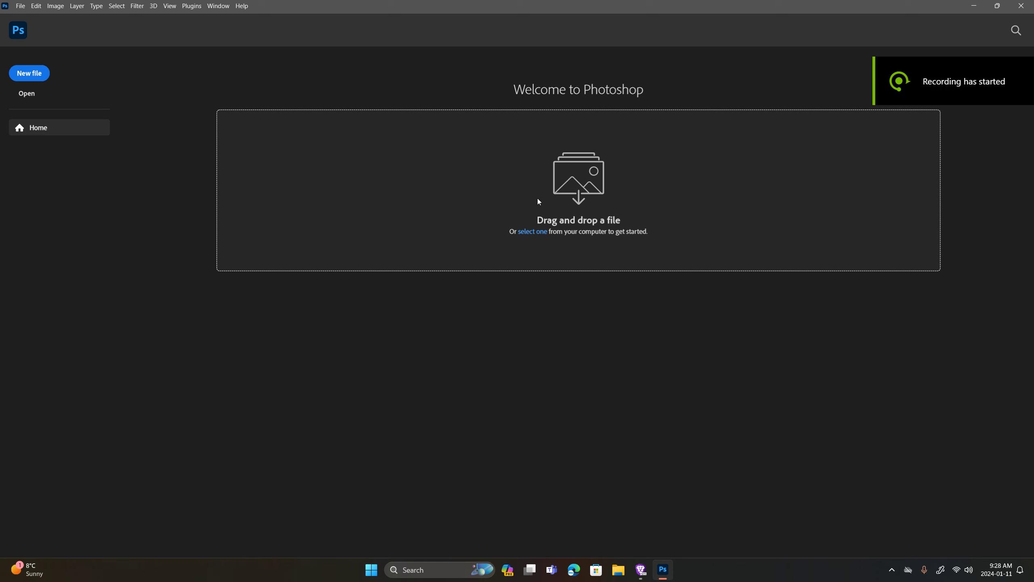
# Create a blank 1080 × 1080 px, 72 ppi document from the Recent presets.
pyautogui.click(36, 74)
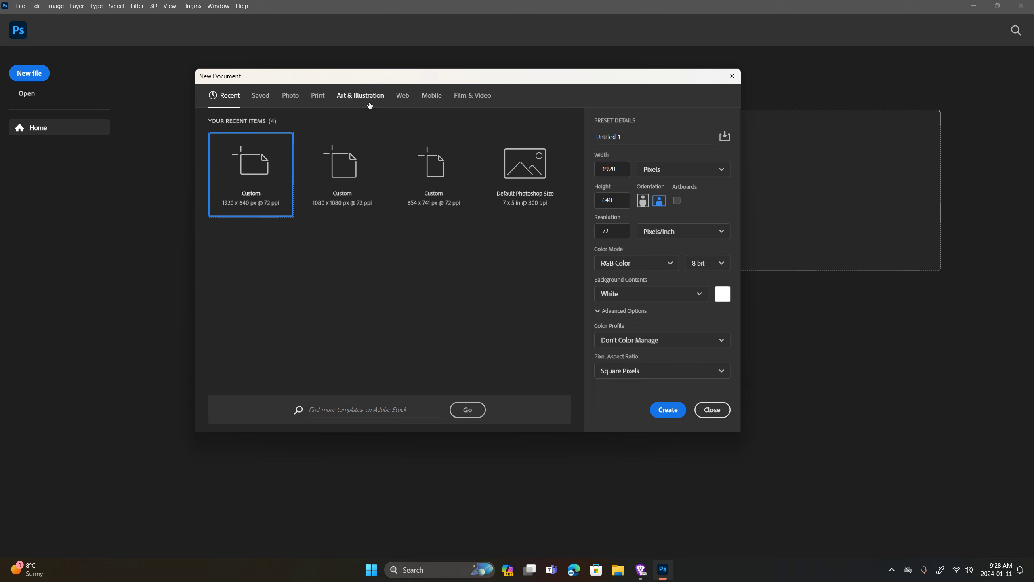
pyautogui.click(401, 96)
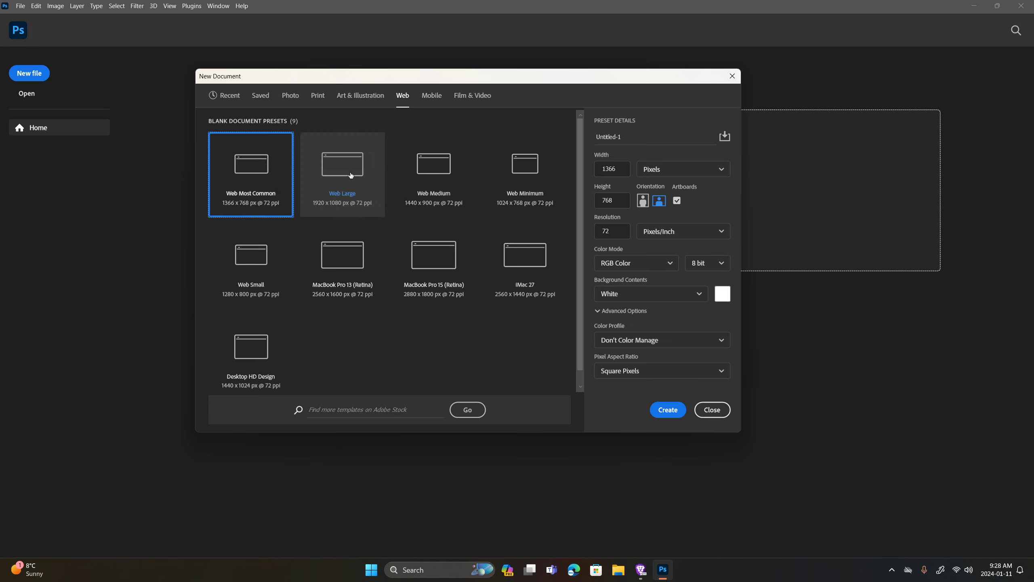
pyautogui.click(225, 96)
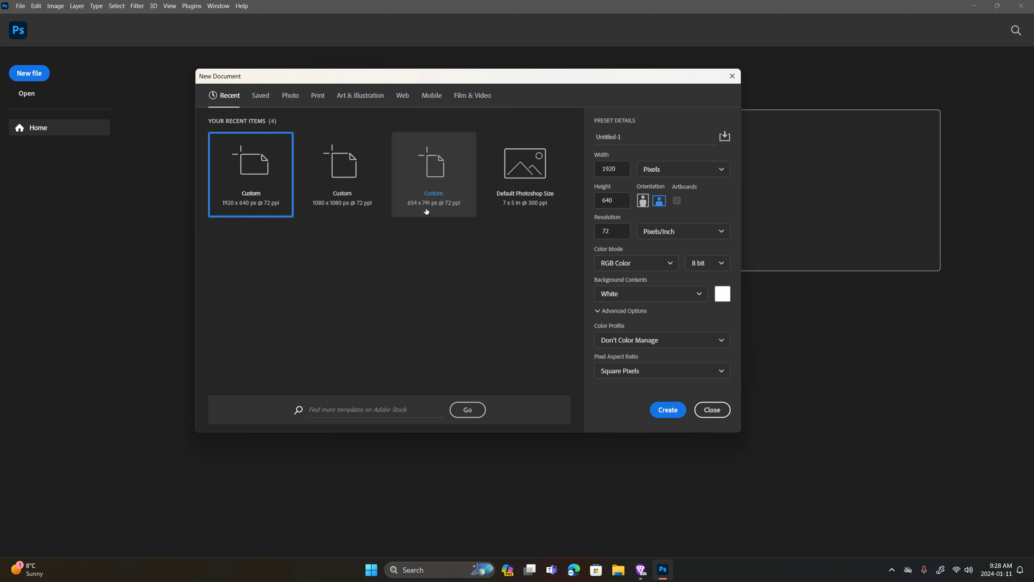
pyautogui.click(344, 190)
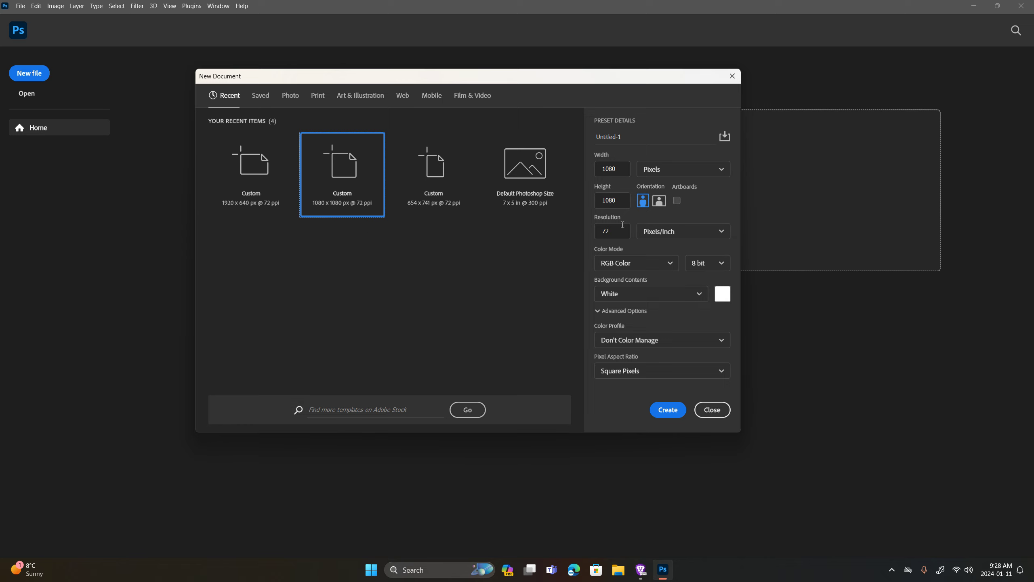
pyautogui.click(667, 413)
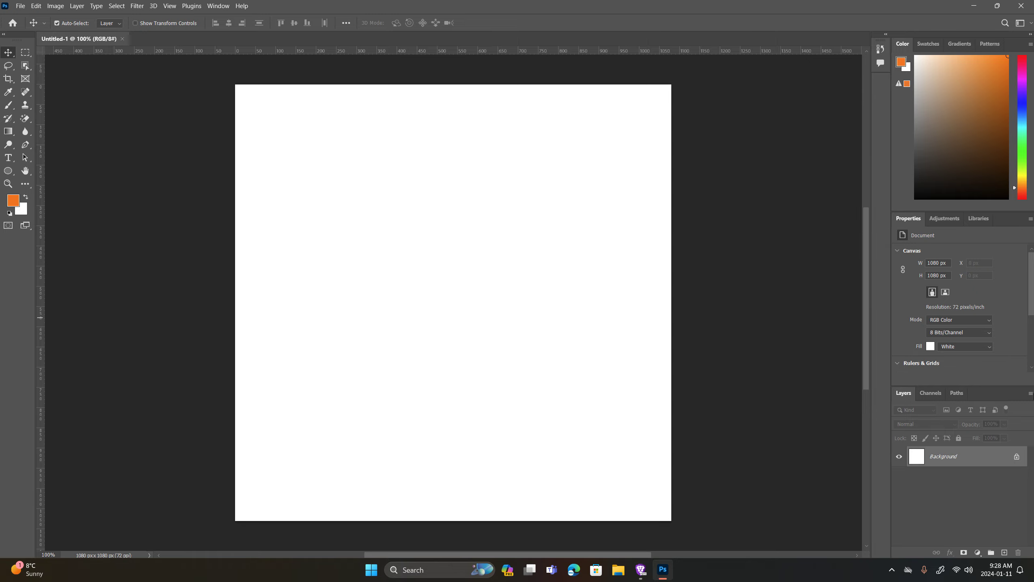
pyautogui.hotkey('alt', 'Tab')
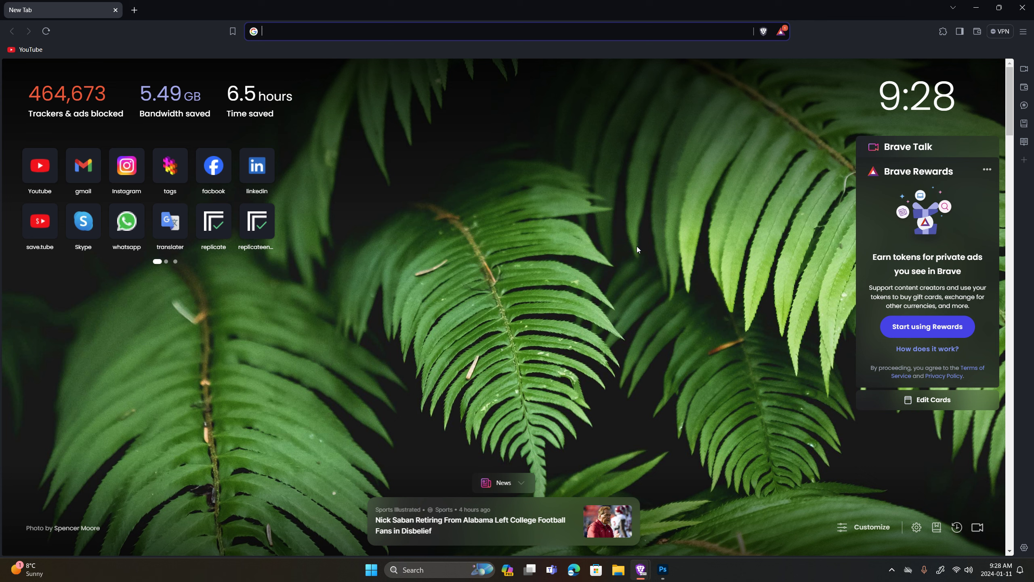
# Search Google Images for 'post design', browse the results for reference, then return to Photoshop.
pyautogui.write('post ')
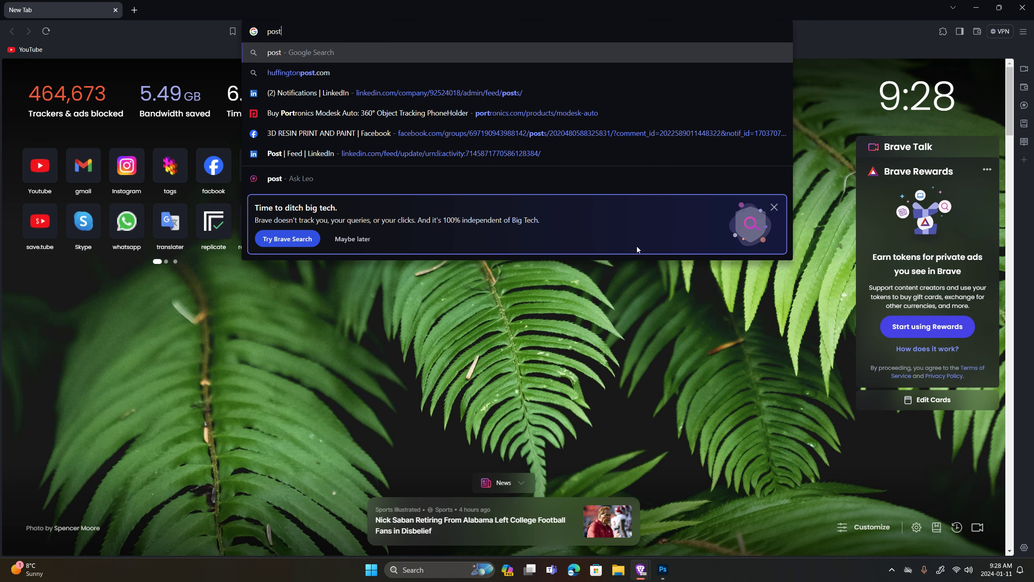
pyautogui.write('se')
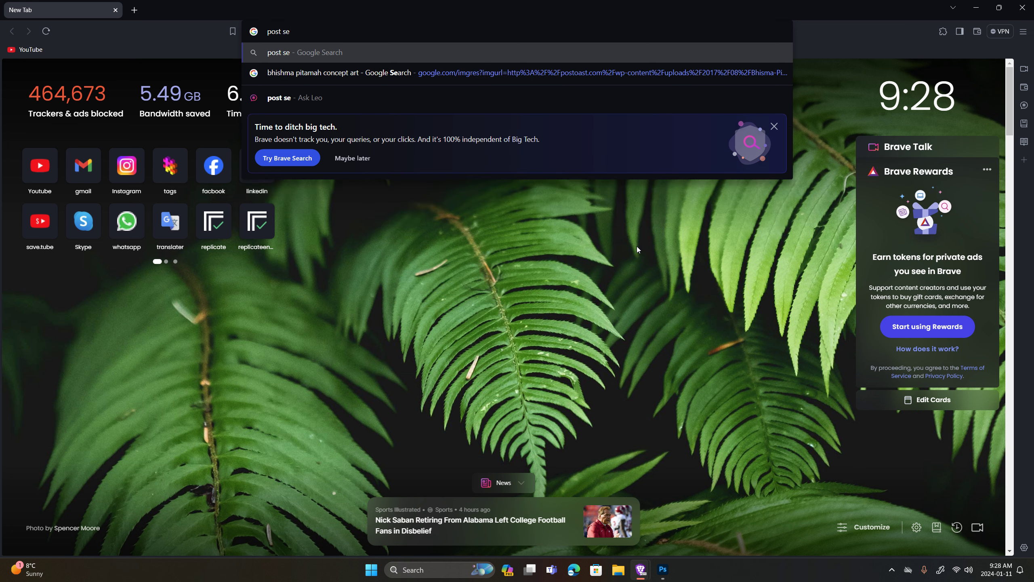
pyautogui.press('BackSpace')
pyautogui.press('BackSpace')
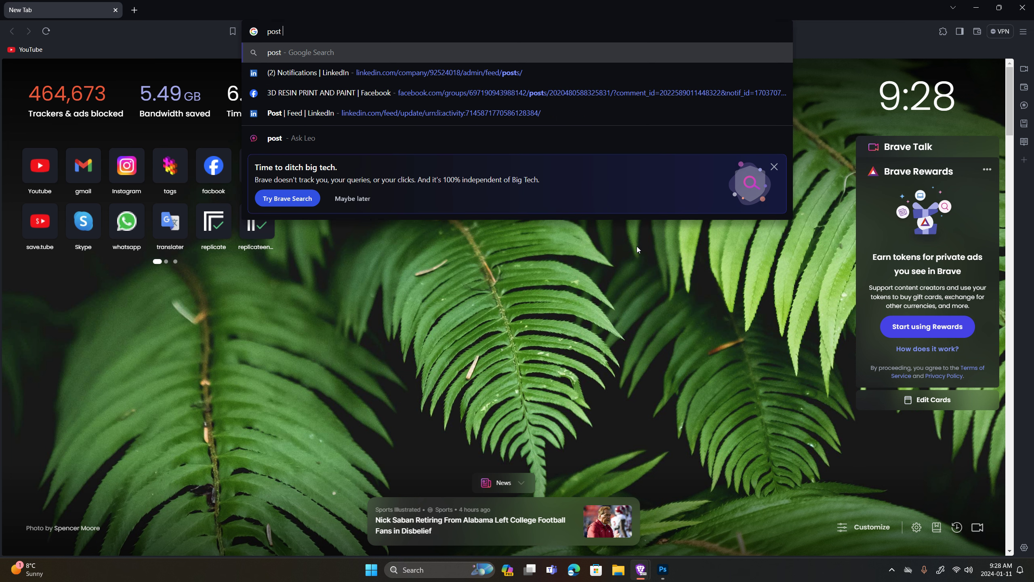
pyautogui.write('design')
pyautogui.press('Return')
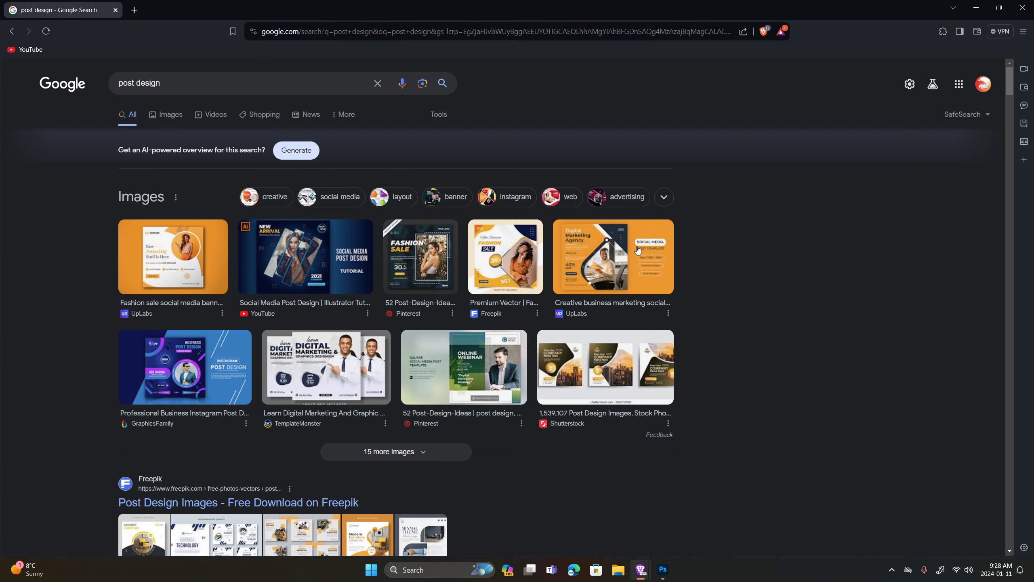
pyautogui.click(636, 245)
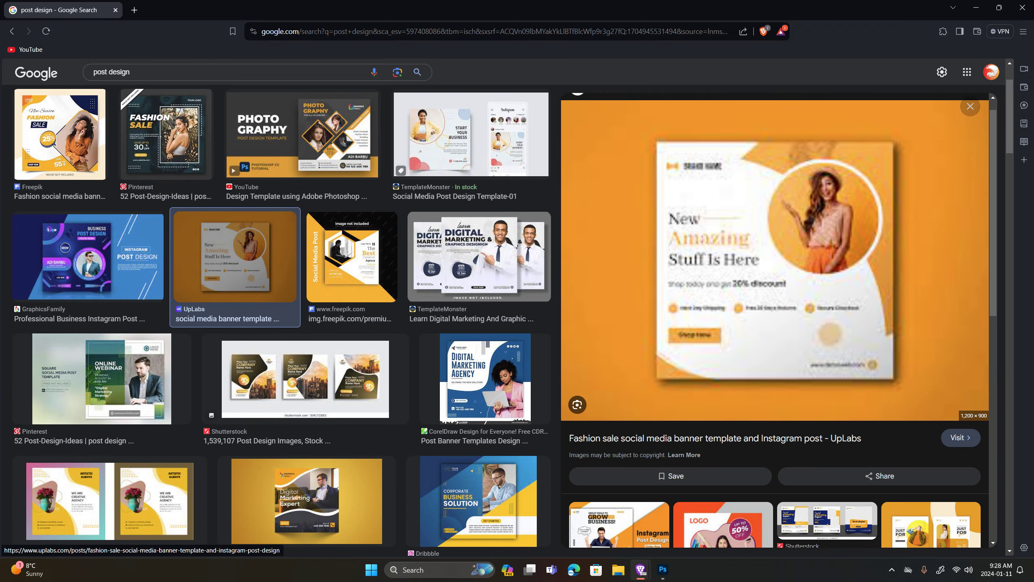
pyautogui.scroll(-2, 638, 250)
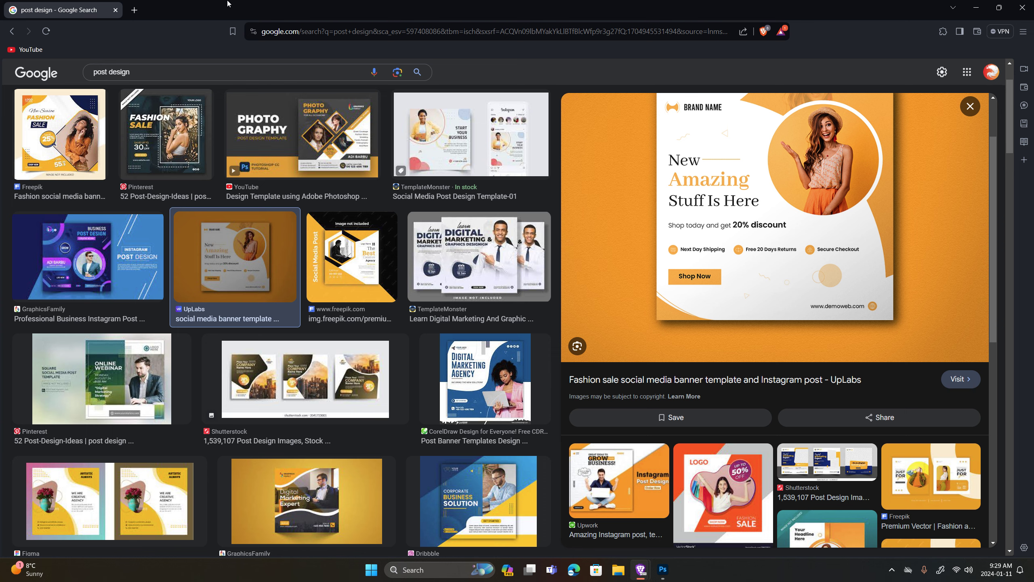
pyautogui.hotkey('alt', 'Tab')
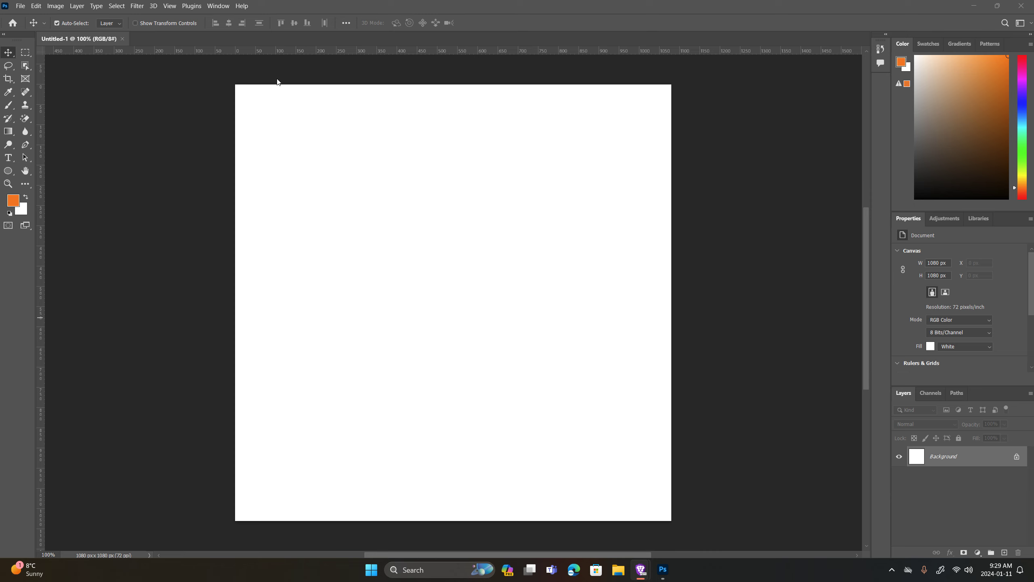
pyautogui.click(431, 176)
# Dismiss the locked background warning, draw a trial rectangle on the canvas, then delete it.
pyautogui.click(614, 236)
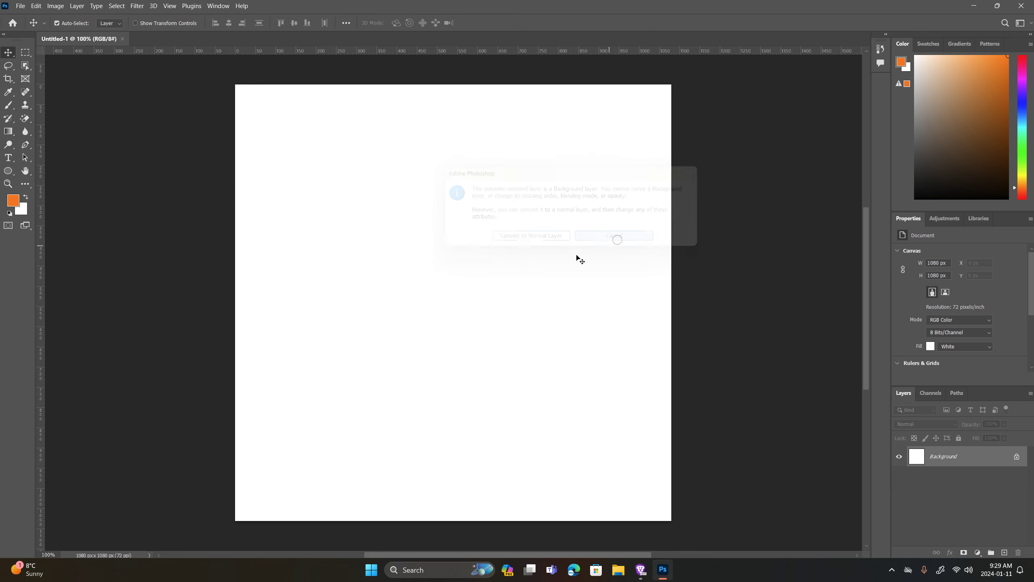
pyautogui.click(11, 175)
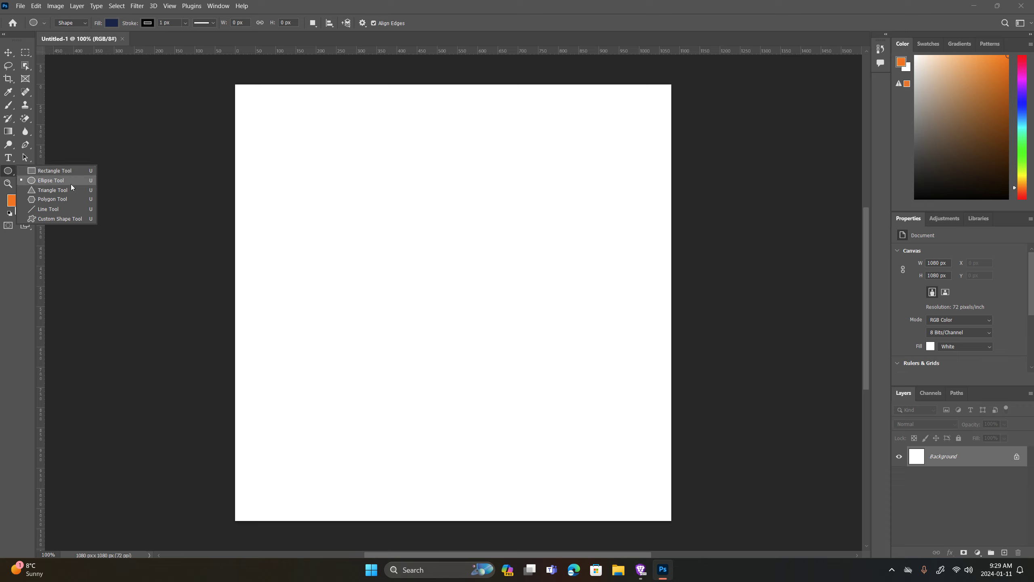
pyautogui.click(62, 171)
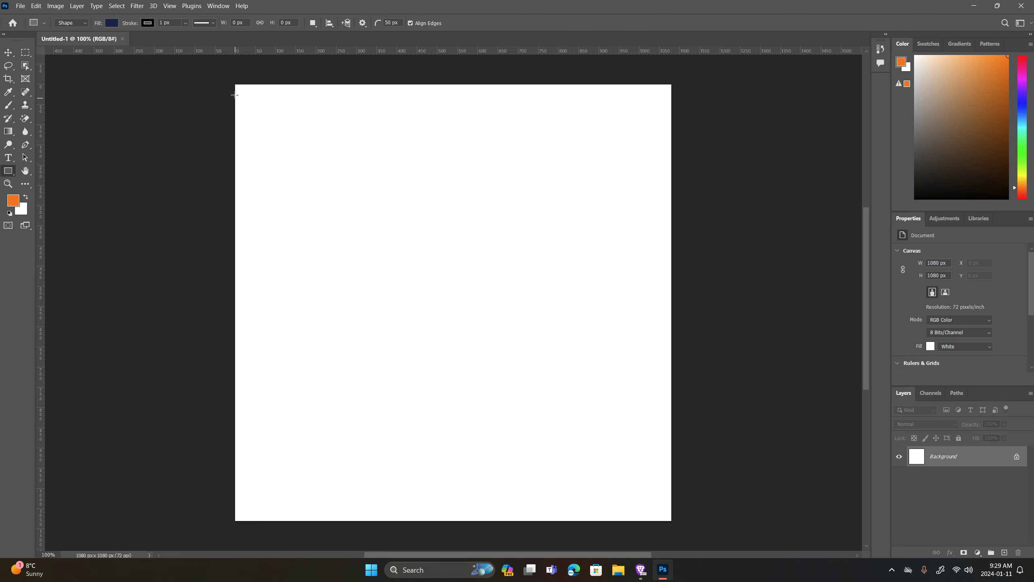
pyautogui.moveTo(236, 85); pyautogui.dragTo(653, 474)
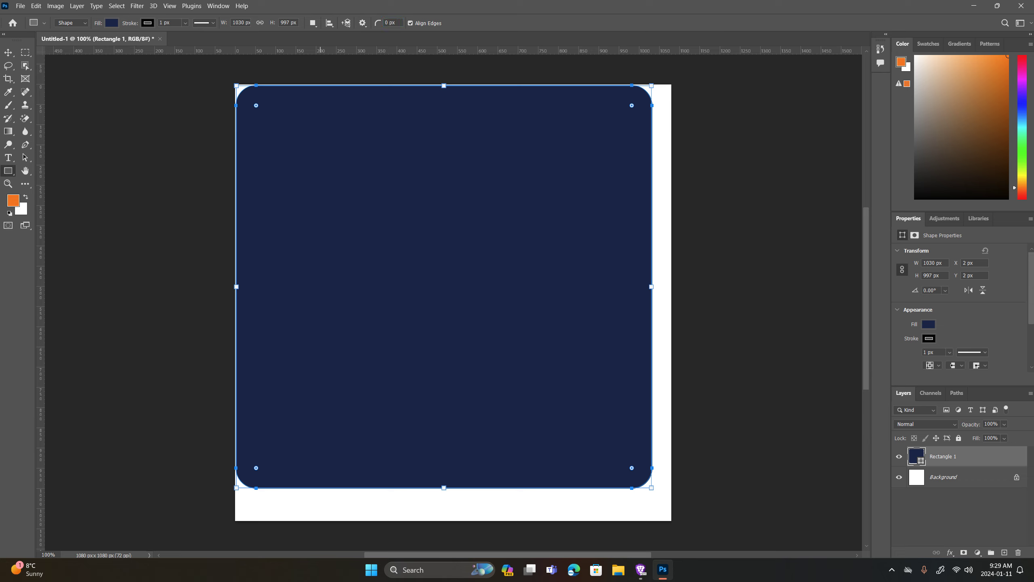
pyautogui.click(8, 53)
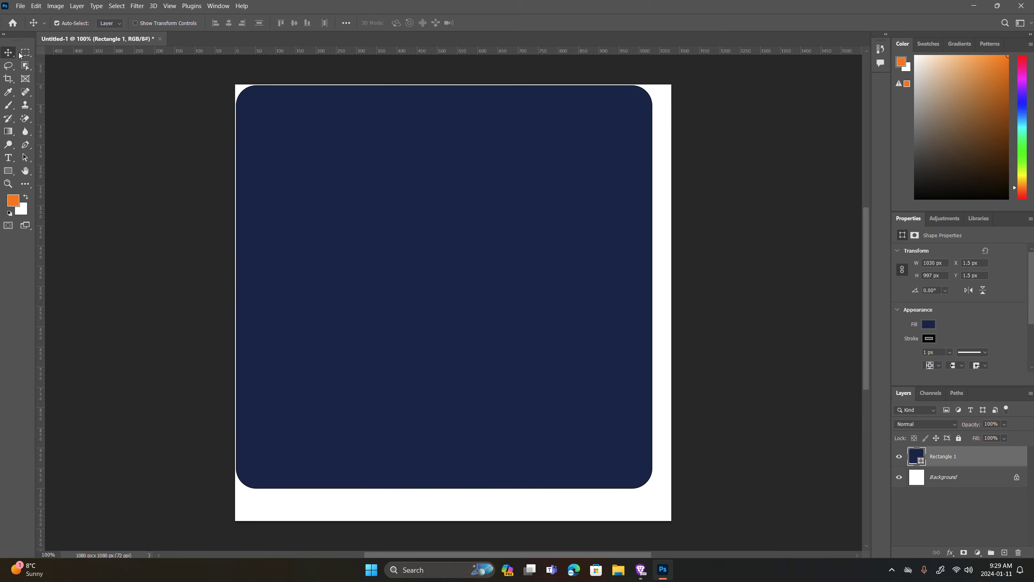
pyautogui.press('Delete')
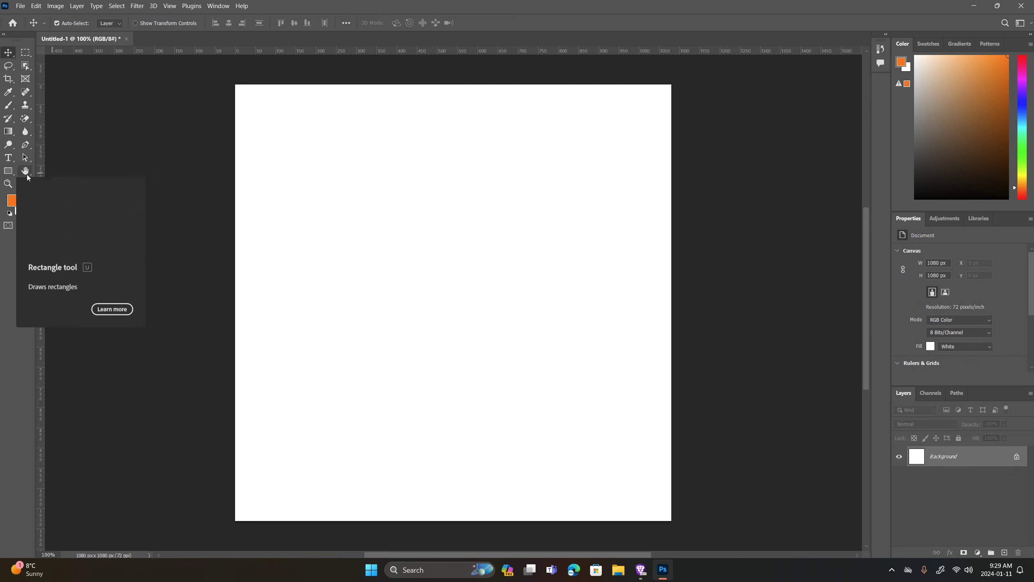
# Draw a navy rectangle over the whole canvas at 1080 px wide, aligned flush with the edges.
pyautogui.click(8, 171)
pyautogui.moveTo(278, 121); pyautogui.dragTo(652, 399)
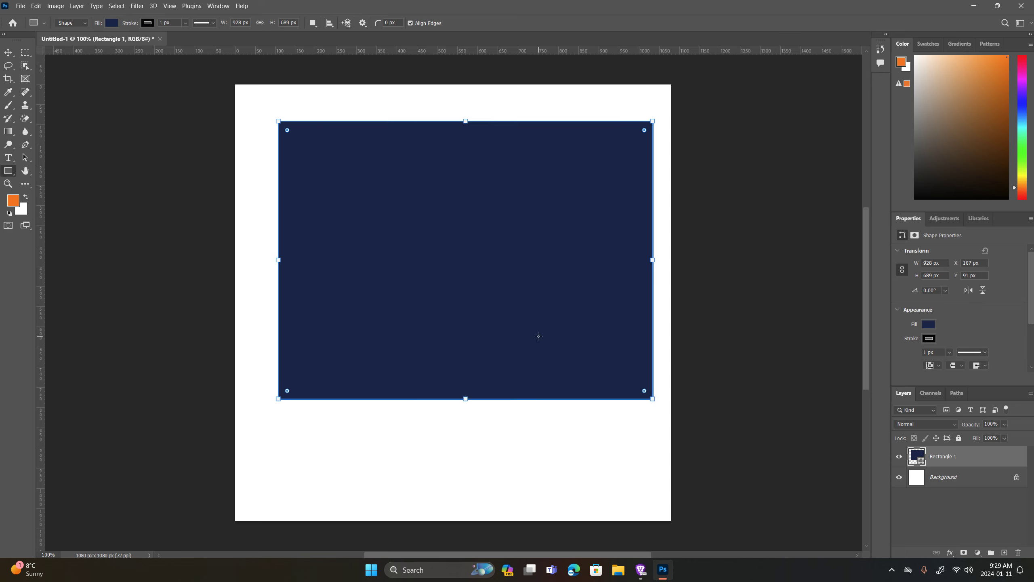
pyautogui.hotkey('ctrl', 'z')
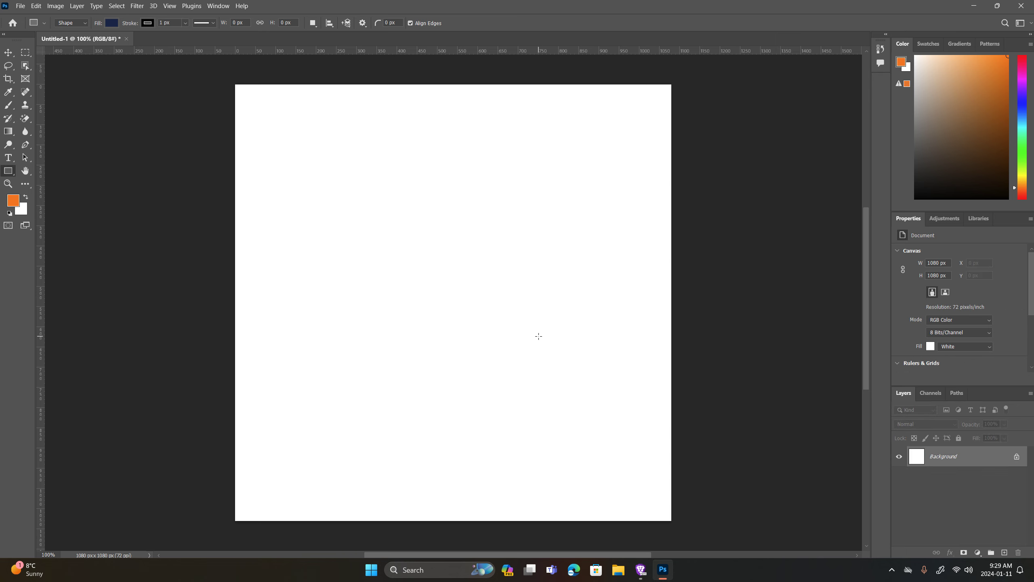
pyautogui.moveTo(236, 85)
pyautogui.mouseDown()
pyautogui.moveTo(694, 453)
pyautogui.moveTo(671, 520)
pyautogui.mouseUp()
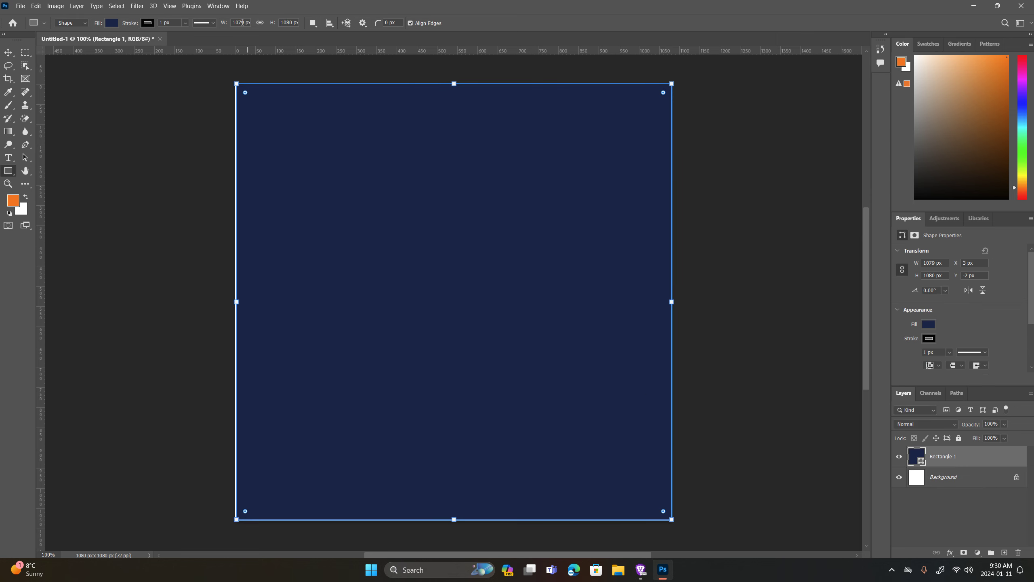
pyautogui.press('BackSpace')
pyautogui.press('BackSpace')
pyautogui.write('80')
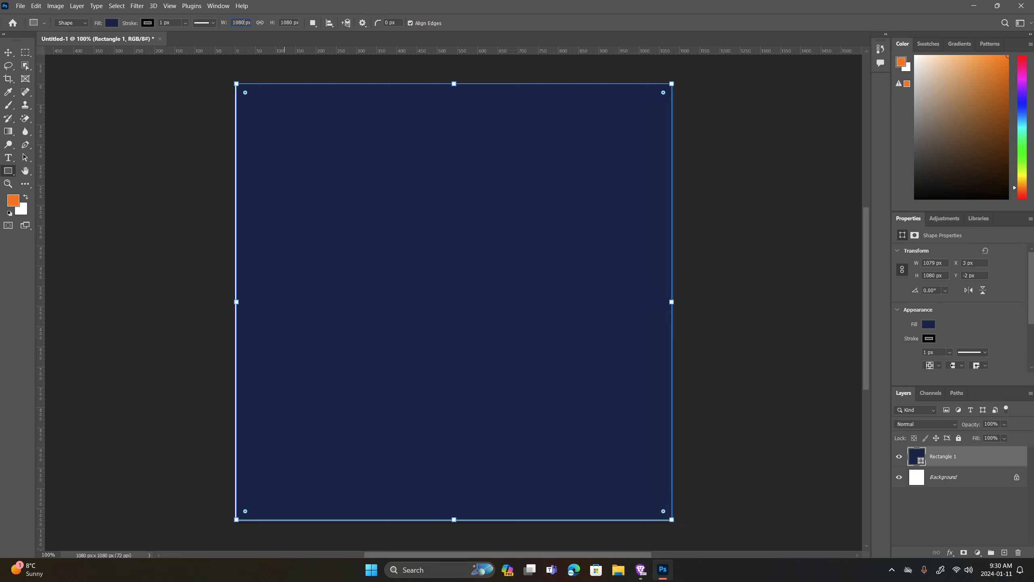
pyautogui.click(8, 52)
pyautogui.moveTo(489, 224)
pyautogui.mouseDown()
pyautogui.moveTo(482, 230)
pyautogui.moveTo(489, 226)
pyautogui.mouseUp()
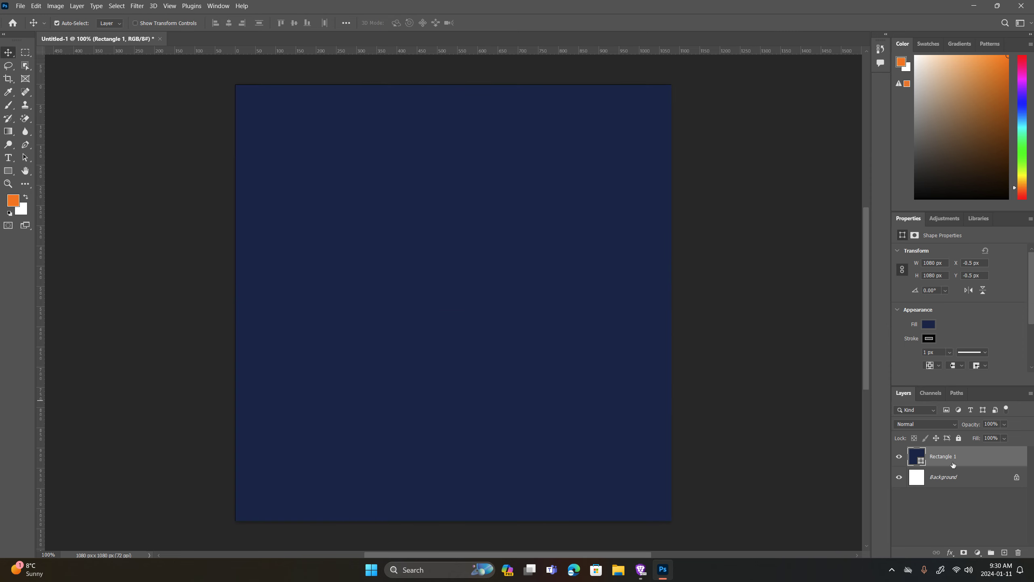
# Rename the rectangle layer to 'base' and realign it to fill the canvas.
pyautogui.doubleClick(939, 457)
pyautogui.write('base')
pyautogui.press('Return')
pyautogui.moveTo(494, 303)
pyautogui.mouseDown()
pyautogui.moveTo(615, 253)
pyautogui.moveTo(509, 300)
pyautogui.mouseUp()
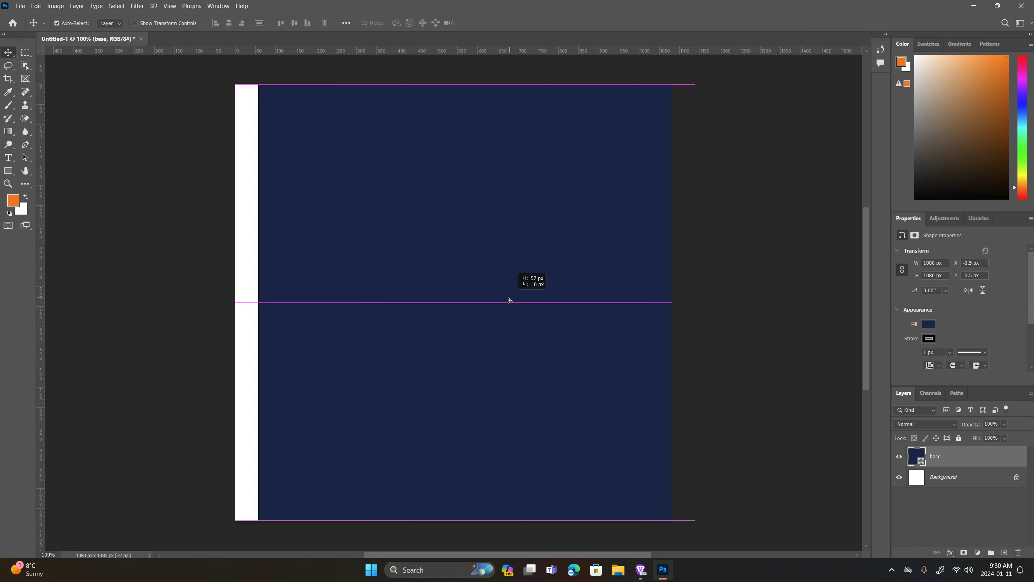
pyautogui.moveTo(510, 299); pyautogui.dragTo(481, 300)
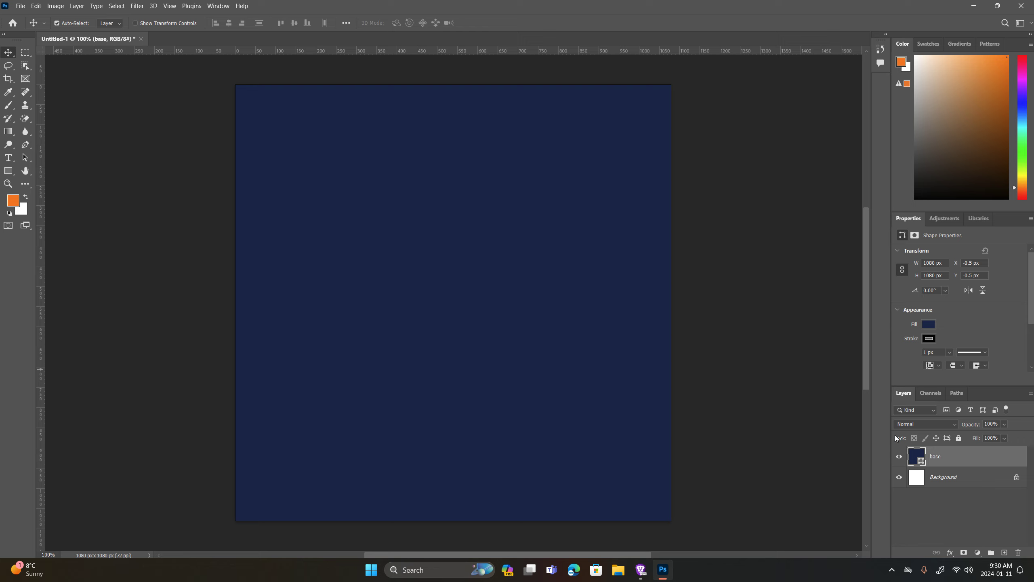
# Change the base shape's fill colour to white (ffffff).
pyautogui.doubleClick(920, 460)
pyautogui.write('ffffff')
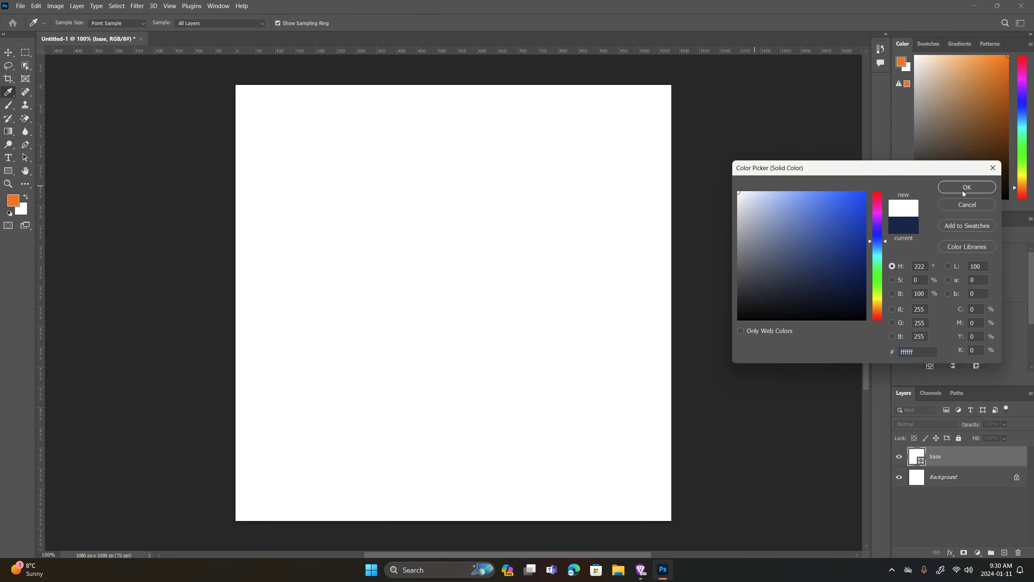
pyautogui.click(967, 189)
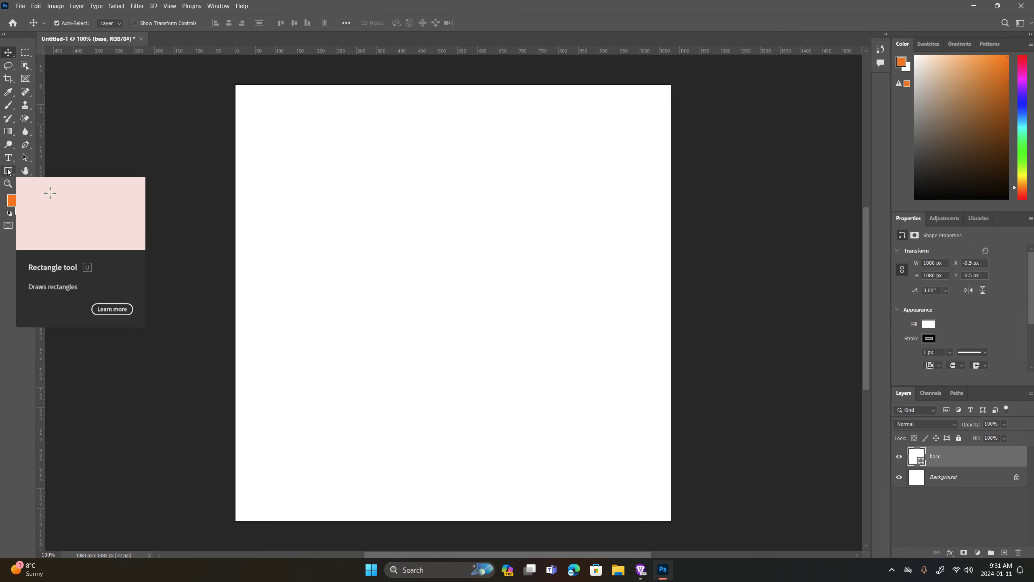
pyautogui.click(8, 172)
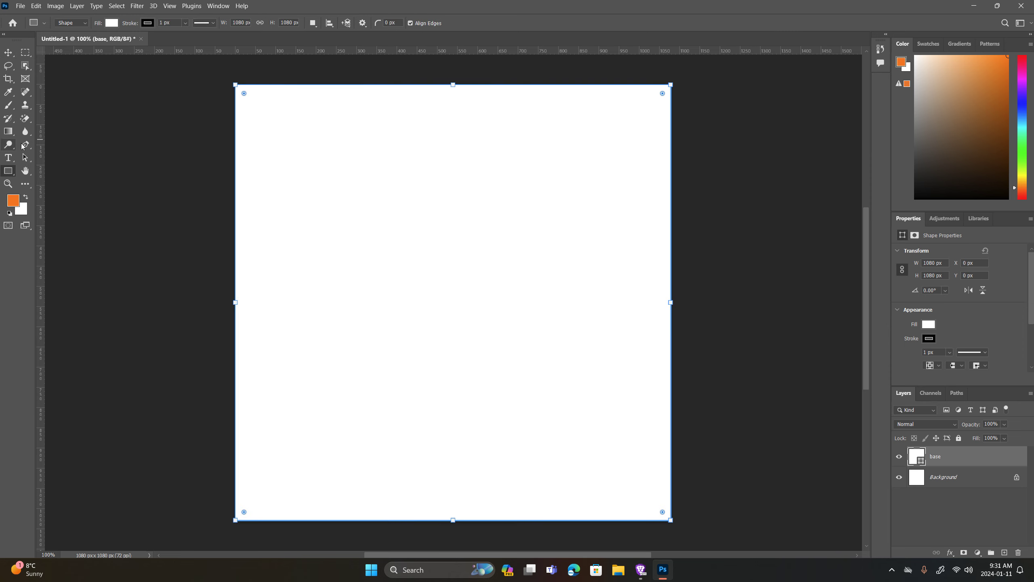
pyautogui.click(24, 148)
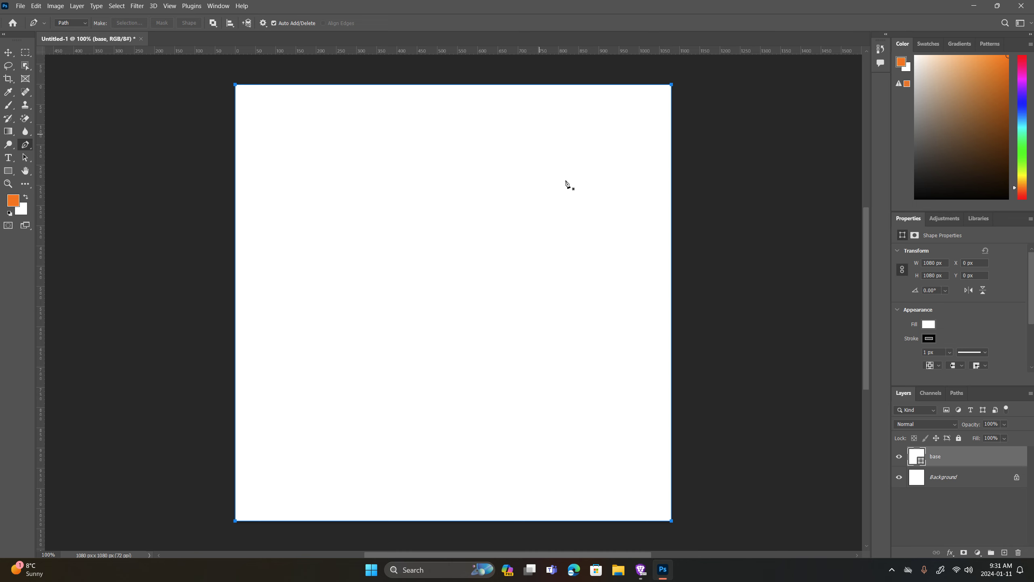
pyautogui.click(1004, 552)
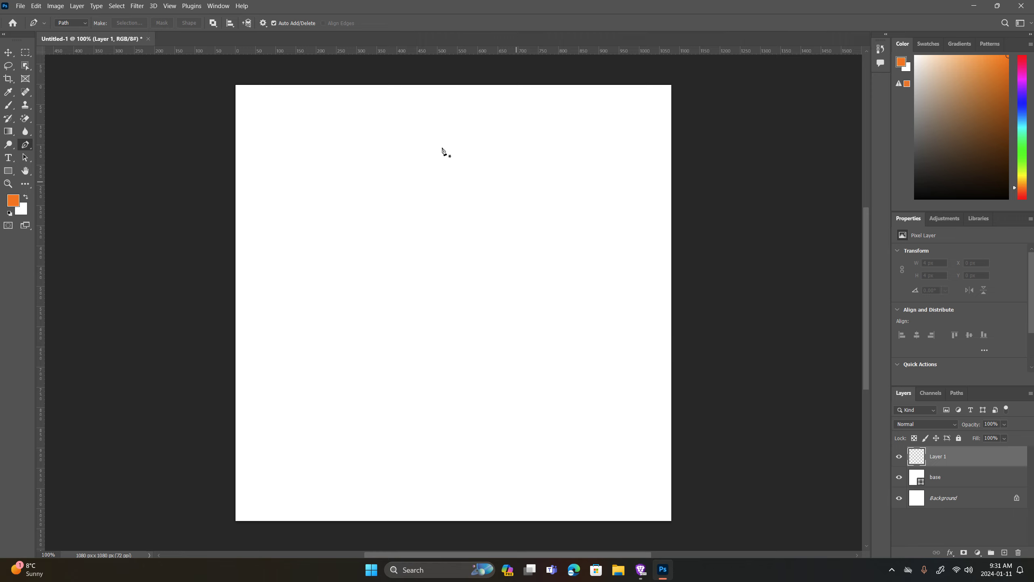
pyautogui.click(368, 128)
pyautogui.click(663, 335)
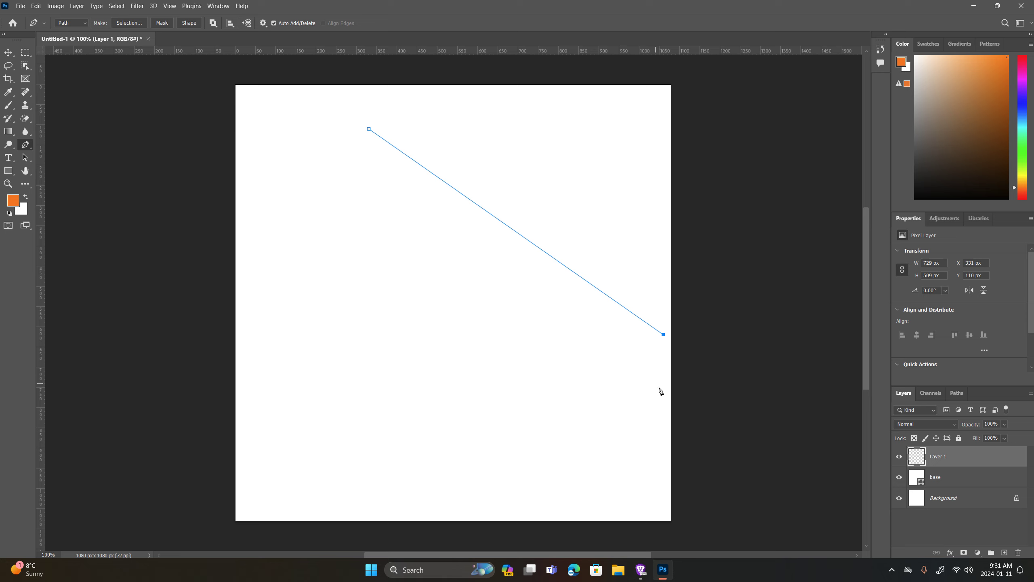
pyautogui.click(736, 234)
pyautogui.hotkey('ctrl', 'z')
pyautogui.hotkey('ctrl', 'z')
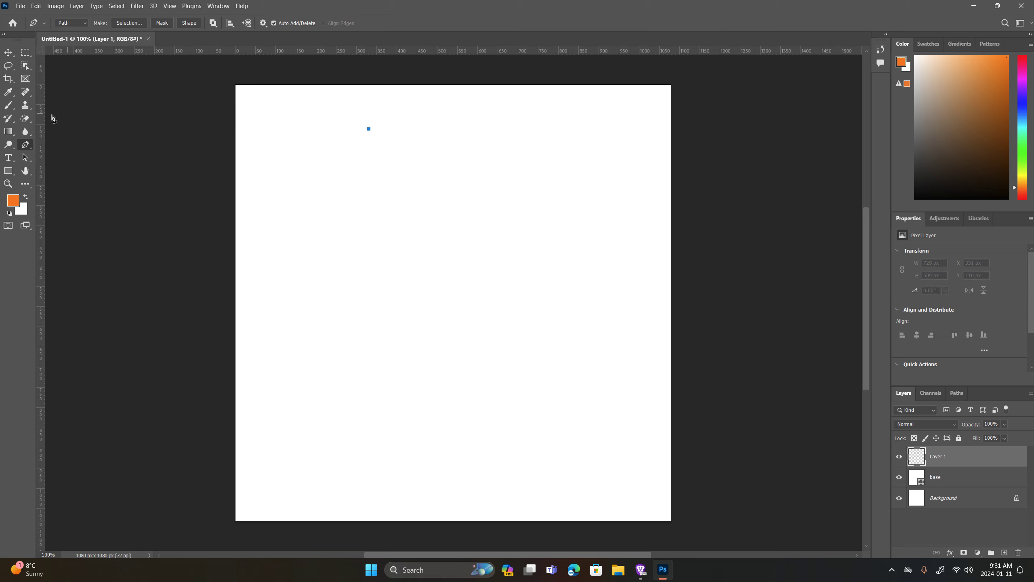
pyautogui.hotkey('ctrl', 'z')
# Sketch a freehand path over the upper-right area with the Freeform Pen.
pyautogui.click(32, 151)
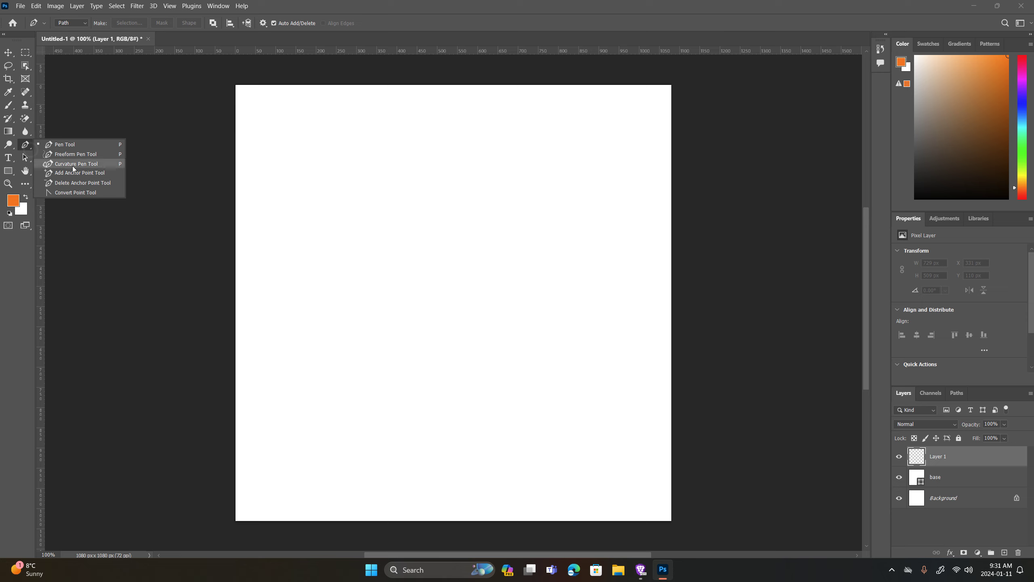
pyautogui.click(94, 155)
pyautogui.moveTo(449, 118); pyautogui.dragTo(452, 120)
pyautogui.moveTo(620, 216); pyautogui.dragTo(621, 221)
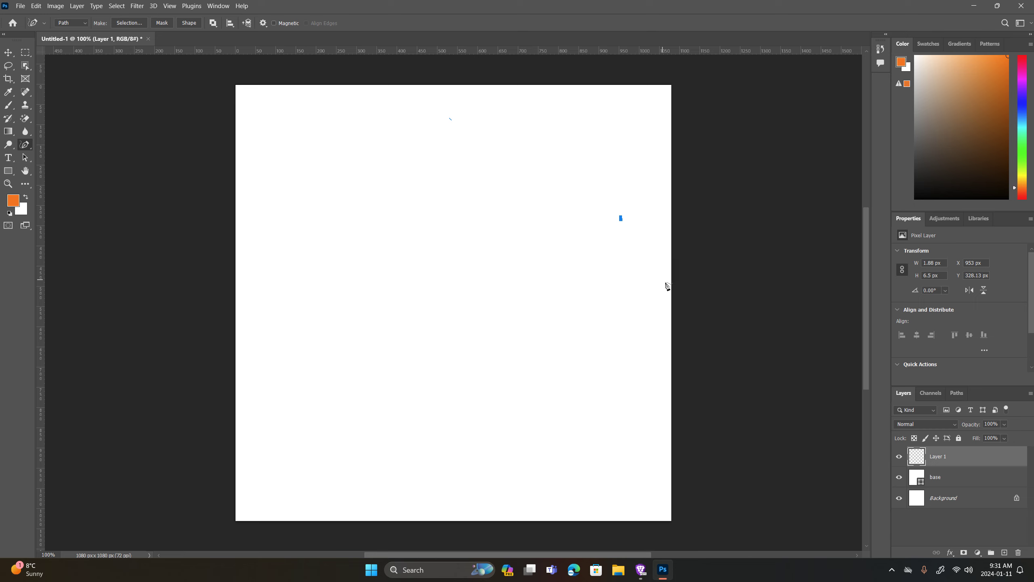
pyautogui.moveTo(687, 273)
pyautogui.mouseDown()
pyautogui.moveTo(622, 97)
pyautogui.moveTo(543, 114)
pyautogui.moveTo(465, 162)
pyautogui.moveTo(596, 321)
pyautogui.moveTo(528, 183)
pyautogui.mouseUp()
pyautogui.press('Delete')
pyautogui.press('Delete')
pyautogui.press('Delete')
pyautogui.press('Delete')
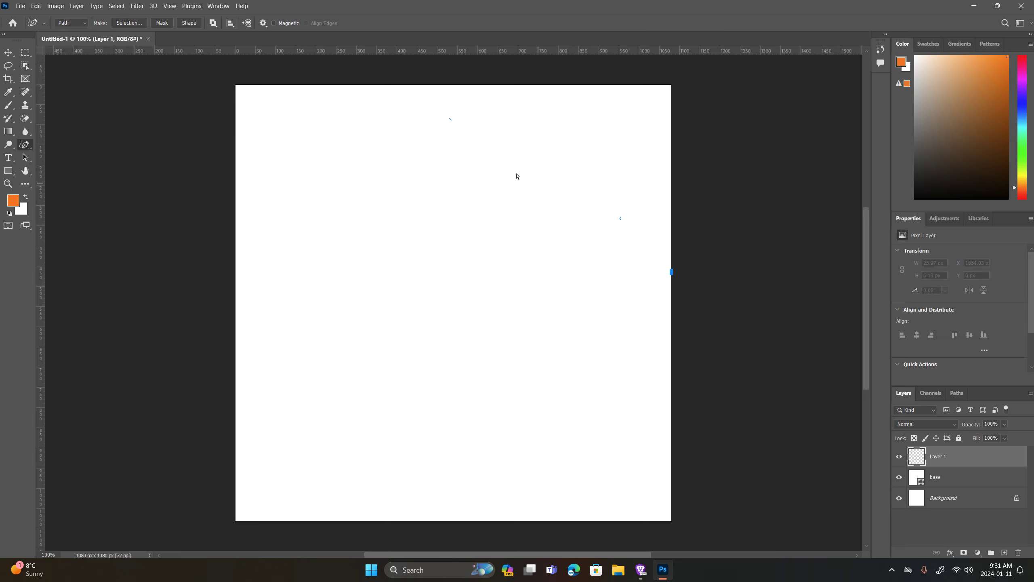
pyautogui.press('Delete')
pyautogui.press('Delete')
pyautogui.moveTo(400, 116)
pyautogui.mouseDown()
pyautogui.moveTo(580, 220)
pyautogui.moveTo(721, 224)
pyautogui.moveTo(747, 109)
pyautogui.moveTo(666, 63)
pyautogui.moveTo(511, 74)
pyautogui.moveTo(401, 116)
pyautogui.mouseUp()
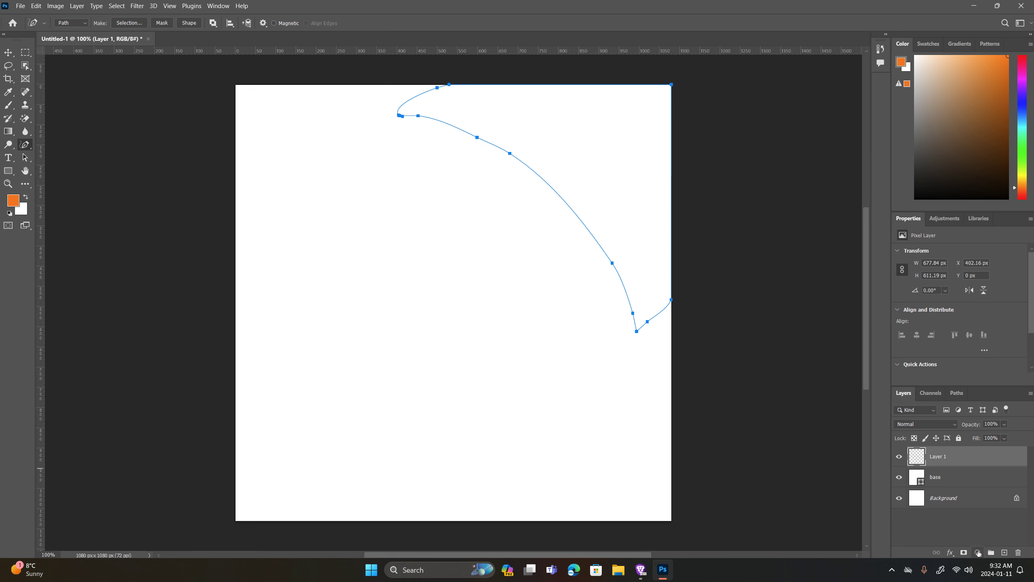
# Add an orange Solid Color fill, then undo it and Layer 1, keeping the base layer.
pyautogui.click(977, 552)
pyautogui.click(963, 373)
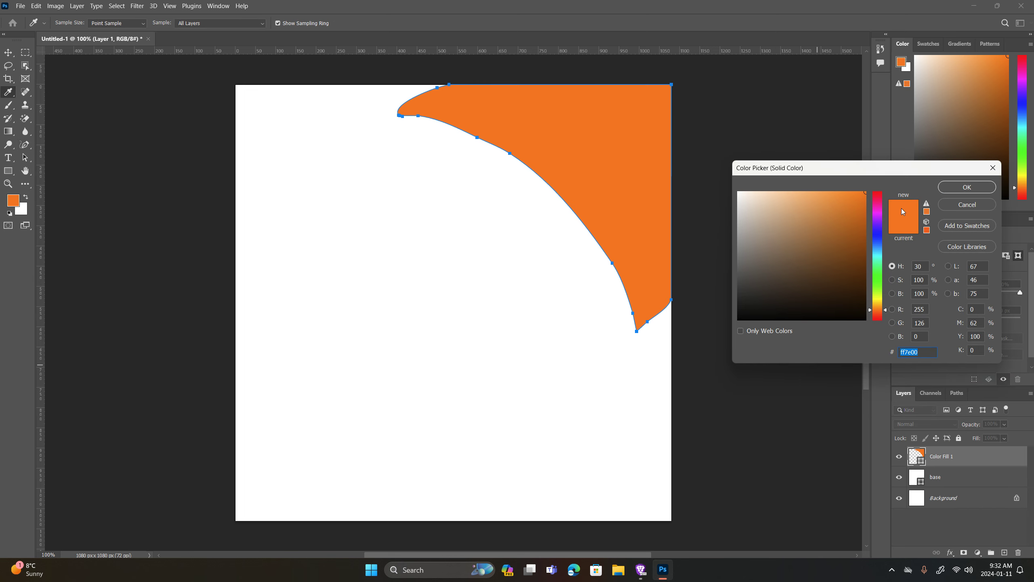
pyautogui.click(967, 187)
pyautogui.hotkey('ctrl', 'z')
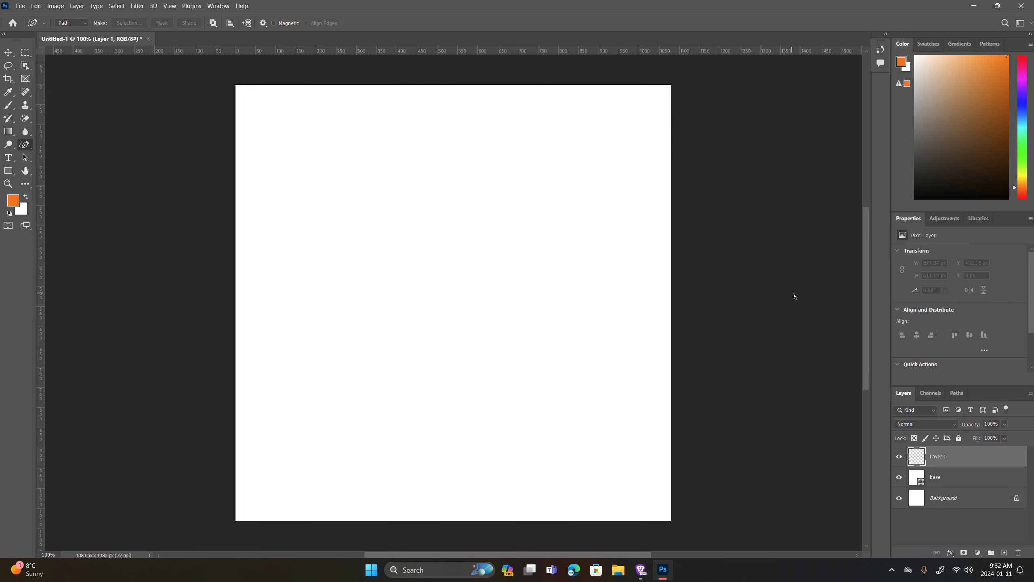
pyautogui.hotkey('ctrl', 'z')
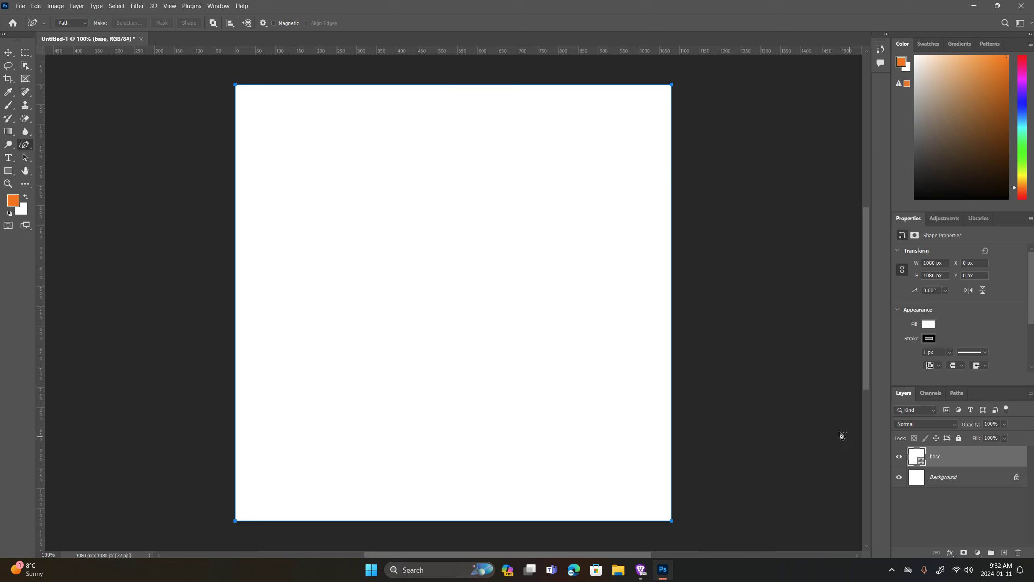
pyautogui.click(1016, 552)
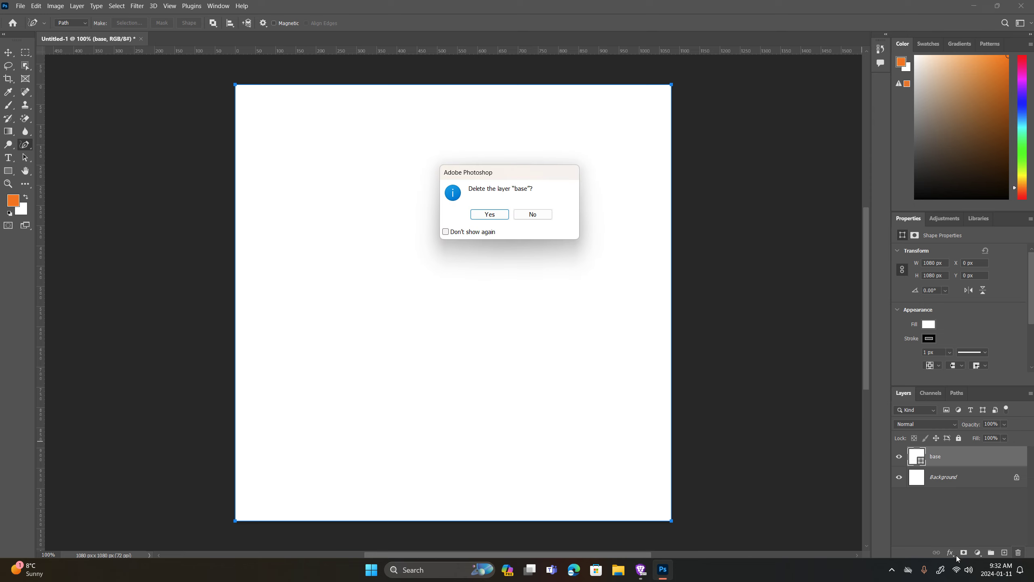
pyautogui.click(546, 213)
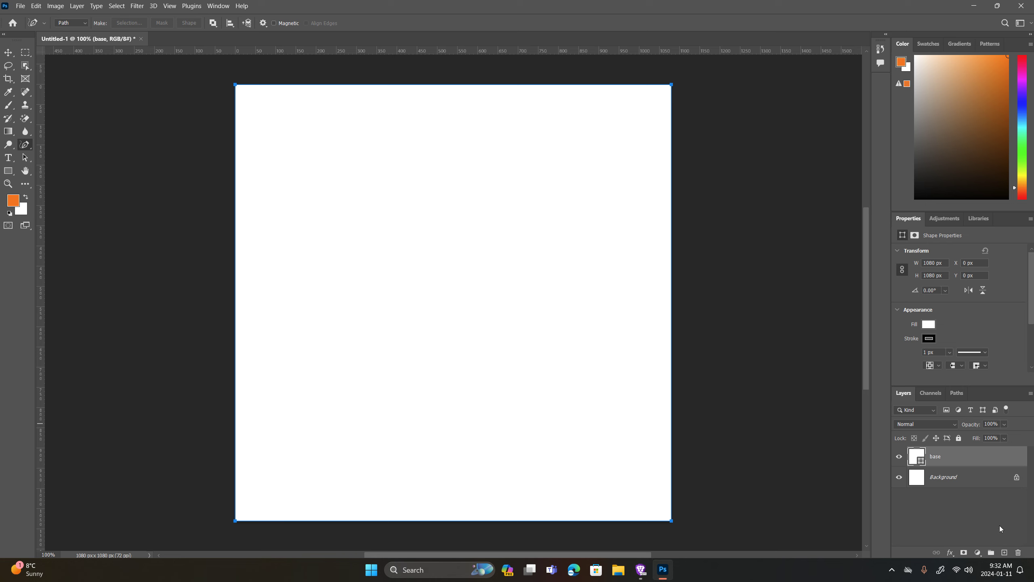
# Restore the empty Layer 1 and place three Curvature Pen anchors from the canvas top to the right edge.
pyautogui.click(1004, 553)
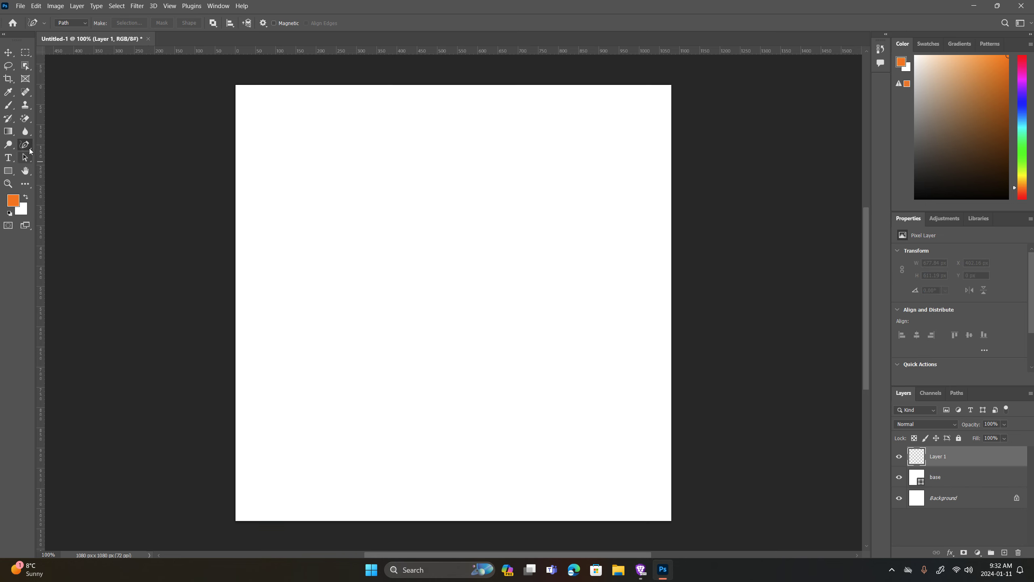
pyautogui.rightClick(33, 146)
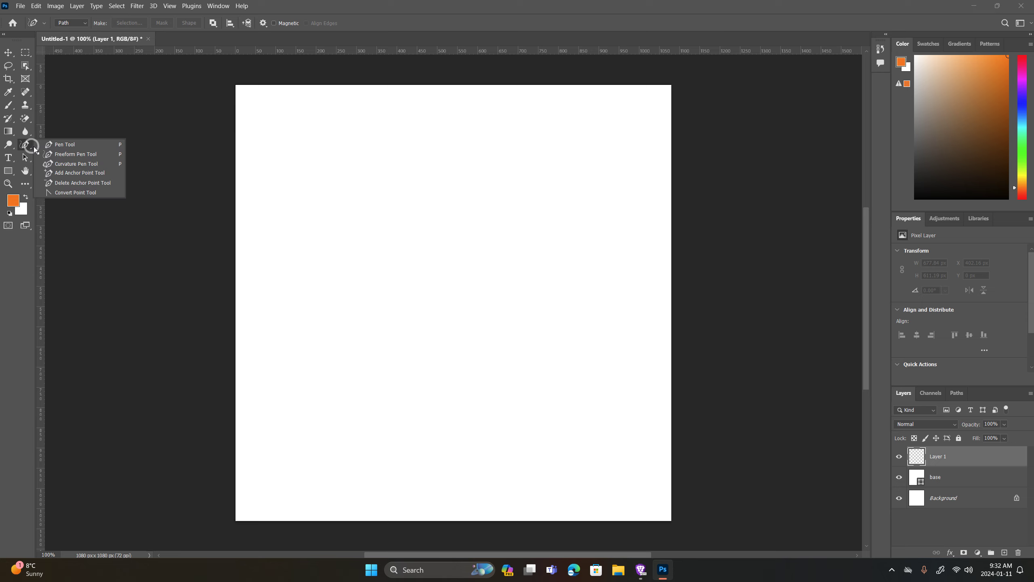
pyautogui.click(69, 164)
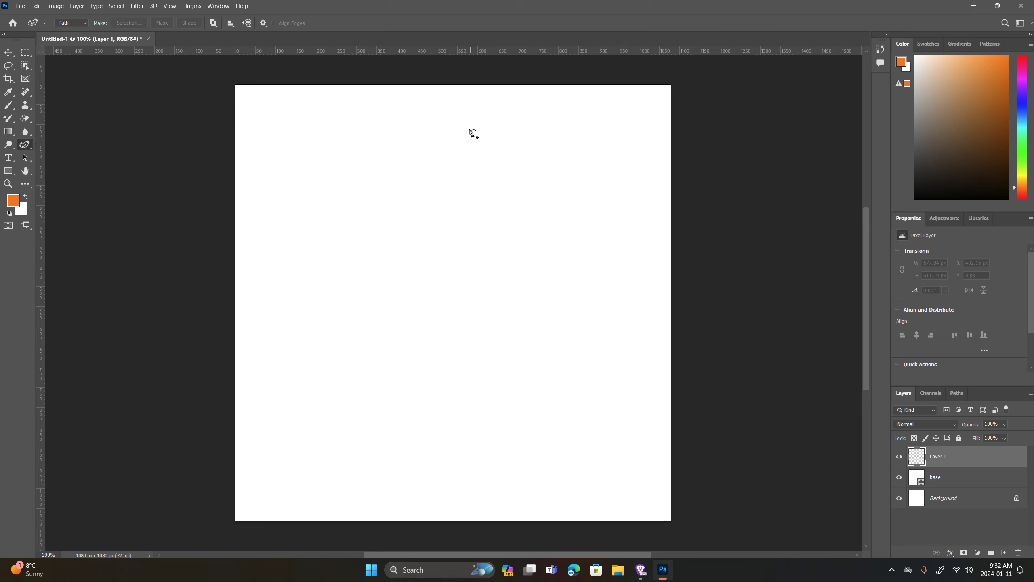
pyautogui.click(423, 110)
pyautogui.click(665, 309)
pyautogui.click(723, 162)
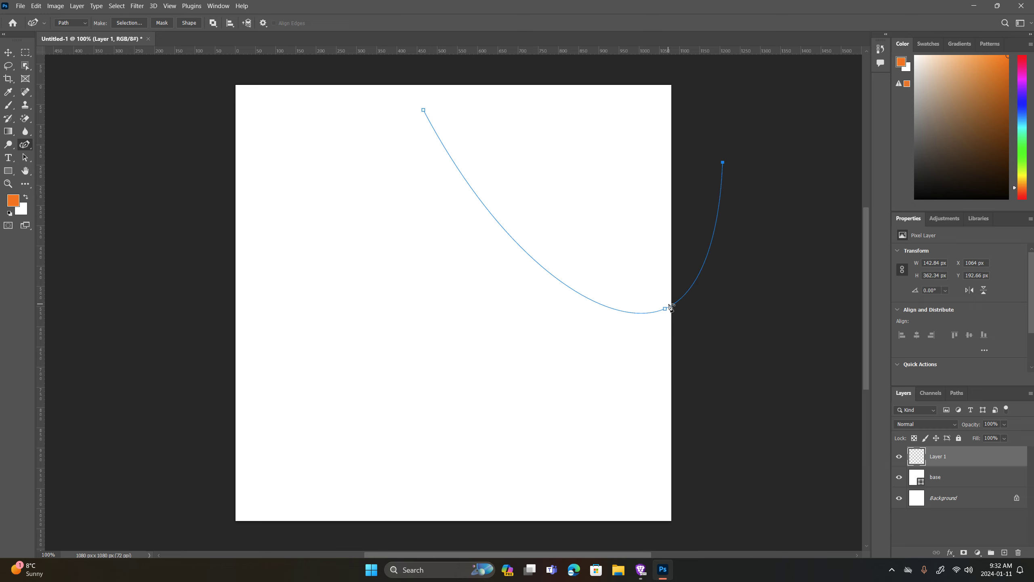
pyautogui.click(664, 308)
# Make the bottom anchor a lowered sharp corner, bow the top segment outward, and add a top-right anchor.
pyautogui.doubleClick(666, 310)
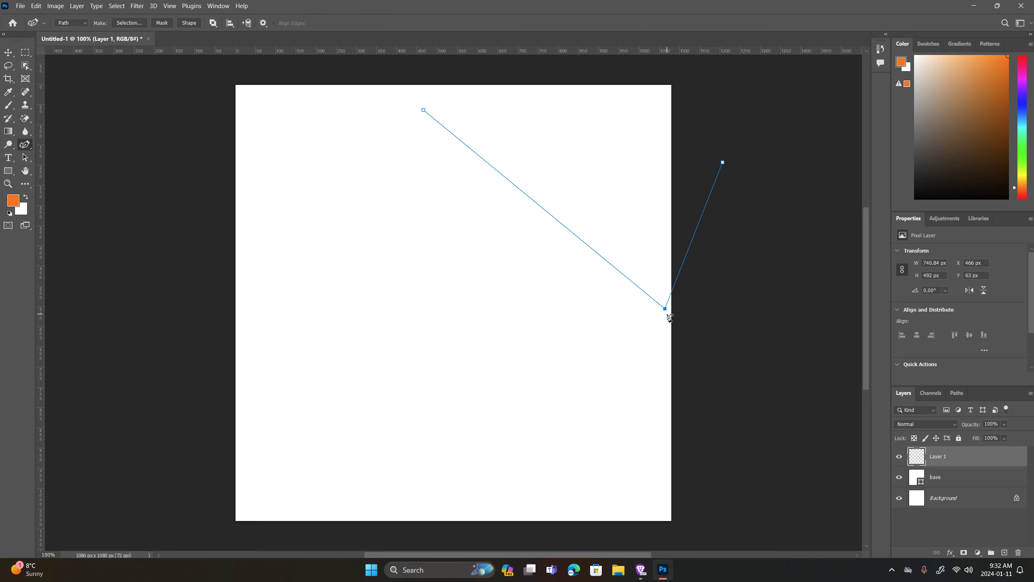
pyautogui.moveTo(664, 308); pyautogui.dragTo(663, 314)
pyautogui.doubleClick(663, 314)
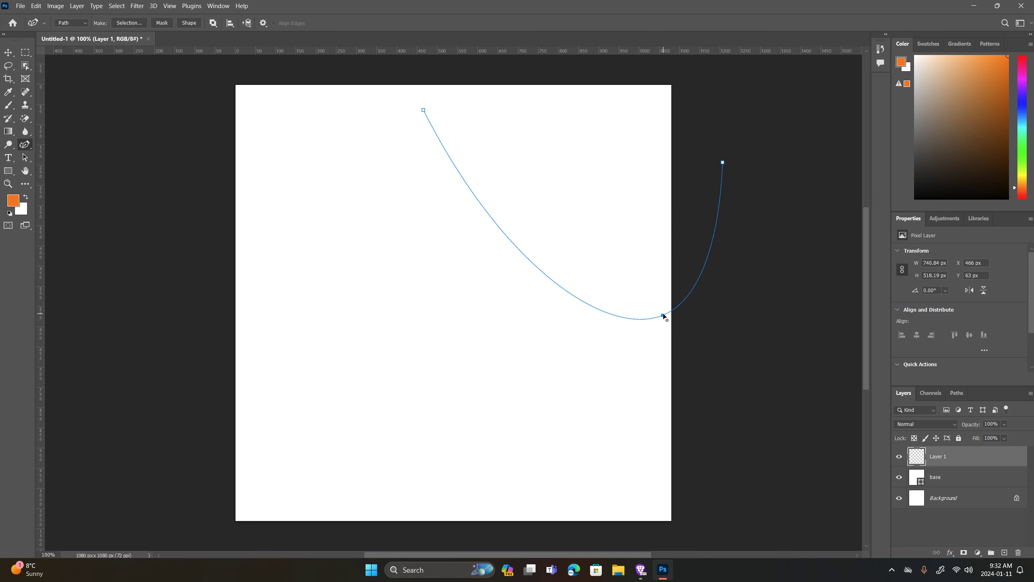
pyautogui.doubleClick(660, 313)
pyautogui.moveTo(661, 312); pyautogui.dragTo(661, 310)
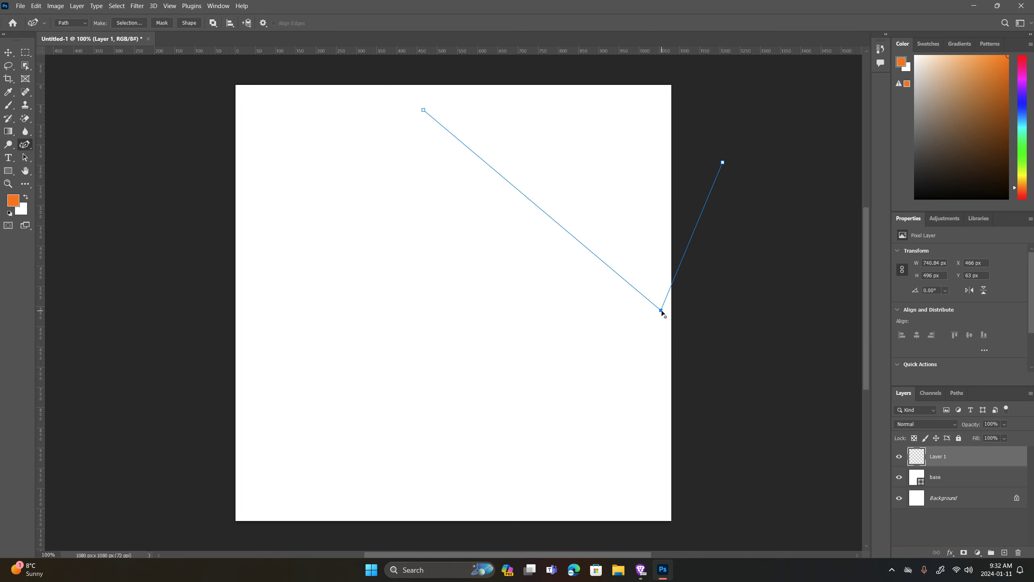
pyautogui.doubleClick(661, 310)
pyautogui.moveTo(660, 311); pyautogui.dragTo(664, 321)
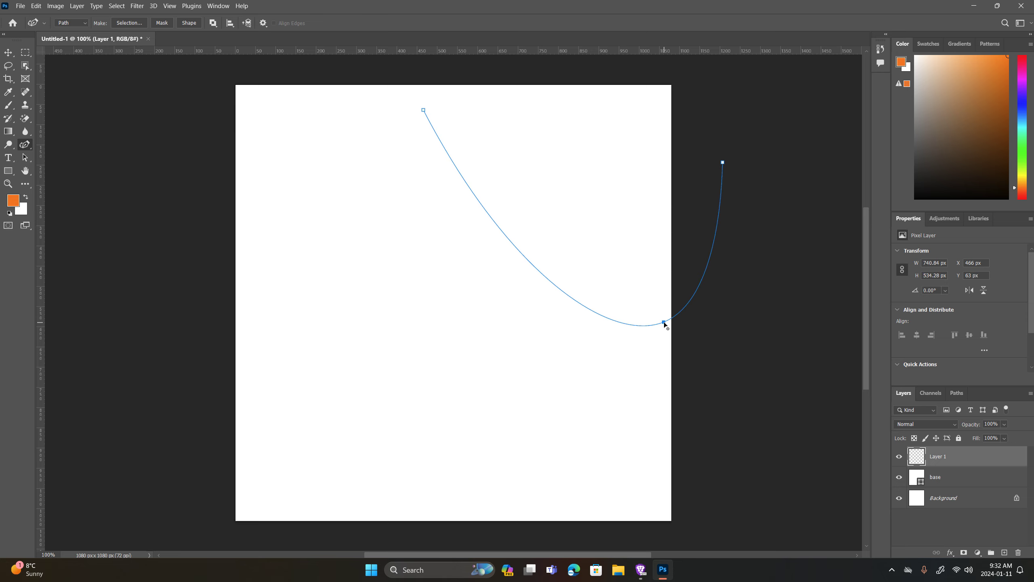
pyautogui.moveTo(663, 321); pyautogui.dragTo(658, 329)
pyautogui.doubleClick(661, 332)
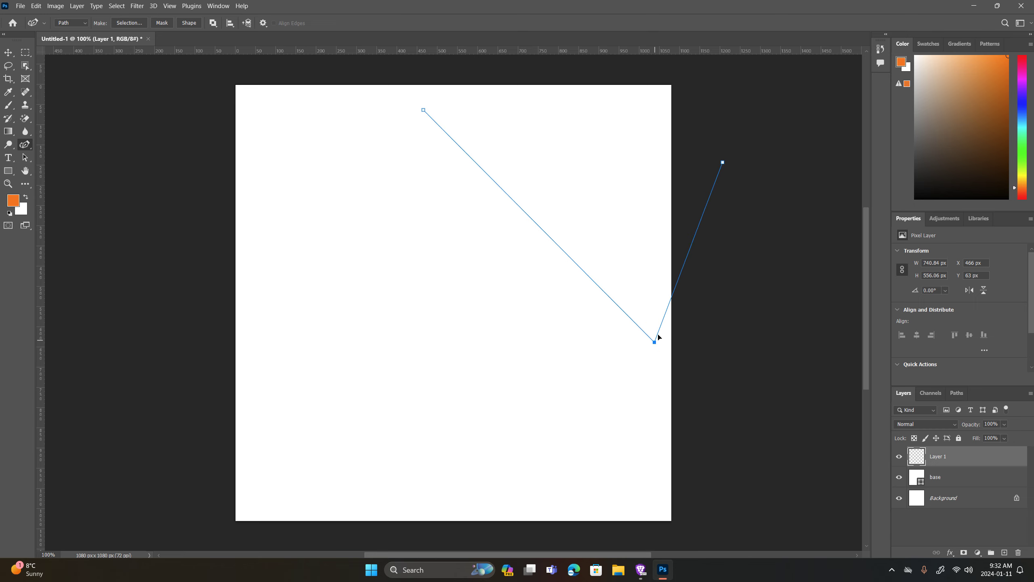
pyautogui.moveTo(546, 225); pyautogui.dragTo(574, 187)
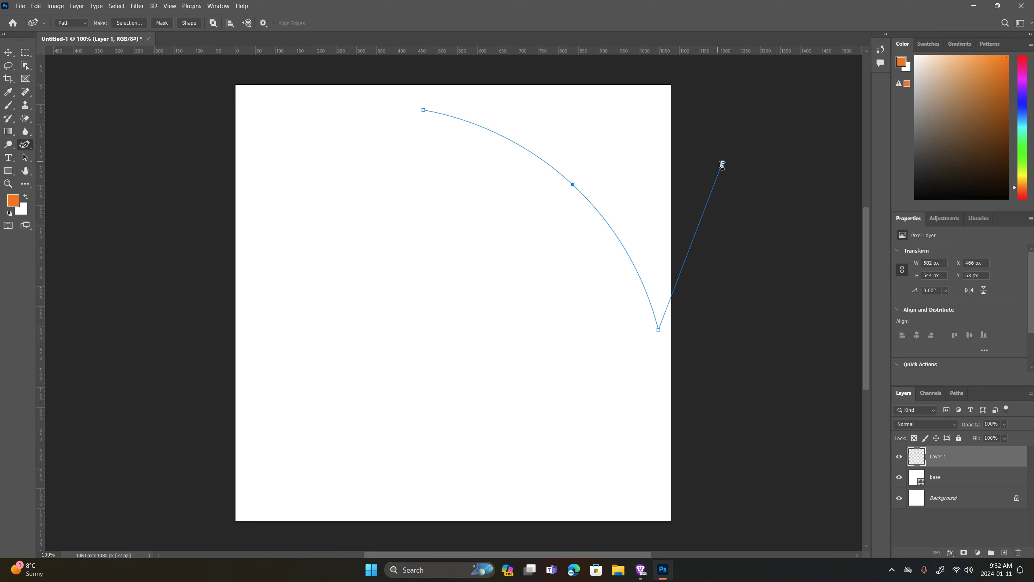
pyautogui.click(722, 79)
# Add anchors across the top above the canvas and close the path on its first anchor.
pyautogui.click(660, 64)
pyautogui.click(415, 76)
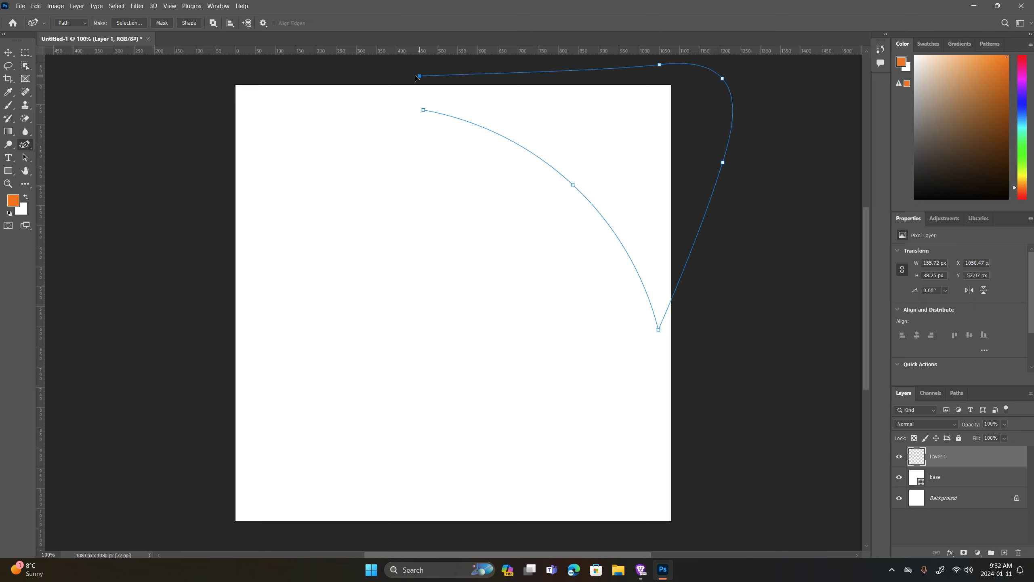
pyautogui.click(423, 110)
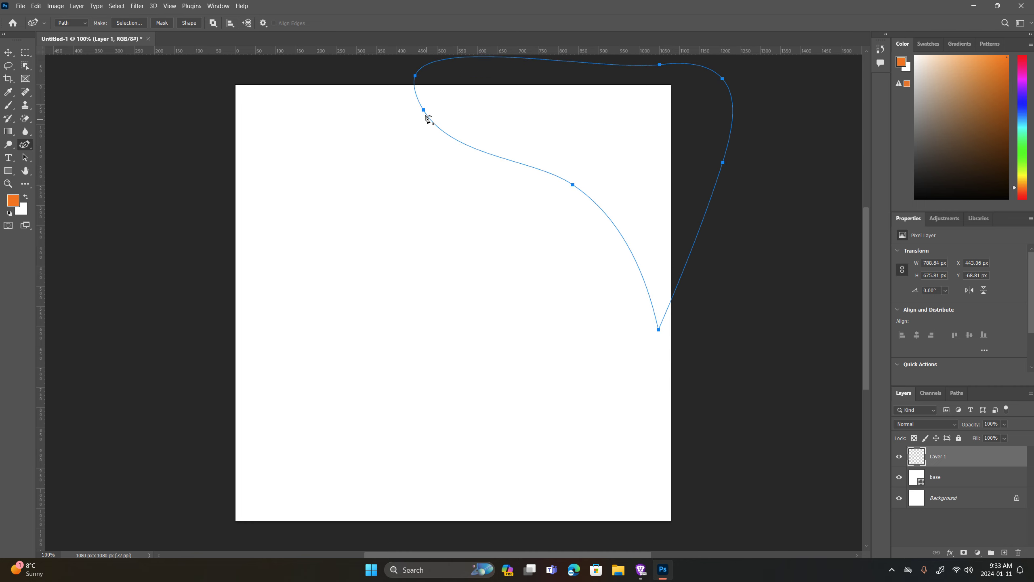
# Reshape the path's left and top curves and pull the bottom tip down and left.
pyautogui.moveTo(572, 186)
pyautogui.mouseDown()
pyautogui.moveTo(526, 249)
pyautogui.moveTo(542, 235)
pyautogui.mouseUp()
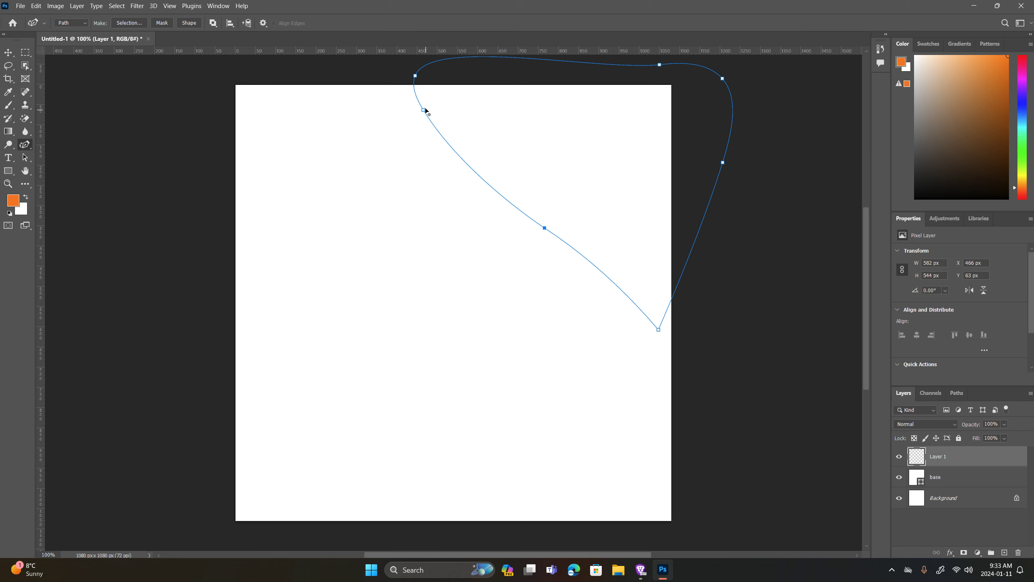
pyautogui.moveTo(423, 110)
pyautogui.mouseDown()
pyautogui.moveTo(347, 93)
pyautogui.moveTo(341, 82)
pyautogui.moveTo(384, 115)
pyautogui.mouseUp()
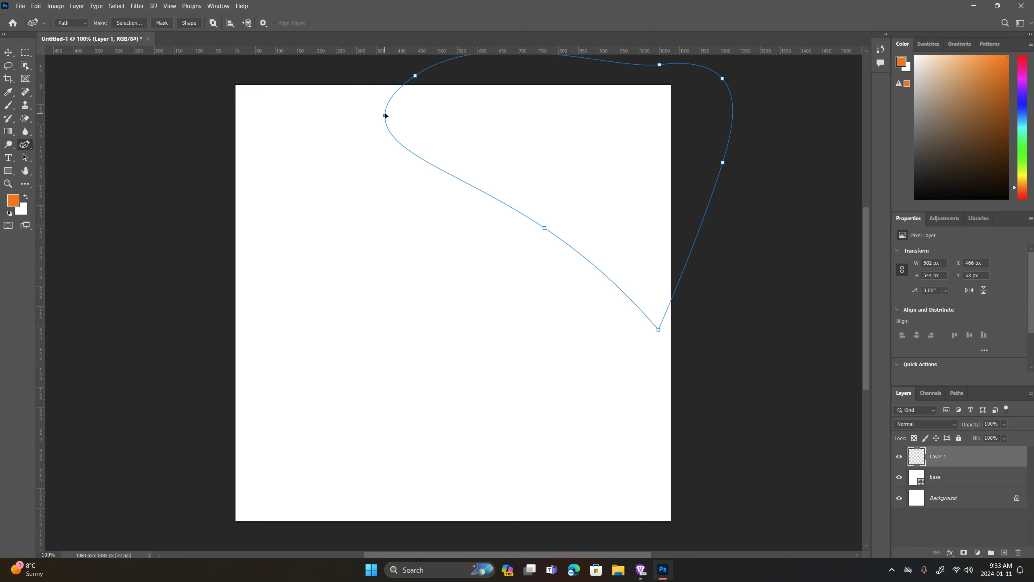
pyautogui.moveTo(385, 116); pyautogui.dragTo(367, 104)
pyautogui.moveTo(415, 78); pyautogui.dragTo(437, 83)
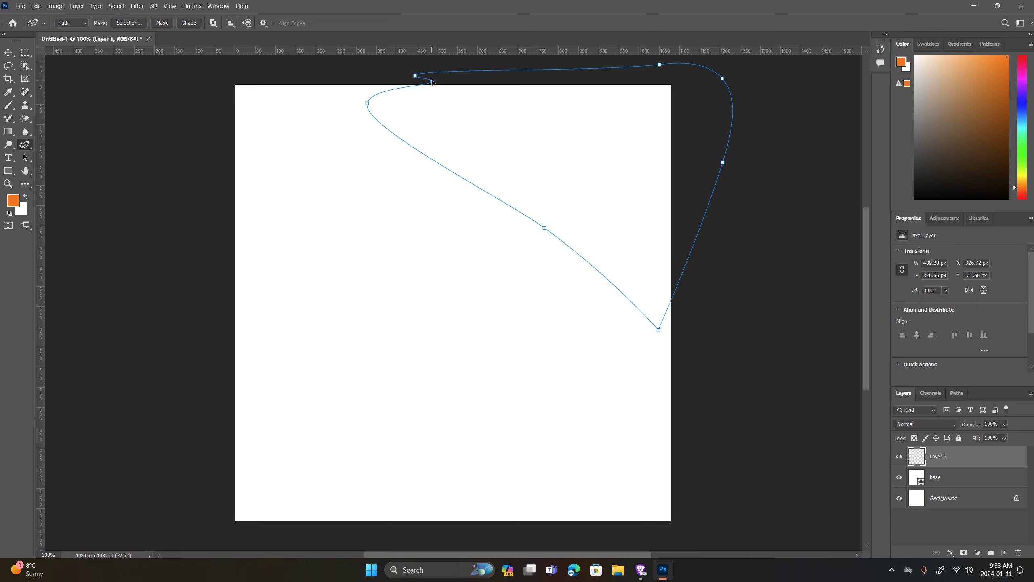
pyautogui.click(659, 329)
pyautogui.moveTo(659, 330)
pyautogui.mouseDown()
pyautogui.moveTo(632, 341)
pyautogui.moveTo(618, 366)
pyautogui.moveTo(623, 381)
pyautogui.mouseUp()
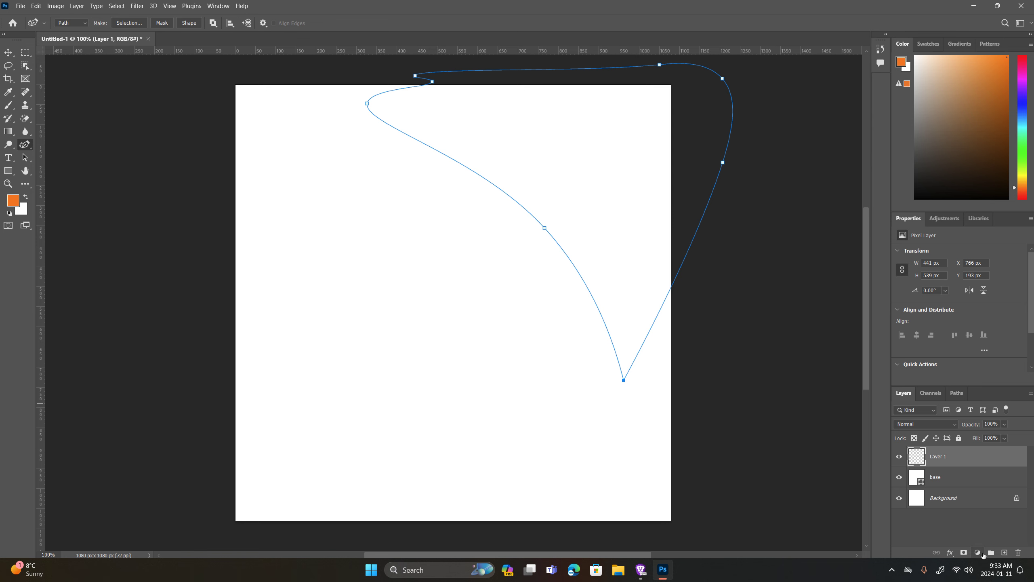
# Fill the closed path with a solid orange #ff7e00 Color Fill 1 layer.
pyautogui.click(977, 551)
pyautogui.click(977, 377)
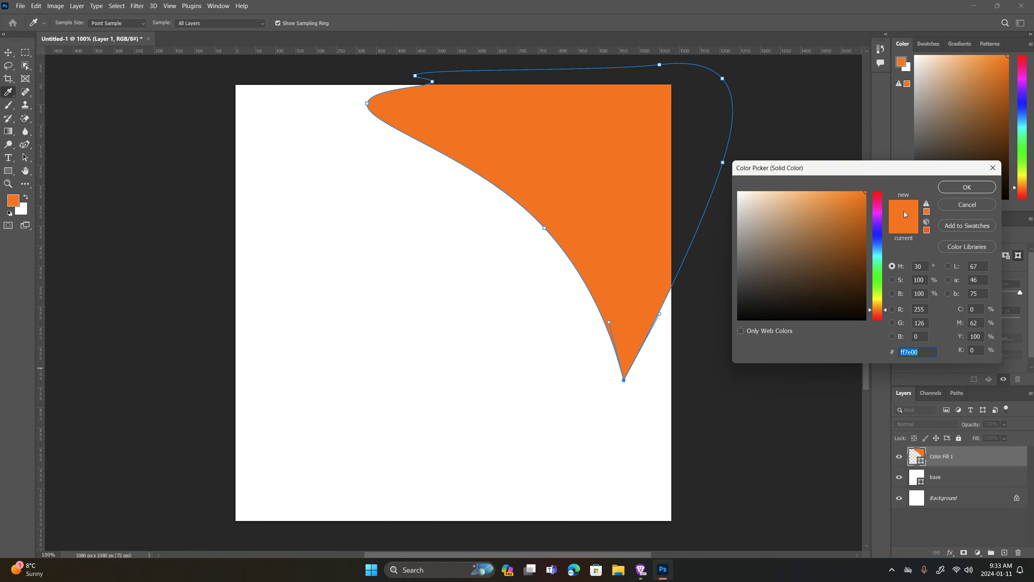
pyautogui.click(973, 189)
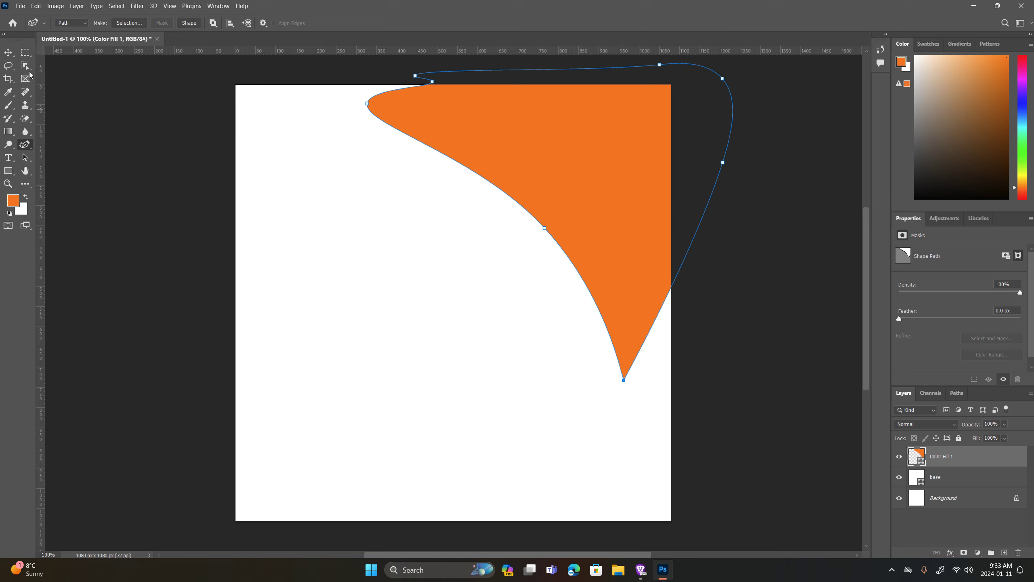
pyautogui.click(11, 173)
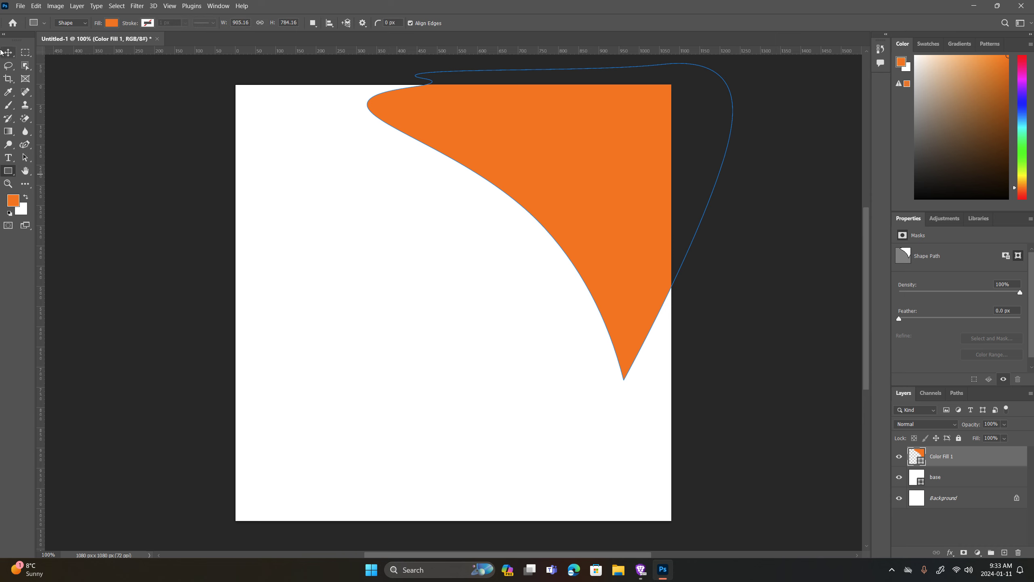
# Draw a 100 × 100 px orange circle, Ellipse 1, left of the swoosh.
pyautogui.rightClick(13, 173)
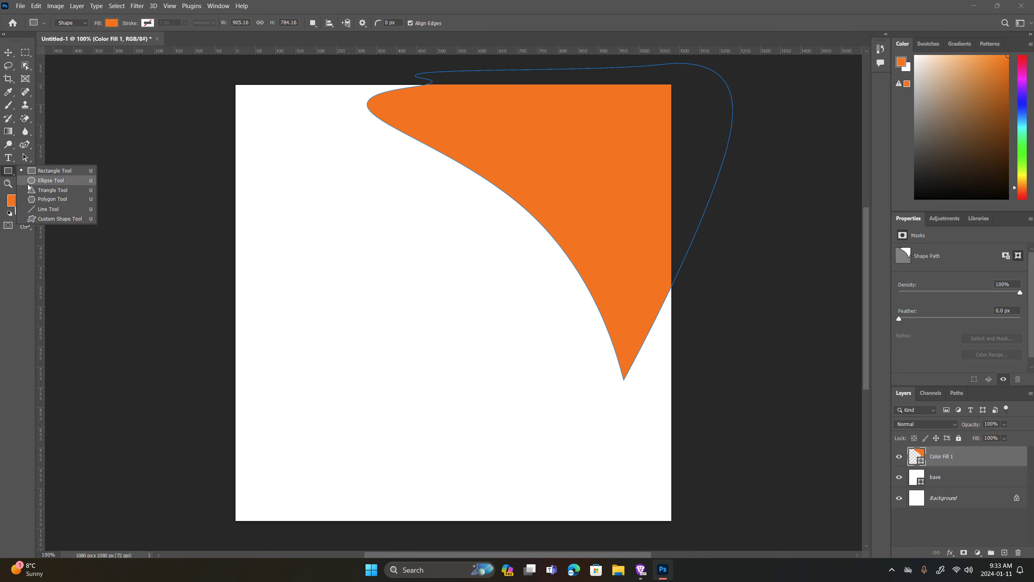
pyautogui.click(35, 181)
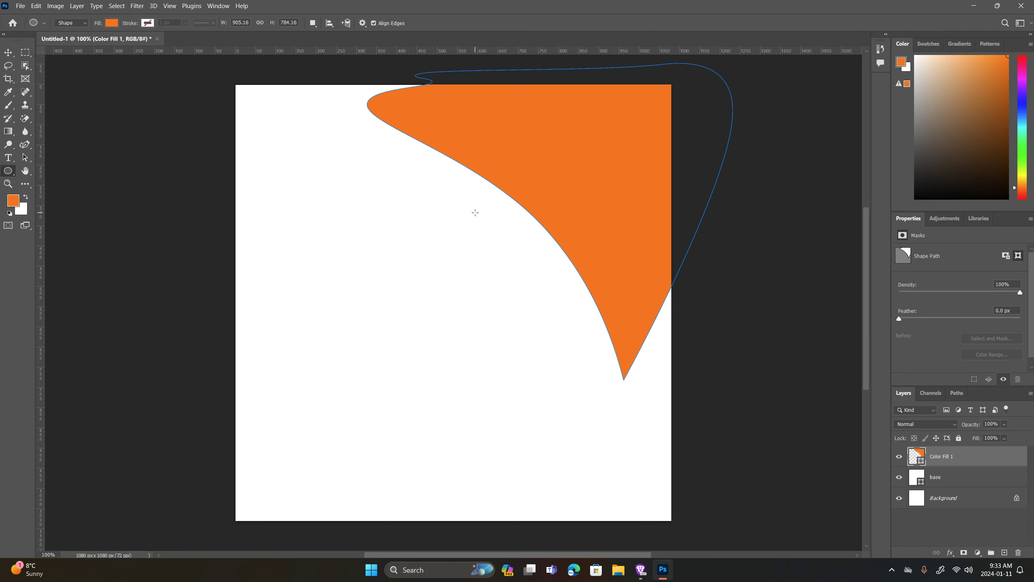
pyautogui.click(460, 214)
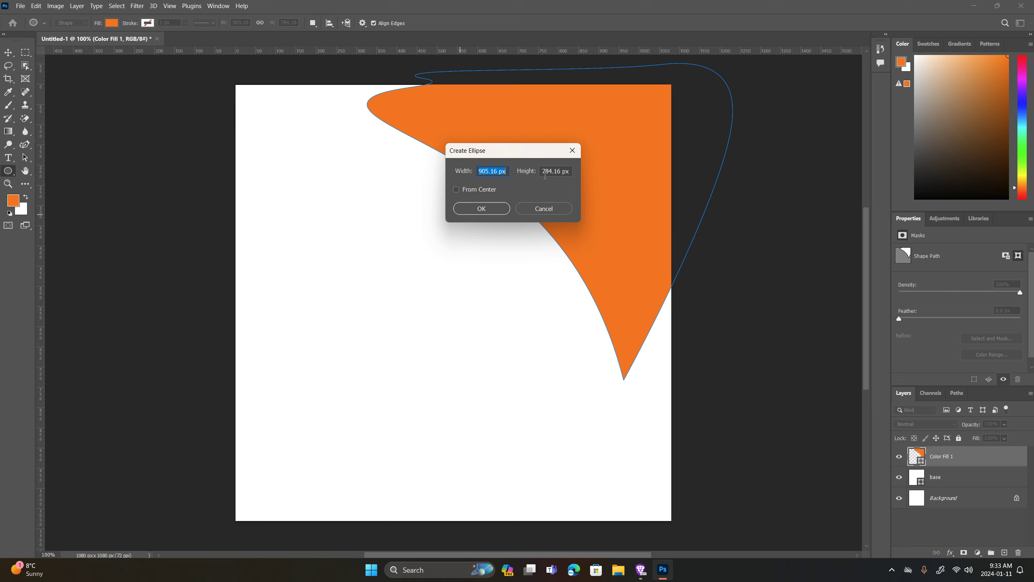
pyautogui.write('100')
pyautogui.click(553, 176)
pyautogui.write('1')
pyautogui.press('Return')
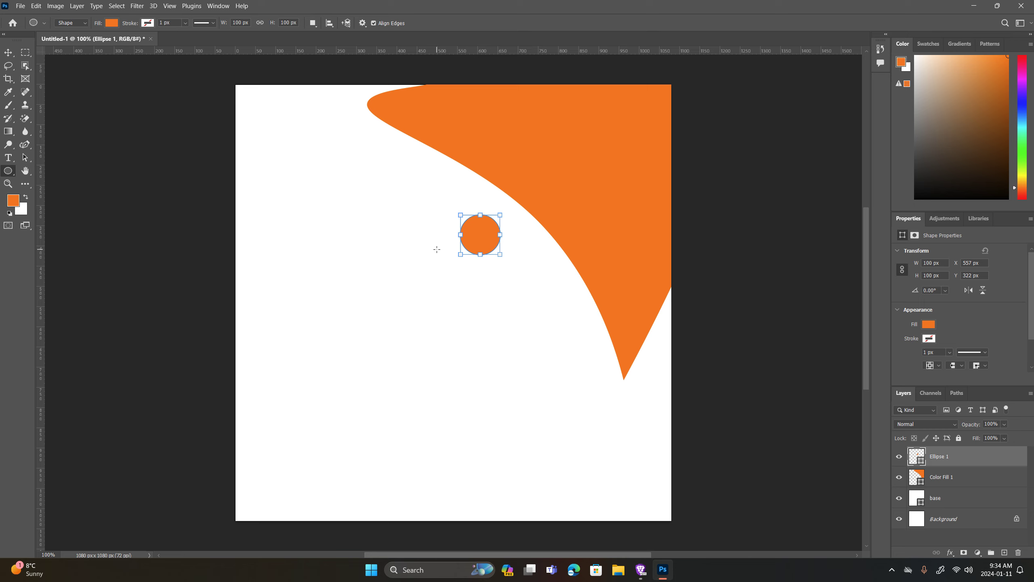
pyautogui.press('v')
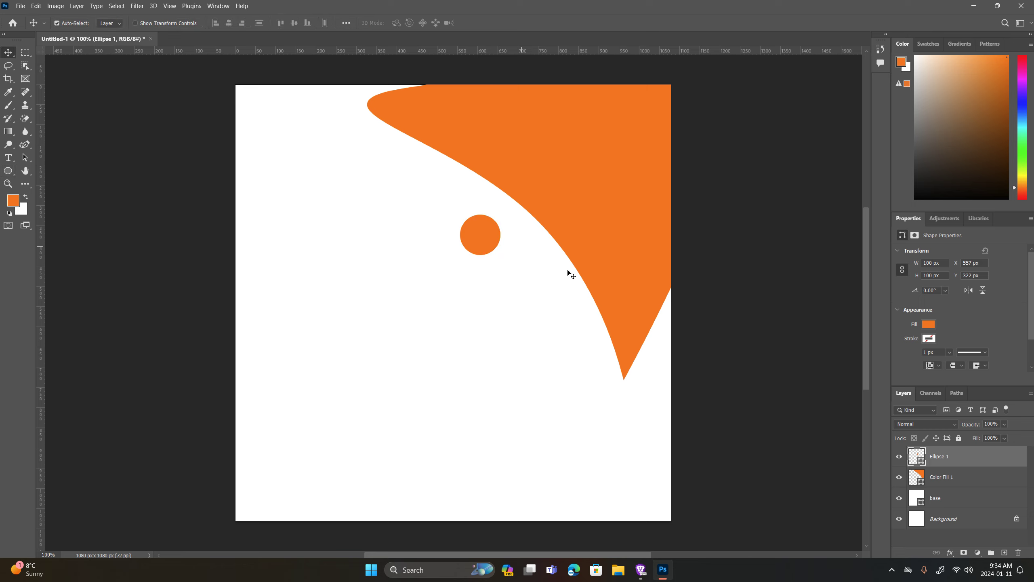
# Scale the circle to 476 × 476 px over the swoosh and duplicate it as Ellipse 1 copy.
pyautogui.hotkey('ctrl', 't')
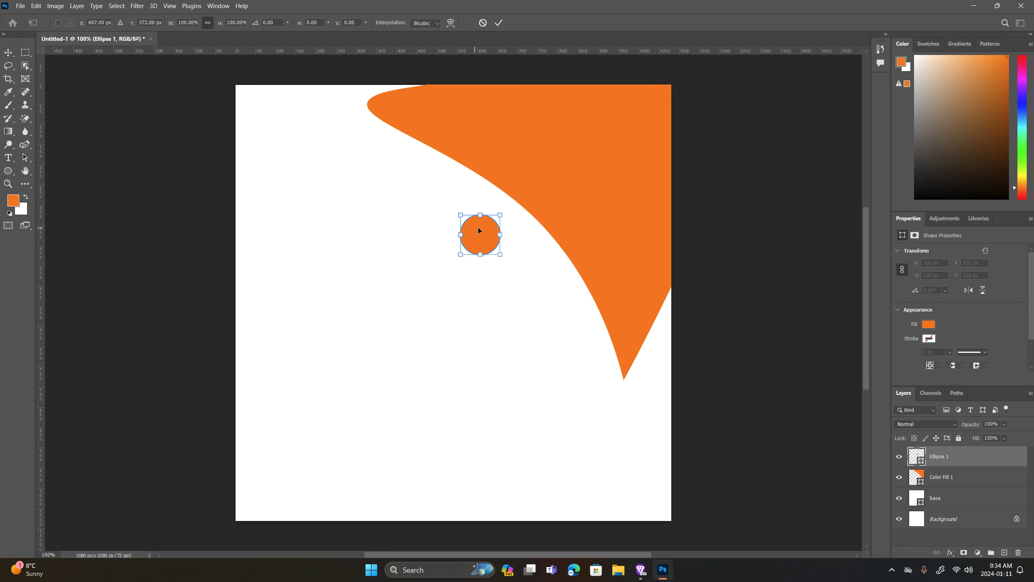
pyautogui.moveTo(501, 214); pyautogui.dragTo(584, 132)
pyautogui.moveTo(540, 202); pyautogui.dragTo(544, 213)
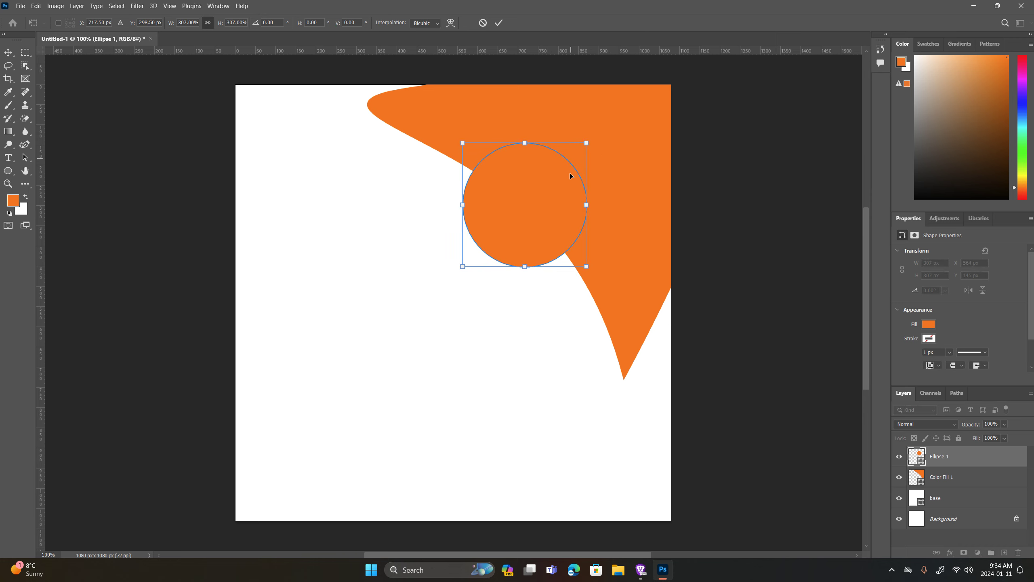
pyautogui.moveTo(463, 267); pyautogui.dragTo(411, 318)
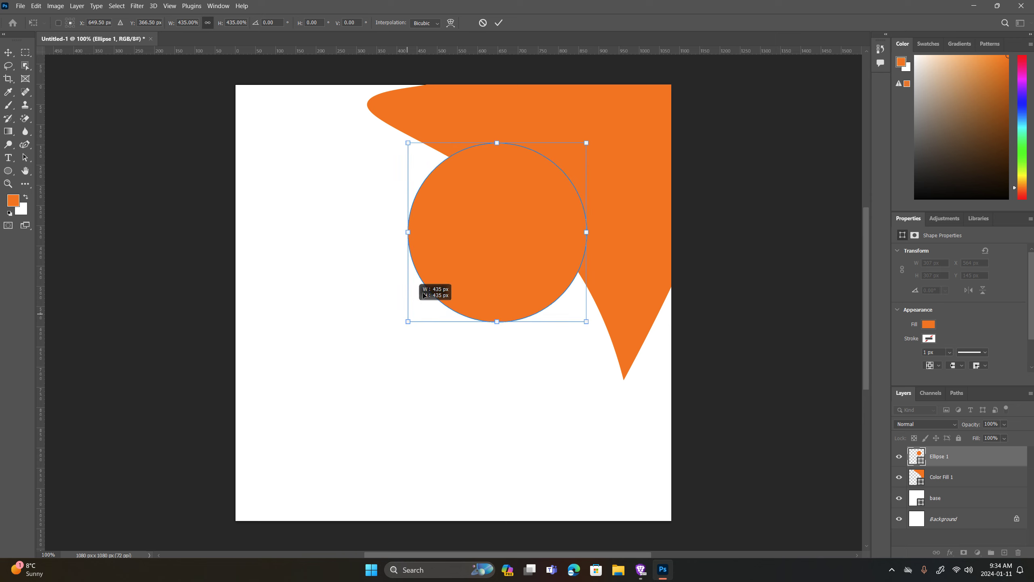
pyautogui.moveTo(531, 215); pyautogui.dragTo(568, 199)
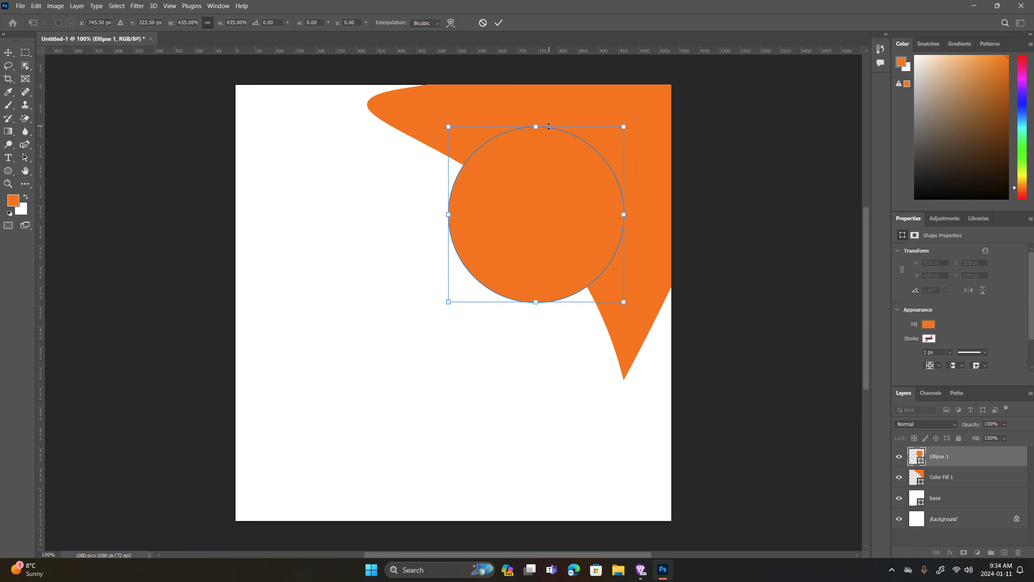
pyautogui.moveTo(535, 124); pyautogui.dragTo(536, 110)
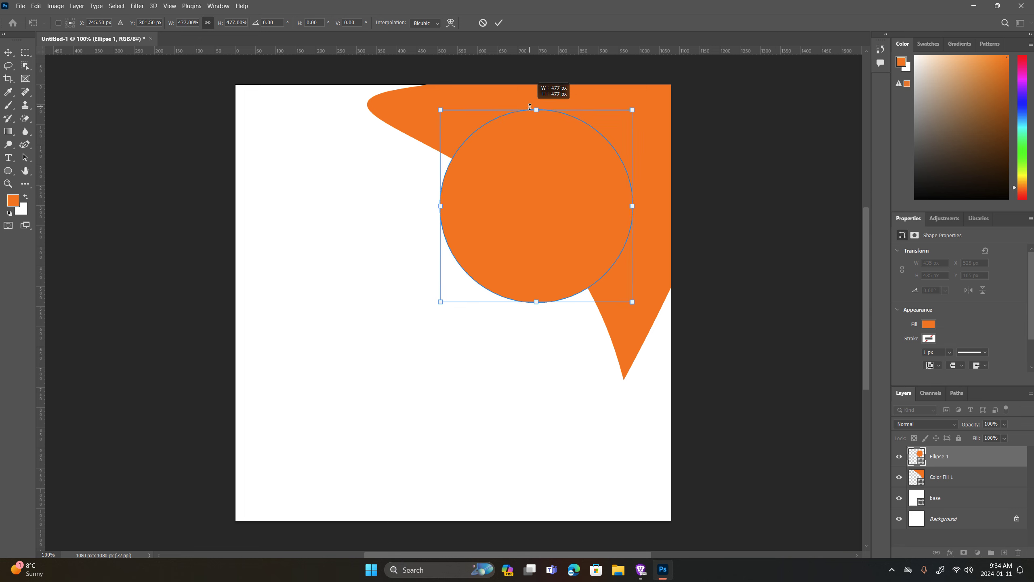
pyautogui.click(499, 22)
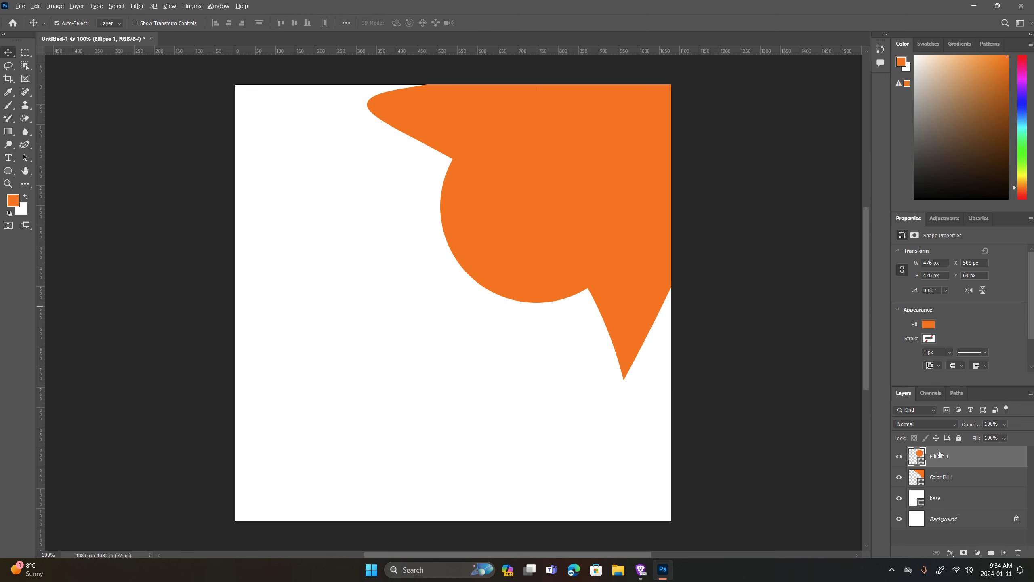
pyautogui.moveTo(938, 455); pyautogui.dragTo(955, 478)
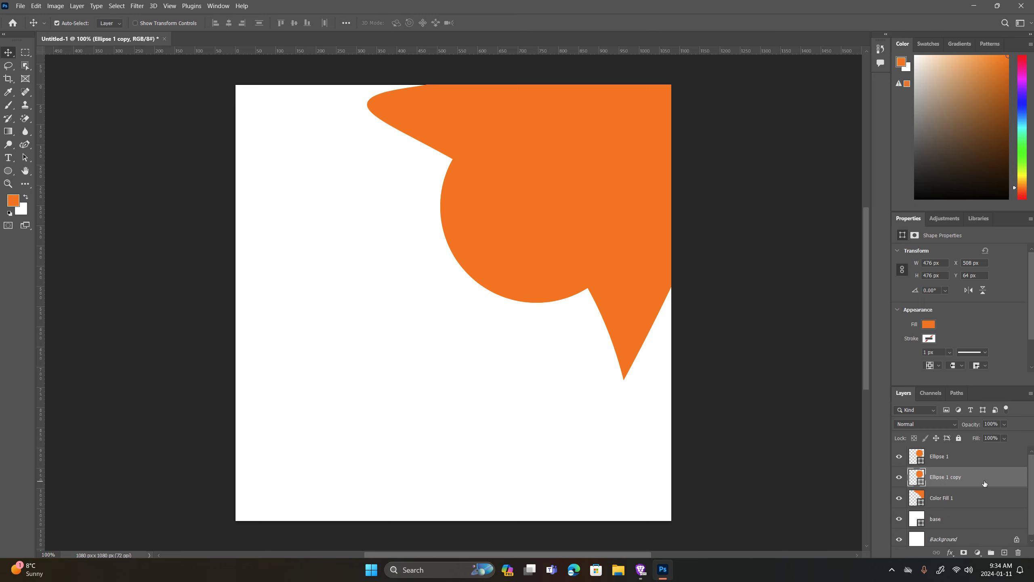
# Rename the duplicate circle layer to 'whit' and change its fill to white (ffffff).
pyautogui.doubleClick(945, 478)
pyautogui.write('w')
pyautogui.press('Return')
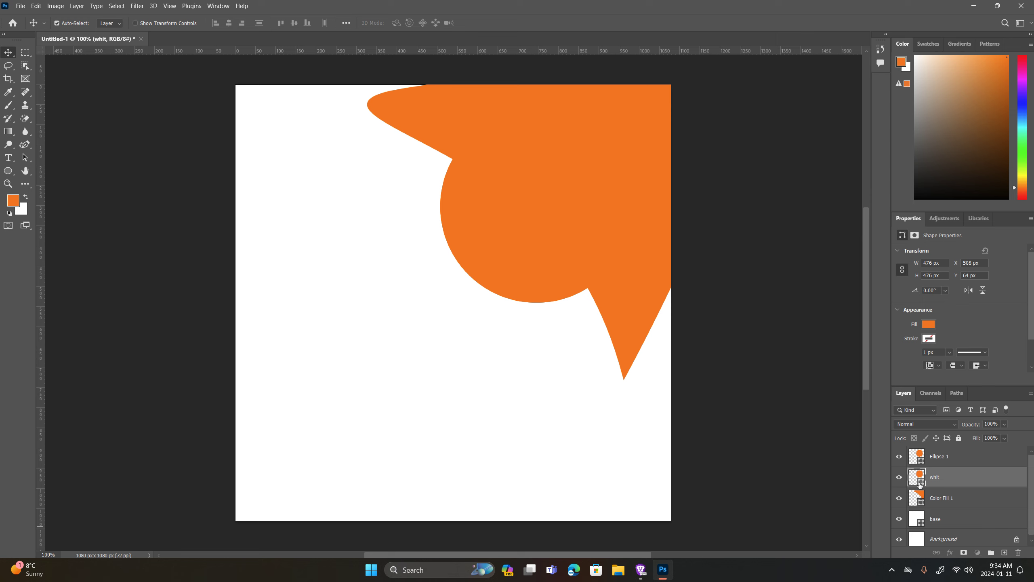
pyautogui.doubleClick(919, 485)
pyautogui.write('ffffff')
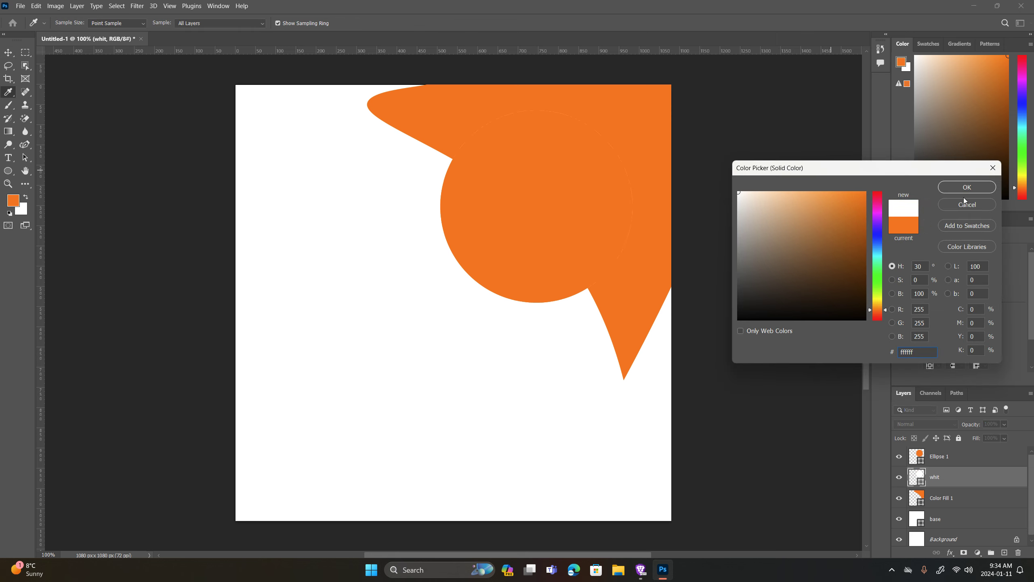
pyautogui.click(967, 187)
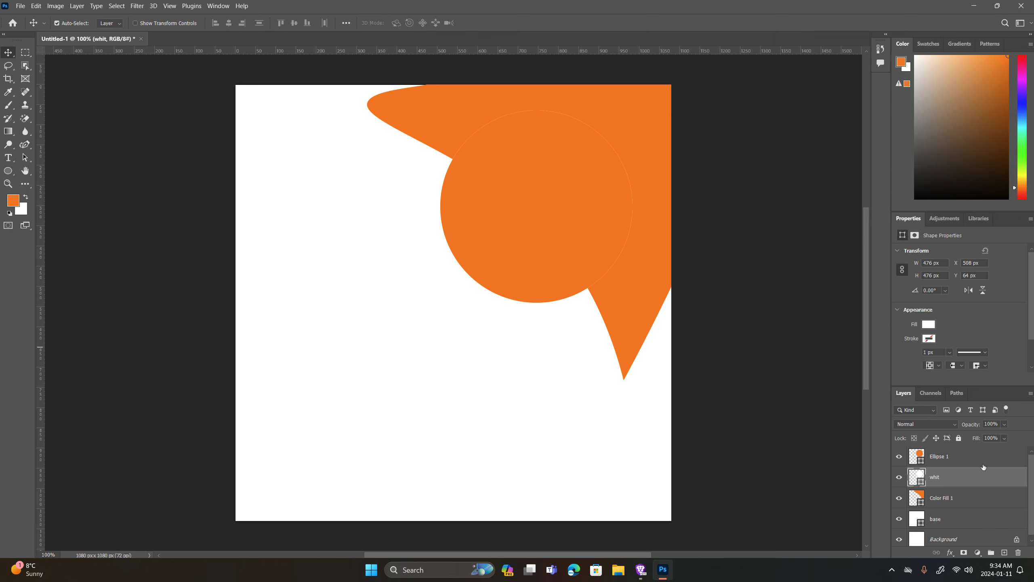
pyautogui.click(928, 454)
# Shrink the orange Ellipse 1 circle to 440 px and align both circles' vertical centres.
pyautogui.hotkey('ctrl', 't')
pyautogui.moveTo(536, 111); pyautogui.dragTo(536, 125)
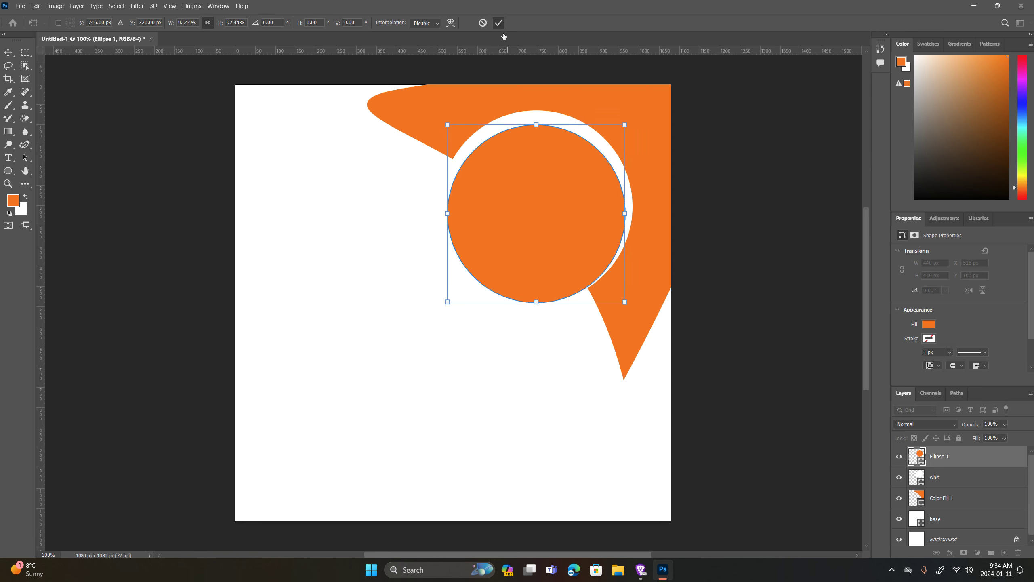
pyautogui.click(498, 23)
pyautogui.keyDown('shift'); pyautogui.click(965, 479); pyautogui.keyUp('shift')
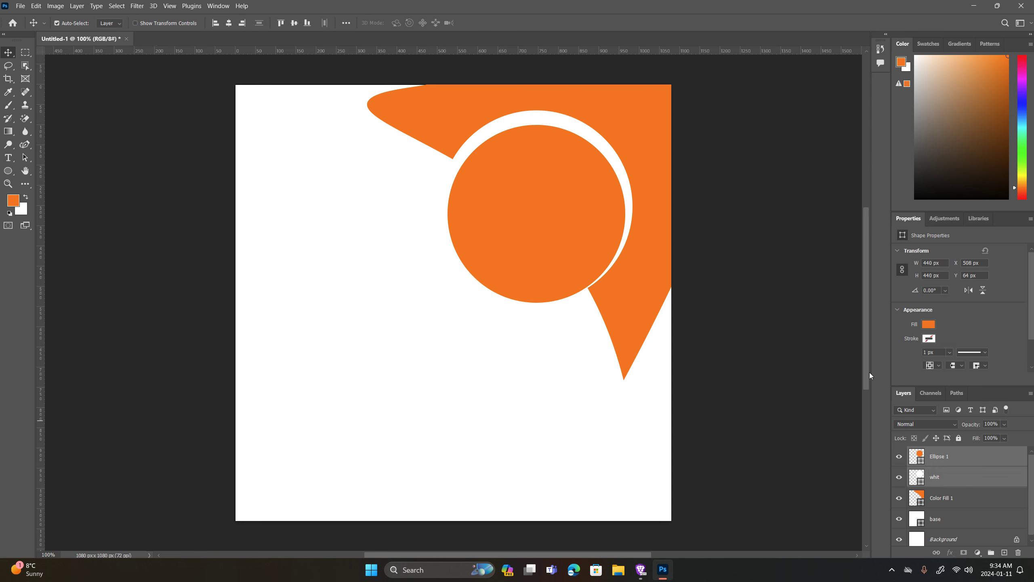
pyautogui.click(217, 25)
pyautogui.hotkey('ctrl', 'z')
pyautogui.click(295, 24)
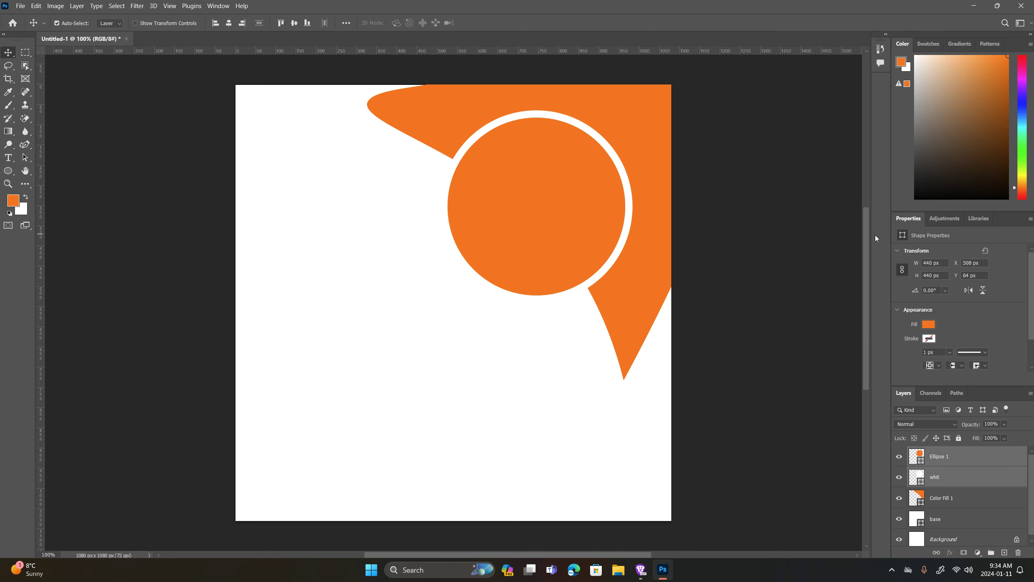
pyautogui.click(739, 385)
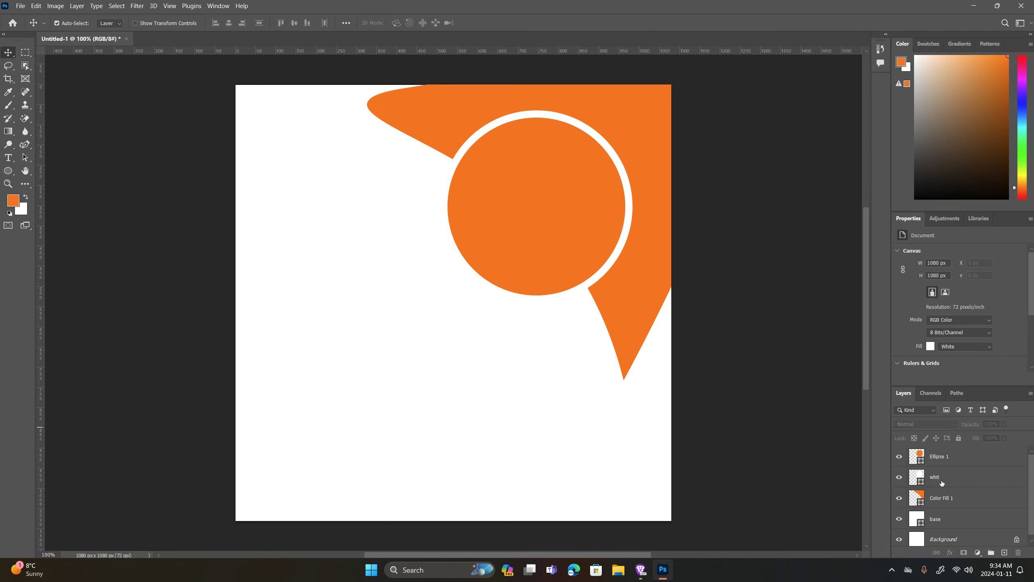
pyautogui.click(968, 484)
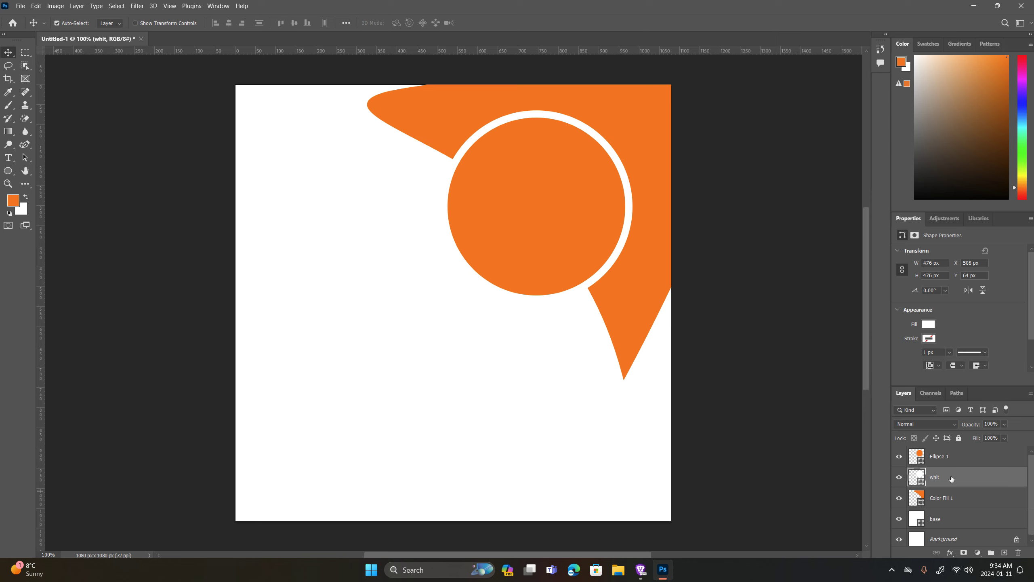
pyautogui.click(944, 460)
# Enlarge the whit circle to about 113%, shift it down 22 px, and re-centre both circles.
pyautogui.hotkey('ctrl', 't')
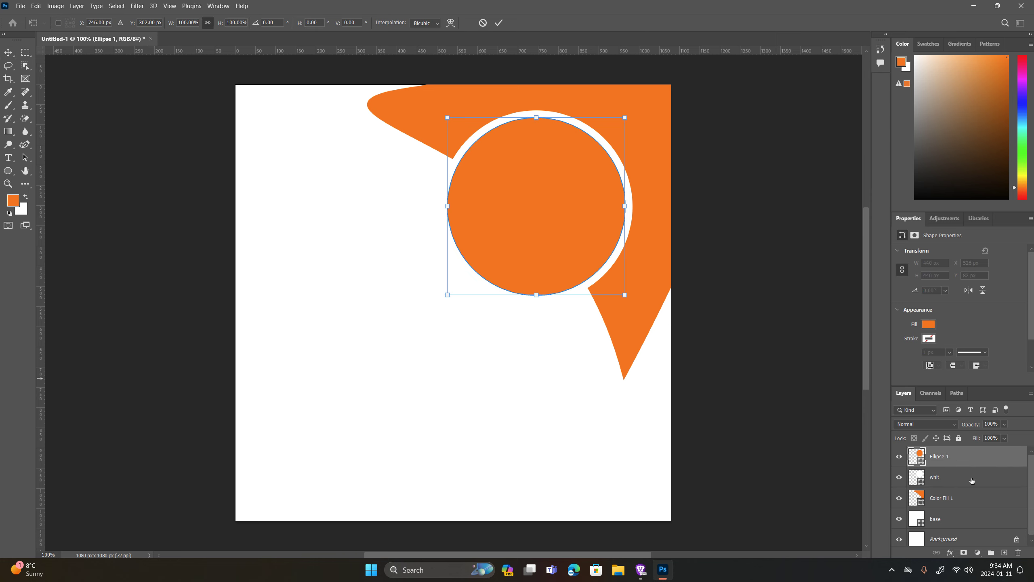
pyautogui.click(972, 481)
pyautogui.hotkey('ctrl', 't')
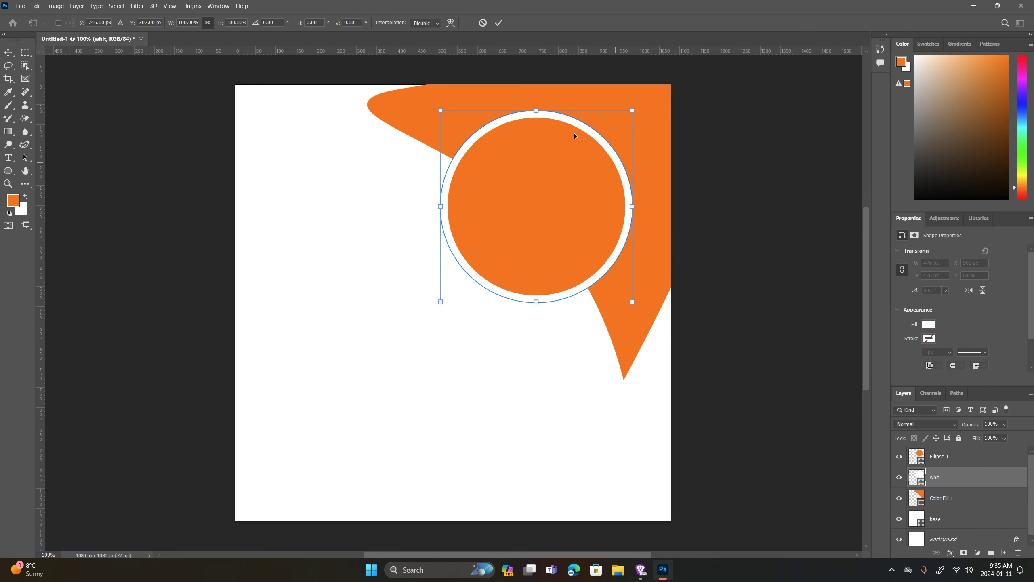
pyautogui.moveTo(536, 111); pyautogui.dragTo(537, 84)
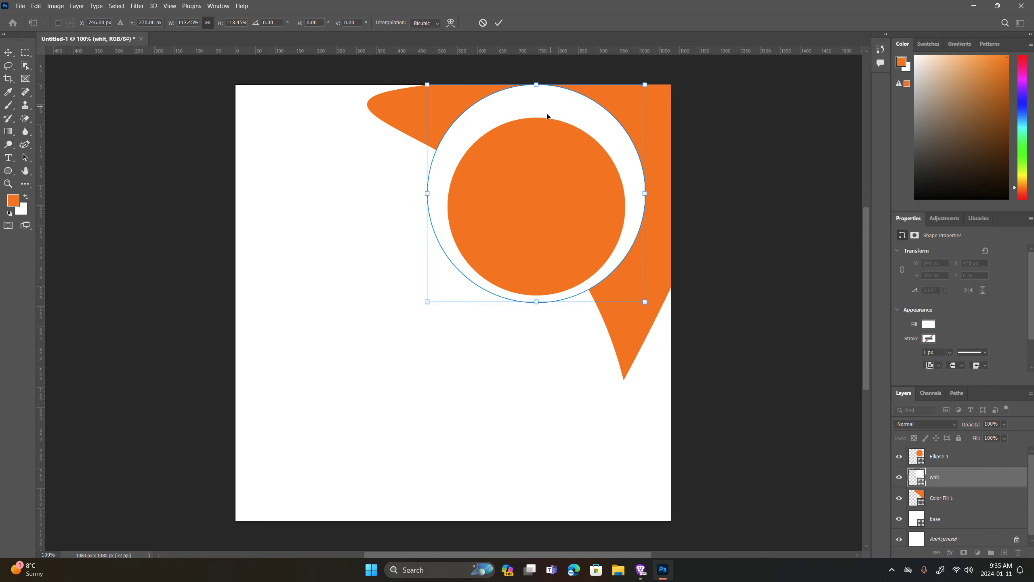
pyautogui.moveTo(536, 94); pyautogui.dragTo(537, 103)
pyautogui.click(498, 23)
pyautogui.keyDown('shift'); pyautogui.click(948, 459); pyautogui.keyUp('shift')
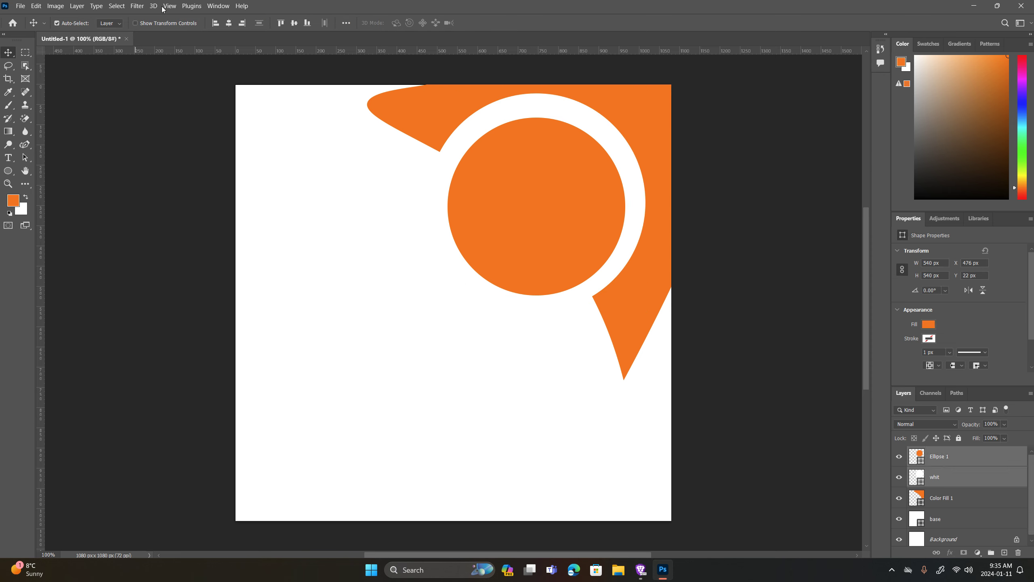
pyautogui.click(294, 22)
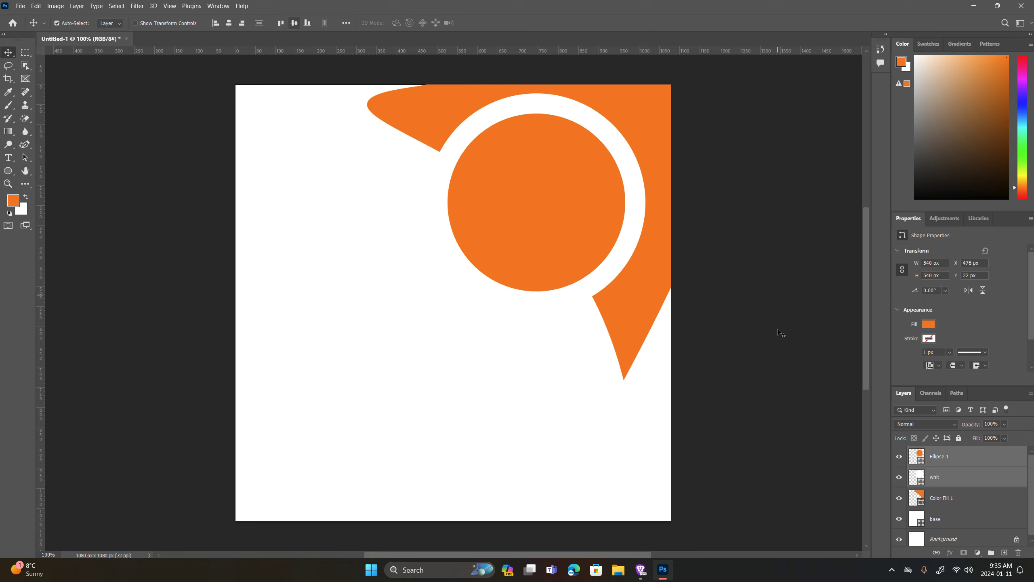
pyautogui.click(953, 484)
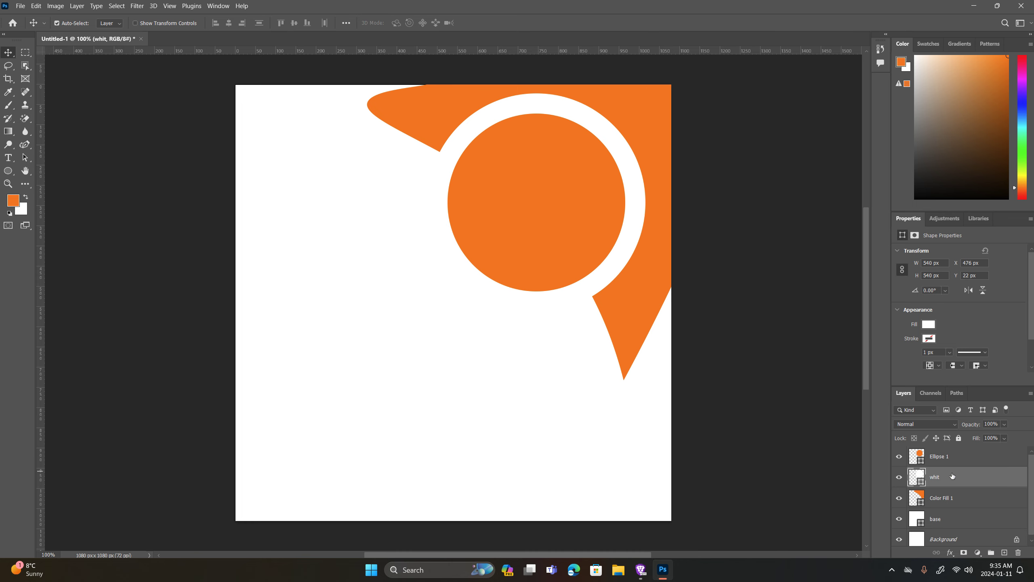
# Give the whit circle an orange stroke a few pixels thick.
pyautogui.click(929, 338)
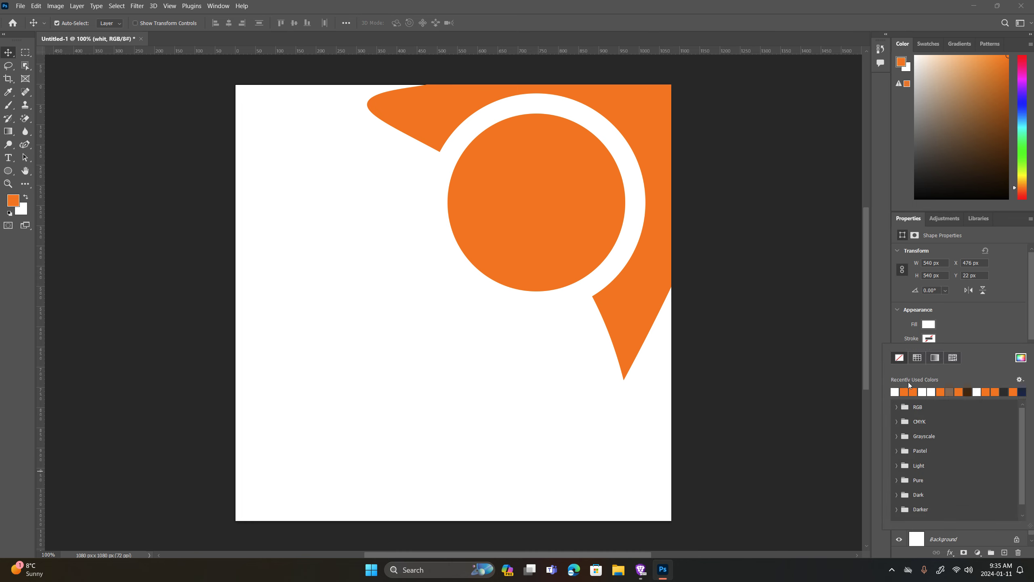
pyautogui.click(904, 391)
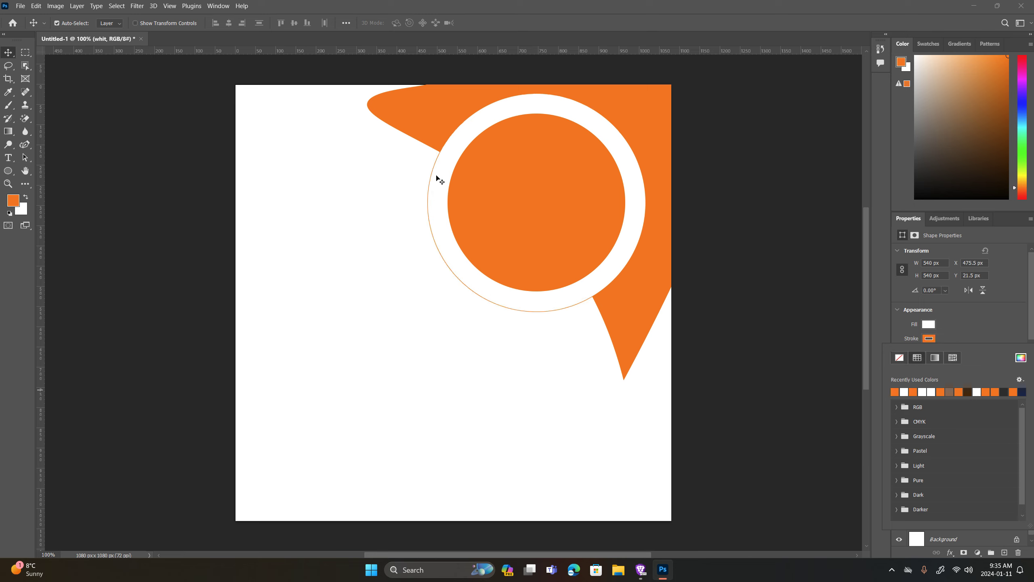
pyautogui.click(946, 333)
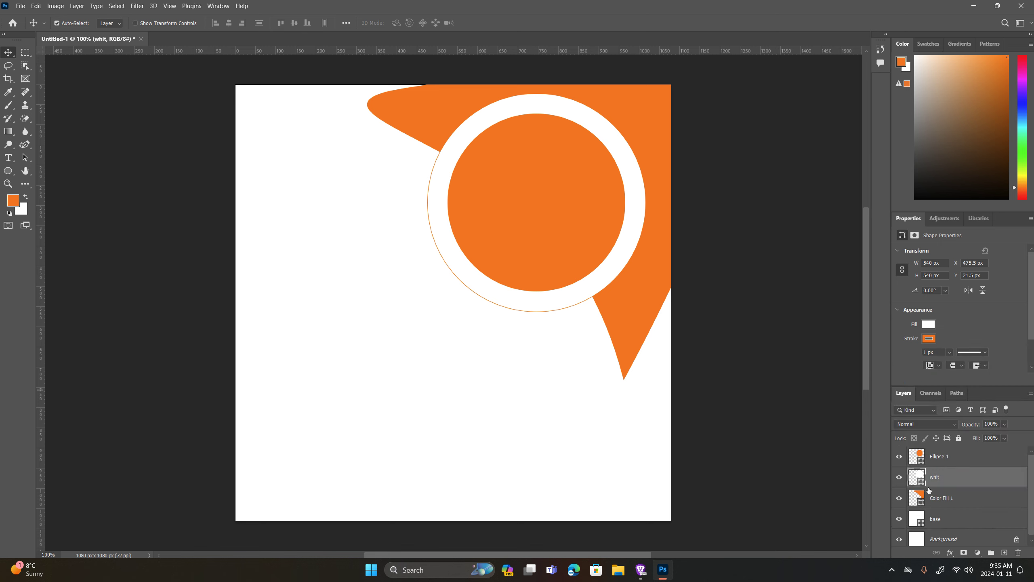
pyautogui.click(948, 352)
pyautogui.moveTo(968, 362); pyautogui.dragTo(967, 360)
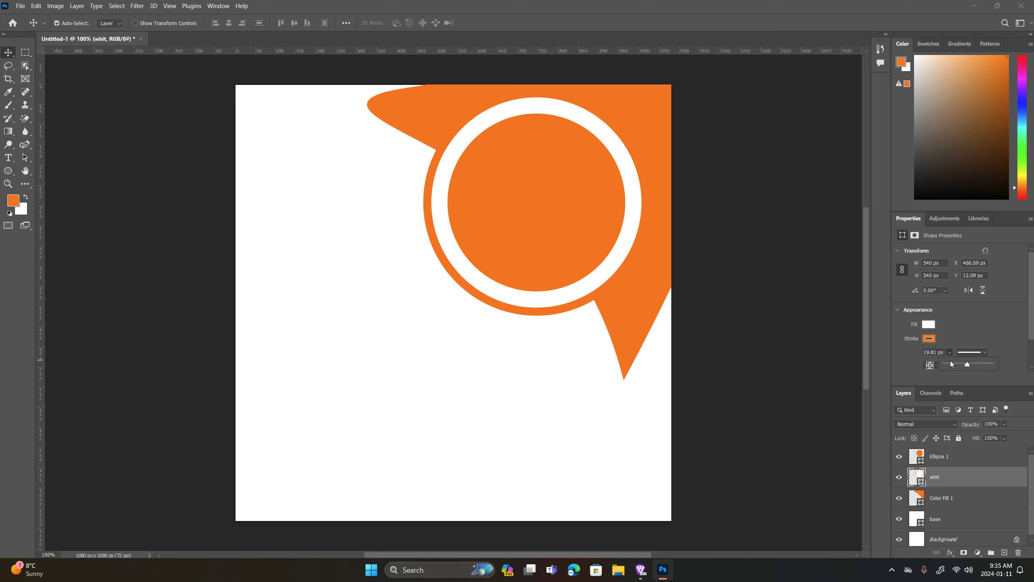
pyautogui.moveTo(951, 363); pyautogui.dragTo(957, 364)
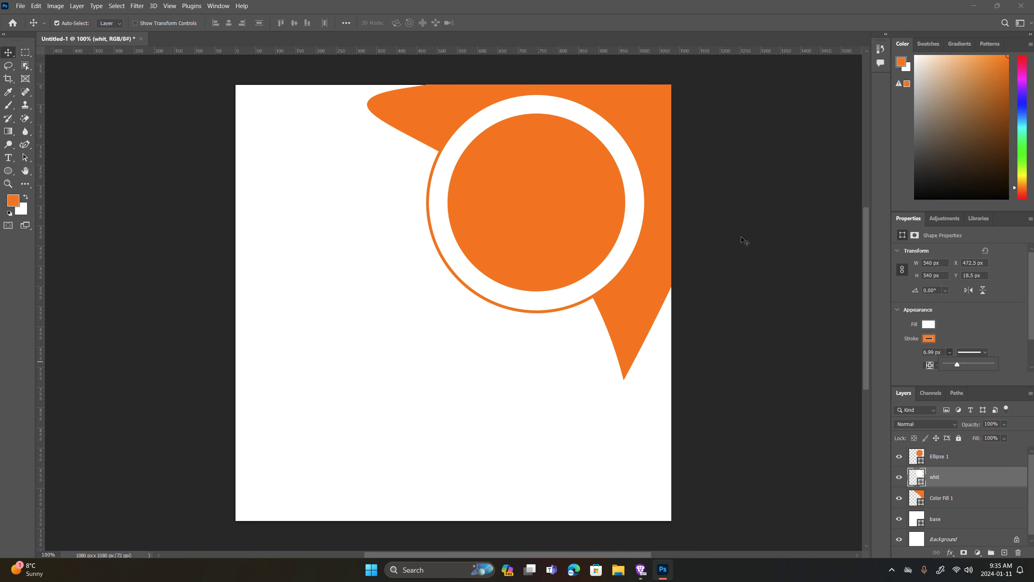
pyautogui.click(965, 507)
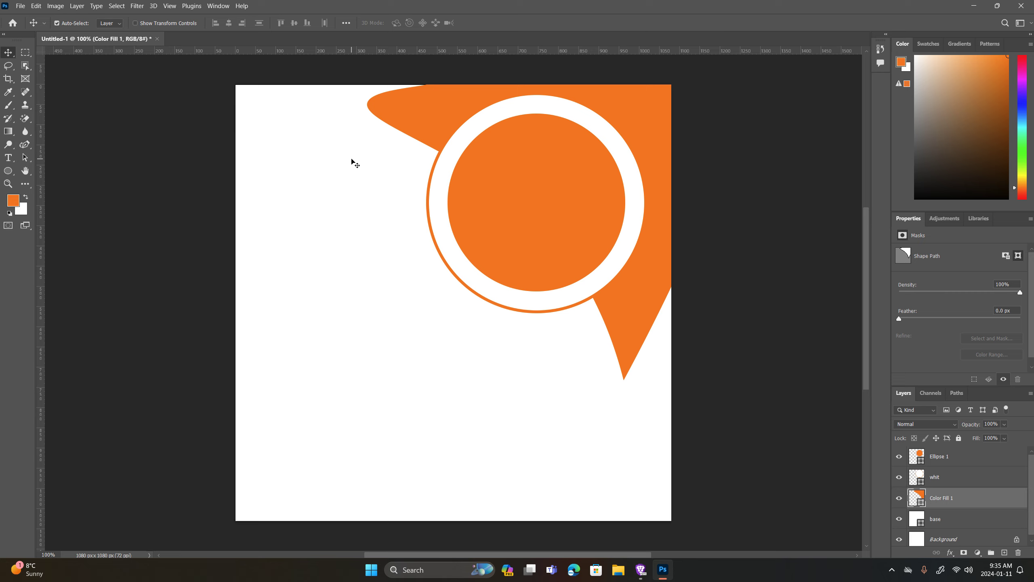
pyautogui.press('super+e')
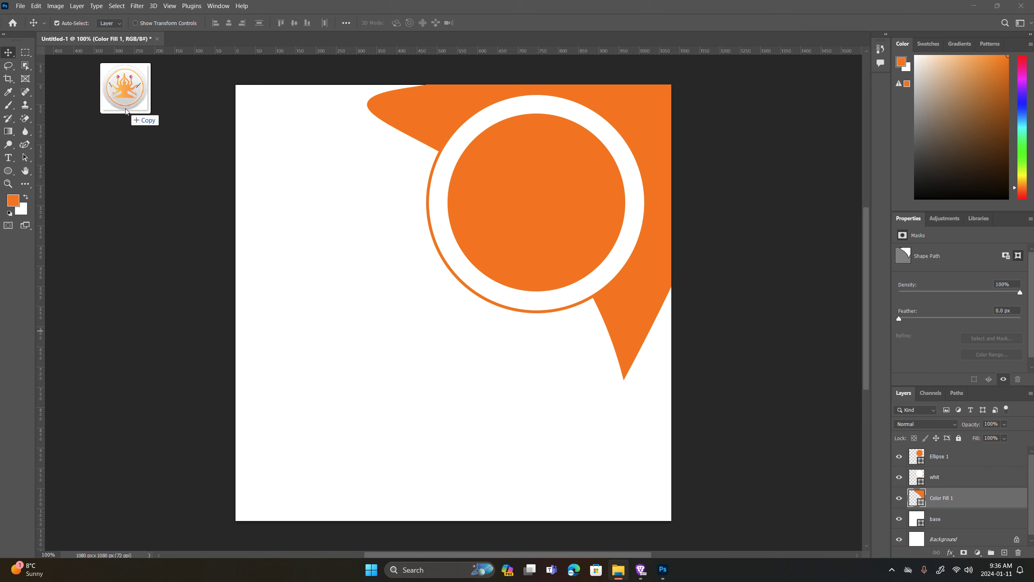
# Place ZS.png, scale it to roughly 80 px wide, and position it top-left.
pyautogui.moveTo(135, 106); pyautogui.dragTo(281, 167)
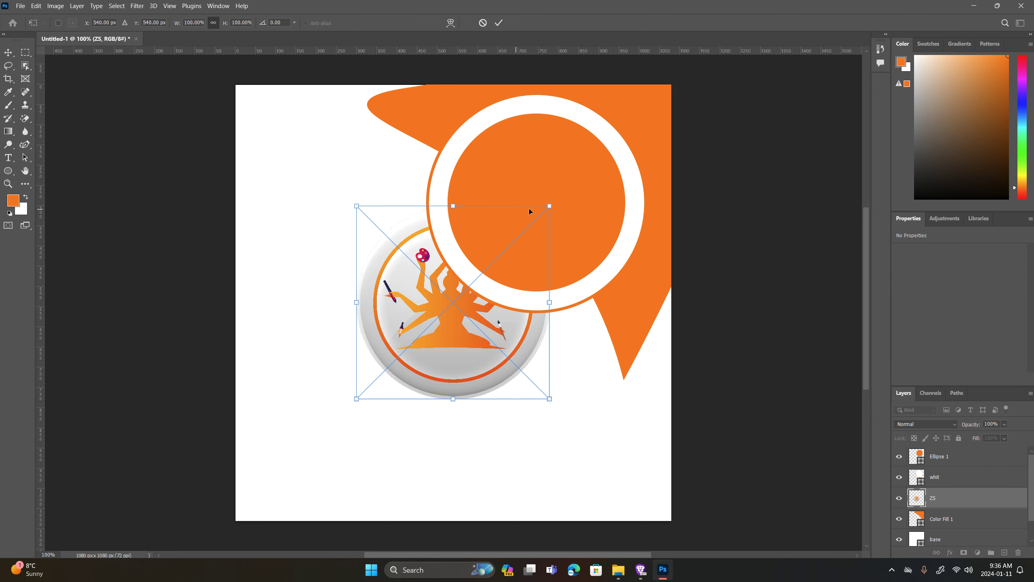
pyautogui.moveTo(550, 205); pyautogui.dragTo(364, 346)
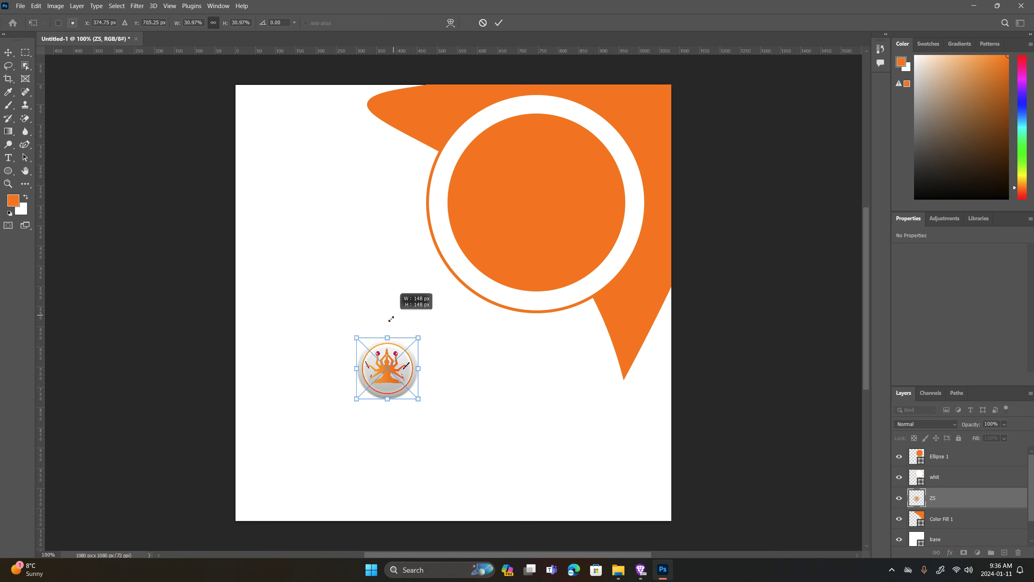
pyautogui.moveTo(370, 395); pyautogui.dragTo(264, 155)
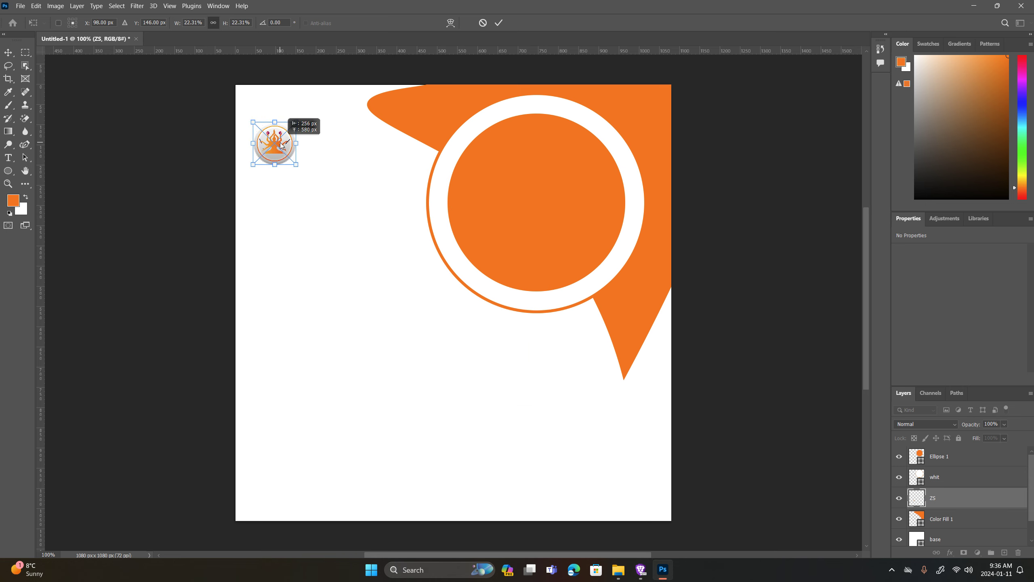
pyautogui.moveTo(263, 155); pyautogui.dragTo(263, 145)
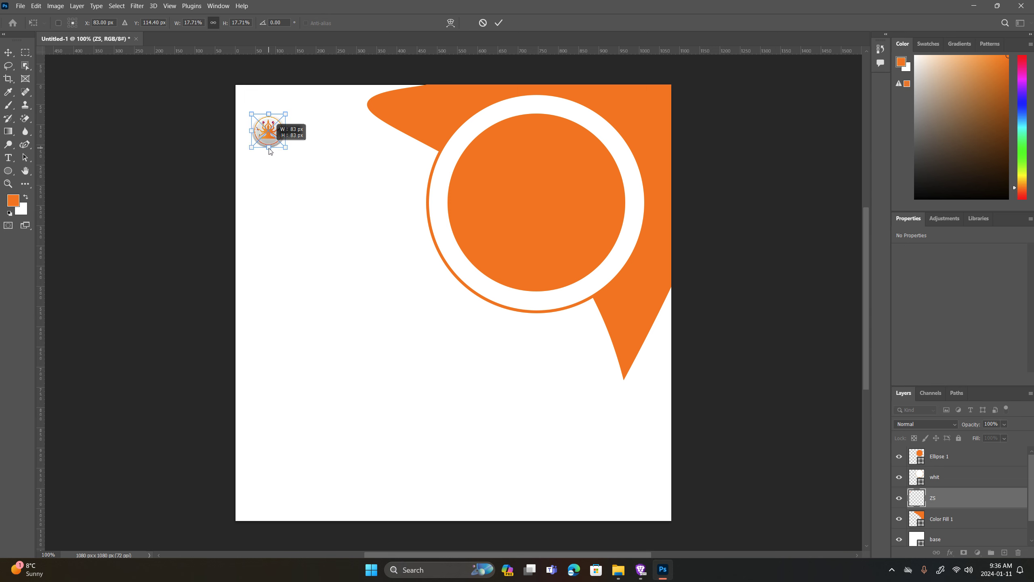
pyautogui.click(498, 24)
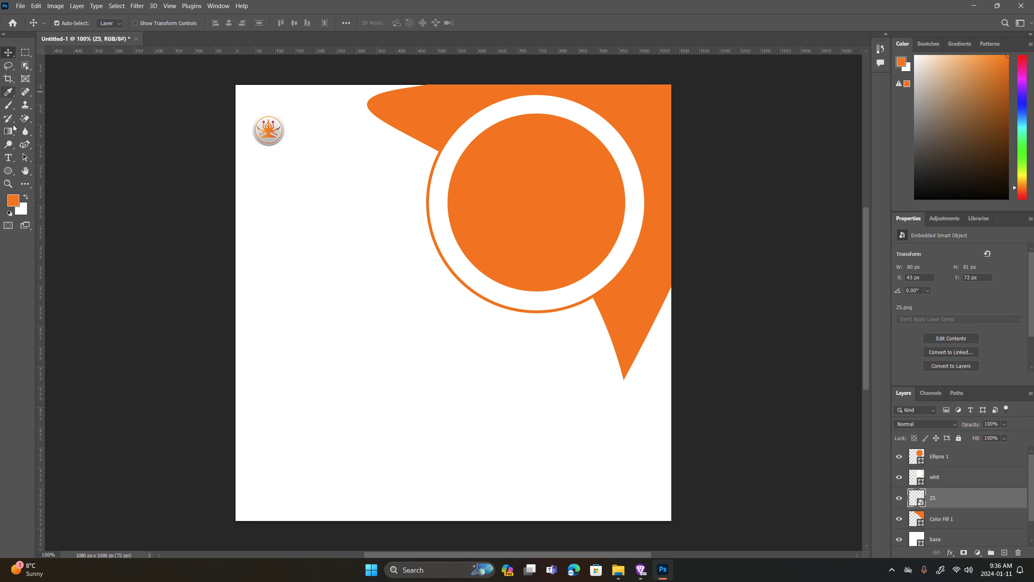
# Type 'Sculptdigitalart' beside the logo and make the text black.
pyautogui.press('t')
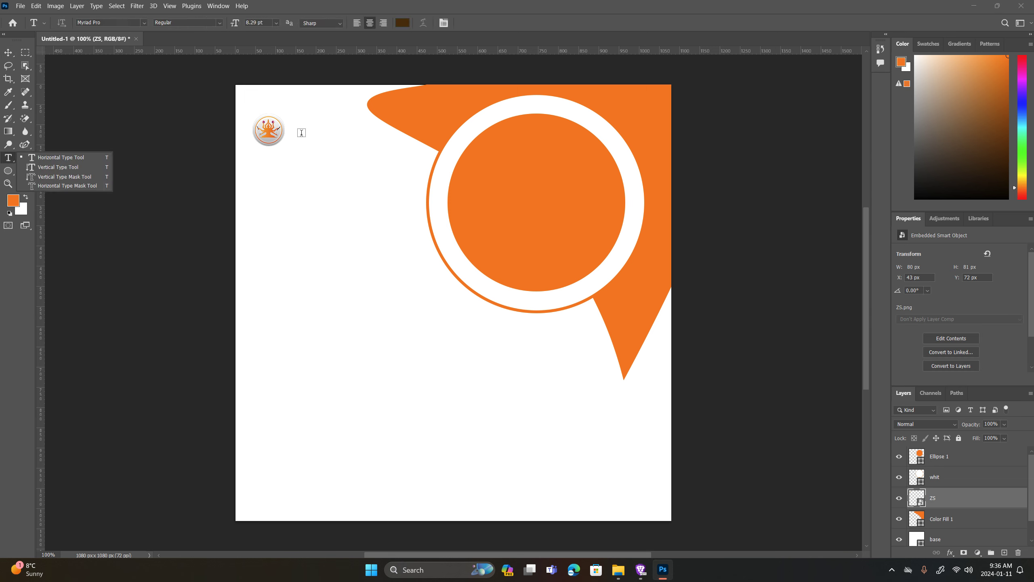
pyautogui.click(308, 133)
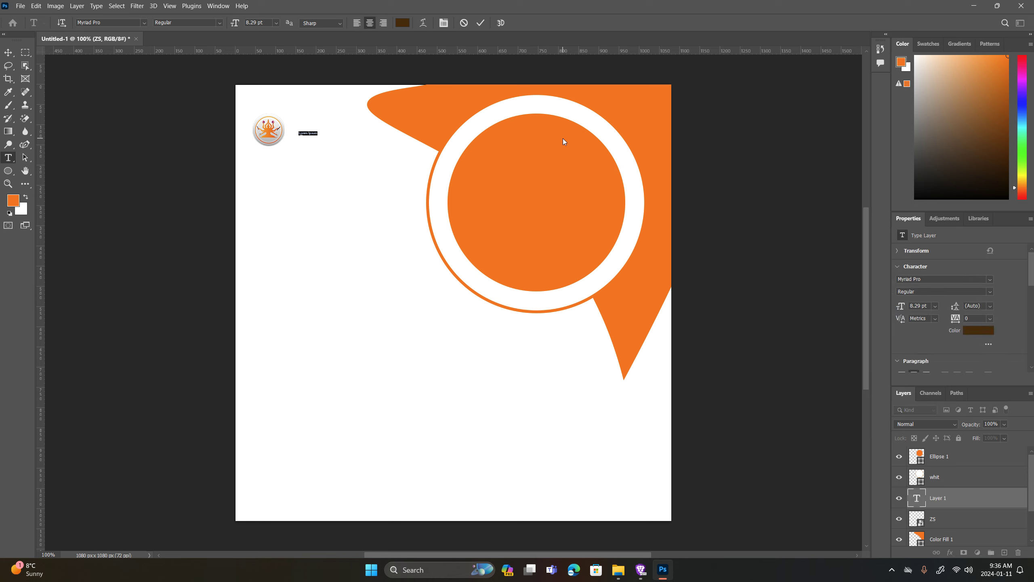
pyautogui.press('BackSpace')
pyautogui.write('rt')
pyautogui.hotkey('ctrl', 'a')
pyautogui.click(402, 23)
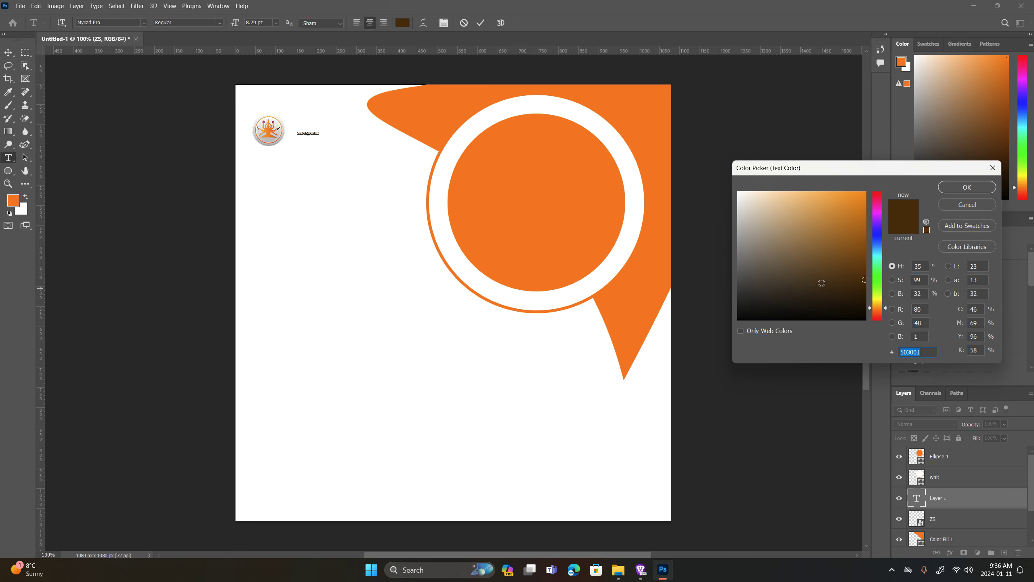
pyautogui.click(738, 319)
pyautogui.click(968, 187)
# Set the text size to 36 pt and place it just right of the logo.
pyautogui.click(278, 24)
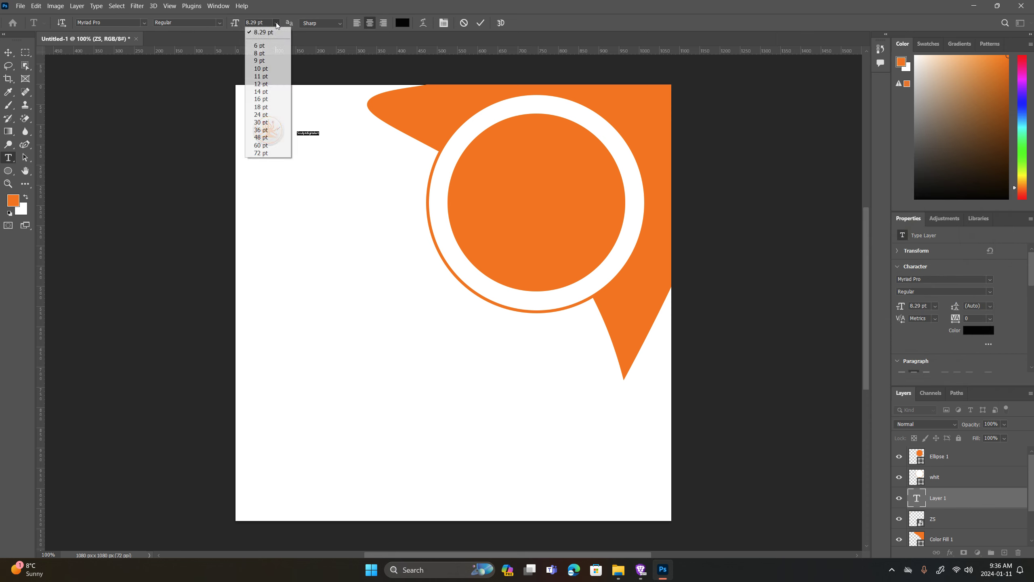
pyautogui.click(281, 98)
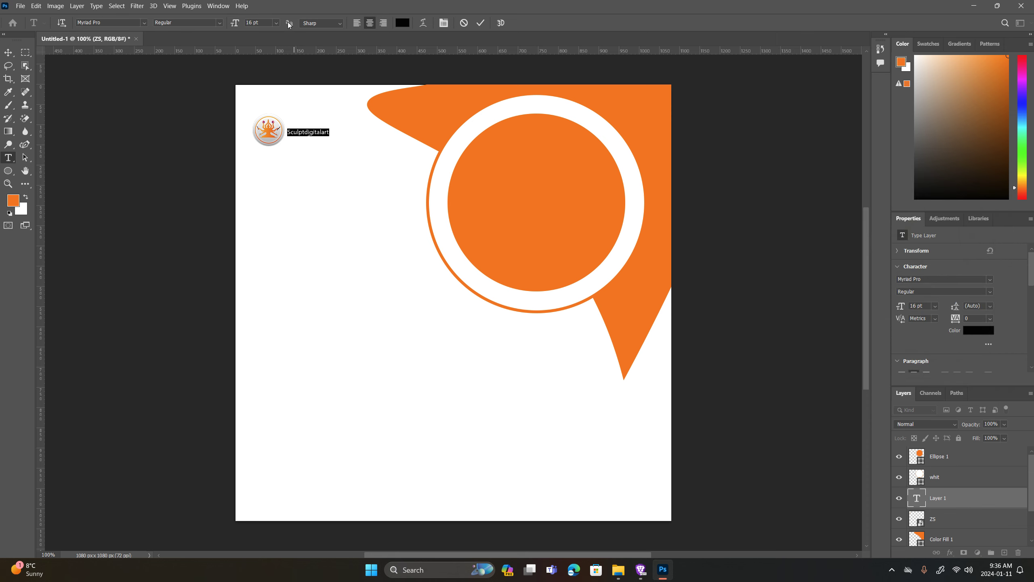
pyautogui.click(276, 23)
pyautogui.click(272, 137)
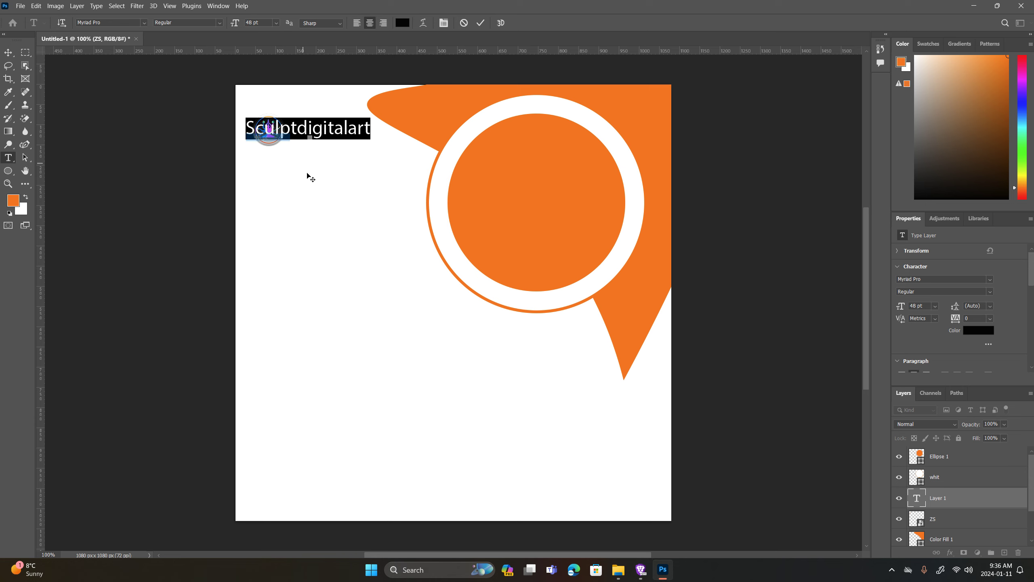
pyautogui.click(277, 23)
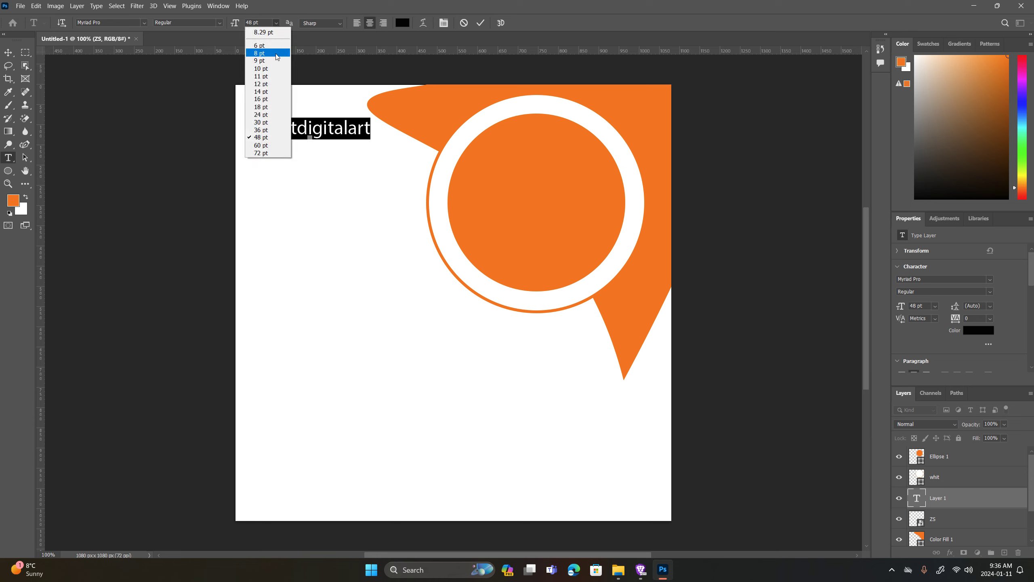
pyautogui.click(264, 130)
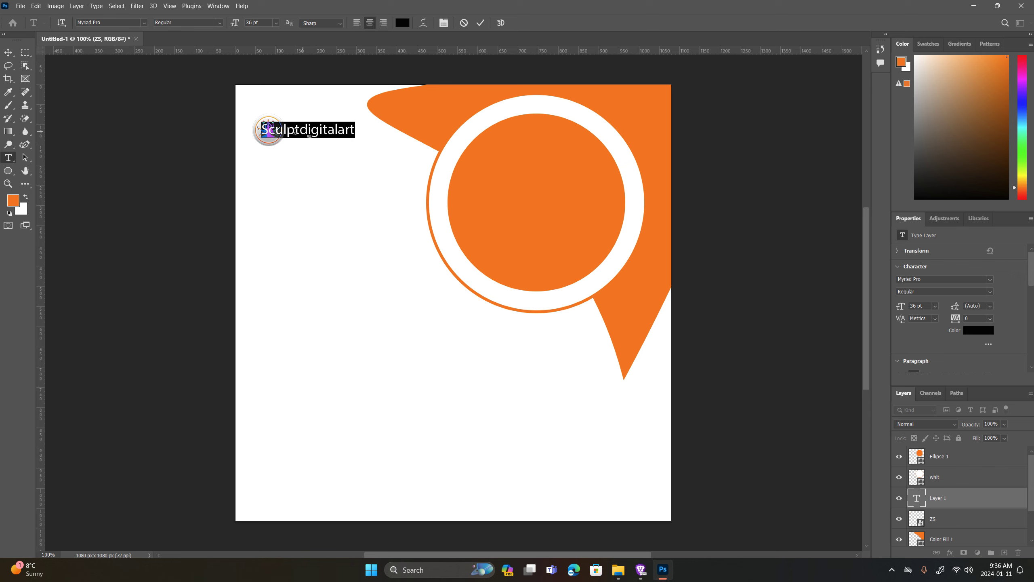
pyautogui.click(9, 53)
pyautogui.moveTo(336, 131); pyautogui.dragTo(364, 136)
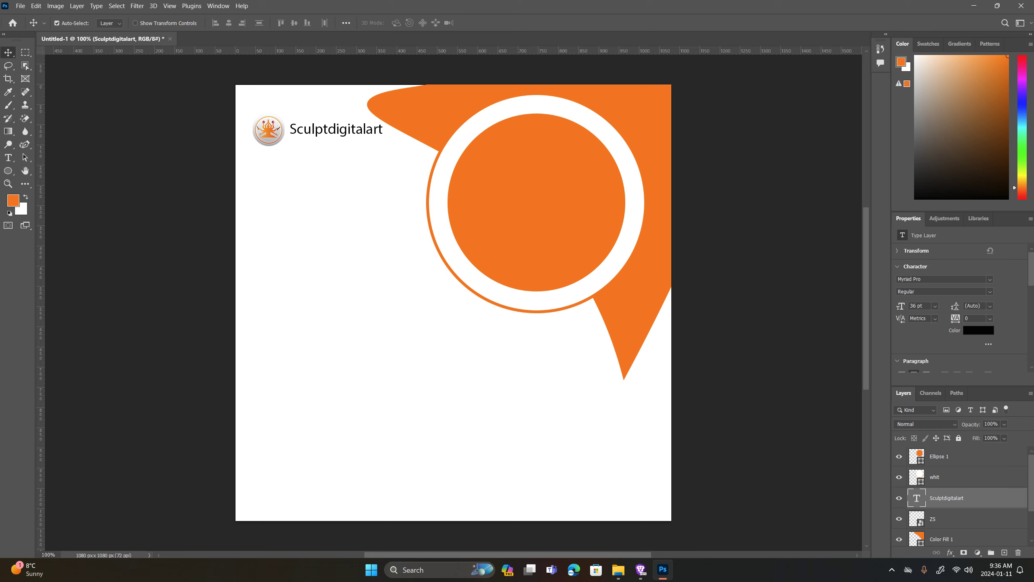
pyautogui.click(8, 157)
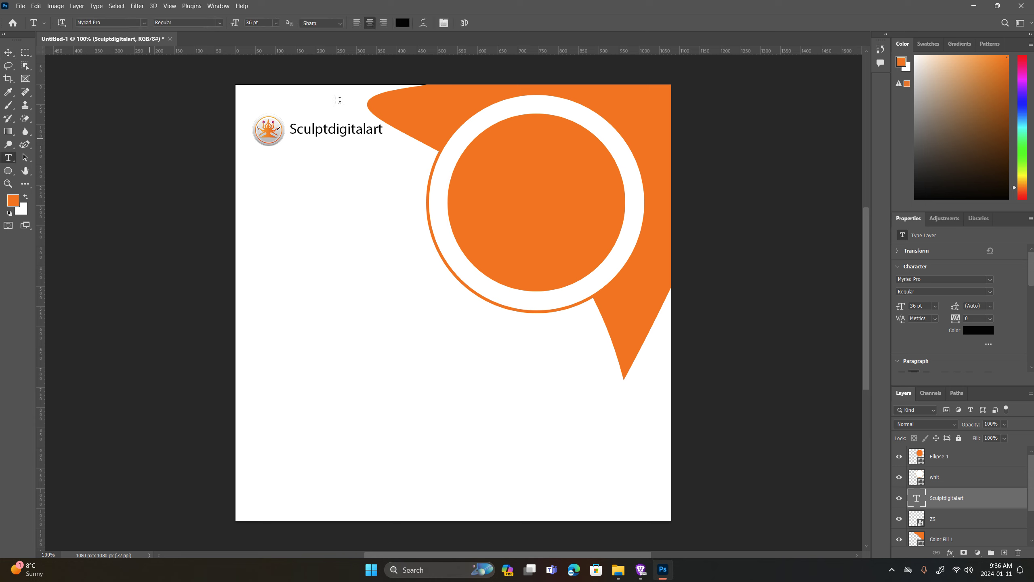
pyautogui.click(368, 129)
pyautogui.hotkey('ctrl', 'a')
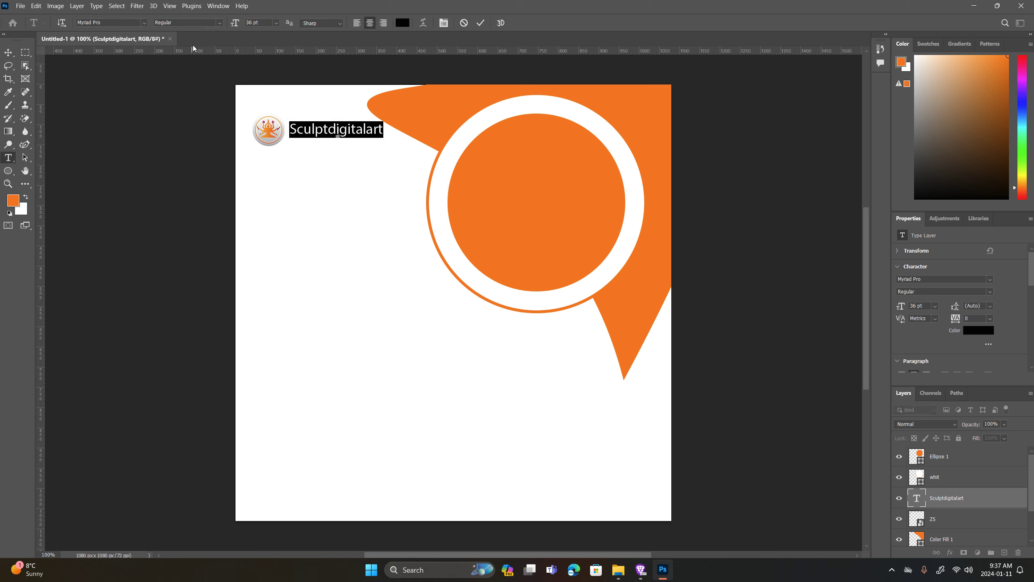
pyautogui.moveTo(471, 554); pyautogui.dragTo(428, 555)
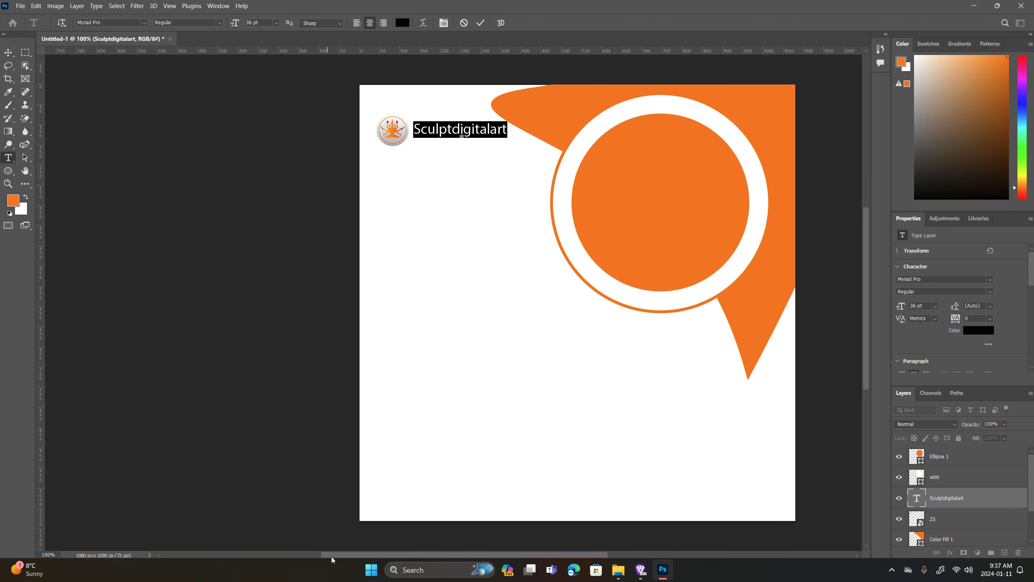
pyautogui.click(145, 22)
pyautogui.press('Up')
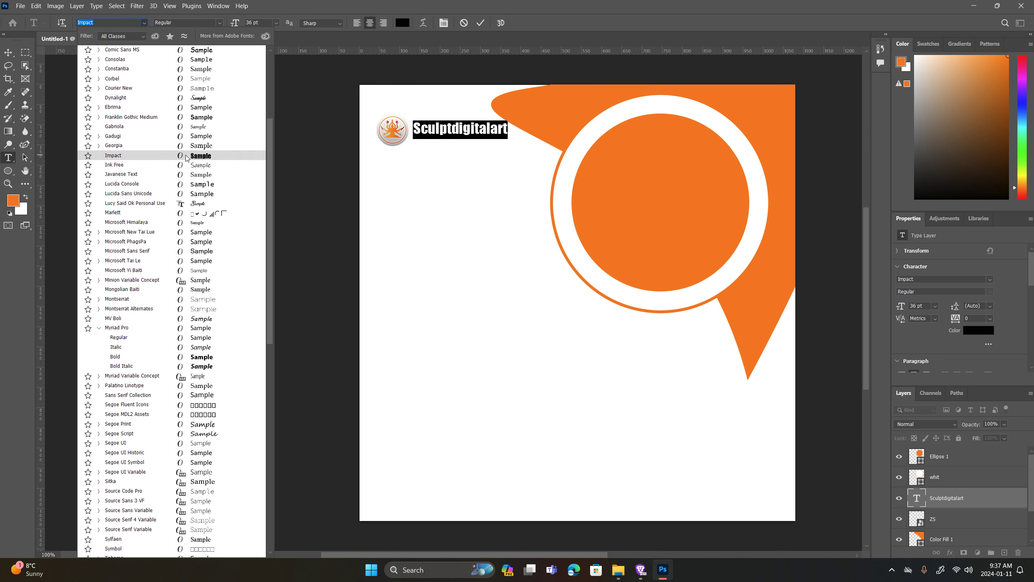
pyautogui.scroll(-2, 200, 235)
pyautogui.scroll(-1, 200, 236)
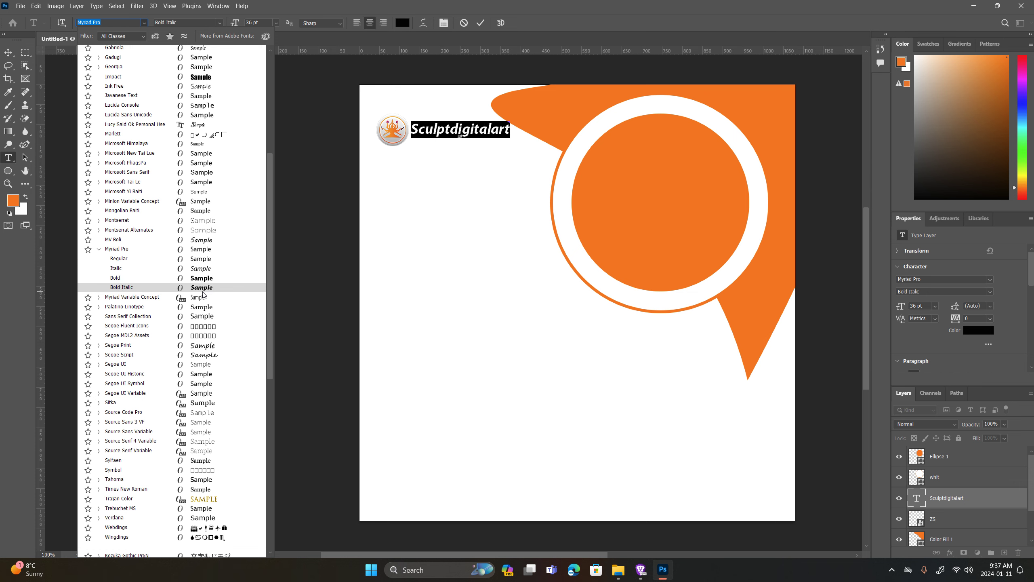
pyautogui.scroll(-3, 205, 306)
pyautogui.scroll(-1, 209, 379)
pyautogui.scroll(-4, 216, 450)
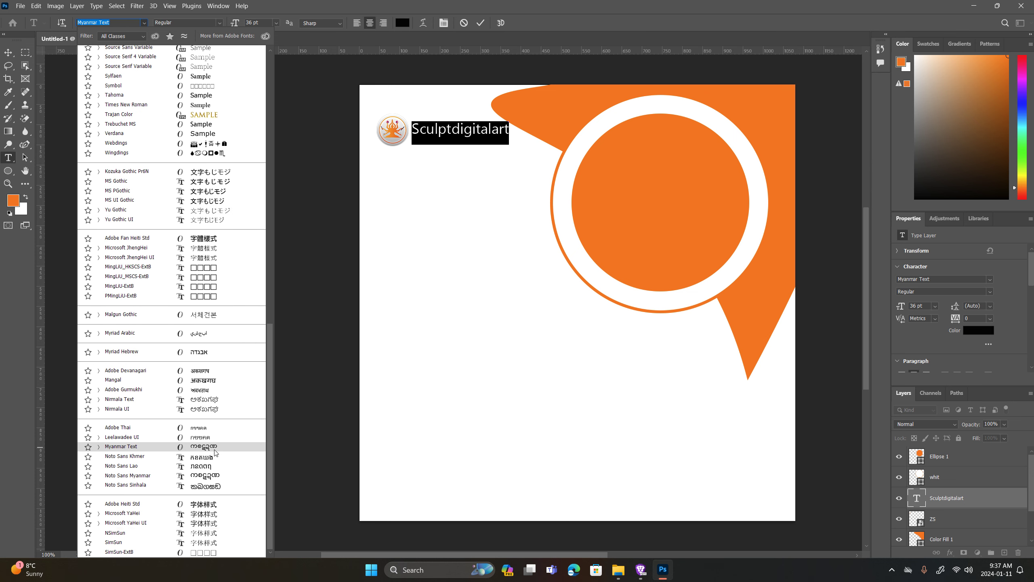
pyautogui.scroll(1, 209, 334)
pyautogui.scroll(3, 209, 326)
pyautogui.scroll(5, 214, 285)
pyautogui.scroll(5, 218, 228)
pyautogui.scroll(4, 223, 159)
pyautogui.scroll(3, 223, 160)
pyautogui.scroll(3, 205, 66)
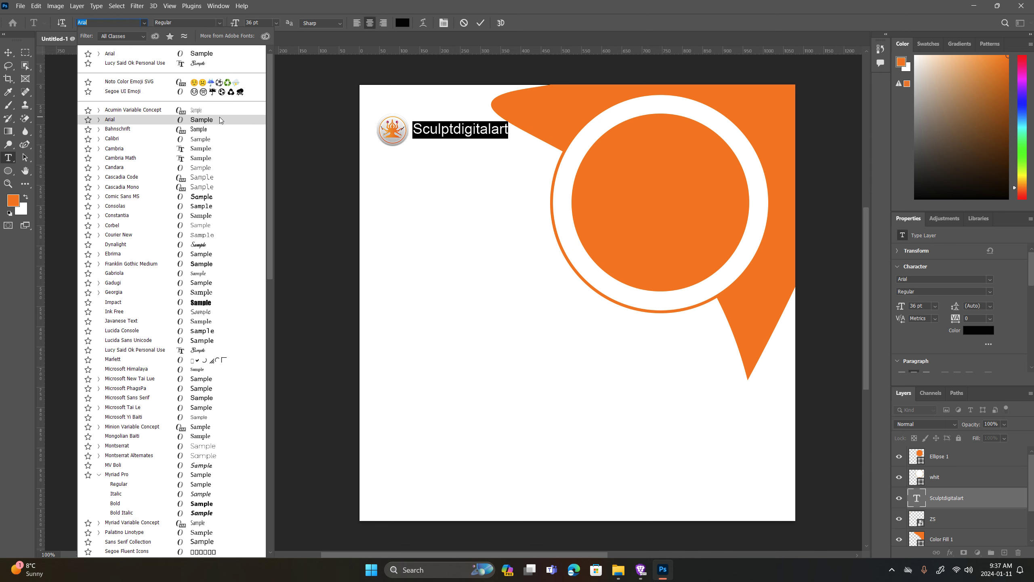
pyautogui.click(110, 119)
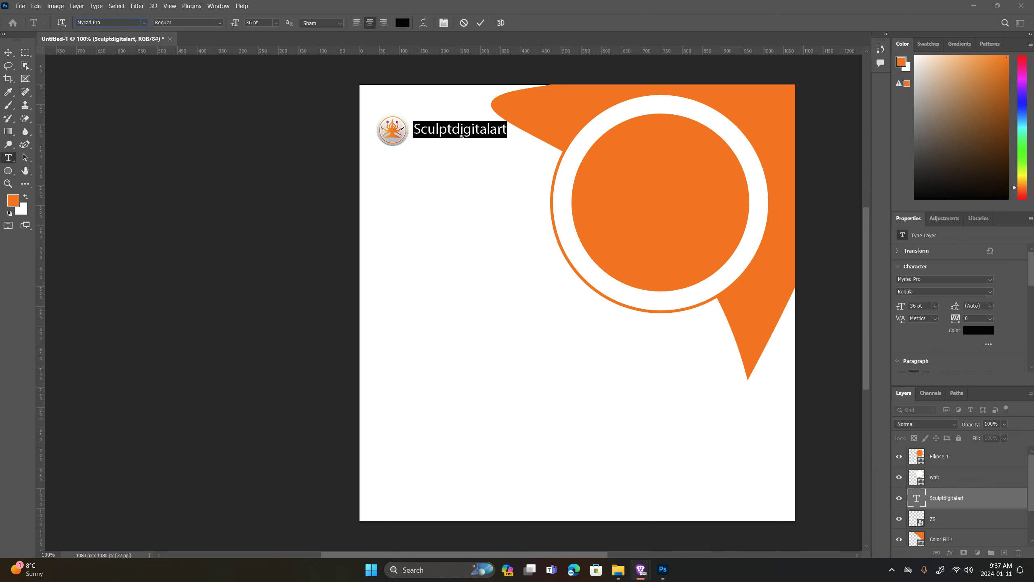
pyautogui.click(640, 570)
# Search for free fonts and briefly check 1001 Free Fonts in a new window.
pyautogui.click(458, 36)
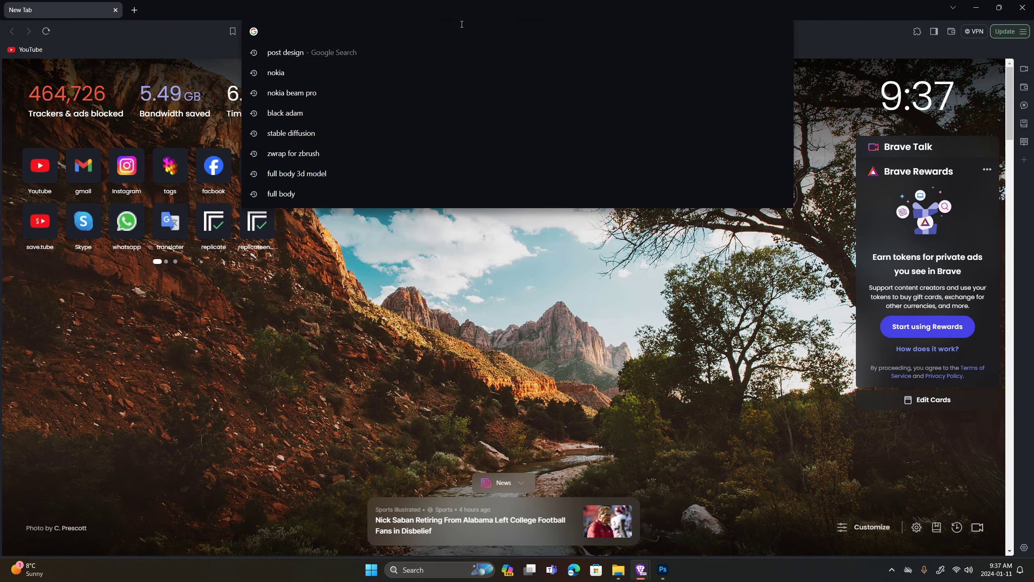
pyautogui.write('fr')
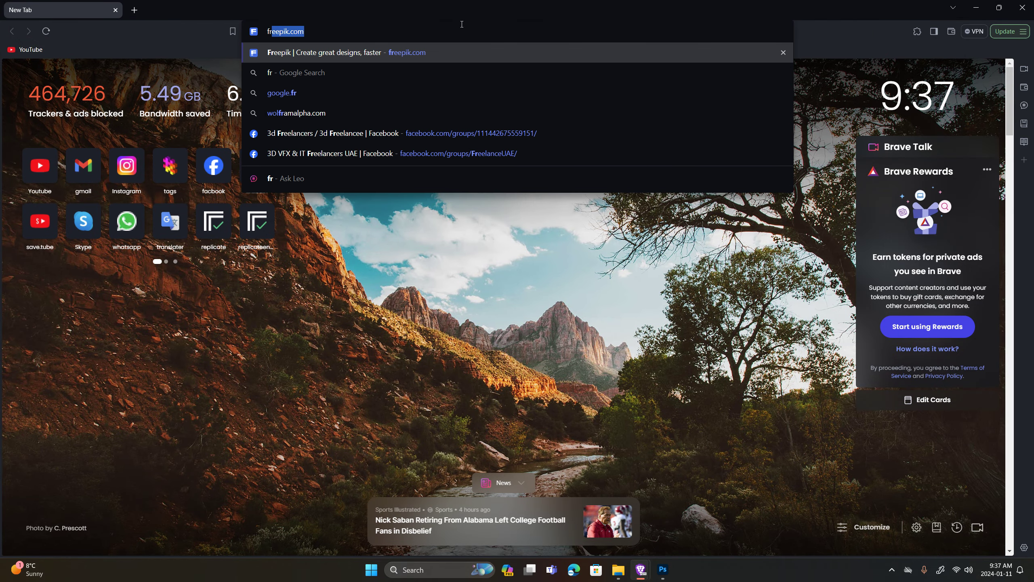
pyautogui.write('re fonts')
pyautogui.press('Return')
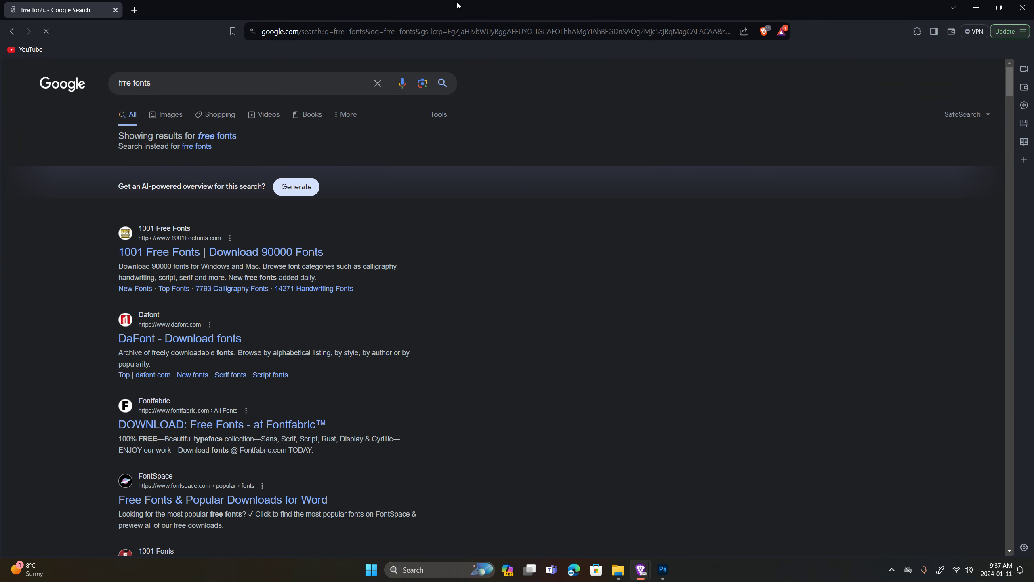
pyautogui.click(230, 138)
pyautogui.rightClick(238, 225)
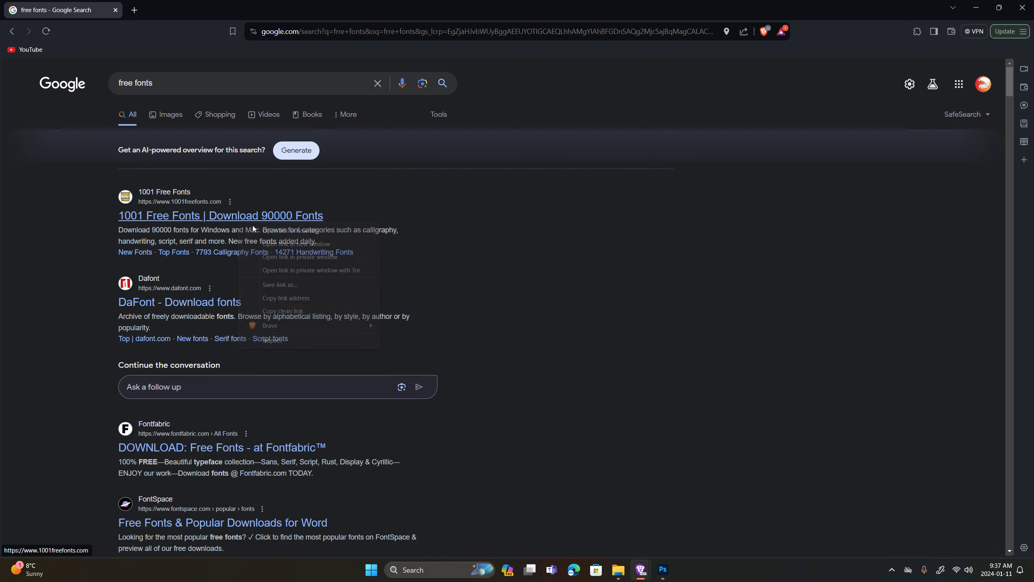
pyautogui.click(299, 243)
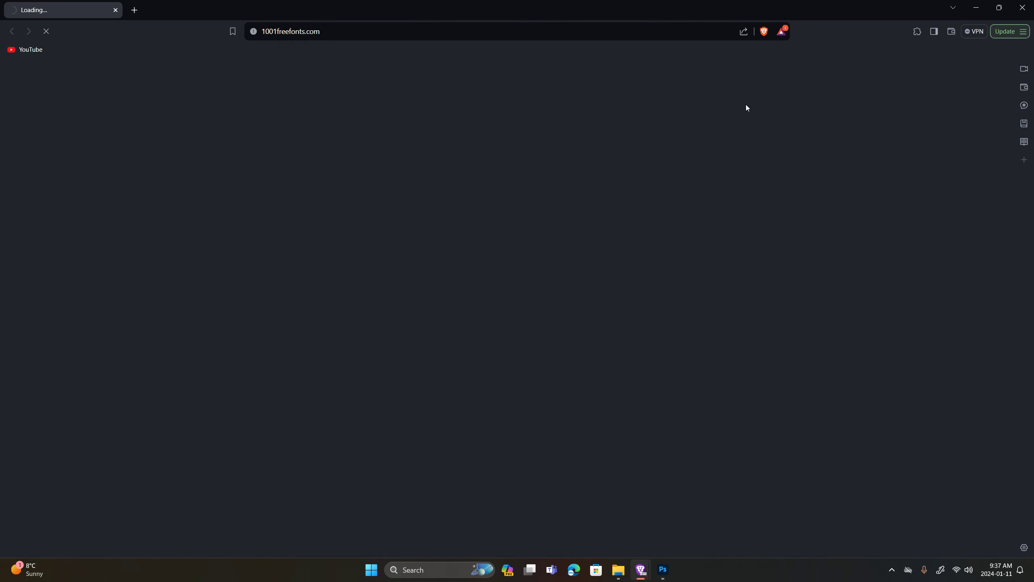
pyautogui.scroll(-10, 564, 220)
pyautogui.scroll(-5, 563, 220)
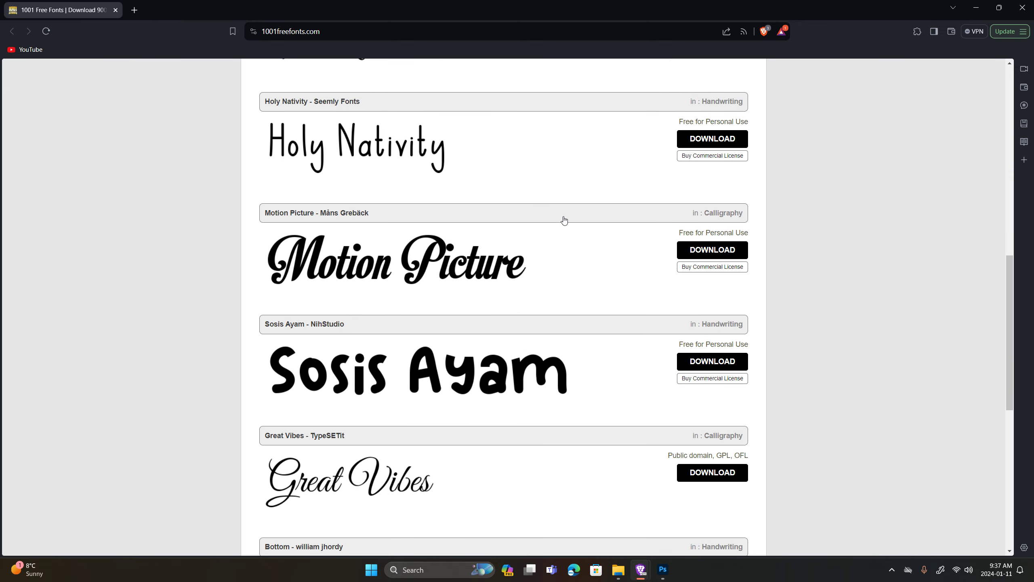
pyautogui.scroll(15, 563, 220)
pyautogui.click(1023, 8)
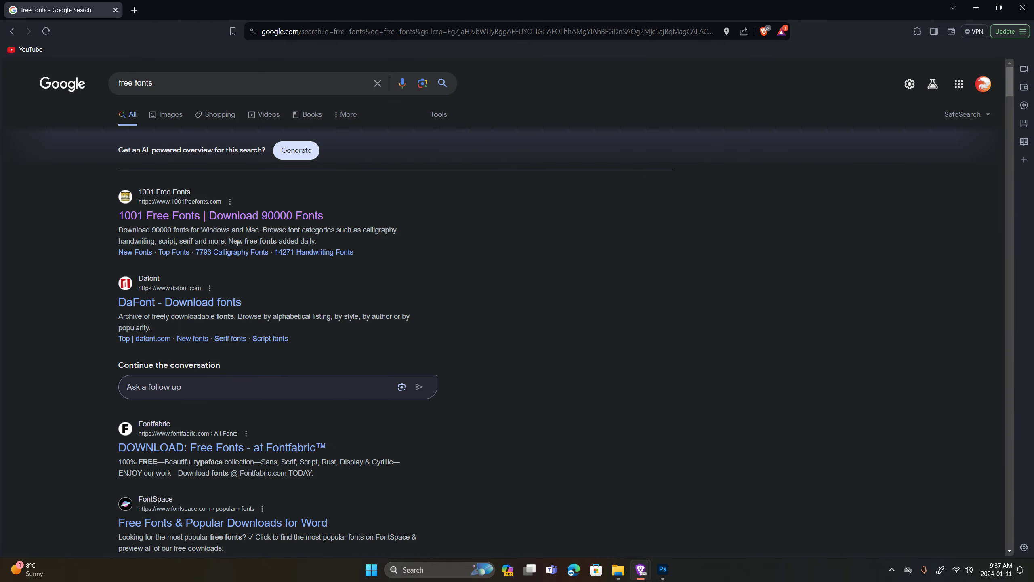
# Open DaFont in a new tab, scroll through it, and return to the results.
pyautogui.rightClick(193, 304)
pyautogui.click(234, 311)
pyautogui.click(185, 6)
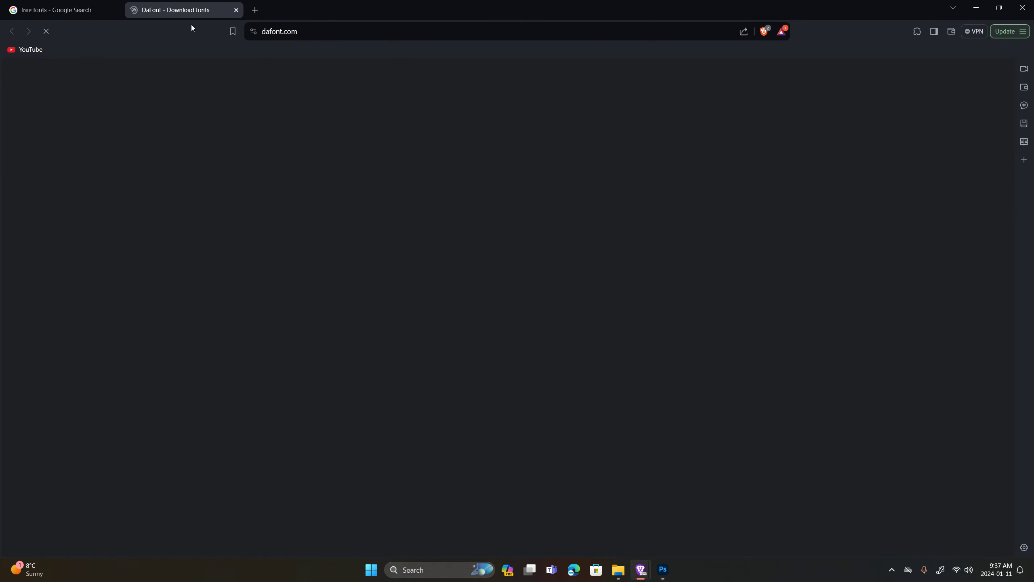
pyautogui.scroll(-5, 380, 297)
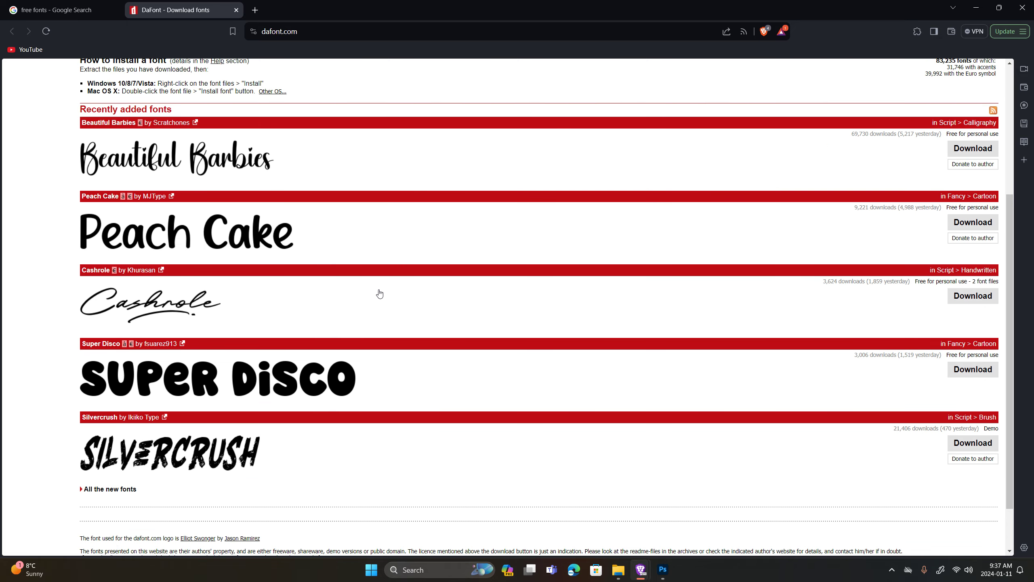
pyautogui.scroll(-2, 379, 293)
pyautogui.click(65, 8)
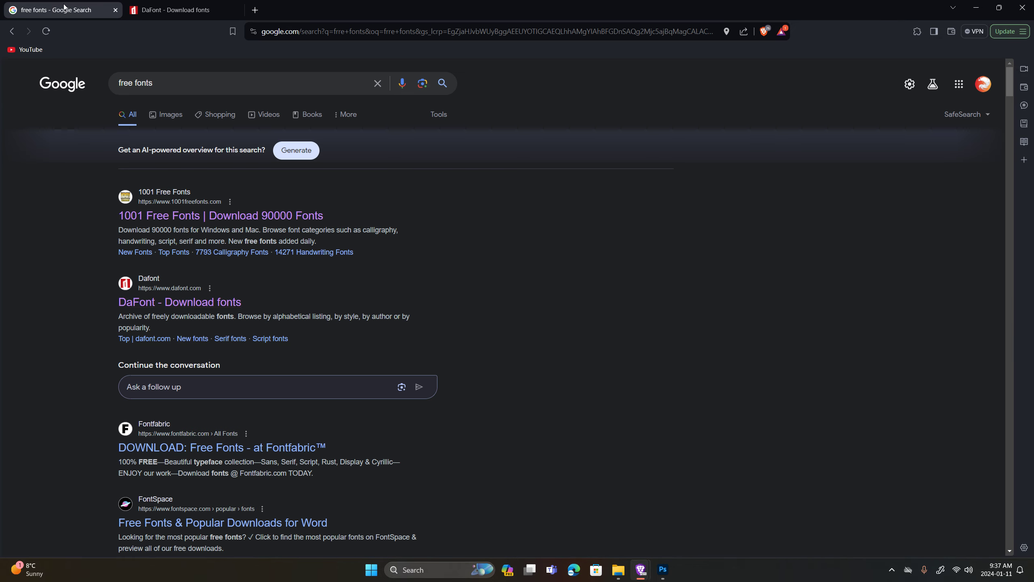
# Open Fontfabric's free fonts page in a new tab and scroll through its font grid.
pyautogui.scroll(-5, 247, 390)
pyautogui.rightClick(285, 247)
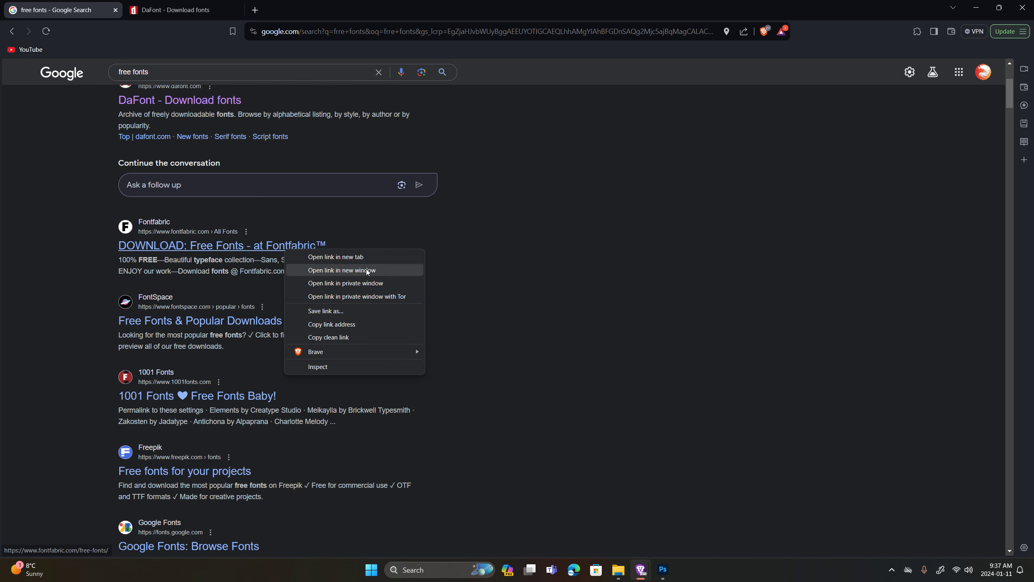
pyautogui.click(367, 260)
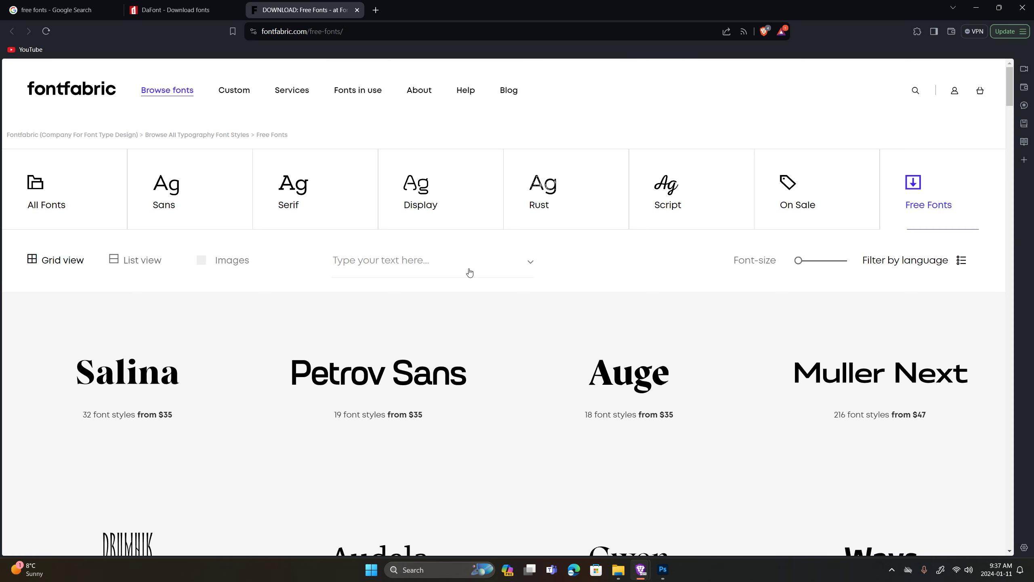
pyautogui.scroll(-6, 460, 232)
pyautogui.scroll(5, 462, 231)
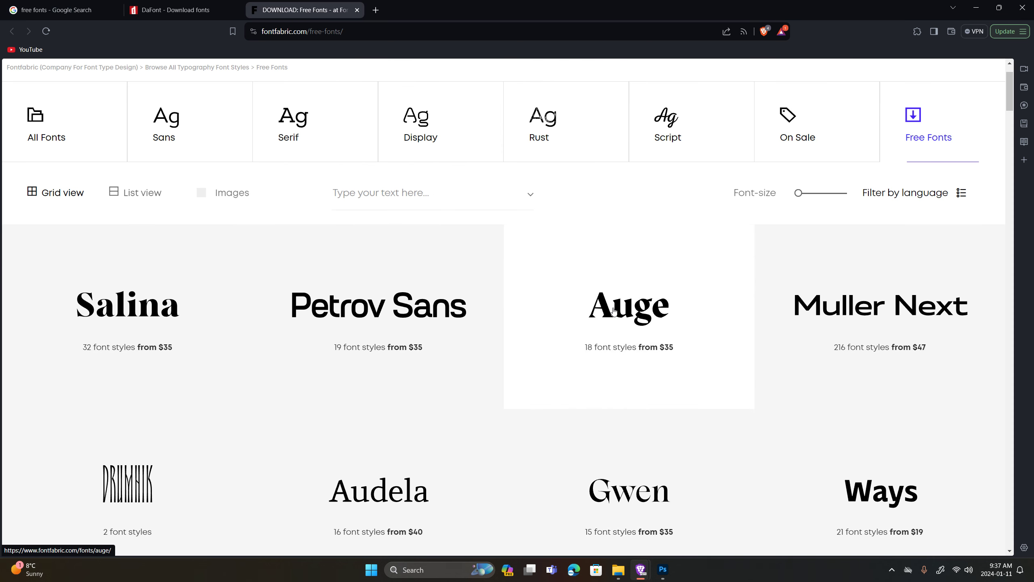
pyautogui.scroll(-6, 552, 304)
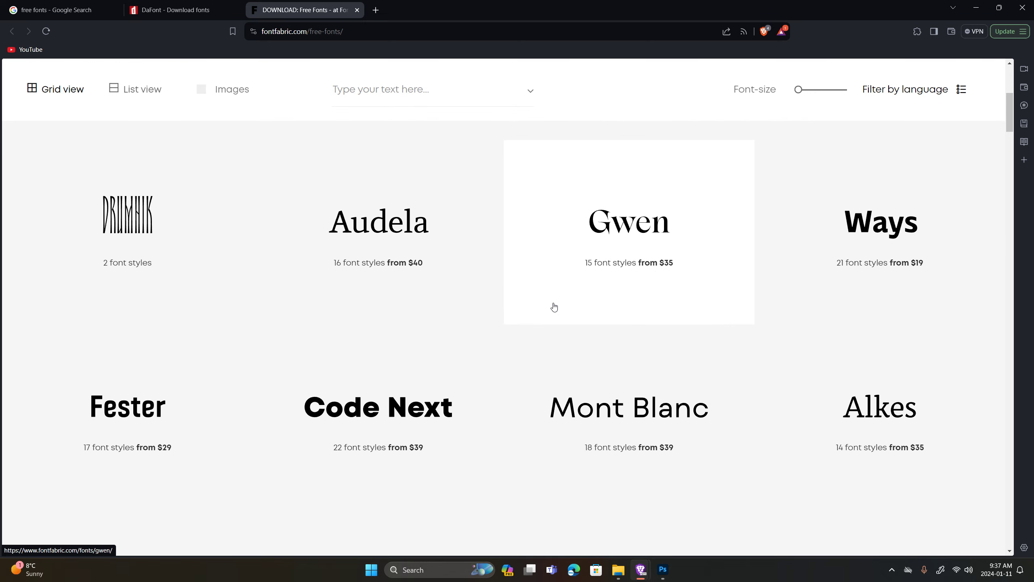
pyautogui.scroll(3, 554, 307)
pyautogui.scroll(3, 652, 326)
pyautogui.scroll(-4, 740, 346)
pyautogui.scroll(-2, 730, 345)
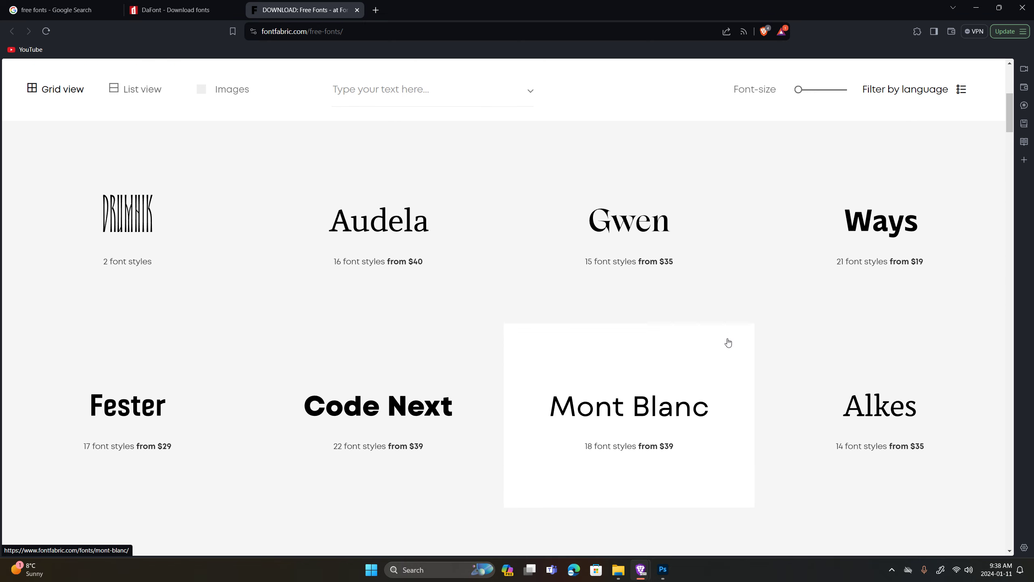
pyautogui.scroll(-10, 727, 342)
pyautogui.scroll(8, 726, 342)
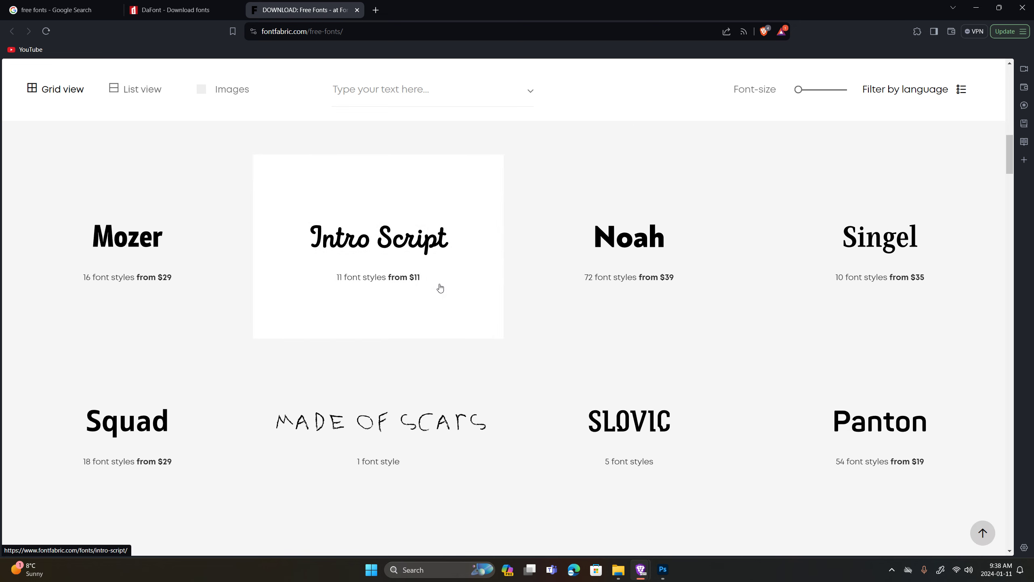
pyautogui.scroll(-10, 426, 259)
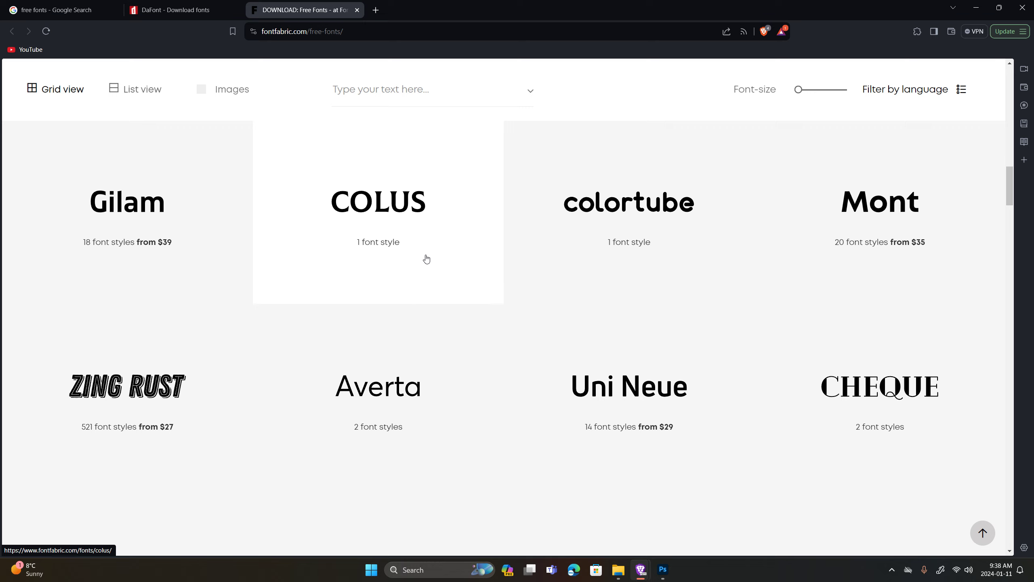
pyautogui.scroll(-7, 427, 259)
pyautogui.scroll(-2, 425, 256)
pyautogui.scroll(-8, 426, 256)
pyautogui.scroll(-8, 427, 254)
pyautogui.scroll(-9, 430, 252)
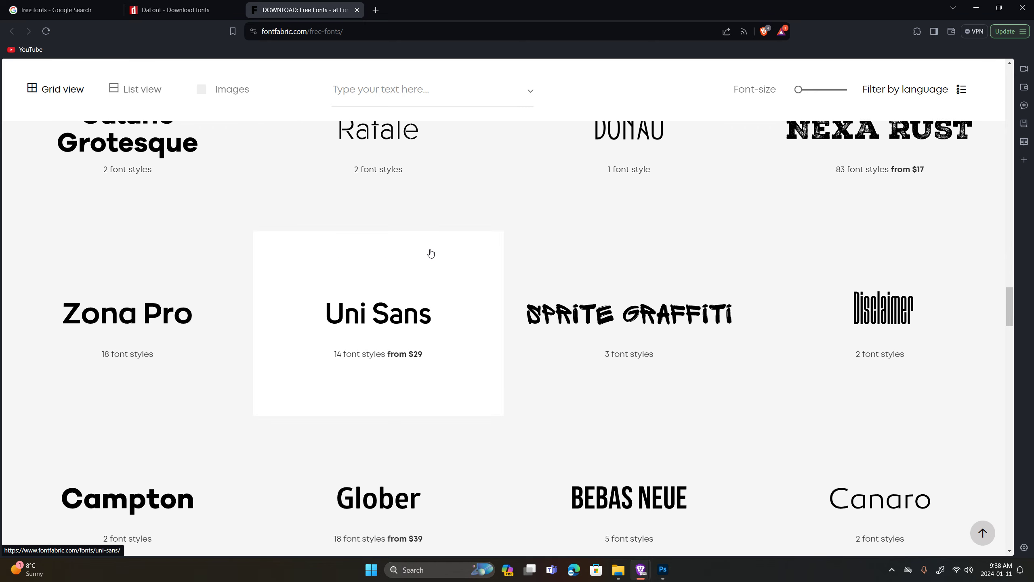
pyautogui.scroll(-8, 430, 252)
pyautogui.scroll(-8, 430, 256)
pyautogui.scroll(-8, 429, 263)
pyautogui.scroll(-8, 430, 263)
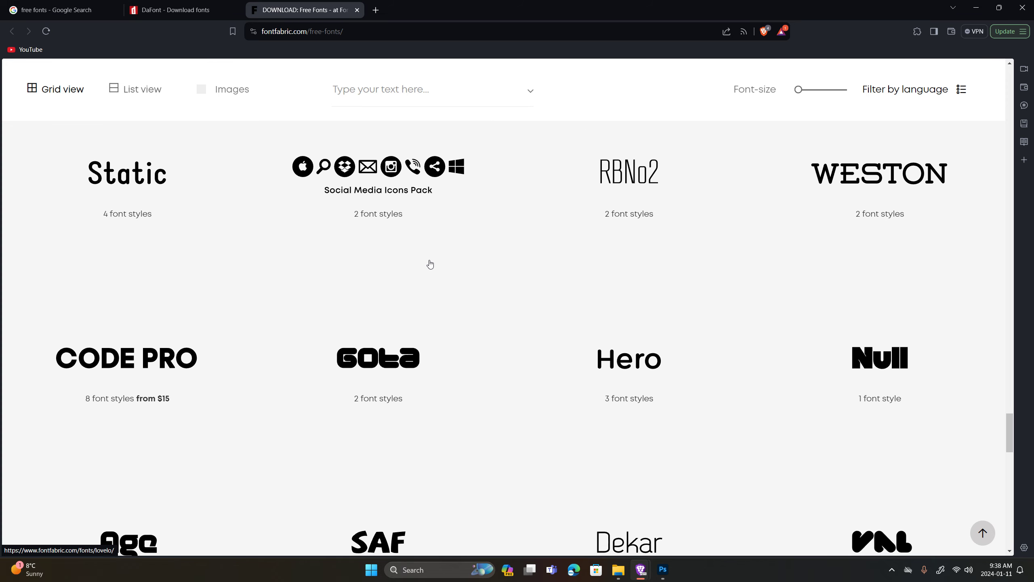
pyautogui.scroll(-8, 431, 265)
pyautogui.scroll(-6, 348, 231)
pyautogui.scroll(6, 307, 242)
pyautogui.scroll(8, 305, 237)
pyautogui.scroll(8, 306, 239)
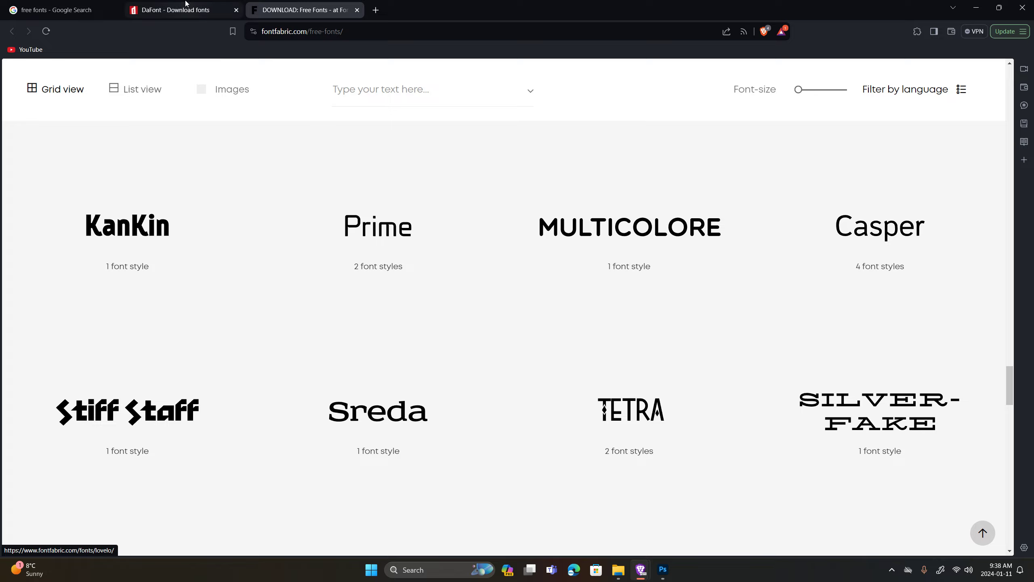
# Look over the DaFont download fonts page again.
pyautogui.click(171, 9)
pyautogui.scroll(5, 262, 290)
pyautogui.scroll(-4, 260, 290)
pyautogui.scroll(3, 244, 290)
# Browse FontSpace's popular free fonts, then go back to the free fonts results.
pyautogui.click(60, 3)
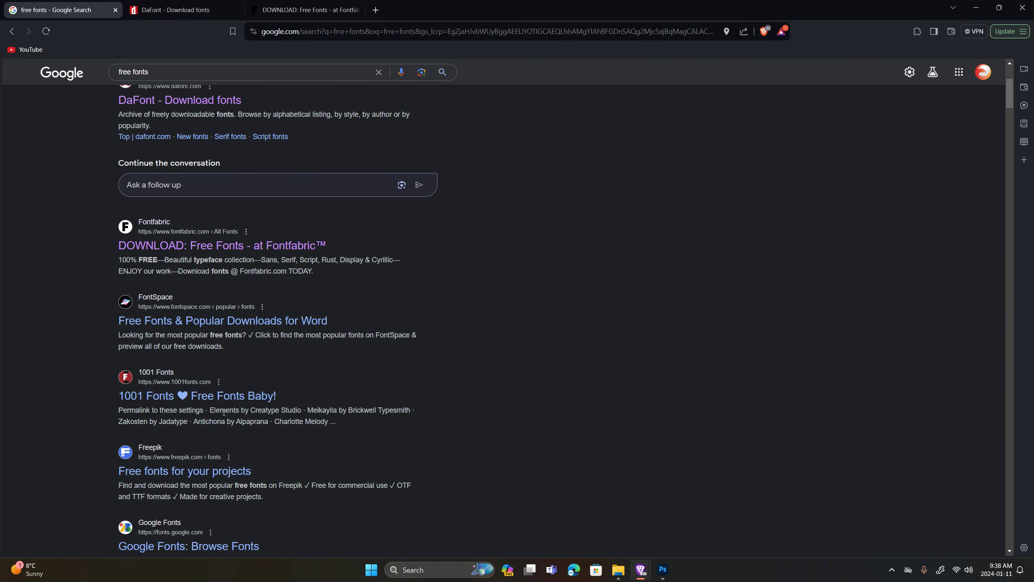
pyautogui.click(238, 320)
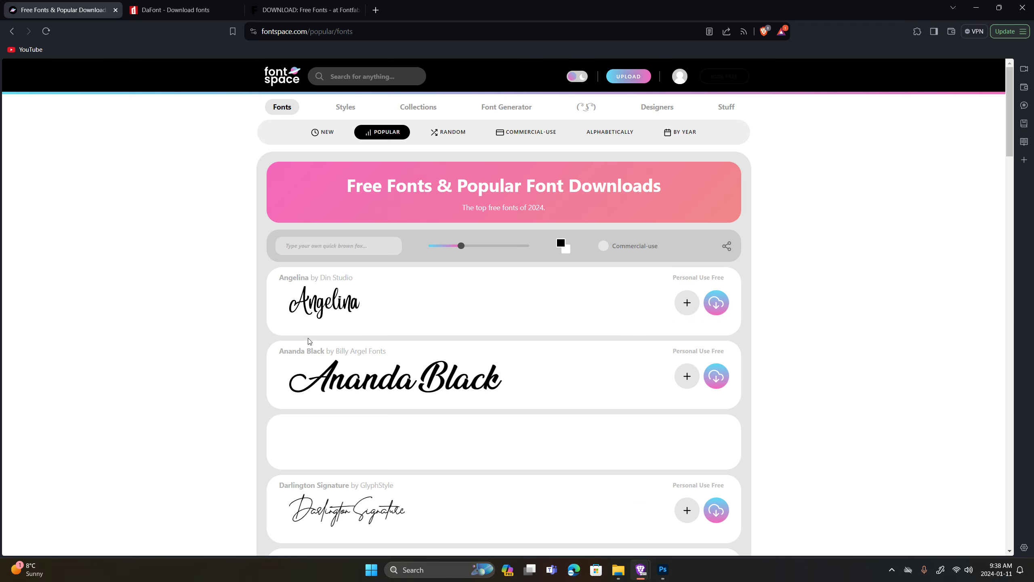
pyautogui.scroll(-3, 369, 342)
pyautogui.scroll(-5, 371, 344)
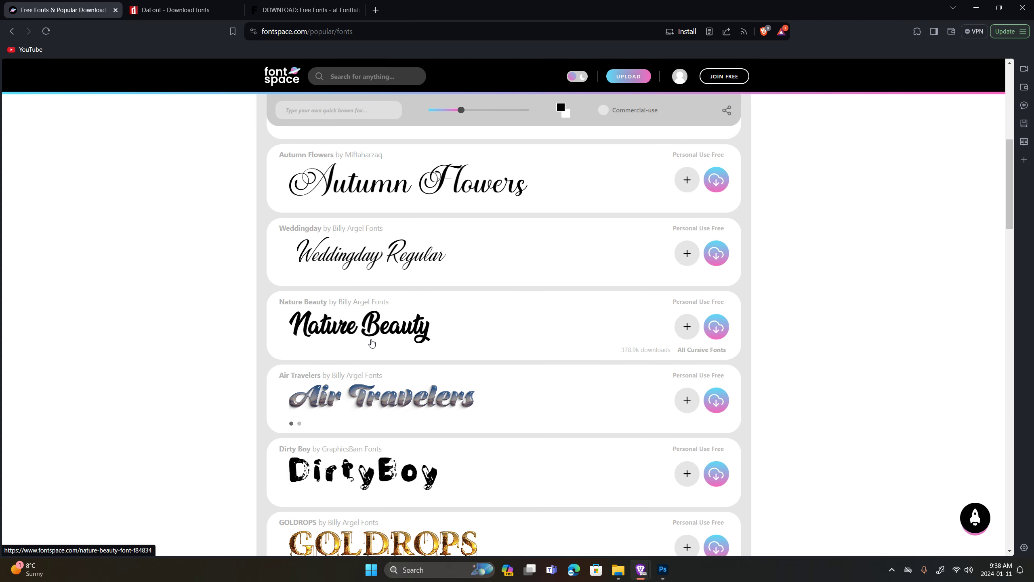
pyautogui.scroll(-5, 371, 343)
pyautogui.scroll(-5, 371, 342)
pyautogui.scroll(-3, 371, 341)
pyautogui.scroll(-4, 371, 342)
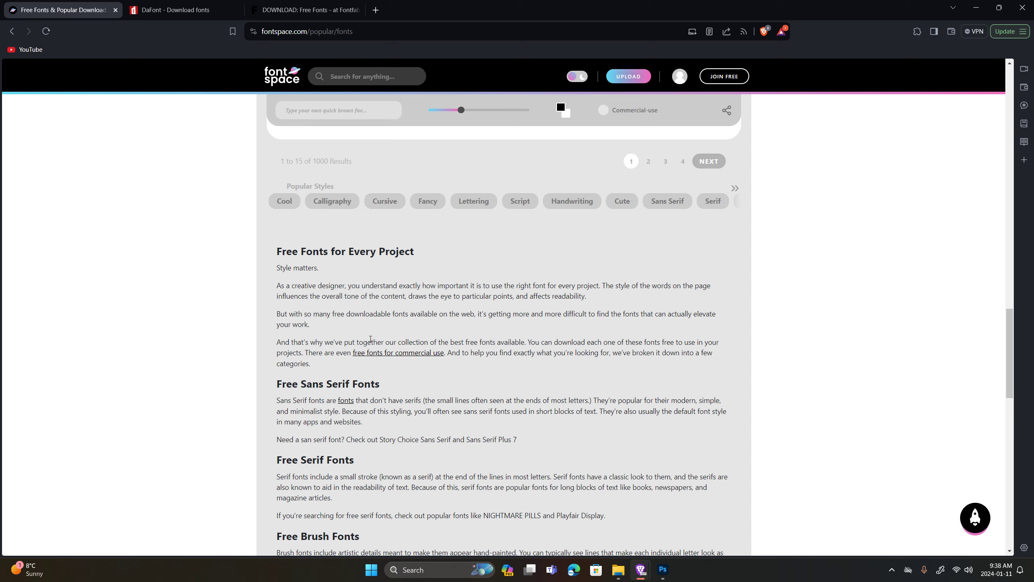
pyautogui.scroll(6, 371, 341)
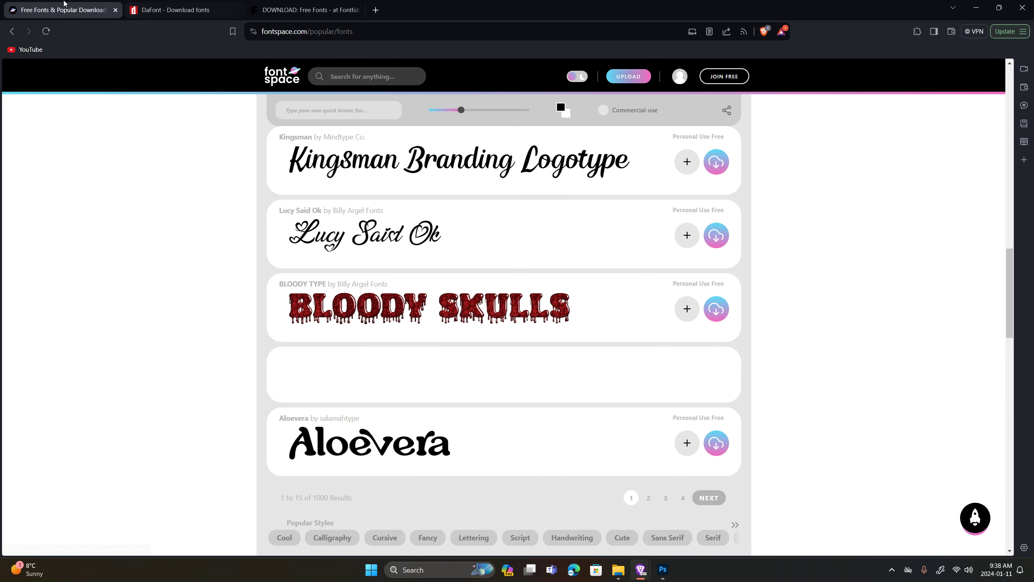
pyautogui.click(16, 33)
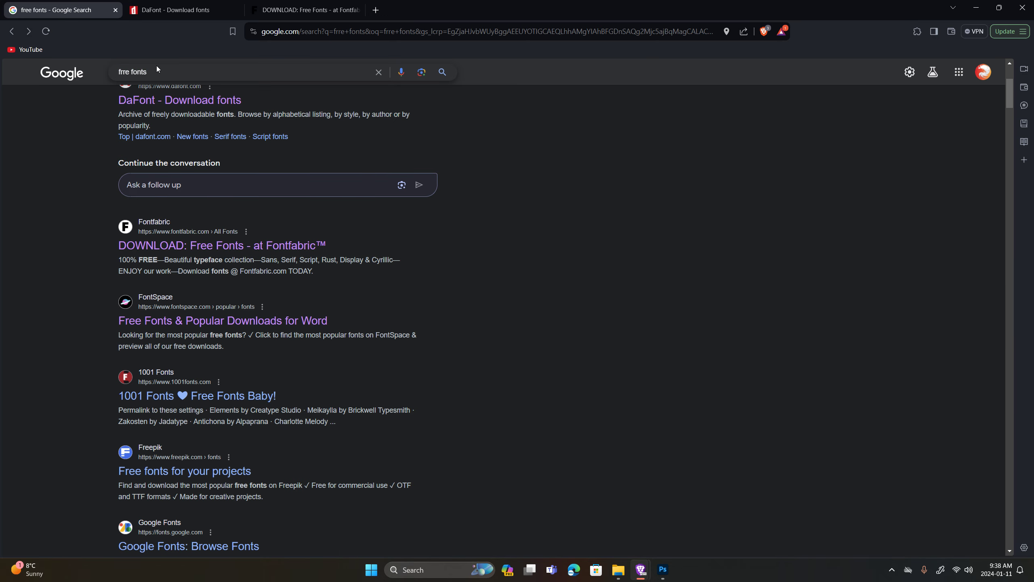
# Search 'free fonts rounded' and open the 275 Rounded Fonts result in a new tab.
pyautogui.click(173, 72)
pyautogui.write('round')
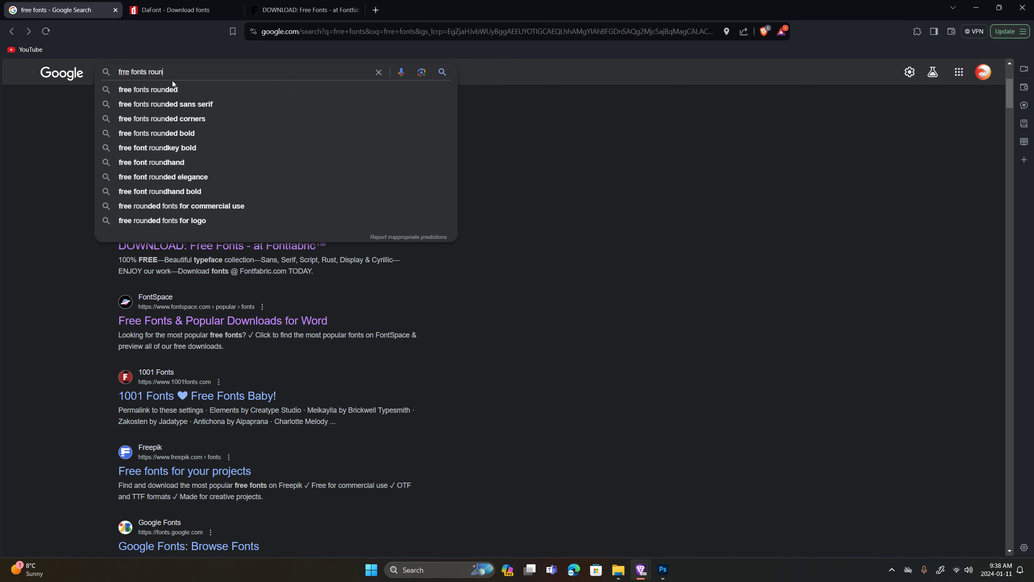
pyautogui.click(193, 90)
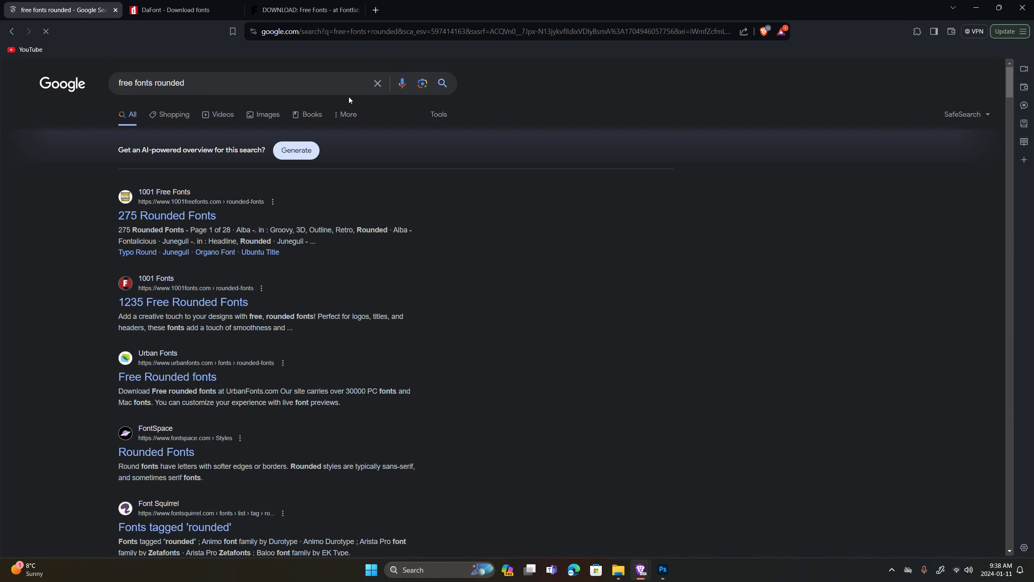
pyautogui.rightClick(190, 220)
pyautogui.click(220, 229)
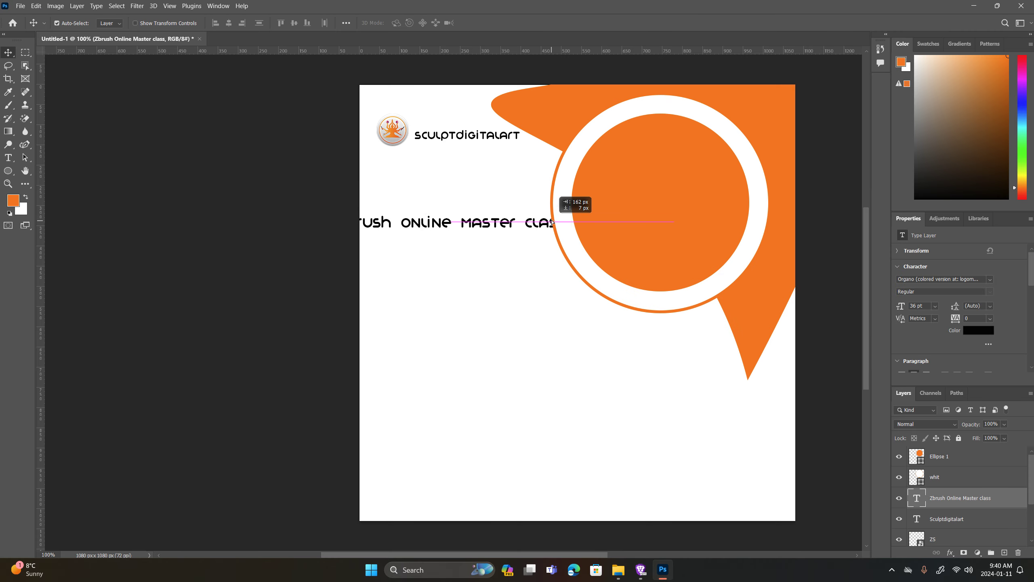
pyautogui.moveTo(550, 222)
pyautogui.mouseDown()
pyautogui.moveTo(607, 210)
pyautogui.moveTo(590, 209)
pyautogui.mouseUp()
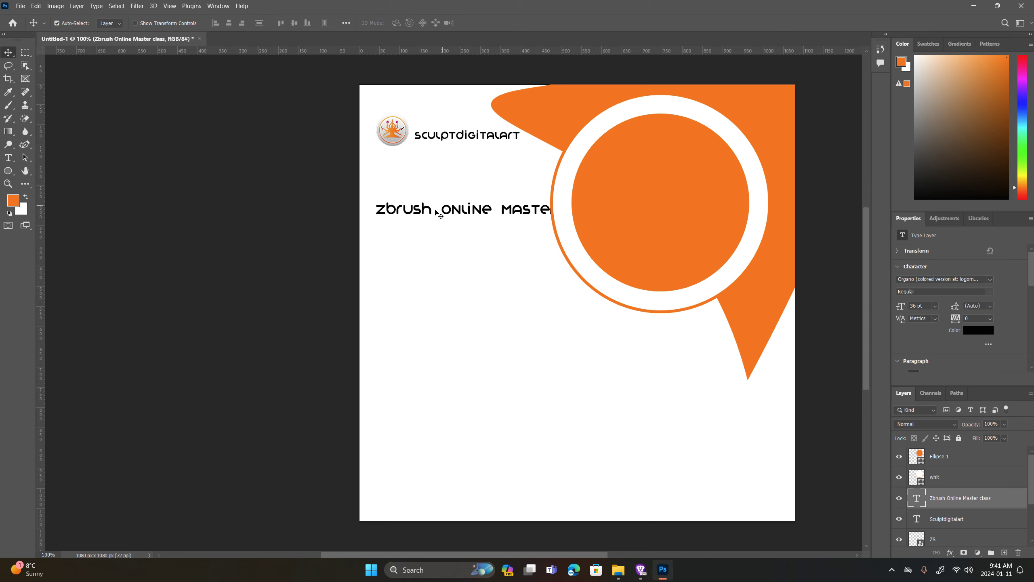
# Color 'zbrush' with the circle's orange and break the title before 'Master'.
pyautogui.click(8, 158)
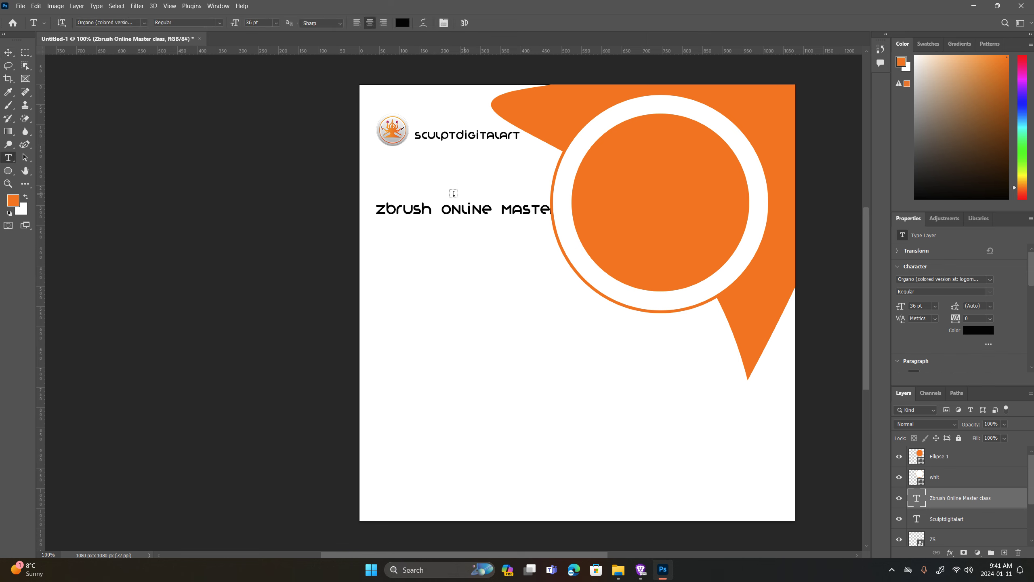
pyautogui.moveTo(435, 211); pyautogui.dragTo(374, 209)
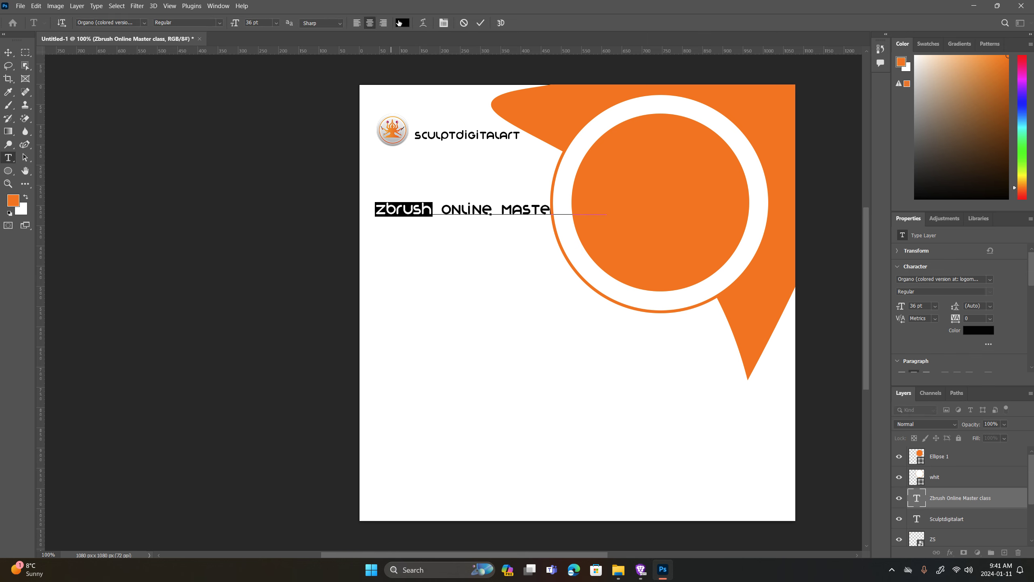
pyautogui.click(402, 22)
pyautogui.click(745, 114)
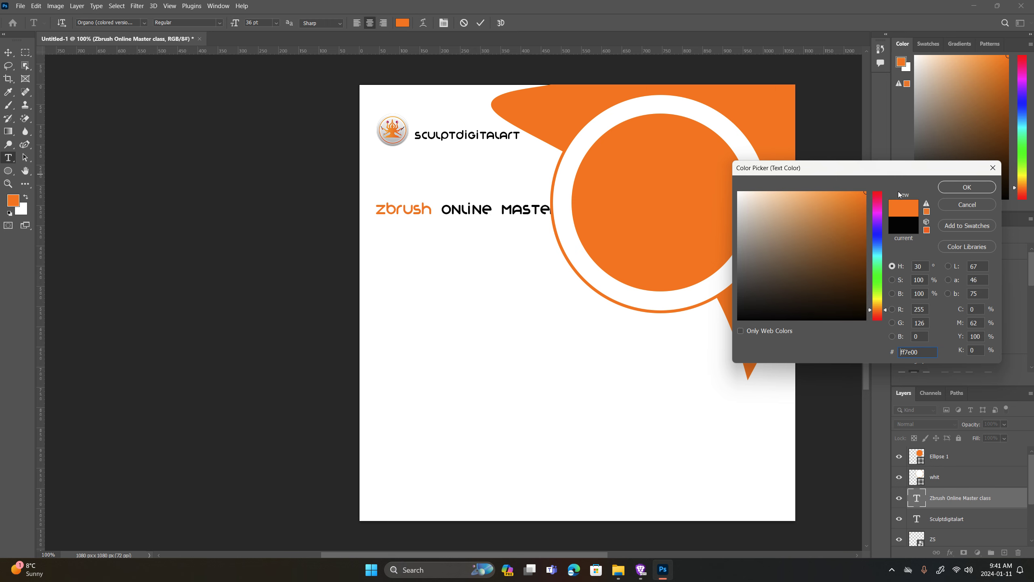
pyautogui.click(946, 188)
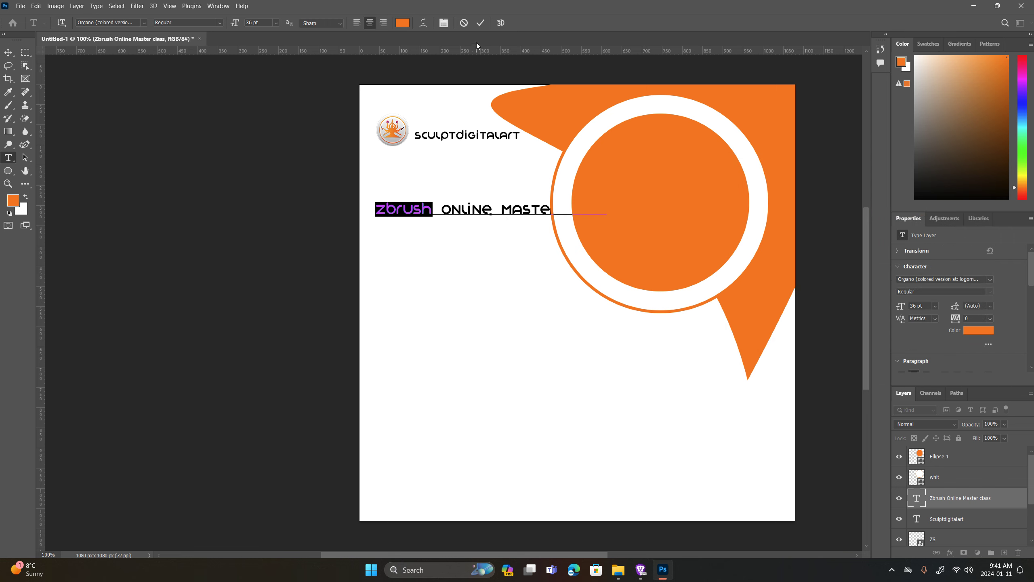
pyautogui.click(529, 215)
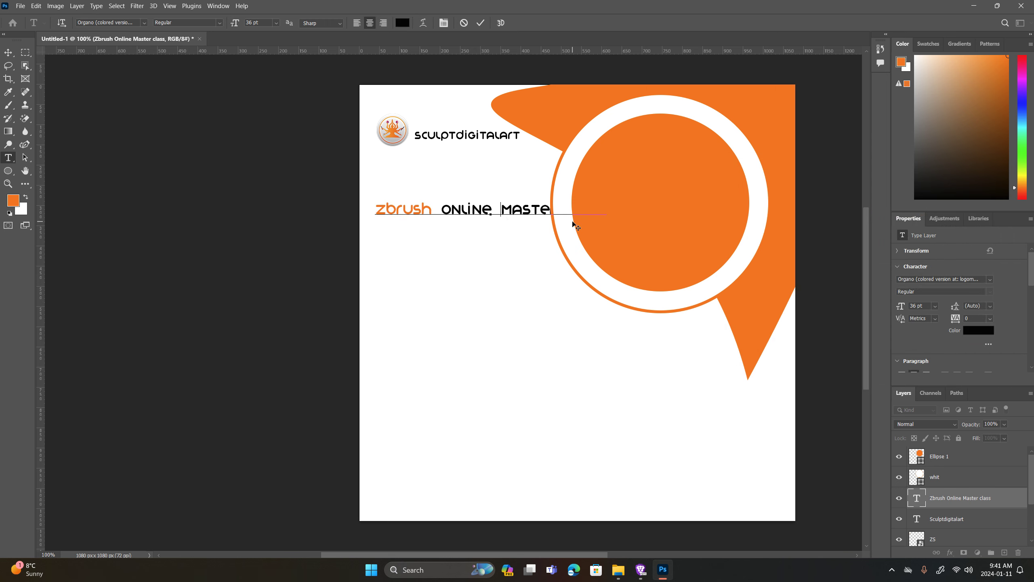
pyautogui.press('Return')
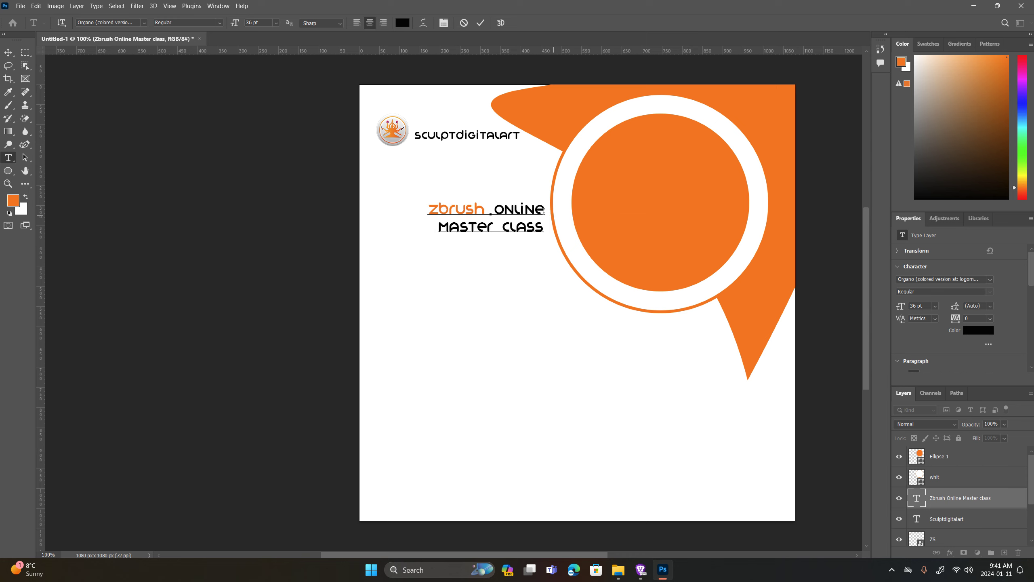
pyautogui.hotkey('ctrl', 'Return')
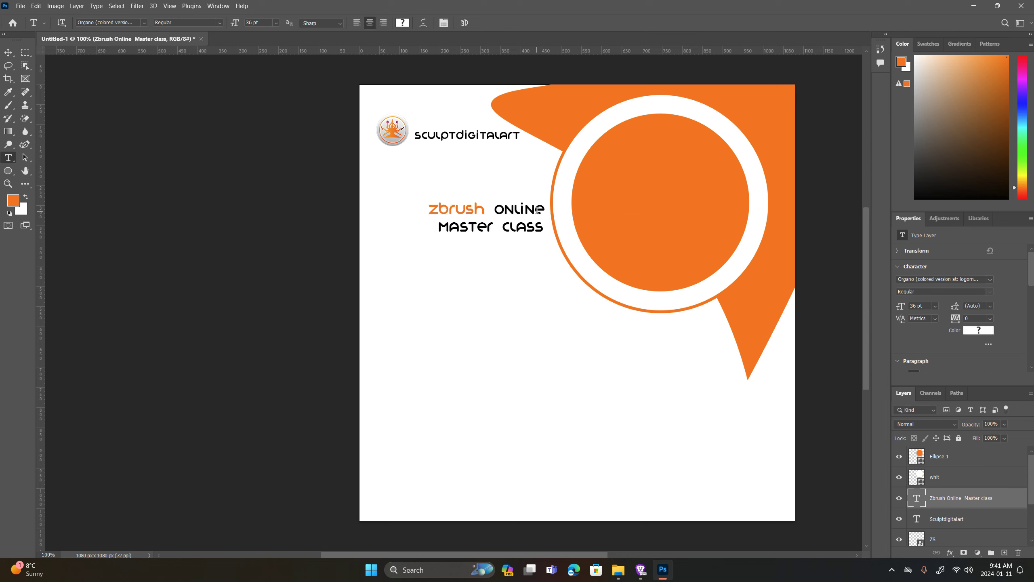
# Move the title about 111 px left and enlarge it to about 119%.
pyautogui.click(8, 52)
pyautogui.moveTo(541, 236); pyautogui.dragTo(496, 237)
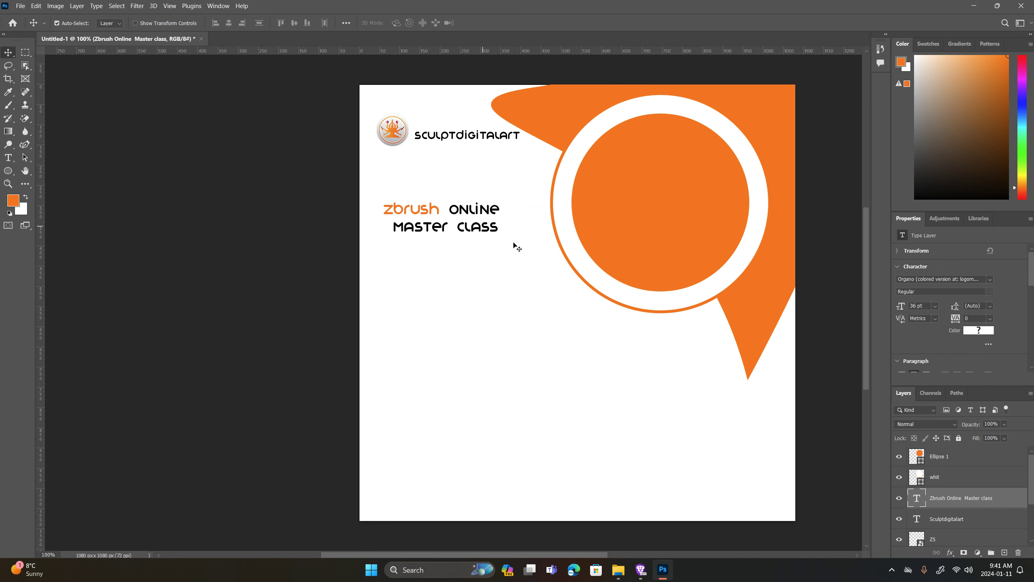
pyautogui.press('ctrl')
pyautogui.hotkey('ctrl', 'r')
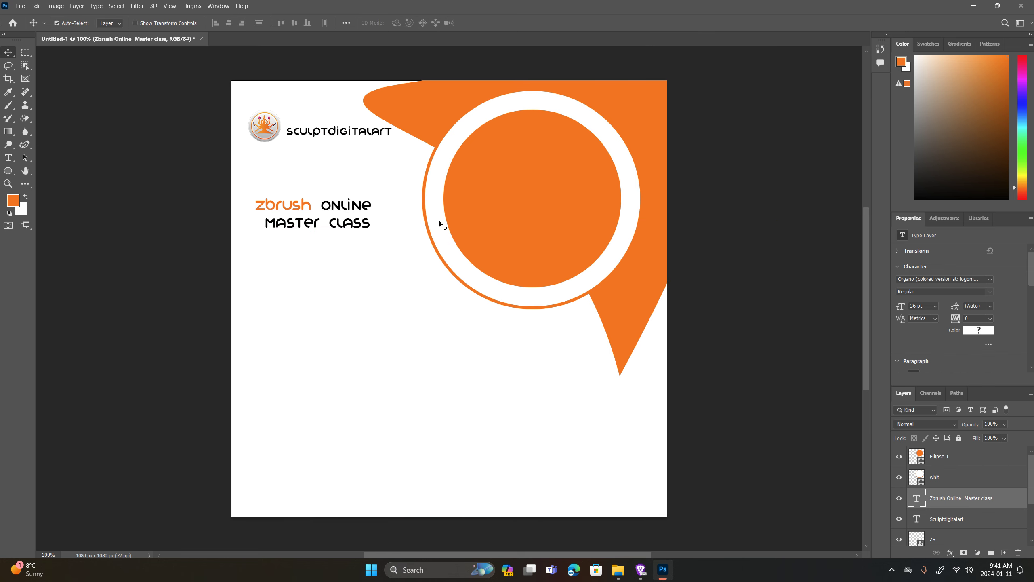
pyautogui.hotkey('ctrl', 't')
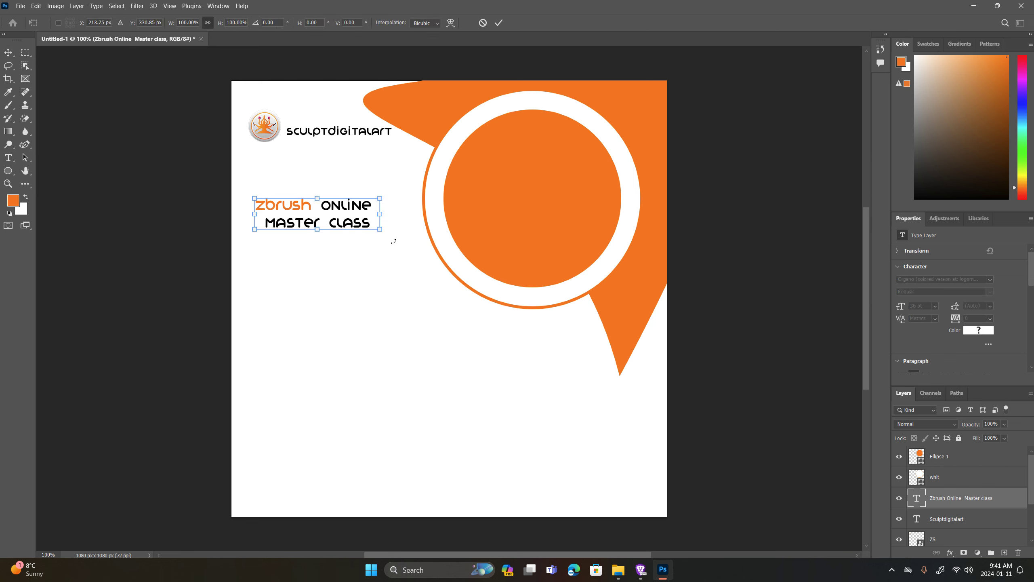
pyautogui.moveTo(381, 231)
pyautogui.mouseDown()
pyautogui.moveTo(404, 235)
pyautogui.moveTo(389, 225)
pyautogui.mouseUp()
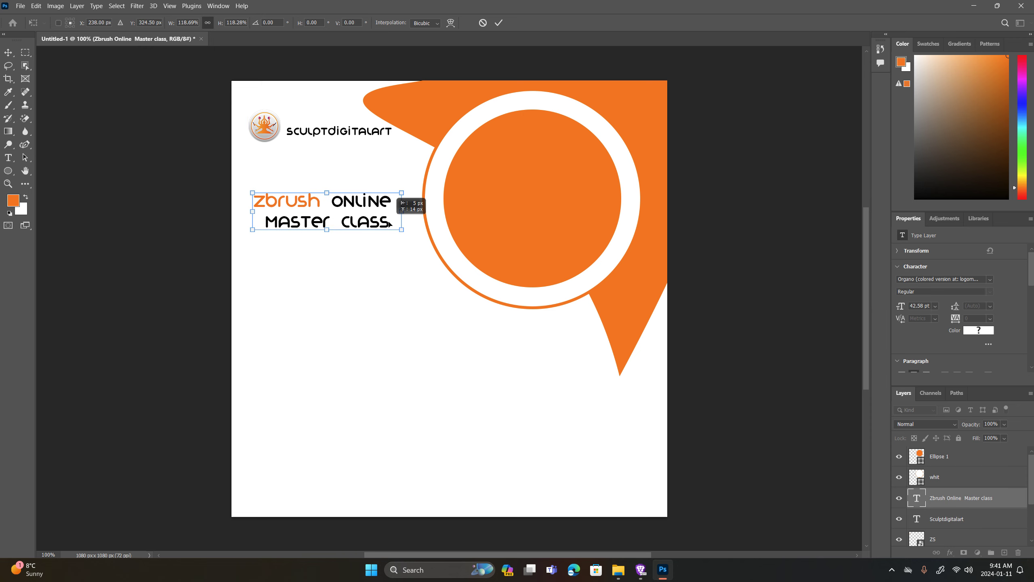
pyautogui.click(499, 21)
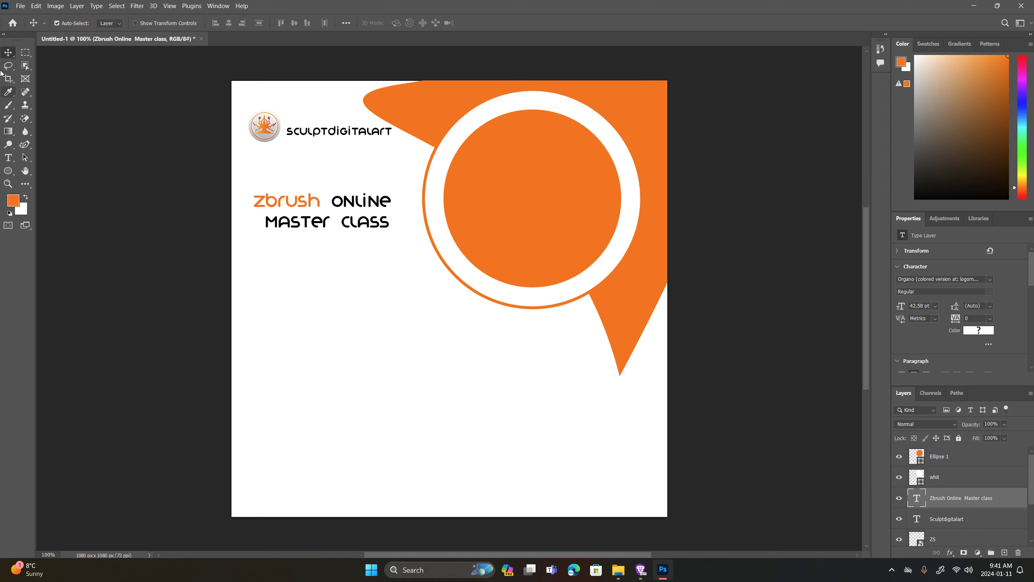
# Add a 2024 line under the title, sampled orange from the artwork and scaled to about 170%.
pyautogui.click(8, 158)
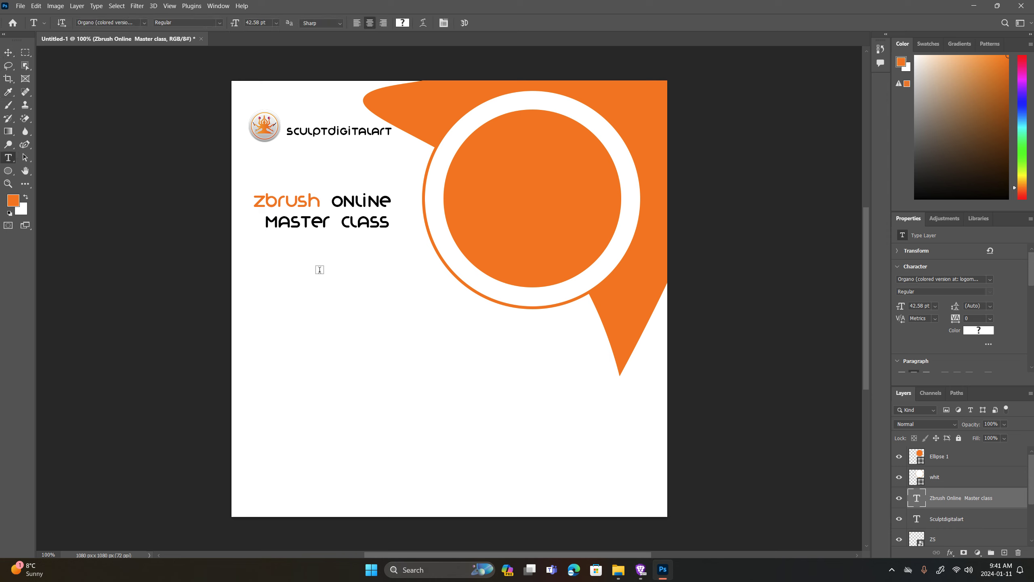
pyautogui.click(308, 266)
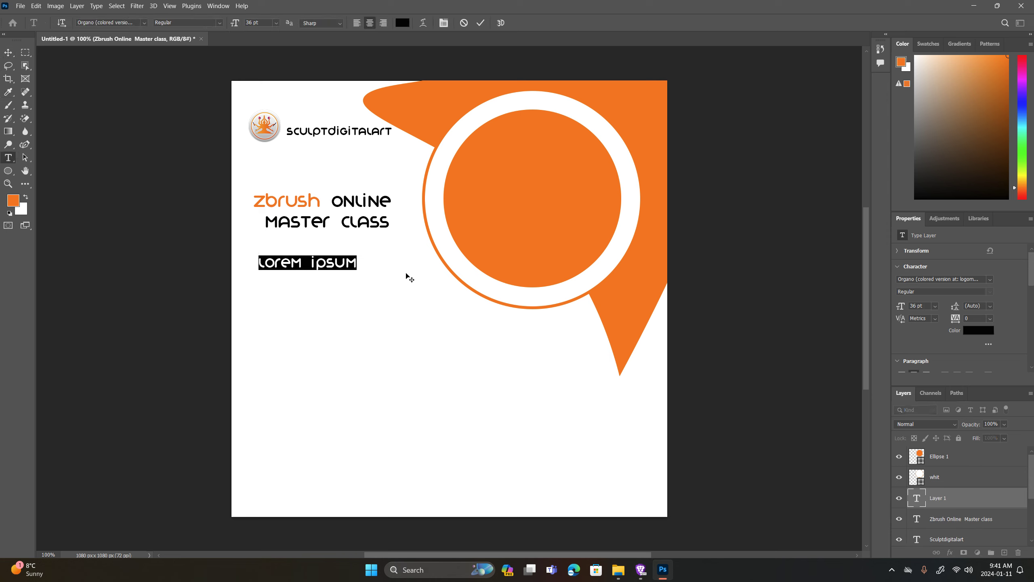
pyautogui.write('2024')
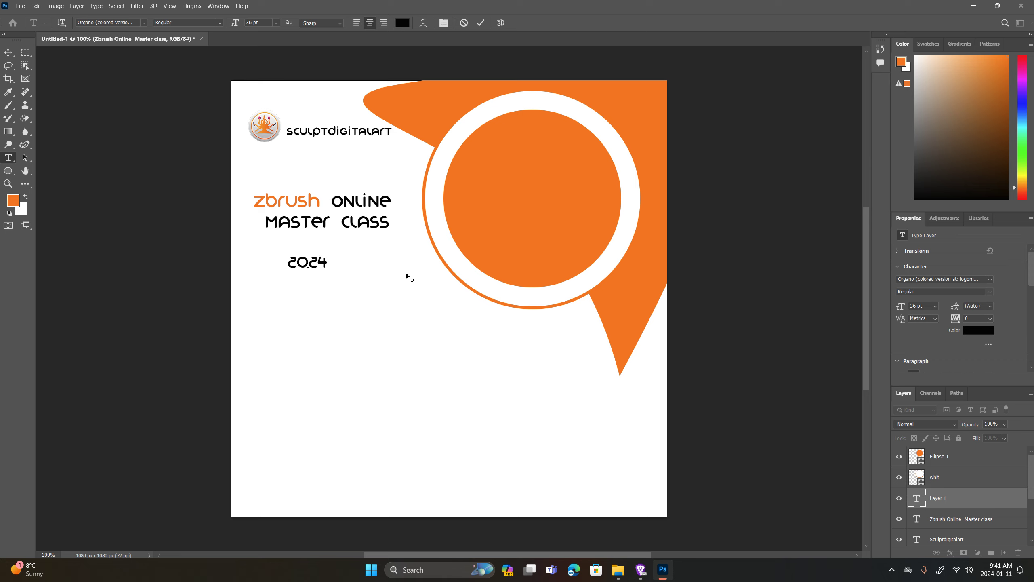
pyautogui.hotkey('ctrl', 'a')
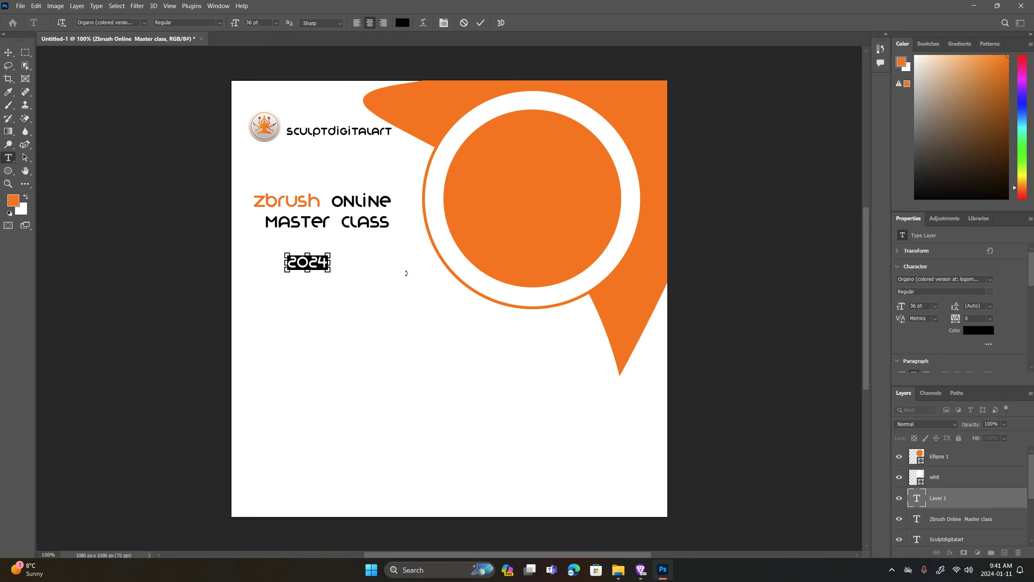
pyautogui.click(402, 21)
pyautogui.click(581, 78)
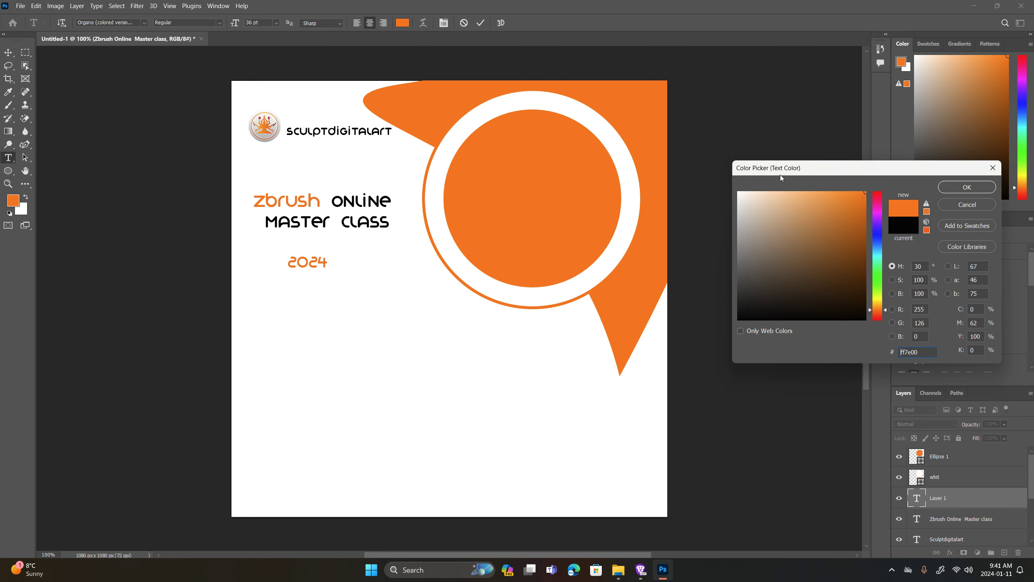
pyautogui.click(949, 188)
pyautogui.click(8, 52)
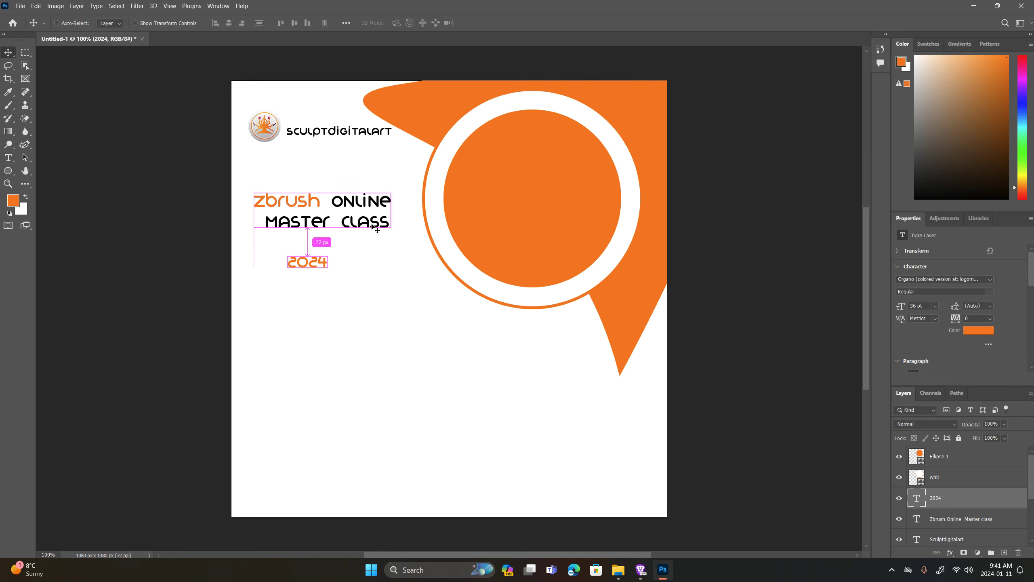
pyautogui.hotkey('ctrl', 't')
pyautogui.moveTo(307, 256); pyautogui.dragTo(323, 248)
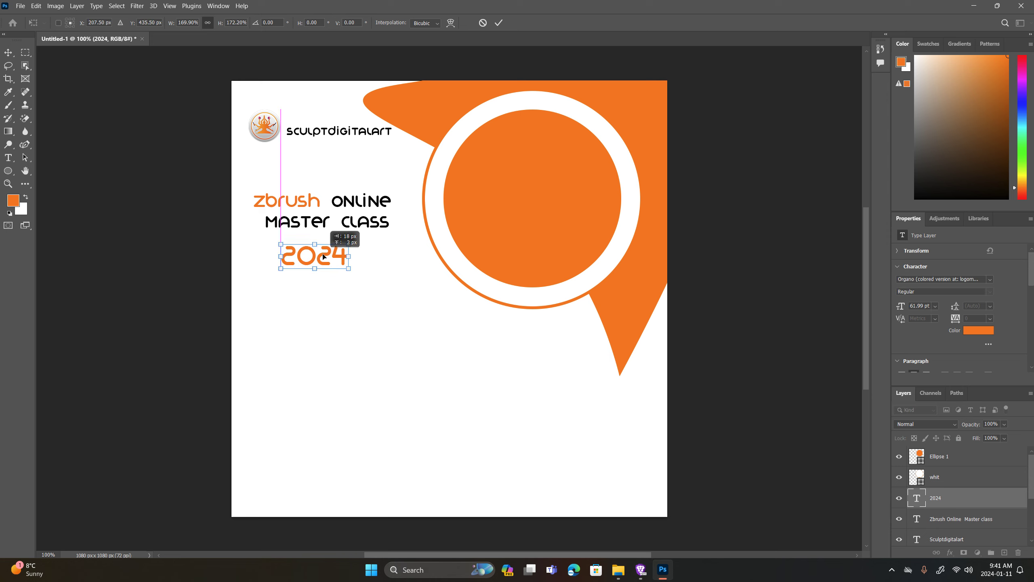
pyautogui.click(497, 26)
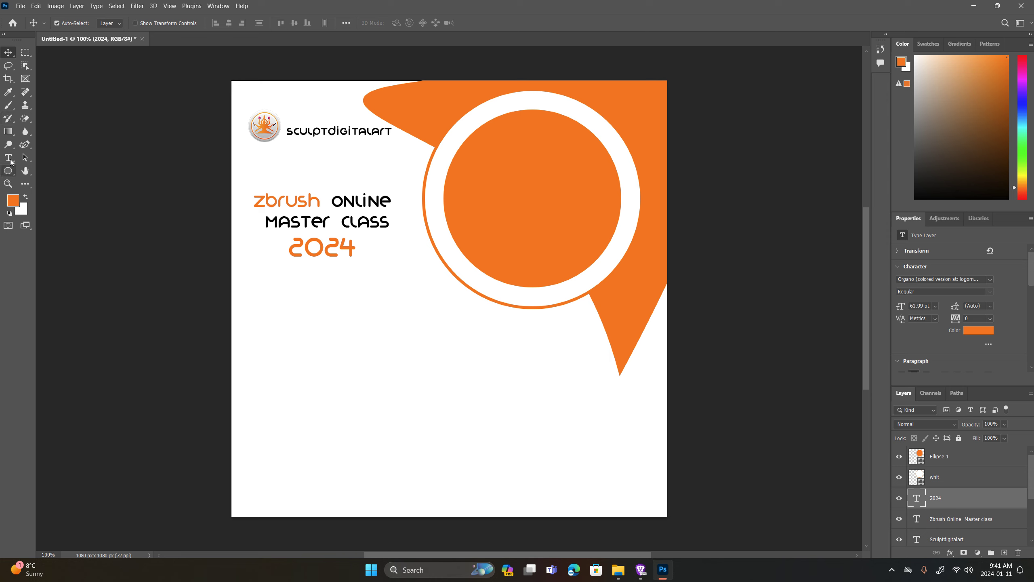
# Start a new text line below 2024 reading 'Join NOW'.
pyautogui.click(10, 159)
pyautogui.click(282, 294)
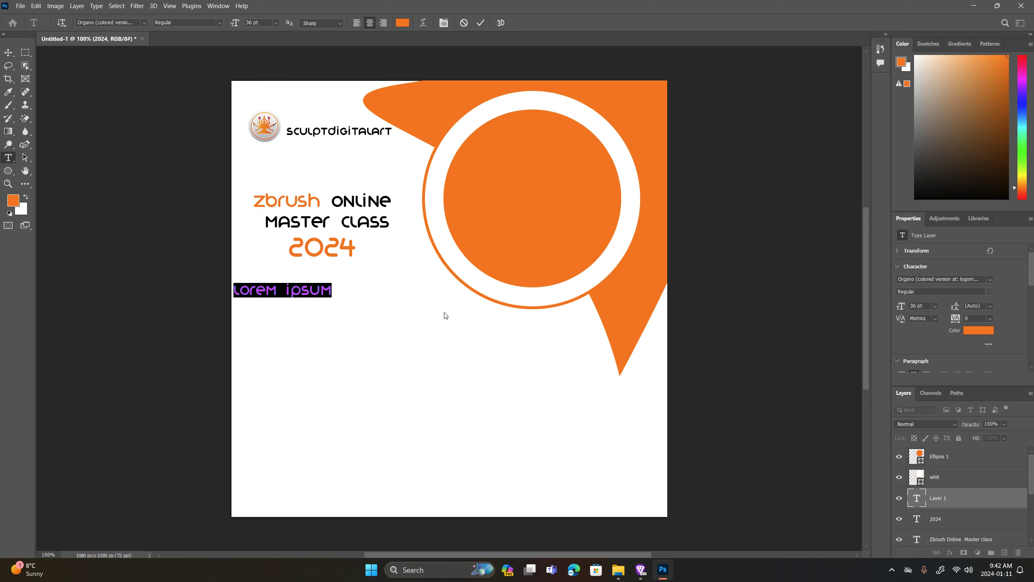
pyautogui.write('Join NOW')
# Commit the JOIN NOW text and move it below the 2024.
pyautogui.click(481, 23)
pyautogui.click(4, 53)
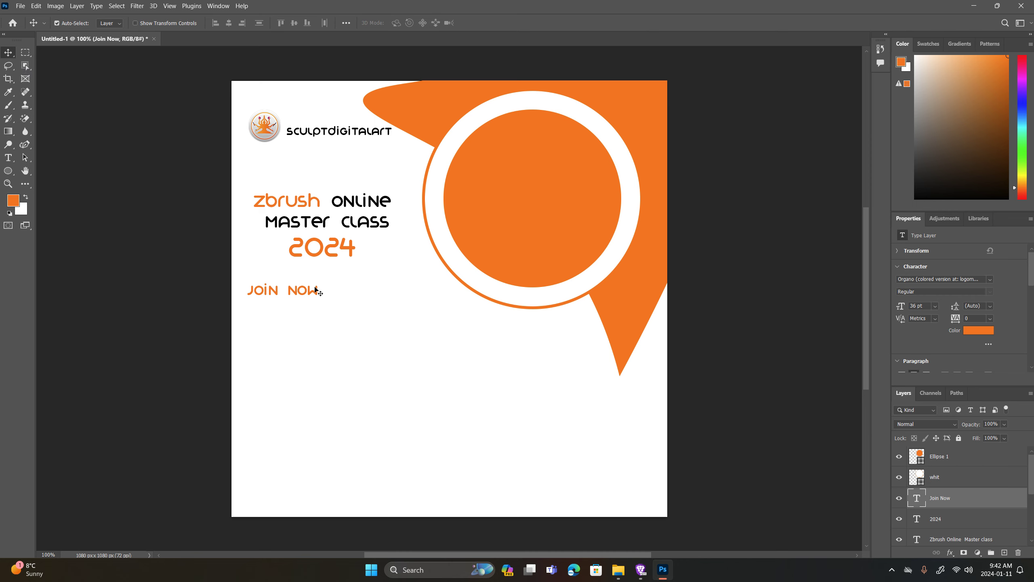
pyautogui.moveTo(316, 291)
pyautogui.mouseDown()
pyautogui.moveTo(354, 325)
pyautogui.moveTo(357, 310)
pyautogui.mouseUp()
# Pick the Rectangle tool and check its fill colour and corner radius options.
pyautogui.click(8, 171)
pyautogui.click(53, 171)
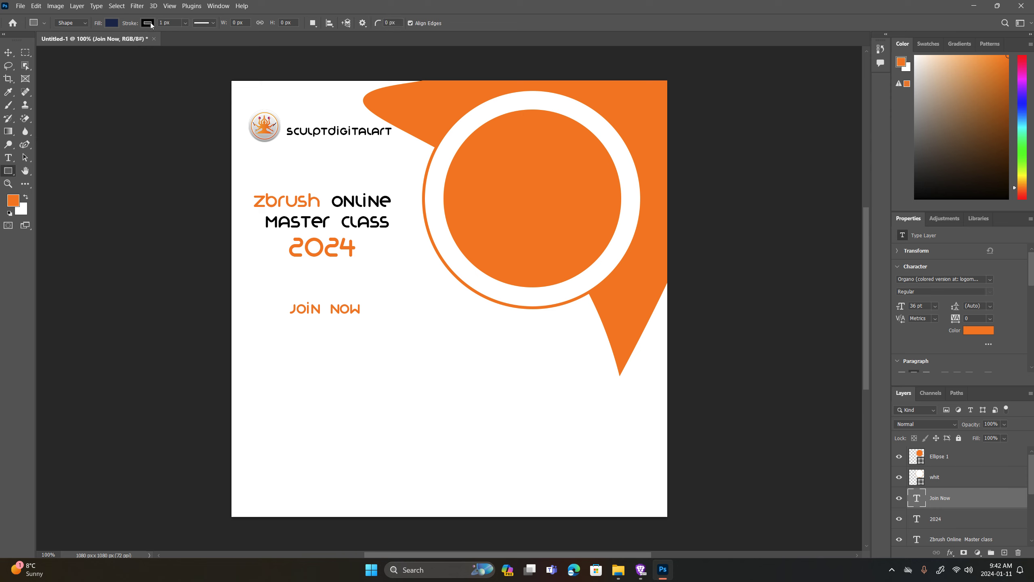
pyautogui.click(107, 23)
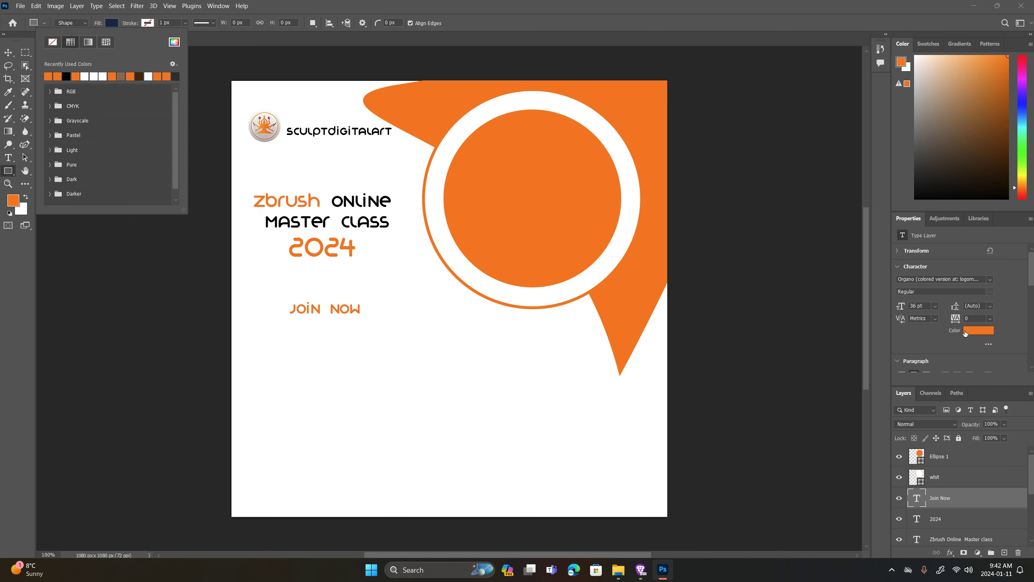
pyautogui.click(108, 25)
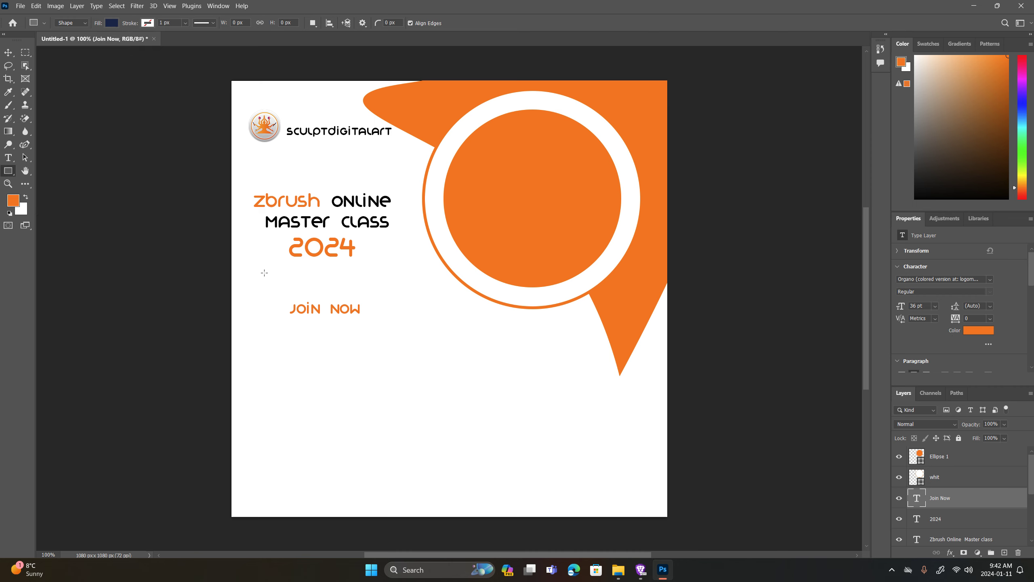
pyautogui.click(388, 24)
# Draw a rounded rectangle with 50 px corners around the JOIN NOW text.
pyautogui.write('5')
pyautogui.moveTo(278, 300); pyautogui.dragTo(373, 319)
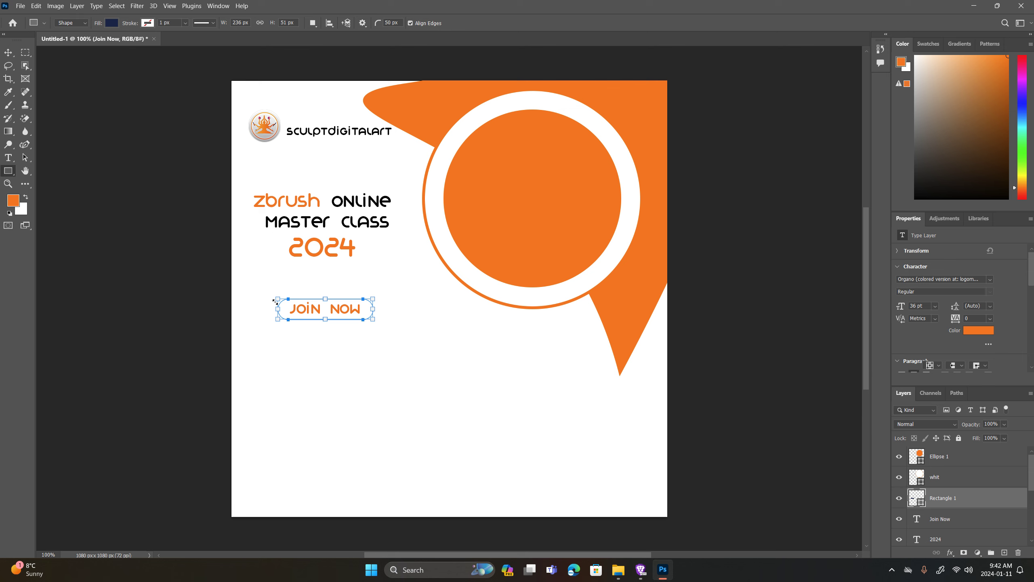
pyautogui.click(114, 26)
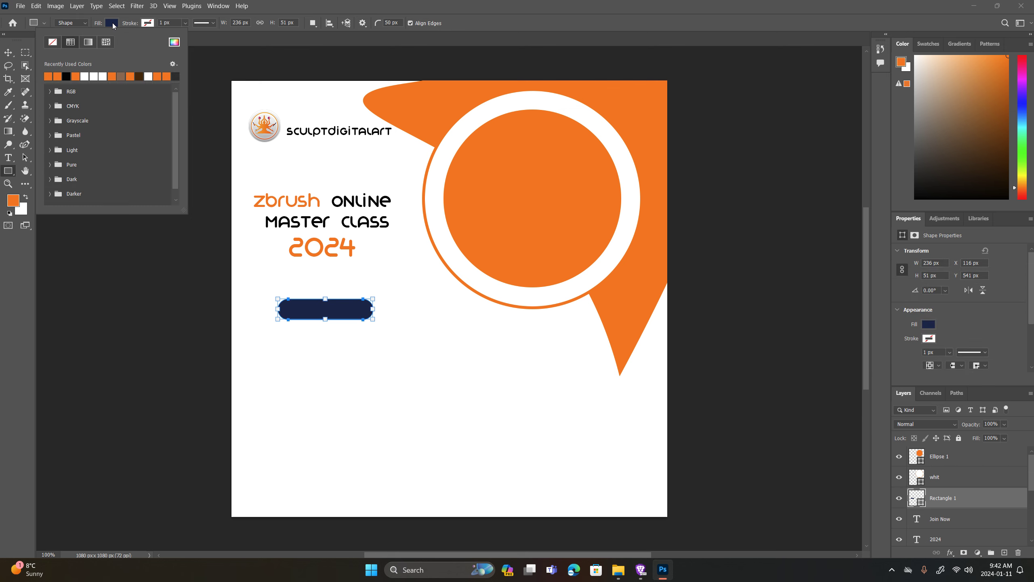
# Give Rectangle 1 a grey #6e6e6e Color Overlay layer style.
pyautogui.doubleClick(924, 504)
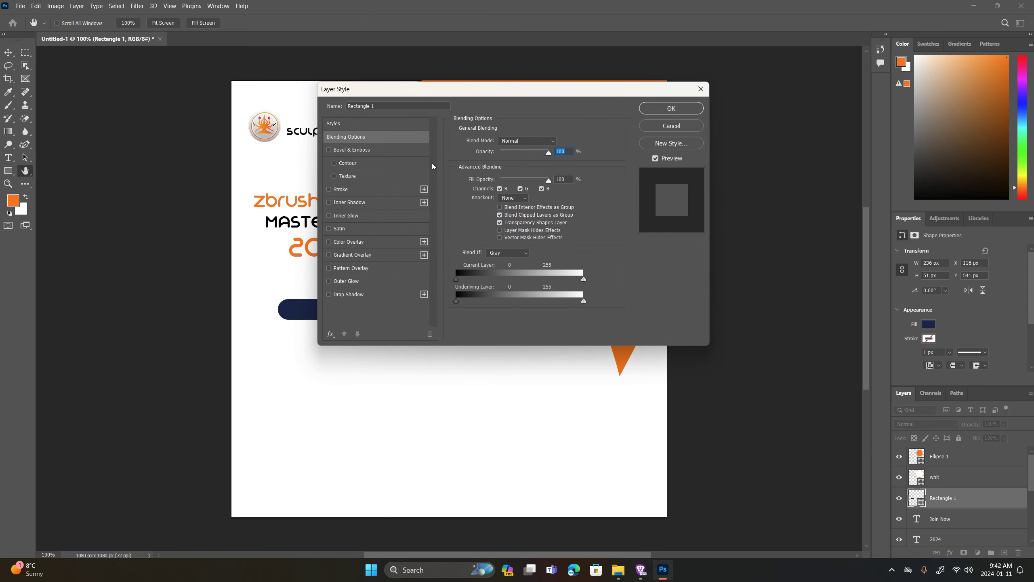
pyautogui.click(344, 241)
pyautogui.click(563, 142)
pyautogui.moveTo(812, 257); pyautogui.dragTo(727, 273)
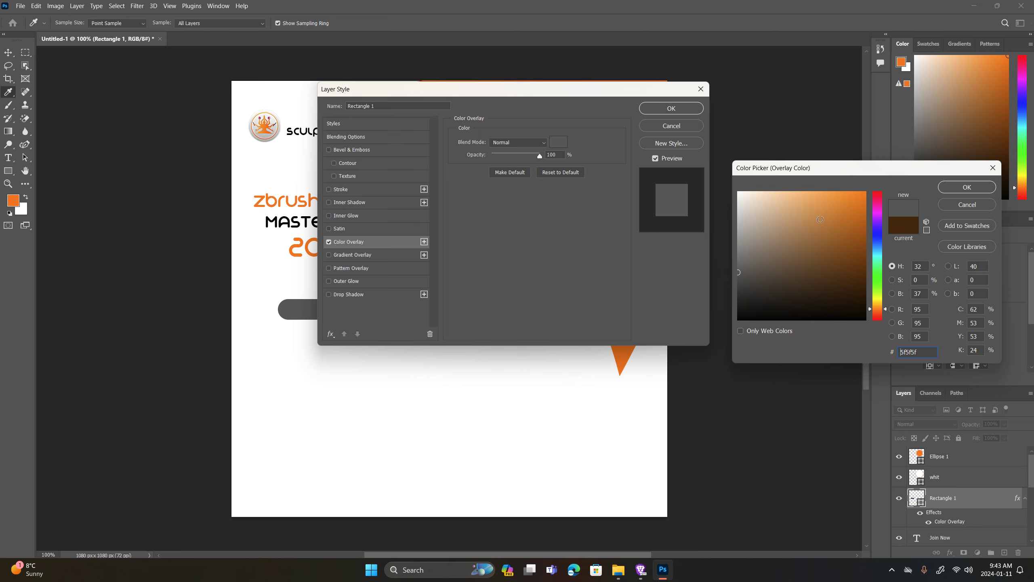
pyautogui.moveTo(738, 272); pyautogui.dragTo(738, 265)
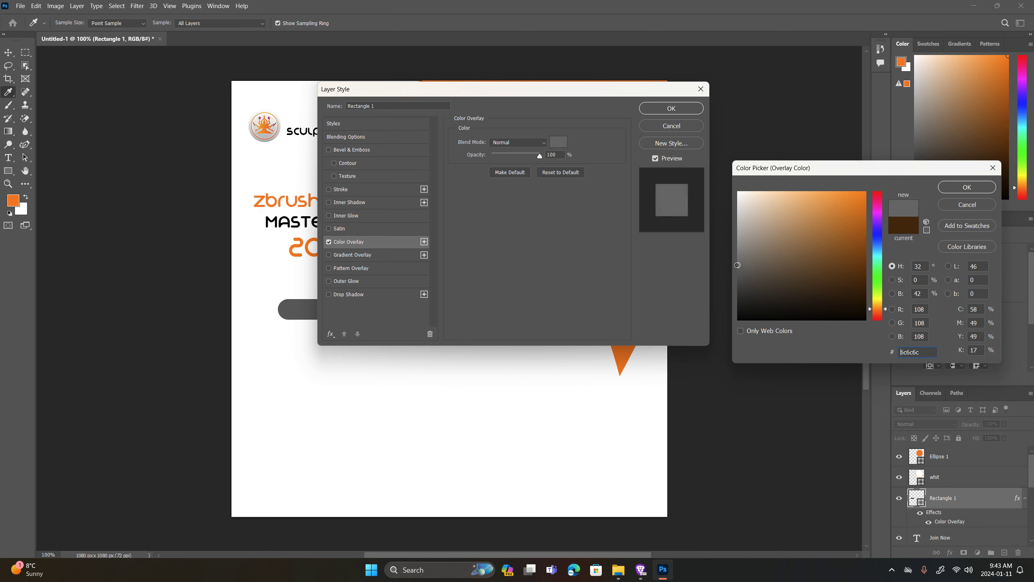
pyautogui.click(959, 188)
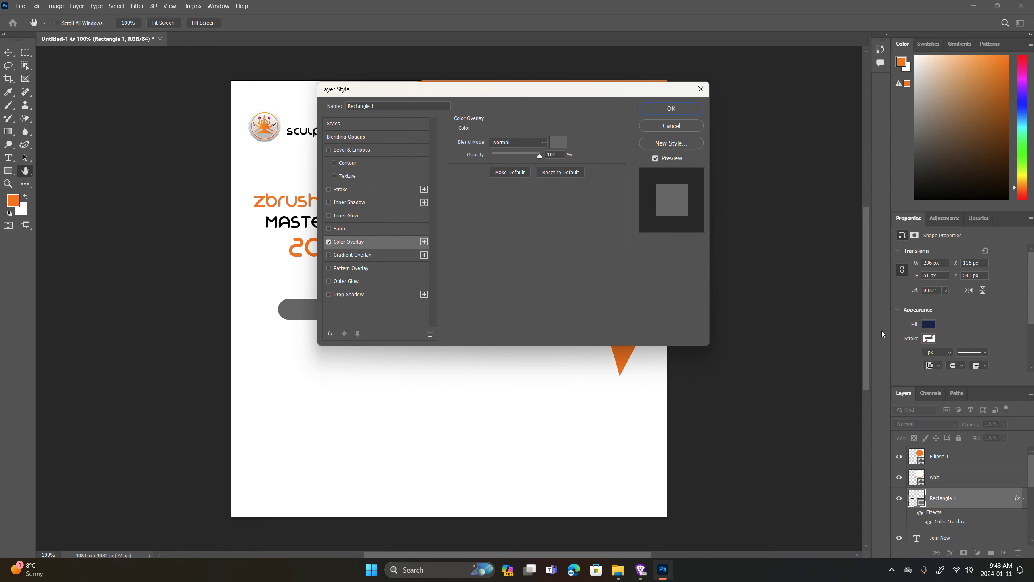
pyautogui.click(671, 109)
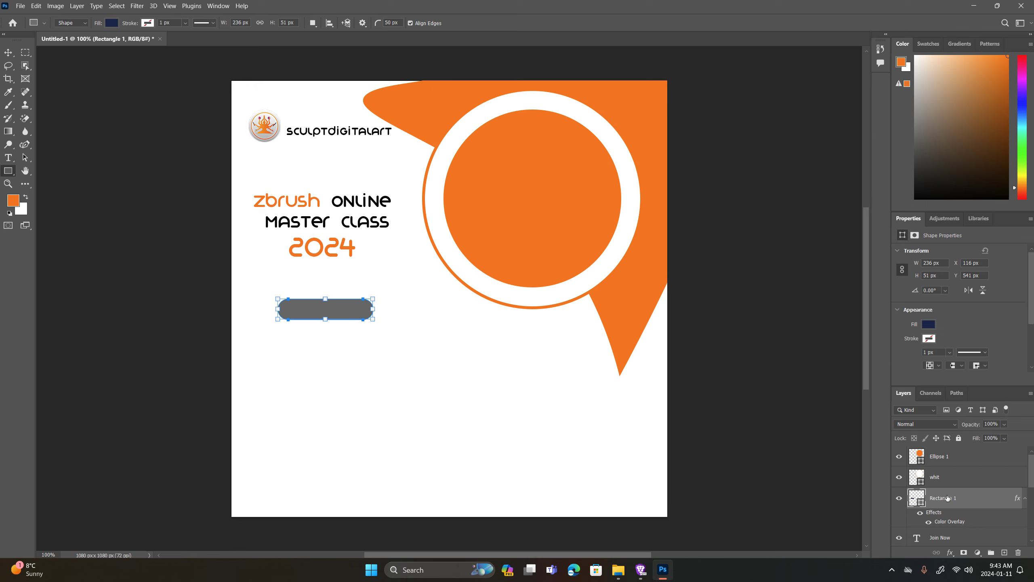
# Move the Join Now layer above Rectangle 1 in the Layers panel.
pyautogui.rightClick(945, 497)
pyautogui.click(947, 502)
pyautogui.scroll(-3, 925, 474)
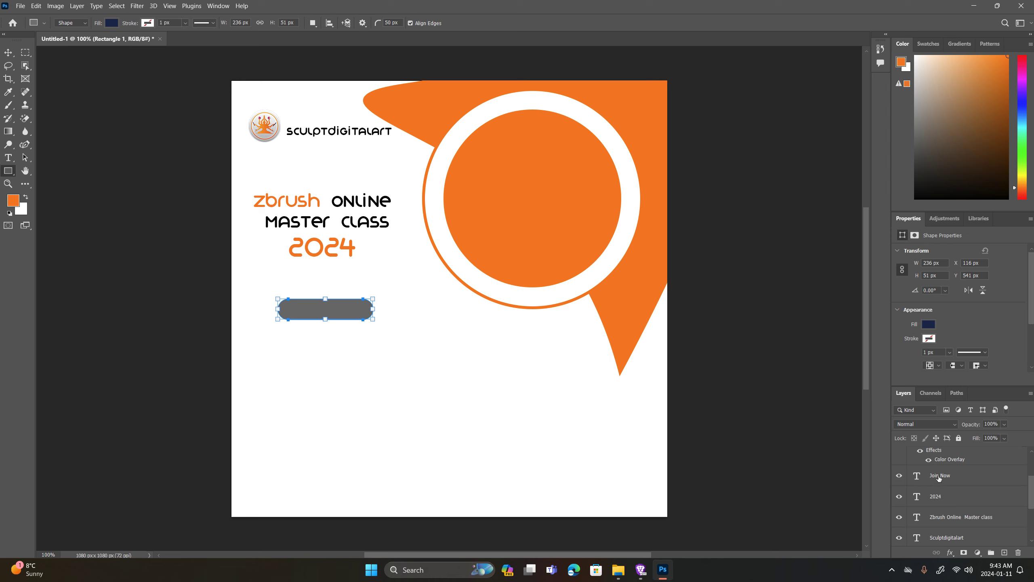
pyautogui.click(939, 477)
pyautogui.scroll(3, 944, 483)
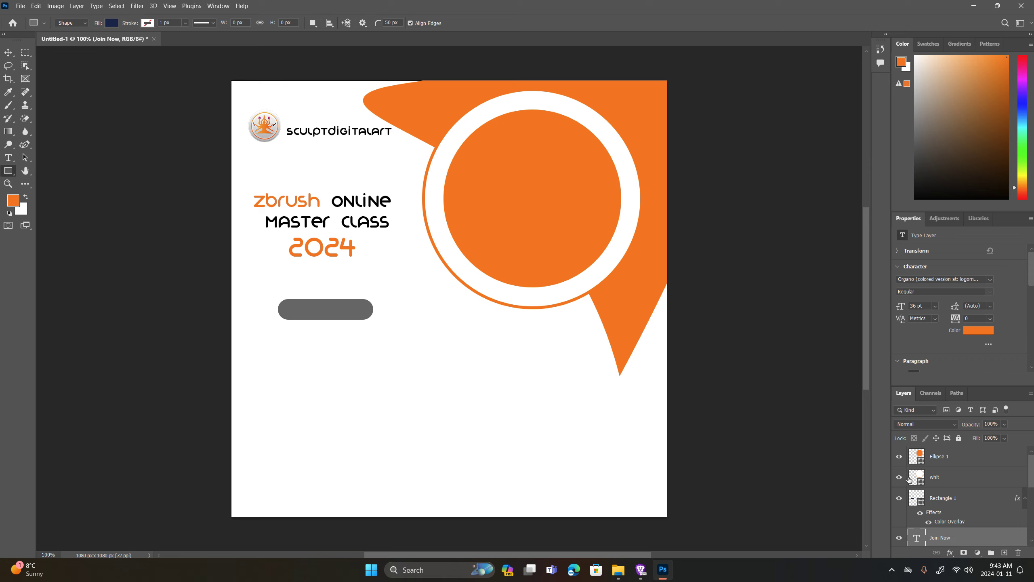
pyautogui.moveTo(917, 477); pyautogui.dragTo(939, 550)
pyautogui.moveTo(940, 543); pyautogui.dragTo(947, 494)
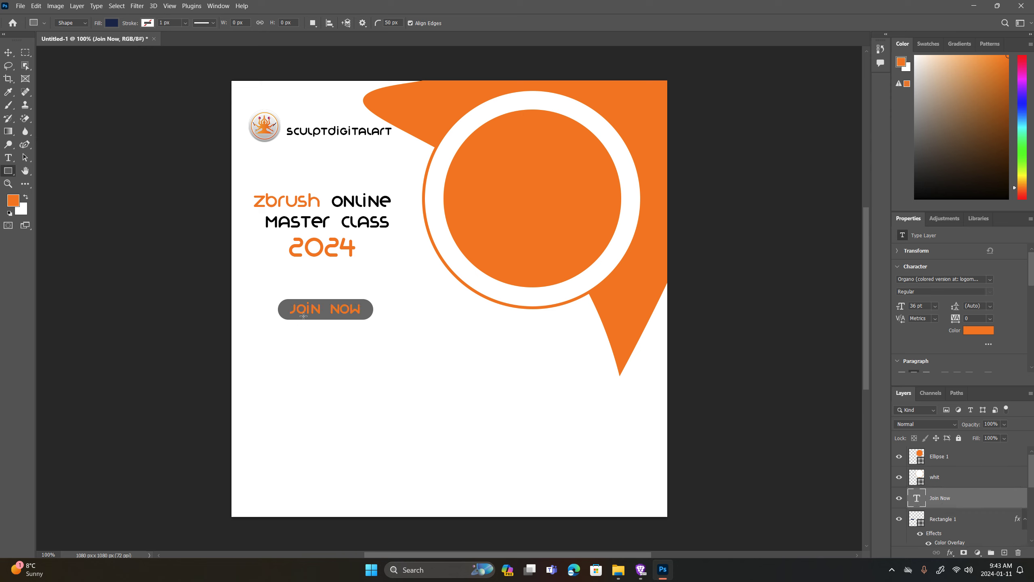
# Recolour the JOIN NOW text white (#ffffff).
pyautogui.click(8, 158)
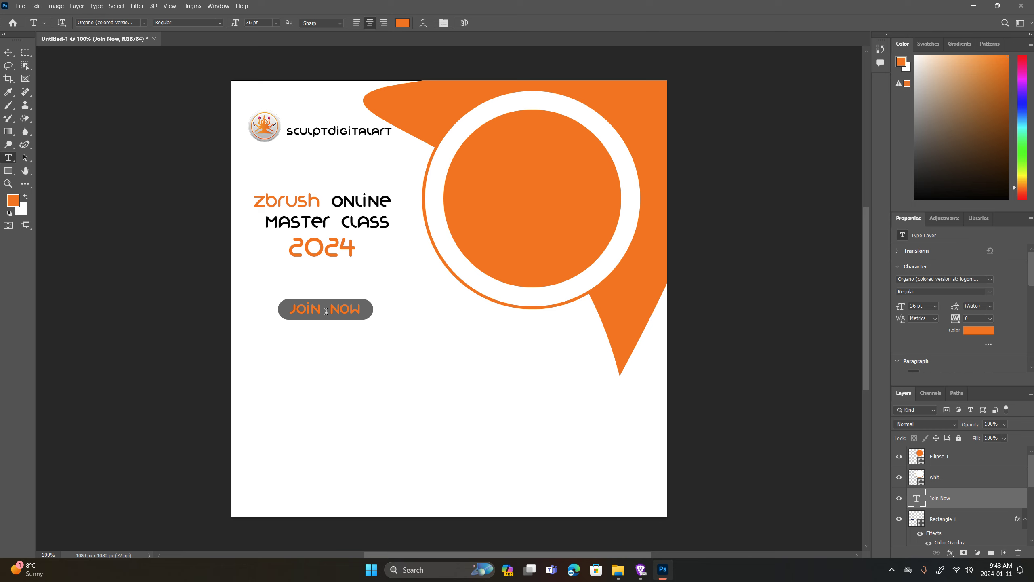
pyautogui.click(325, 311)
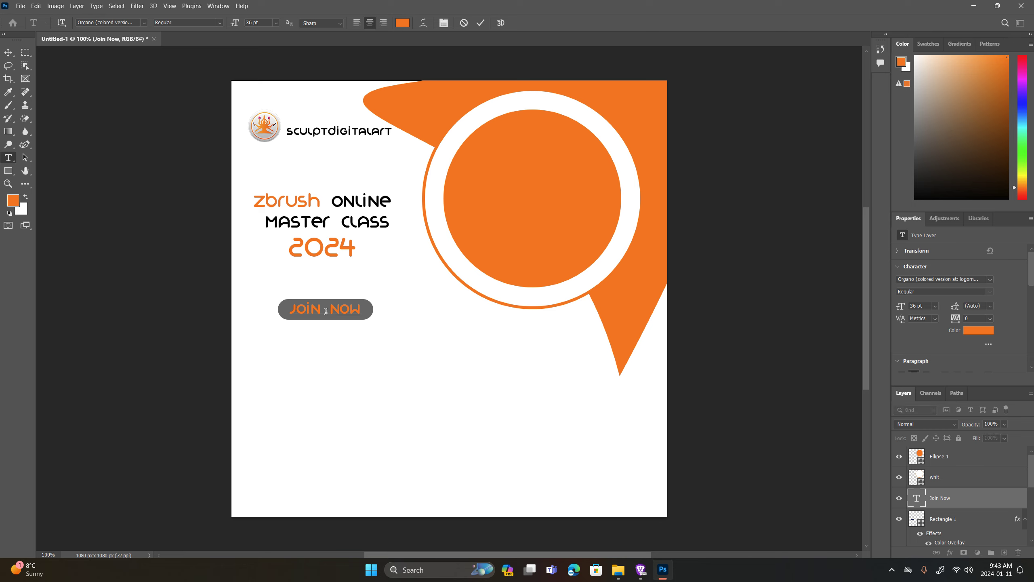
pyautogui.hotkey('ctrl', 'a')
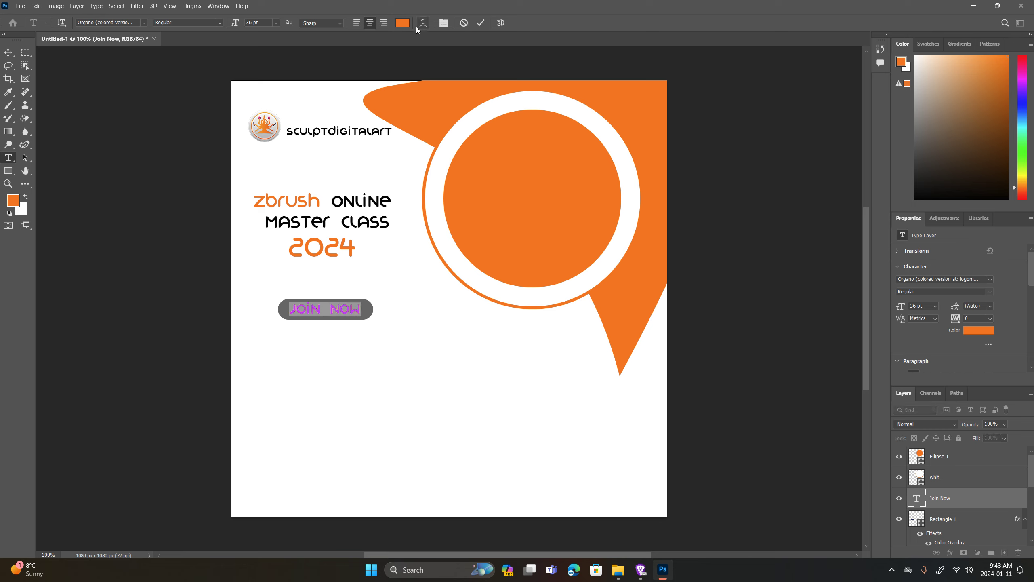
pyautogui.click(402, 22)
pyautogui.write('ffffff')
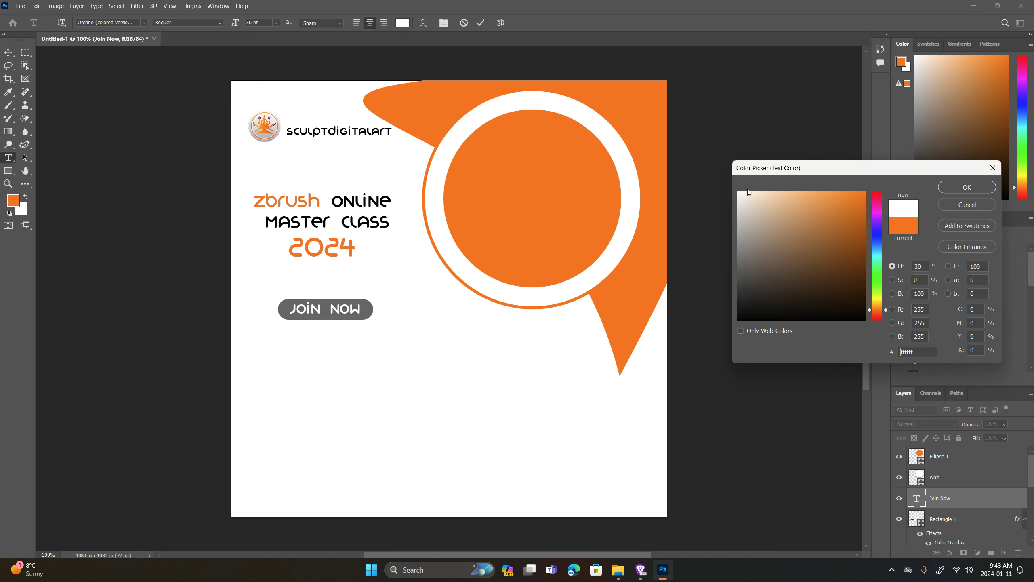
pyautogui.click(967, 187)
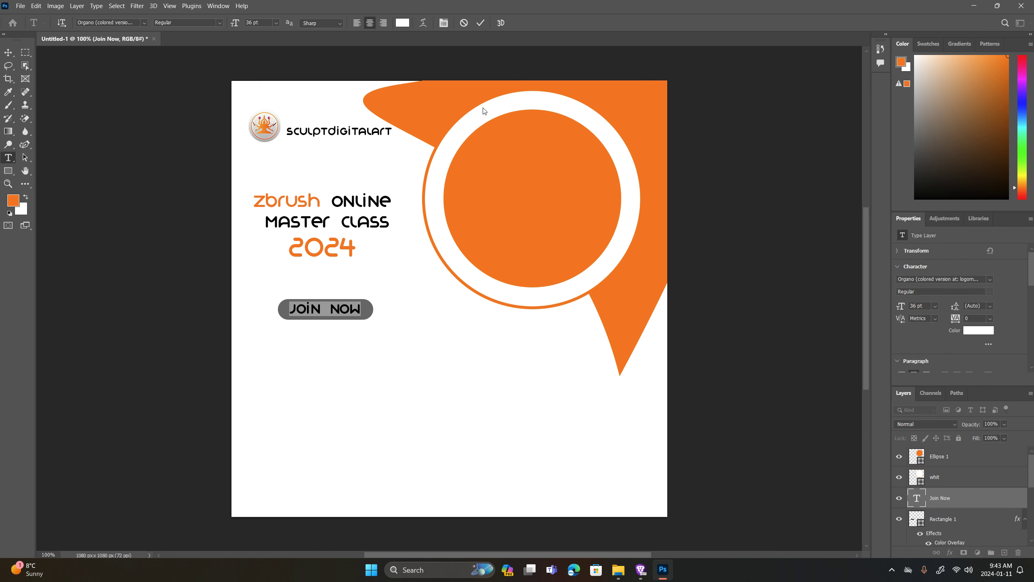
pyautogui.click(480, 23)
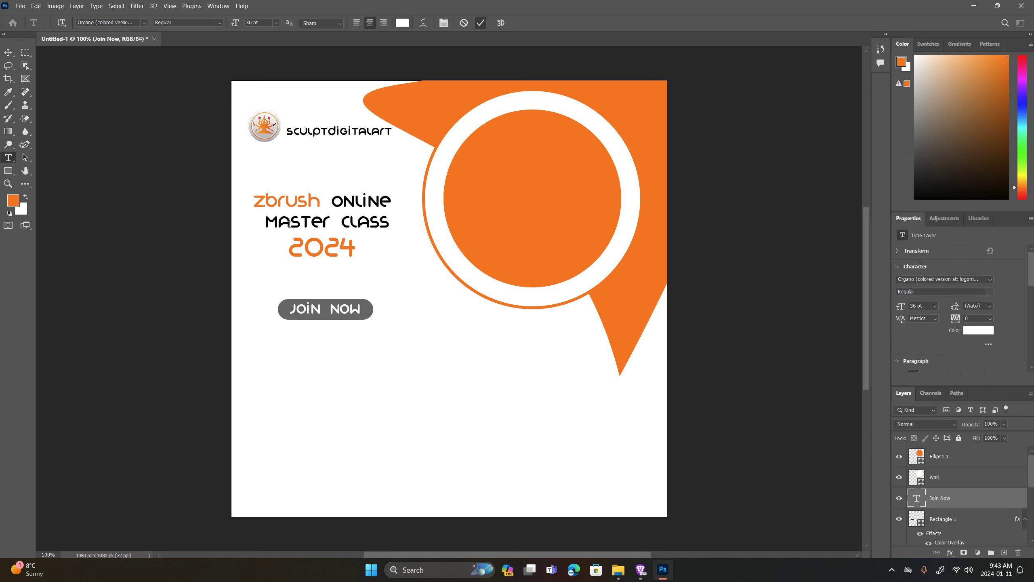
pyautogui.click(8, 52)
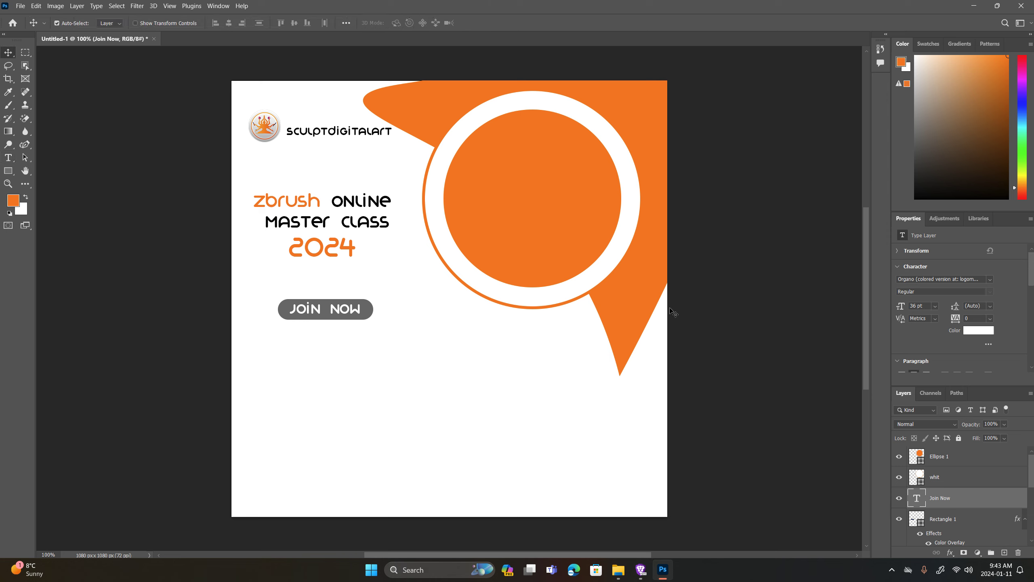
# Select Rectangle 1 with Join Now and centre the text on the pill both ways.
pyautogui.keyDown('shift'); pyautogui.click(960, 514); pyautogui.keyUp('shift')
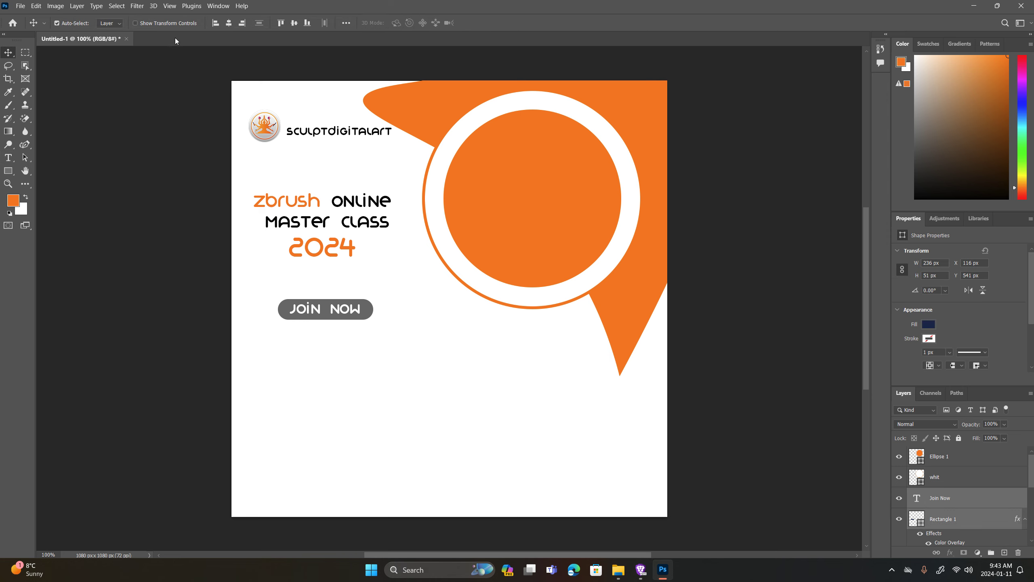
pyautogui.click(293, 24)
pyautogui.click(233, 23)
# Reposition the JOIN NOW button to X 113, Y 489 beneath 2024.
pyautogui.hotkey('ctrl', 't')
pyautogui.moveTo(326, 299); pyautogui.dragTo(328, 290)
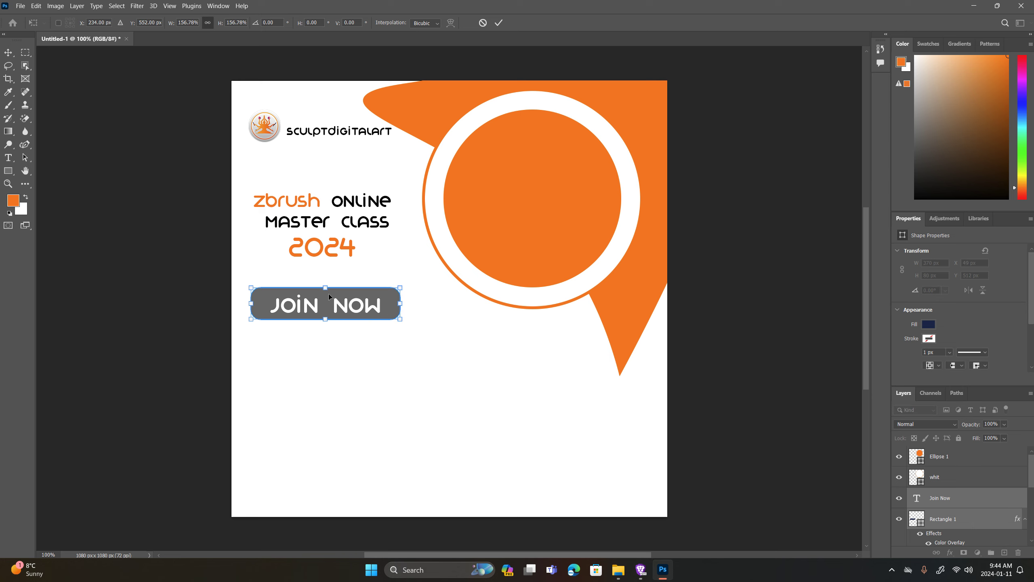
pyautogui.hotkey('ctrl', 'z')
pyautogui.moveTo(336, 310); pyautogui.dragTo(336, 297)
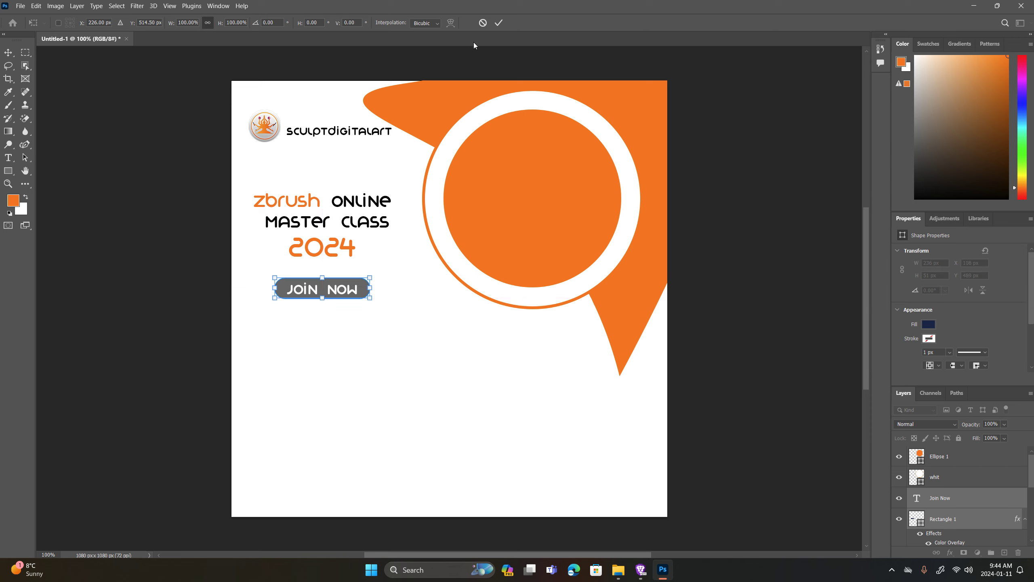
pyautogui.click(498, 22)
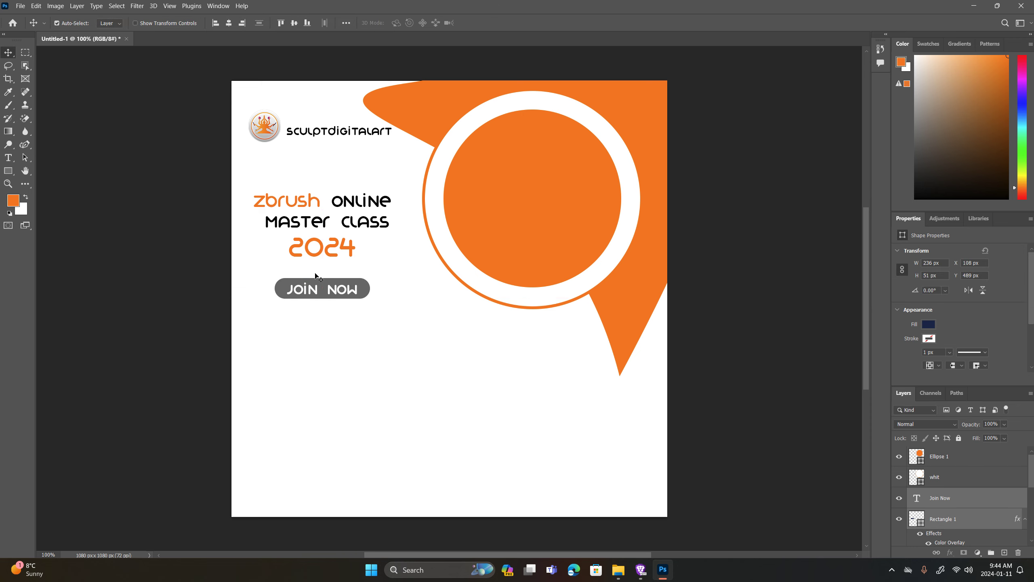
pyautogui.hotkey('ctrl', 't')
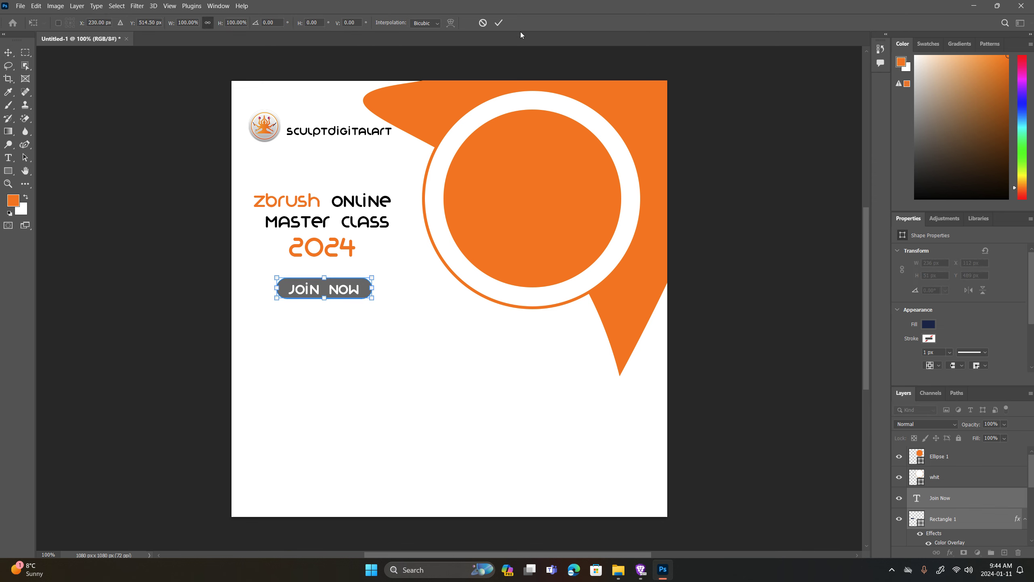
pyautogui.click(498, 22)
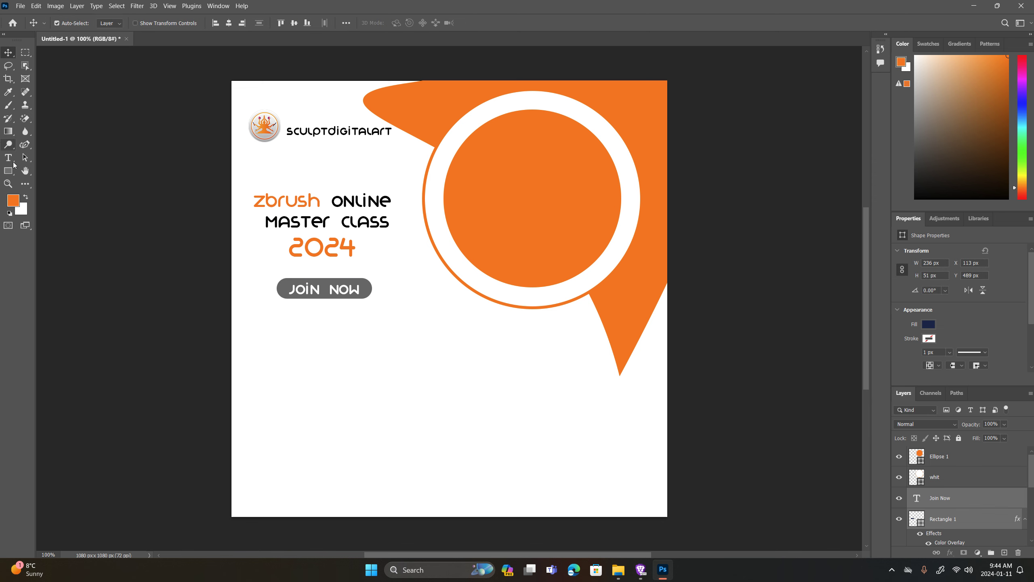
pyautogui.click(13, 162)
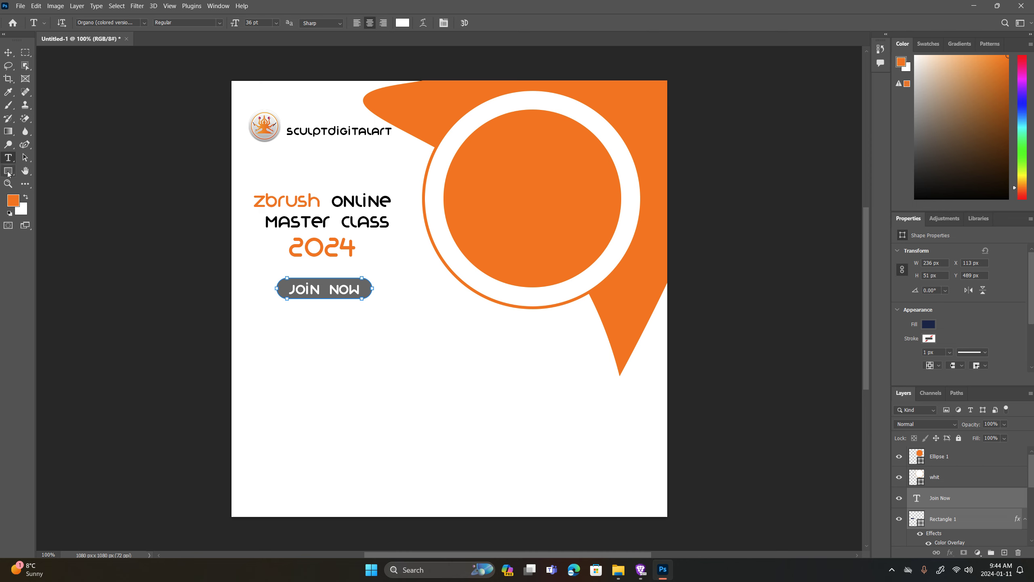
pyautogui.click(8, 170)
pyautogui.click(8, 157)
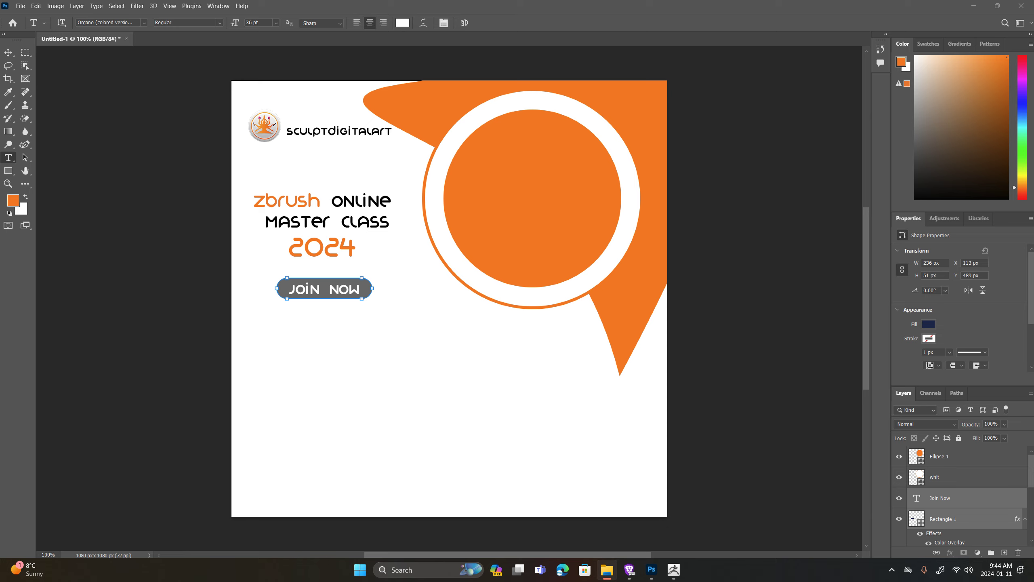
pyautogui.hotkey('alt', 'Tab')
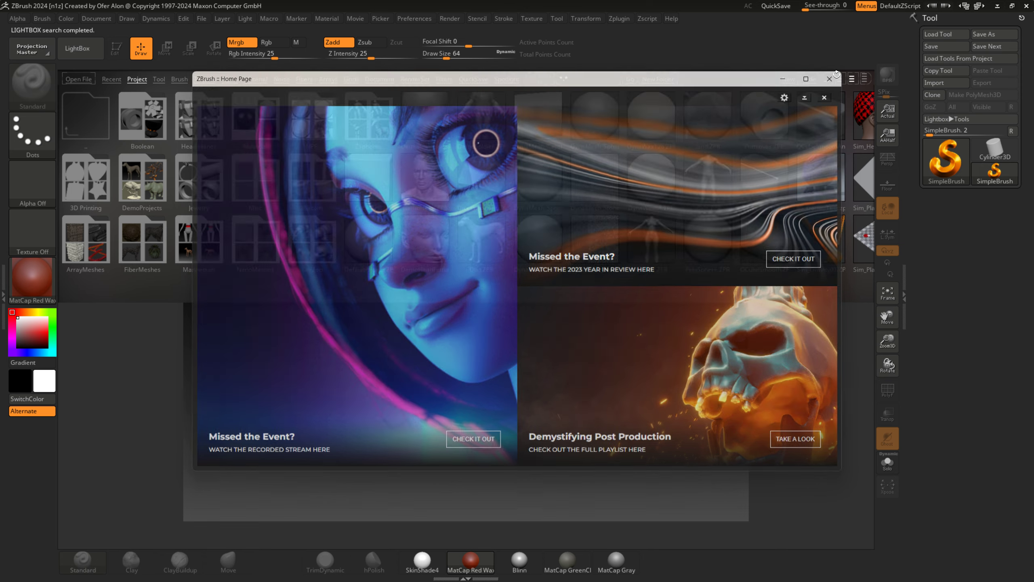
# Close the Home Page and load Project_Hanuman from LightBox's Recent list.
pyautogui.click(832, 76)
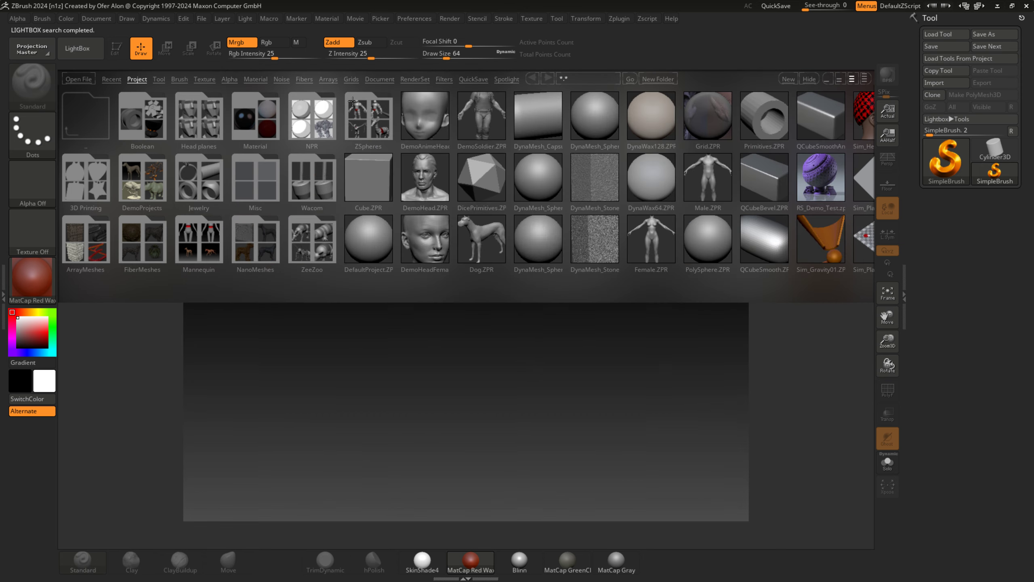
pyautogui.click(116, 80)
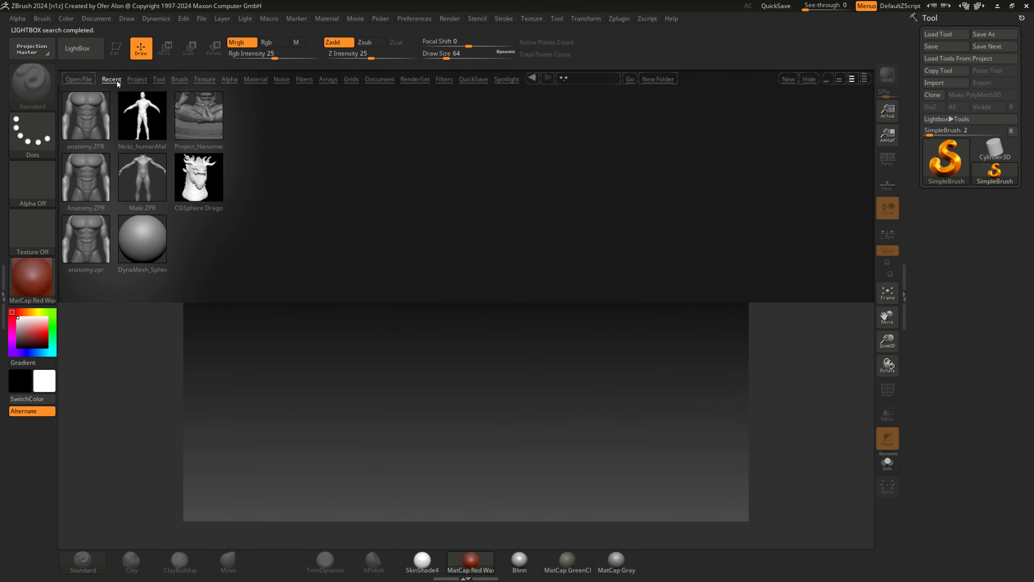
pyautogui.doubleClick(206, 128)
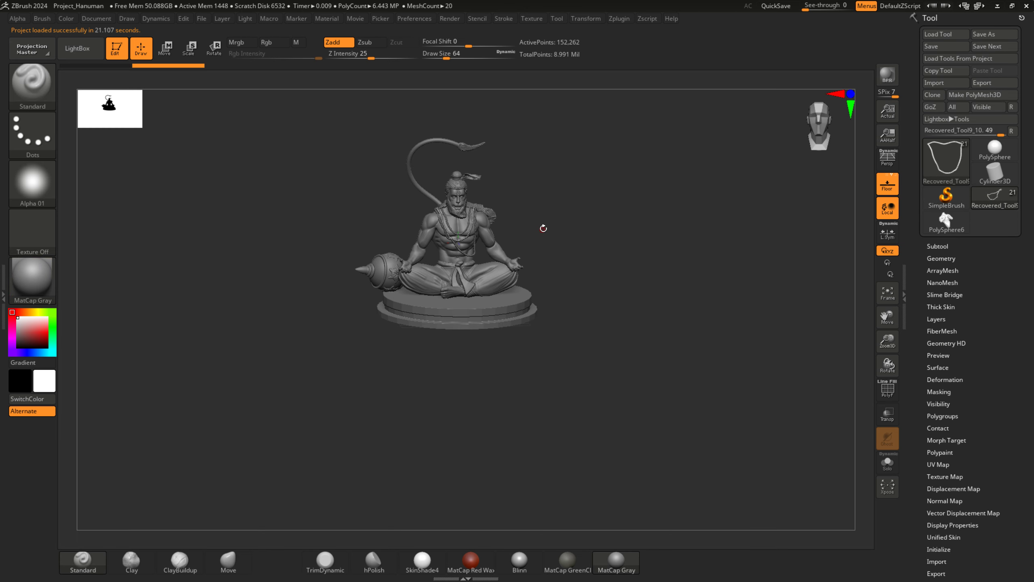
# Select the pedestal subtool and turn on Dynamic Subdiv to smooth it.
pyautogui.moveTo(544, 229); pyautogui.dragTo(558, 266)
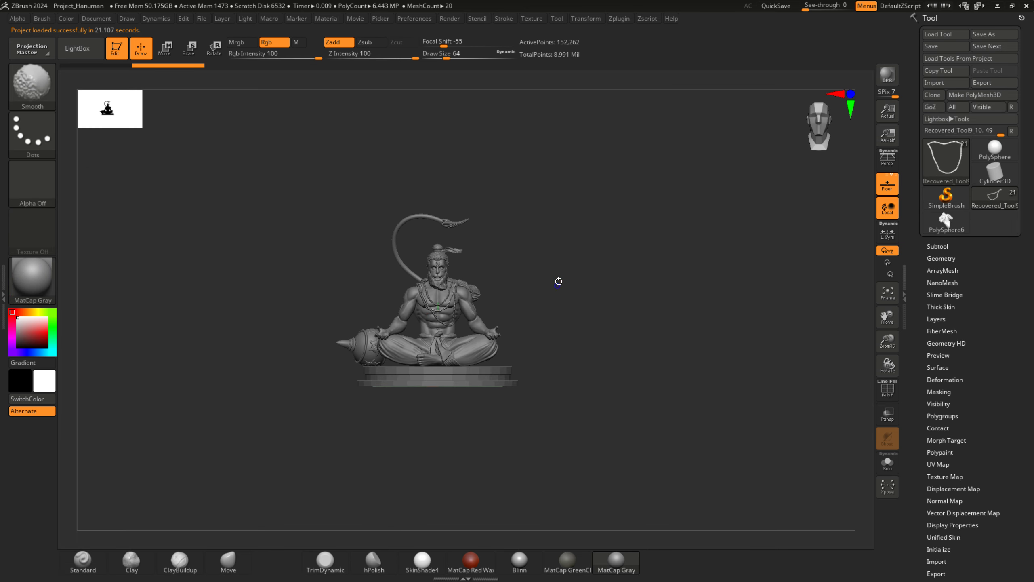
pyautogui.press('f')
pyautogui.click(929, 258)
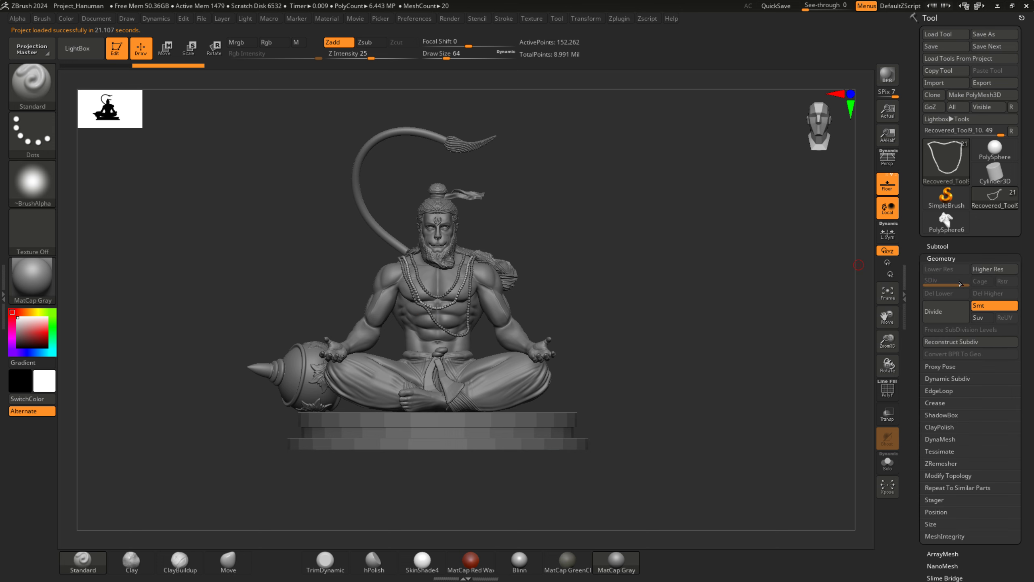
pyautogui.keyDown('alt'); pyautogui.click(573, 418); pyautogui.keyUp('alt')
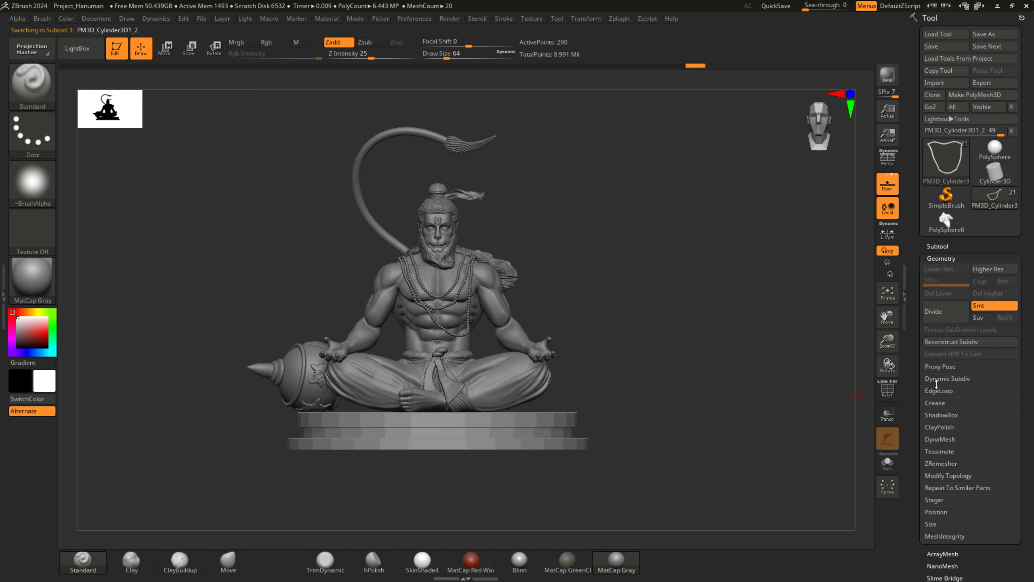
pyautogui.click(936, 380)
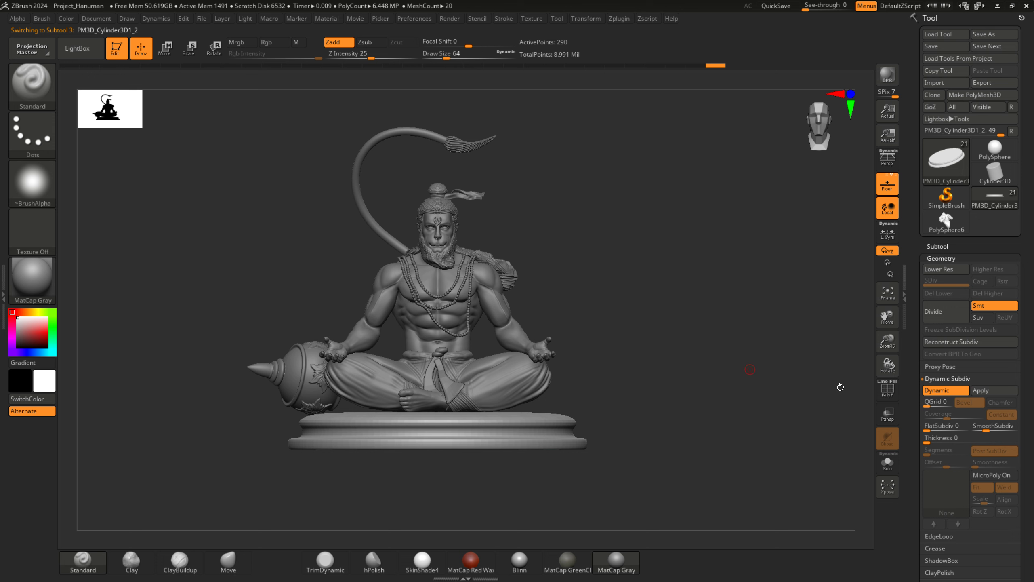
pyautogui.hotkey('shift', 'd')
pyautogui.moveTo(699, 416)
pyautogui.mouseDown()
pyautogui.moveTo(688, 326)
pyautogui.moveTo(765, 385)
pyautogui.mouseUp()
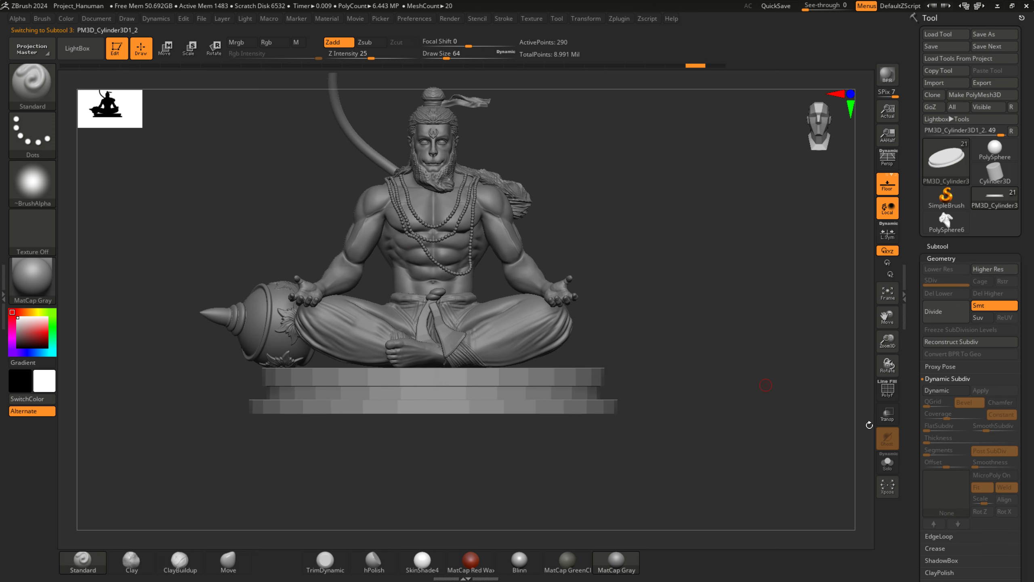
pyautogui.click(935, 547)
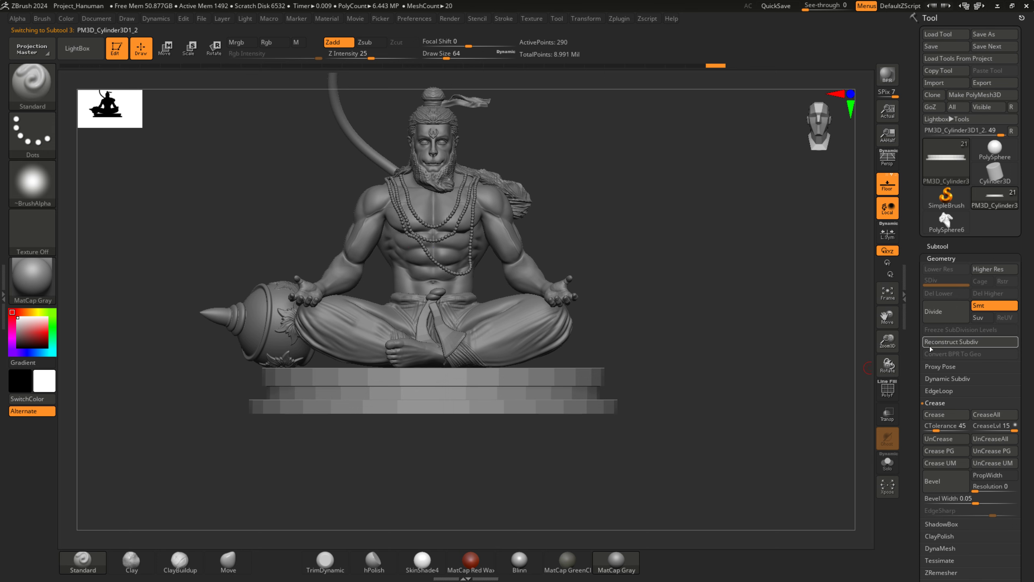
pyautogui.click(948, 379)
pyautogui.moveTo(753, 404)
pyautogui.mouseDown()
pyautogui.moveTo(720, 362)
pyautogui.moveTo(753, 371)
pyautogui.mouseUp()
pyautogui.moveTo(985, 429); pyautogui.dragTo(992, 429)
pyautogui.moveTo(789, 369); pyautogui.dragTo(776, 348)
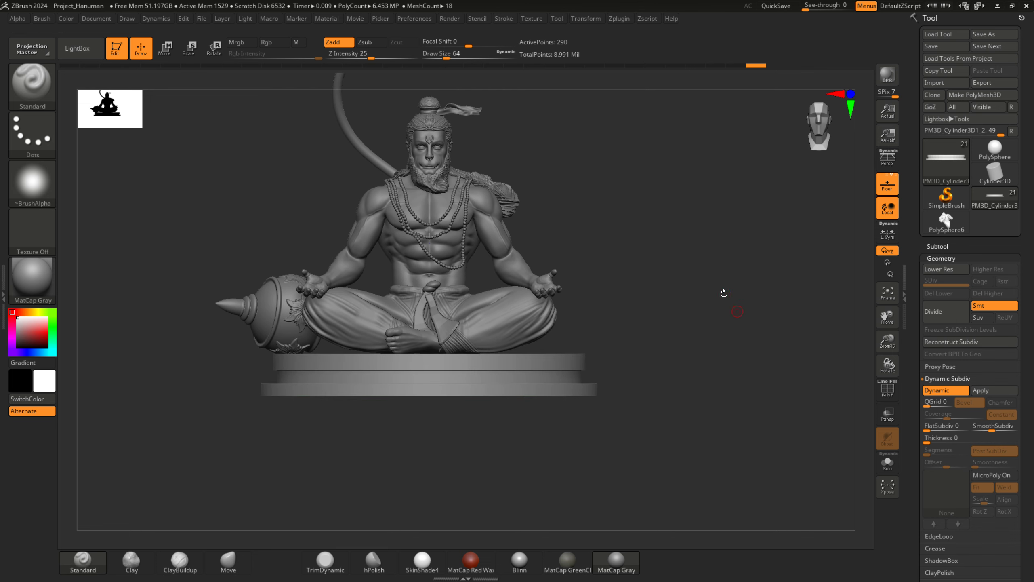
pyautogui.moveTo(776, 348); pyautogui.dragTo(719, 319)
# Open LightBox and browse the Material presets.
pyautogui.press(',')
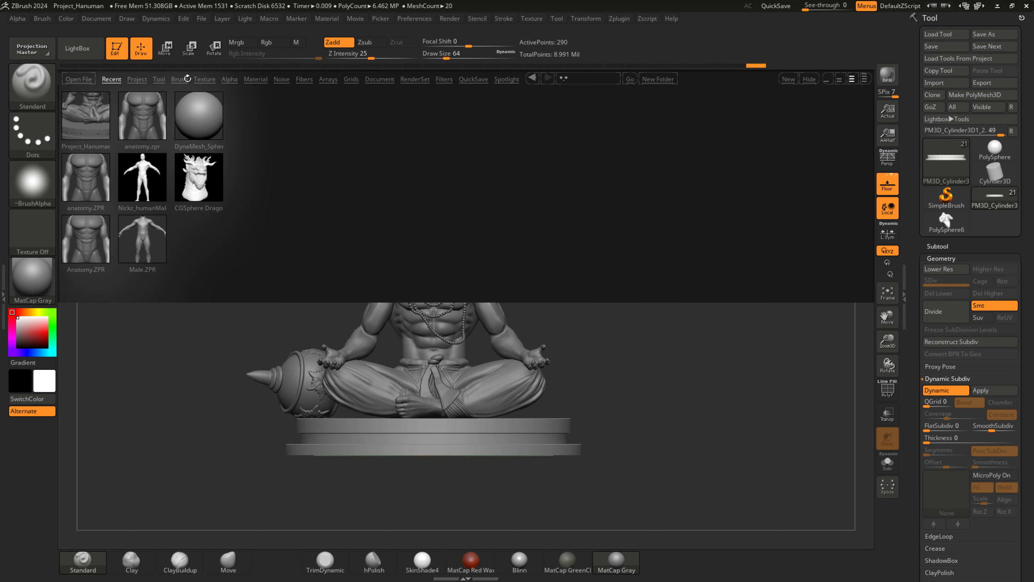
pyautogui.click(251, 79)
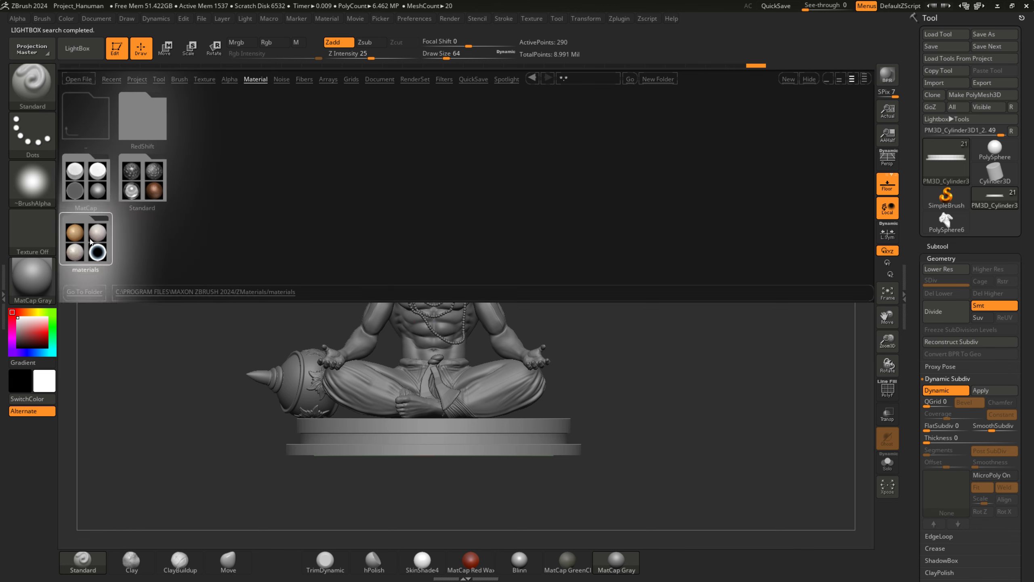
pyautogui.moveTo(707, 207); pyautogui.dragTo(423, 221)
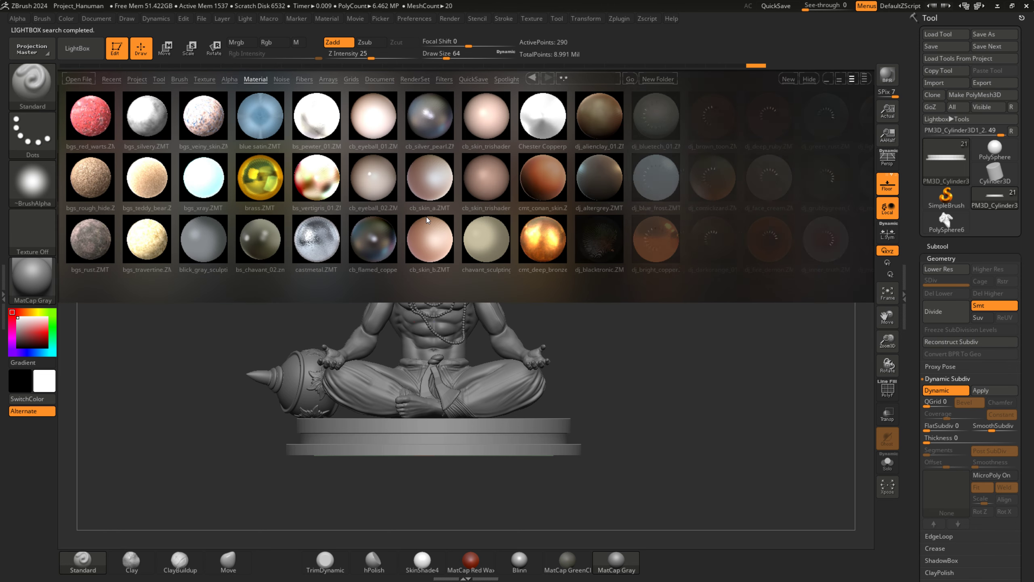
# Apply the fg_rusted_grey_metal material to the Hanuman sculpt.
pyautogui.moveTo(744, 177); pyautogui.dragTo(254, 177)
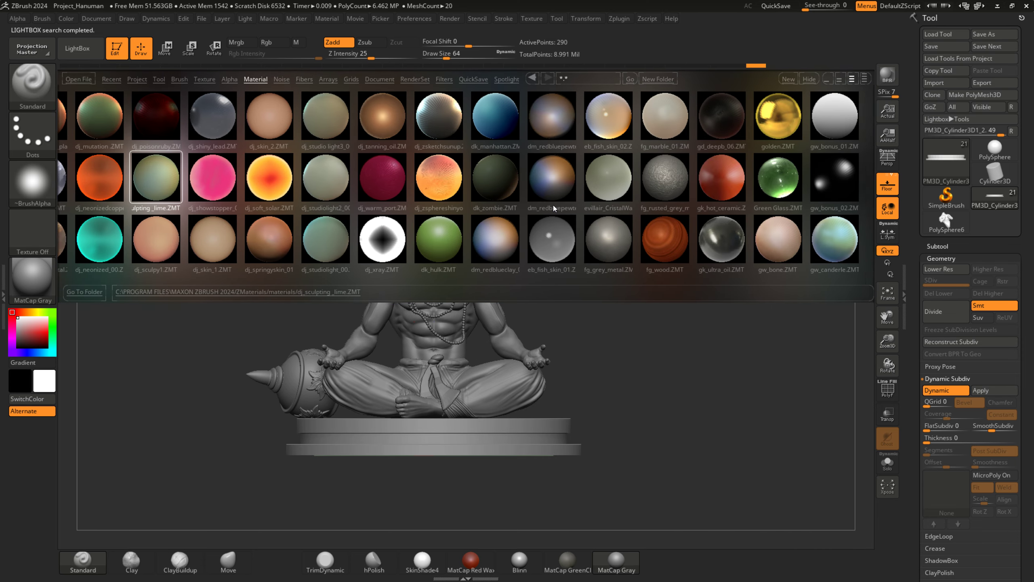
pyautogui.moveTo(750, 191); pyautogui.dragTo(605, 191)
pyautogui.doubleClick(606, 191)
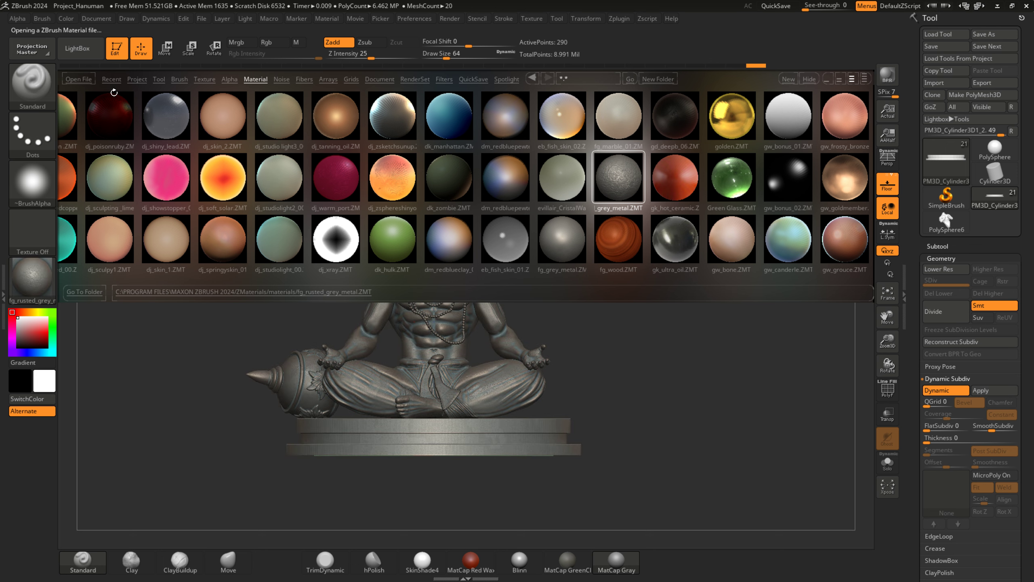
pyautogui.click(77, 48)
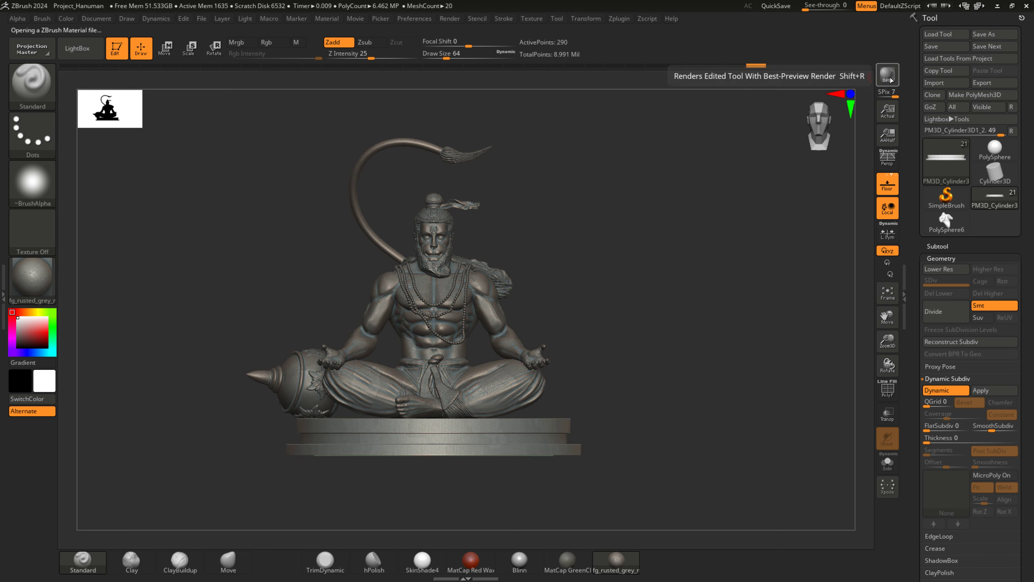
# Turn on perspective, pose the model frontally, and run a BPR render.
pyautogui.moveTo(681, 208)
pyautogui.mouseDown()
pyautogui.moveTo(704, 231)
pyautogui.moveTo(666, 225)
pyautogui.moveTo(766, 222)
pyautogui.mouseUp()
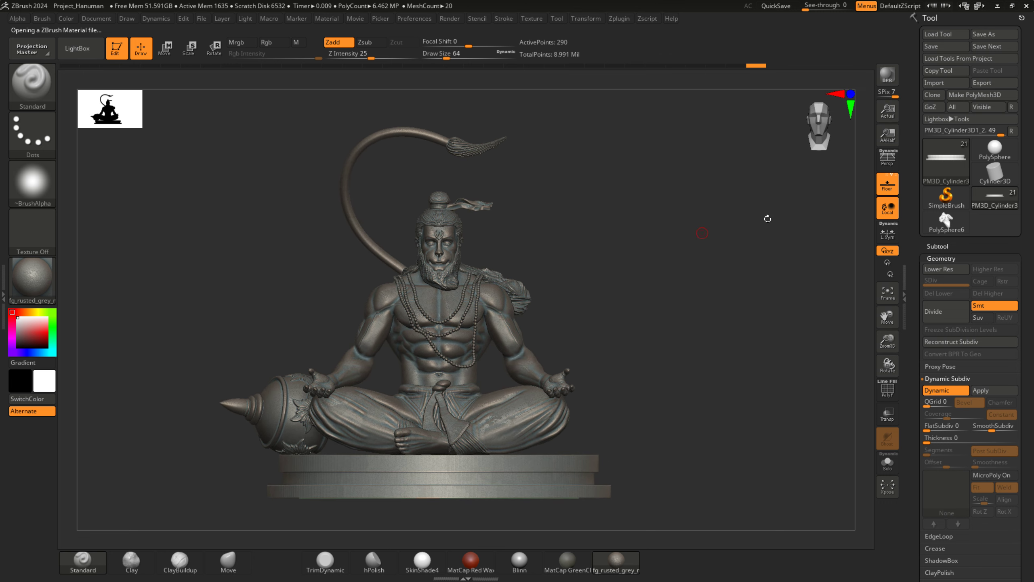
pyautogui.press('p')
pyautogui.moveTo(689, 209)
pyautogui.mouseDown()
pyautogui.moveTo(610, 222)
pyautogui.moveTo(652, 209)
pyautogui.mouseUp()
pyautogui.press('shift')
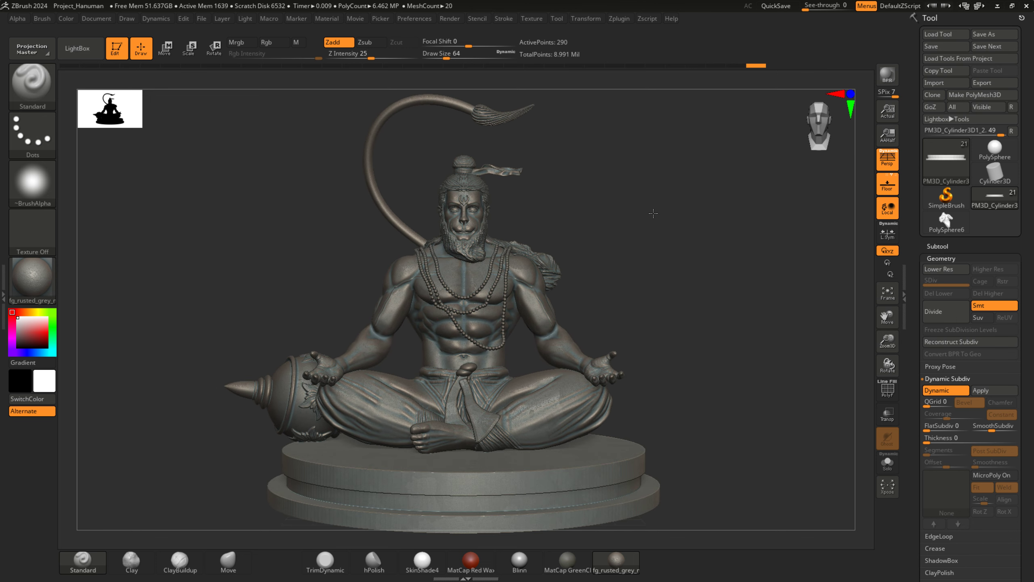
pyautogui.moveTo(653, 210); pyautogui.dragTo(660, 193)
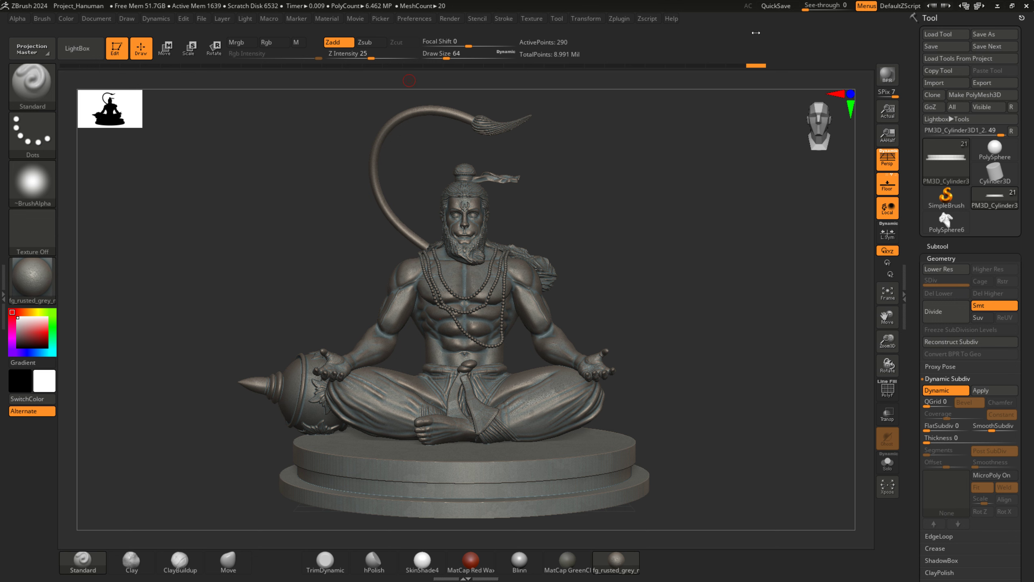
pyautogui.click(887, 75)
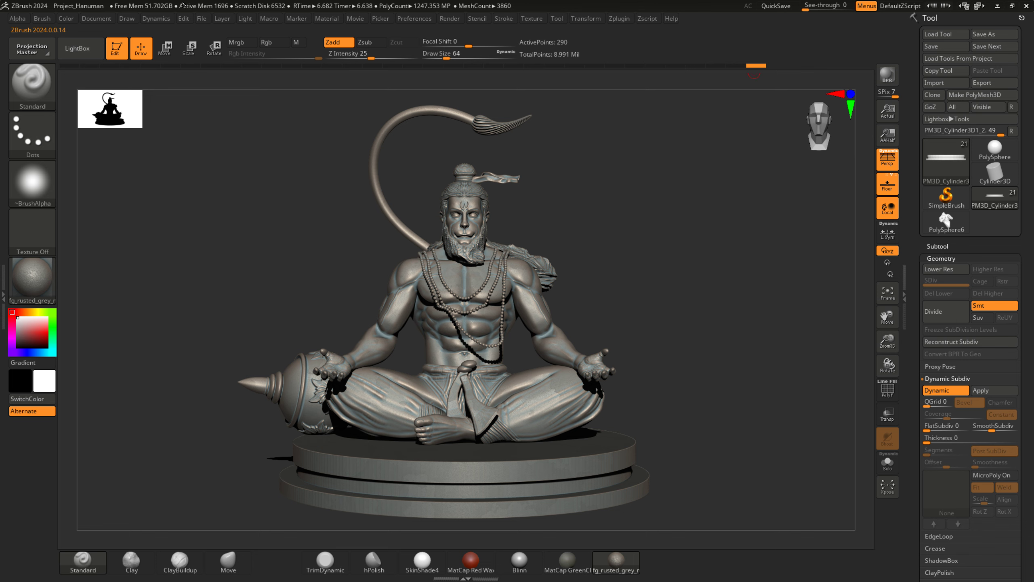
pyautogui.click(96, 18)
# Export the render over ZBrush Document.jpg, accepting the export settings.
pyautogui.click(157, 86)
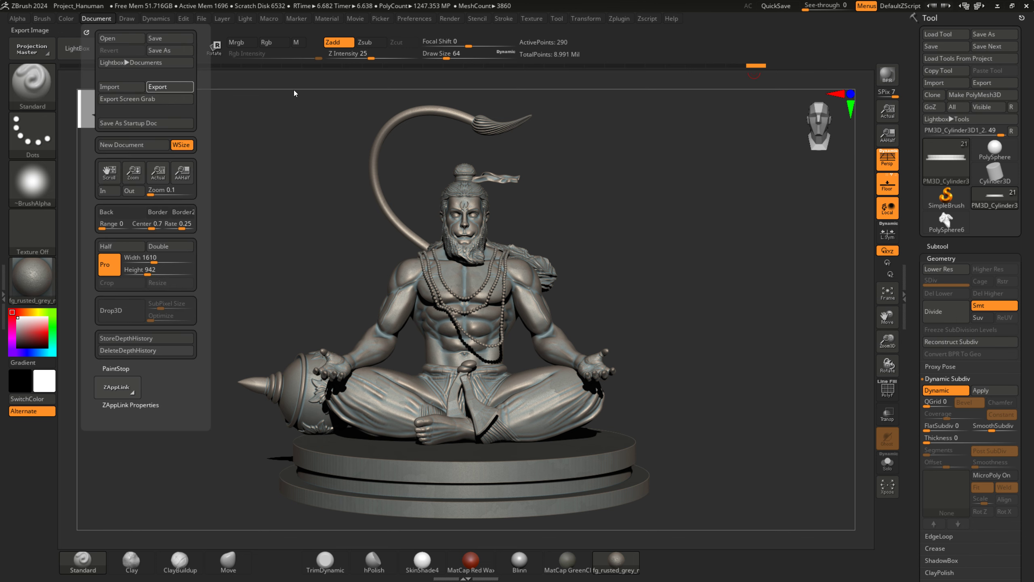
pyautogui.click(231, 139)
pyautogui.click(424, 276)
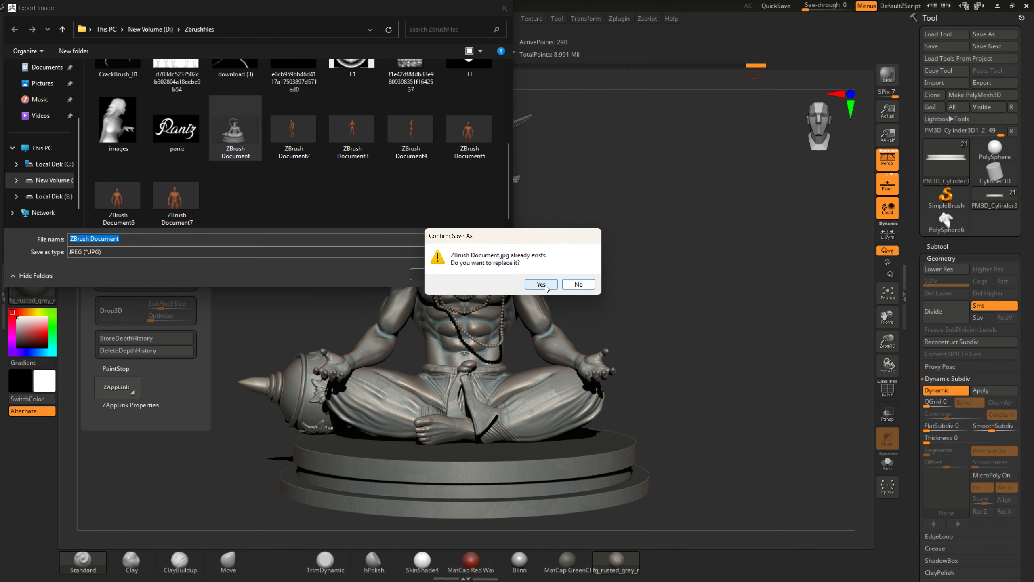
pyautogui.click(538, 282)
pyautogui.click(505, 563)
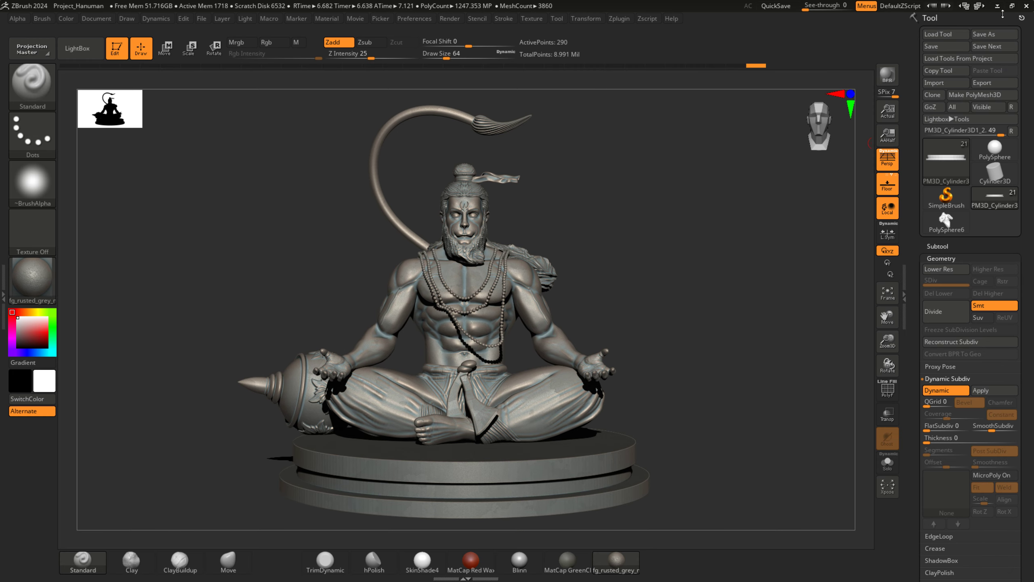
# Close ZBrush, saving over the Project_Hanuman project file.
pyautogui.click(1026, 6)
pyautogui.click(497, 320)
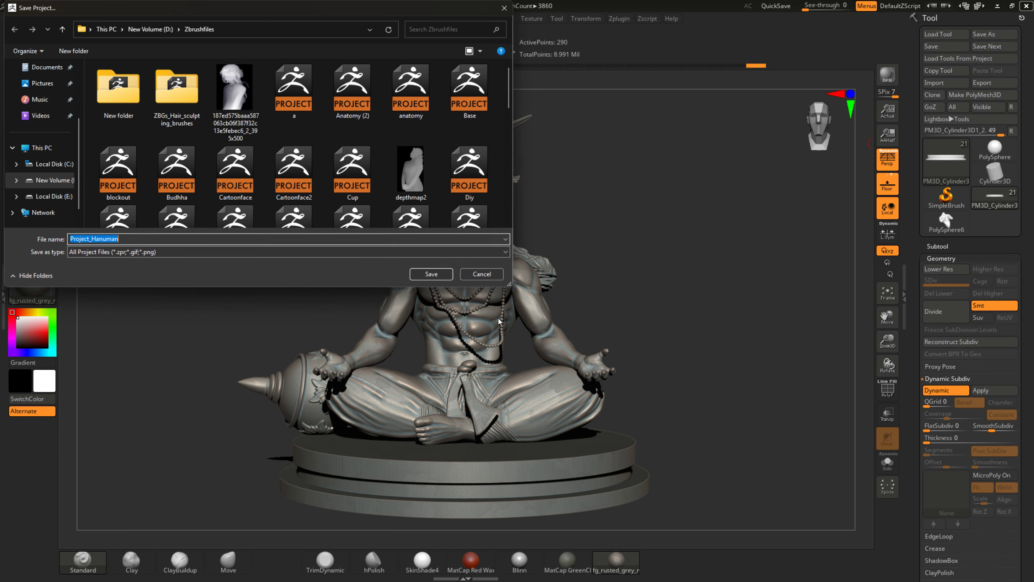
pyautogui.click(441, 280)
pyautogui.click(542, 286)
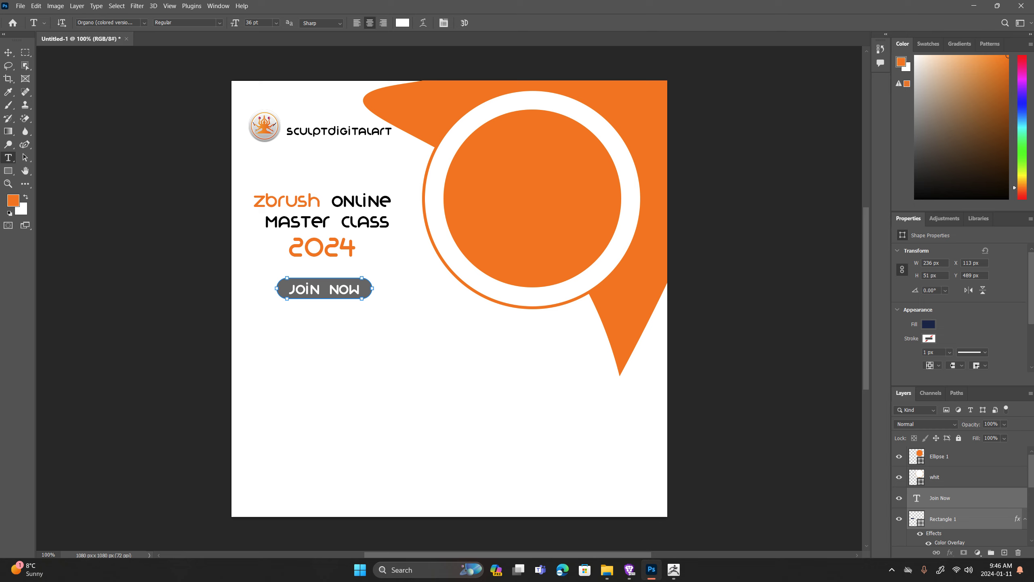
# Place the exported ZBrush Document render above Ellipse 1 as a clipping mask.
pyautogui.press('super+e')
pyautogui.moveTo(623, 302); pyautogui.dragTo(507, 199)
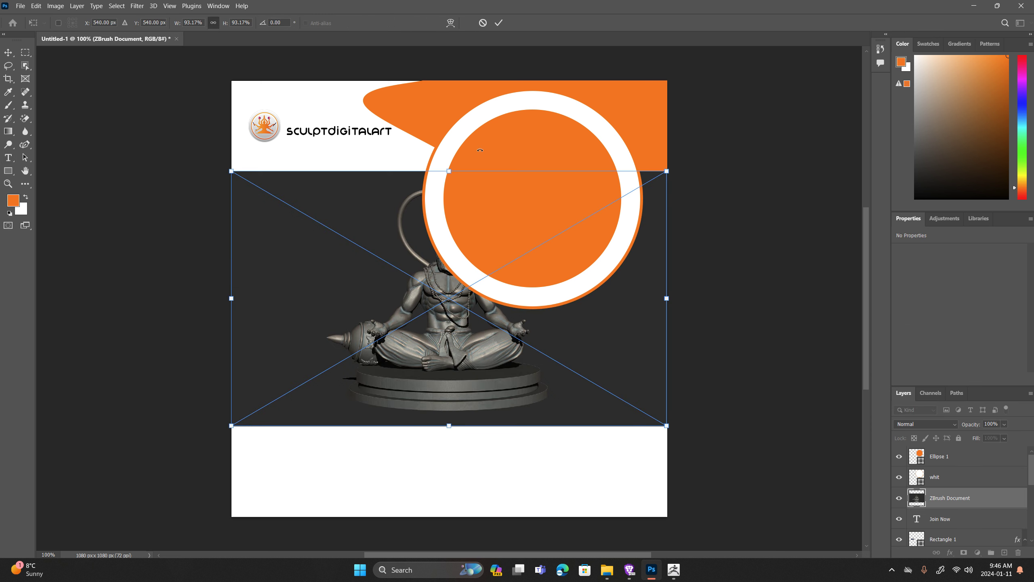
pyautogui.click(498, 23)
pyautogui.moveTo(943, 503); pyautogui.dragTo(949, 453)
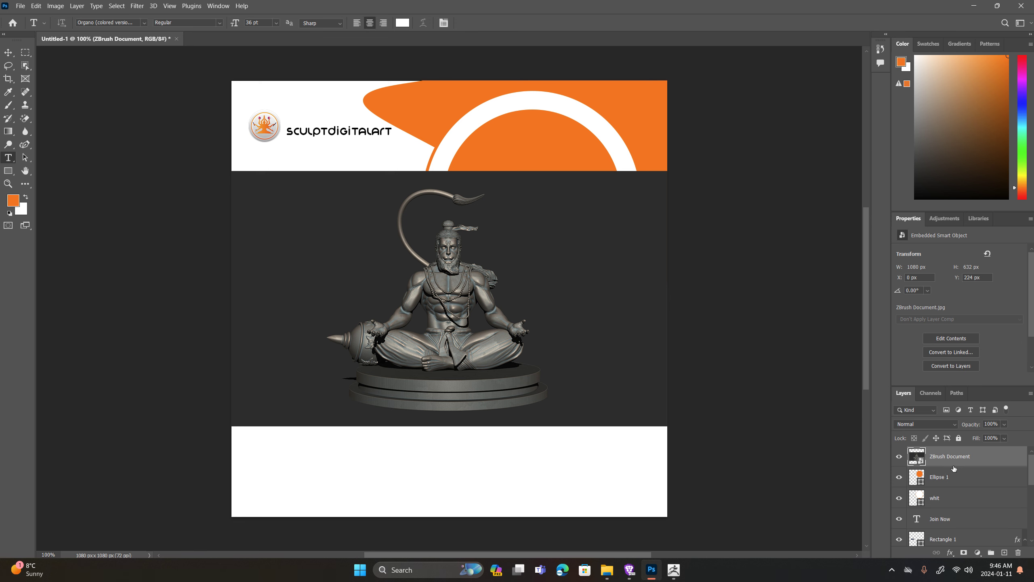
pyautogui.rightClick(902, 449)
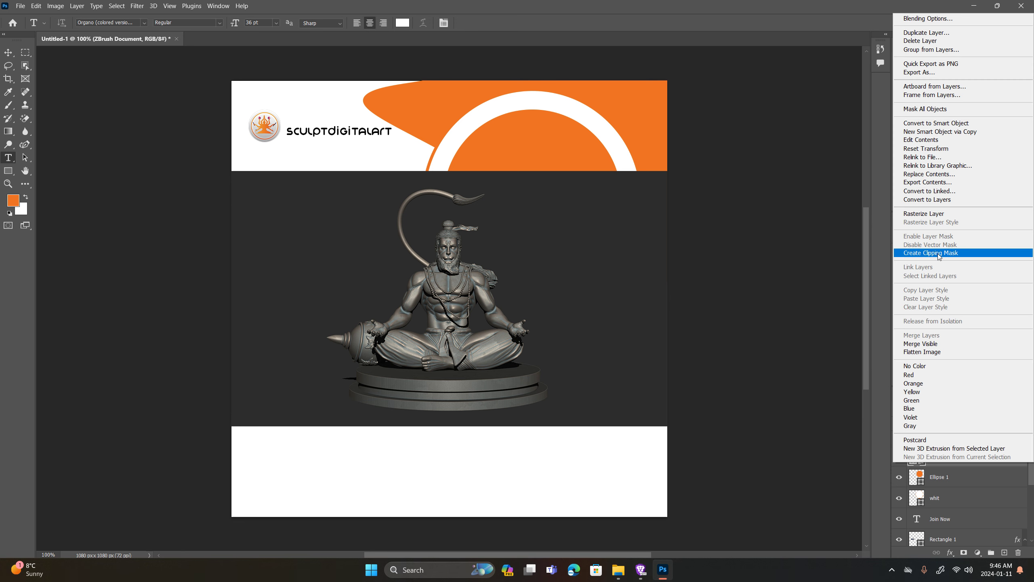
pyautogui.click(938, 253)
# Scale and position the render to 840 × 492 px inside the white ring.
pyautogui.hotkey('ctrl', 't')
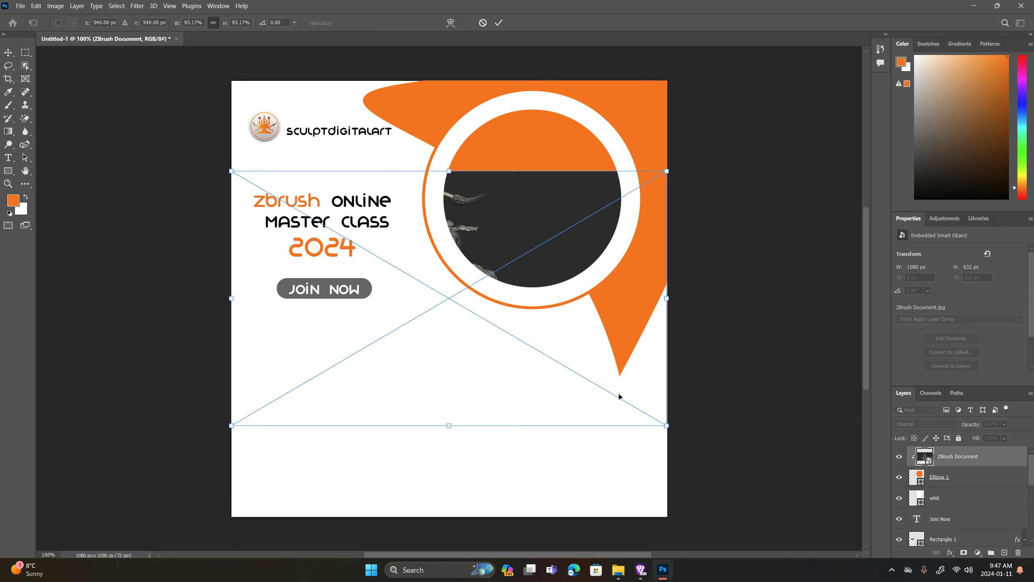
pyautogui.moveTo(545, 270); pyautogui.dragTo(634, 189)
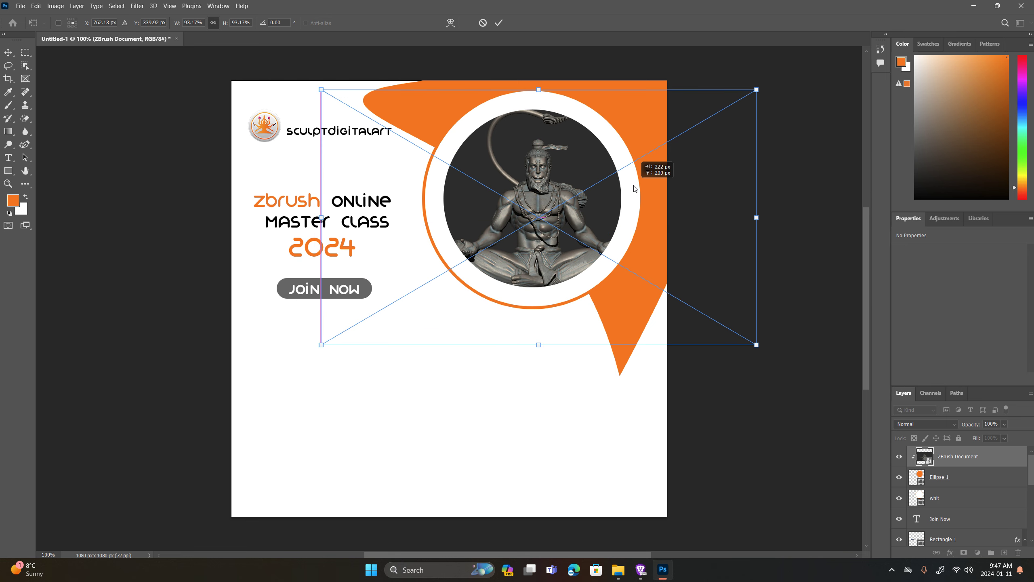
pyautogui.hotkey('ctrl', 'z')
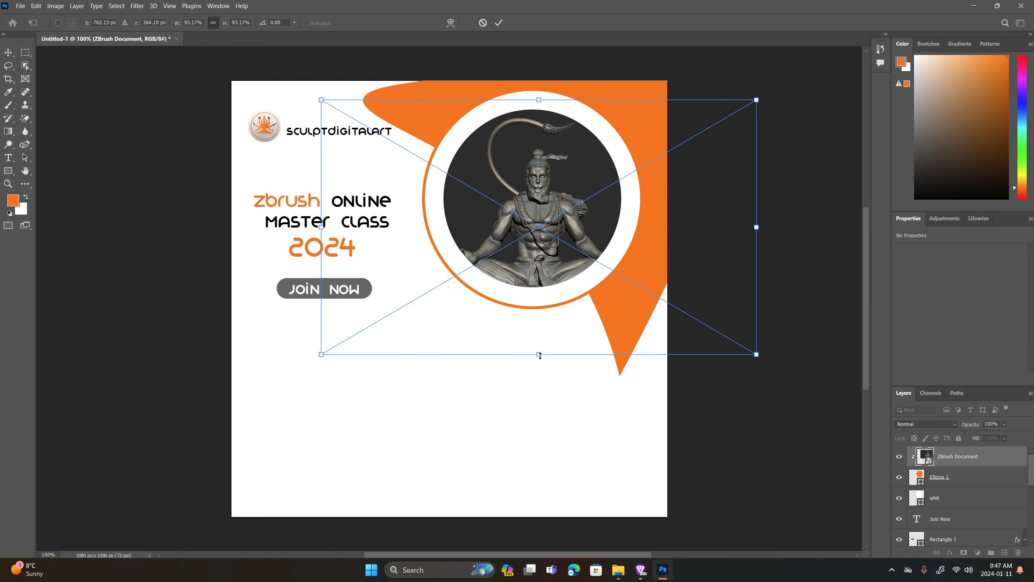
pyautogui.moveTo(540, 355); pyautogui.dragTo(542, 311)
pyautogui.hotkey('ctrl', 'z')
pyautogui.moveTo(544, 356); pyautogui.dragTo(556, 288)
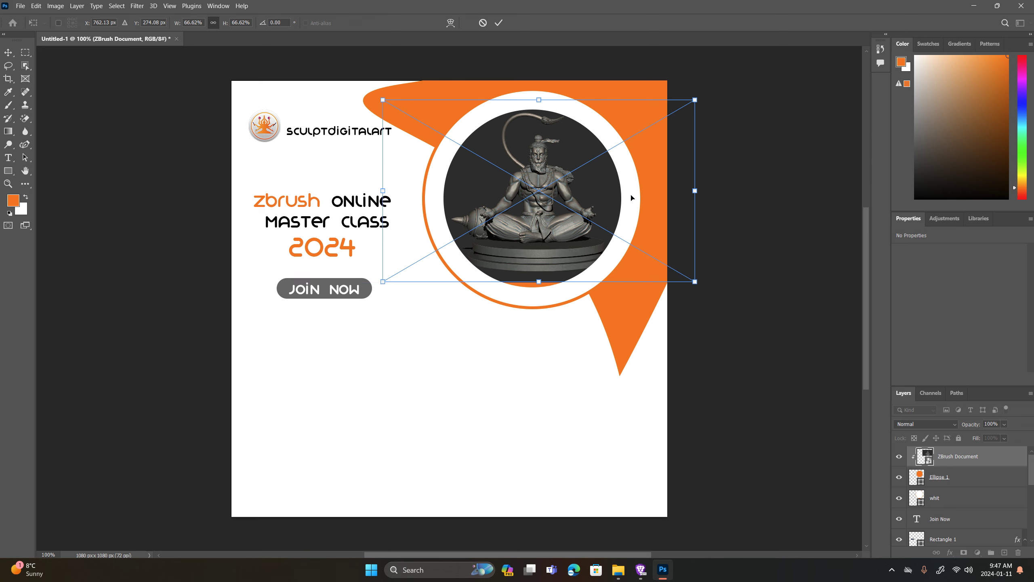
pyautogui.moveTo(539, 285); pyautogui.dragTo(544, 293)
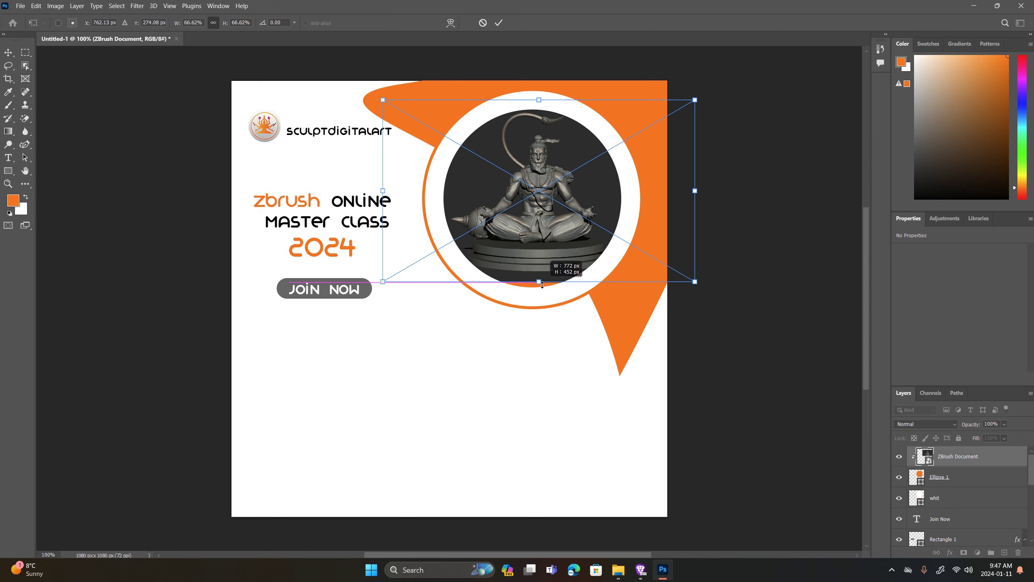
pyautogui.moveTo(543, 292); pyautogui.dragTo(545, 299)
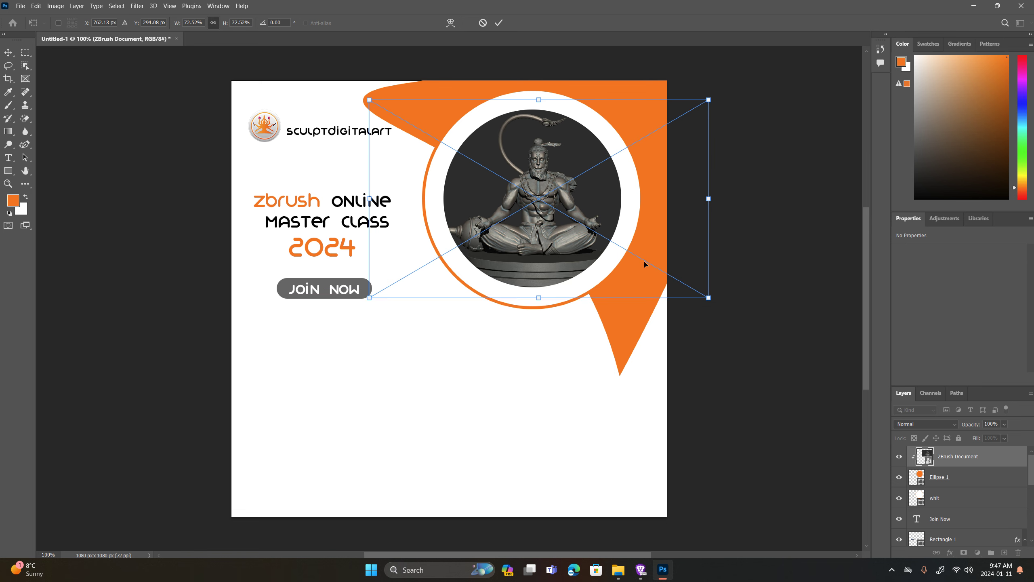
pyautogui.click(498, 23)
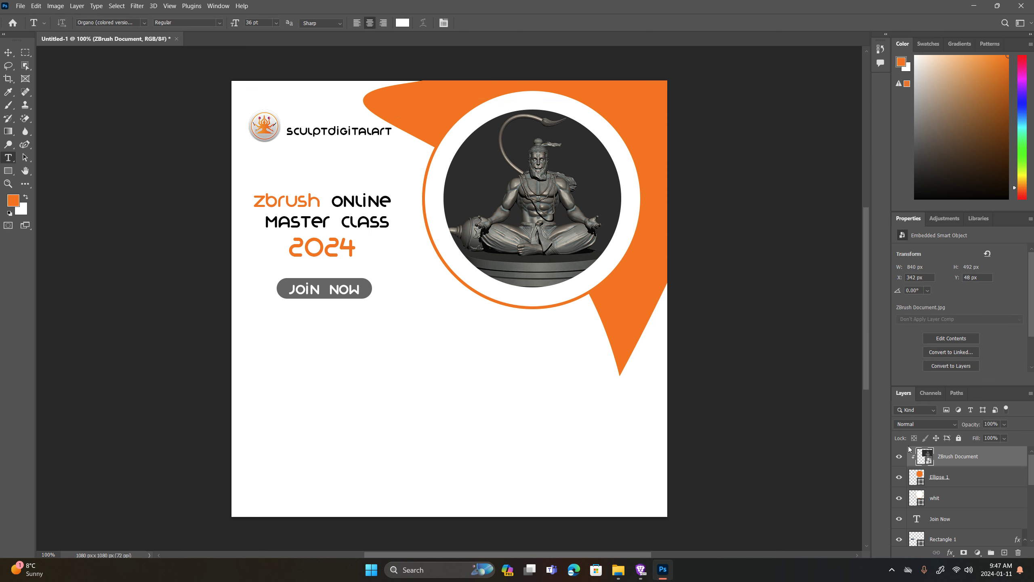
pyautogui.hotkey('ctrl', 't')
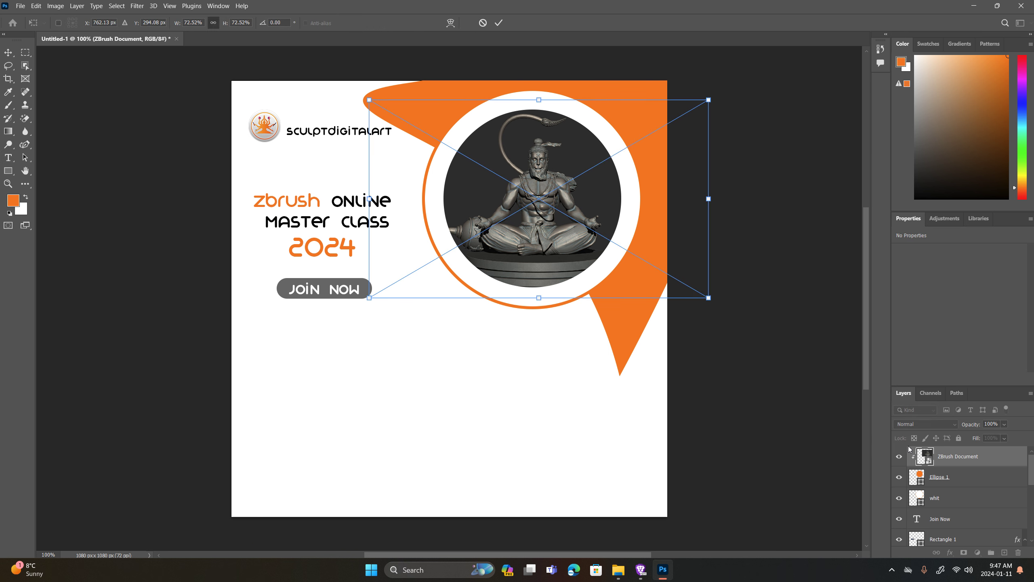
pyautogui.moveTo(678, 265); pyautogui.dragTo(683, 269)
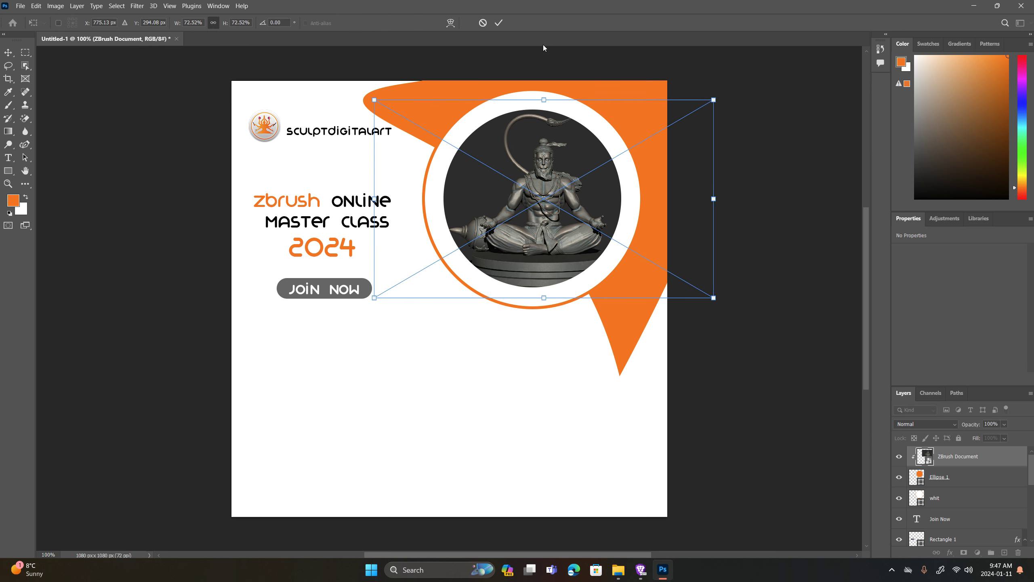
pyautogui.click(498, 23)
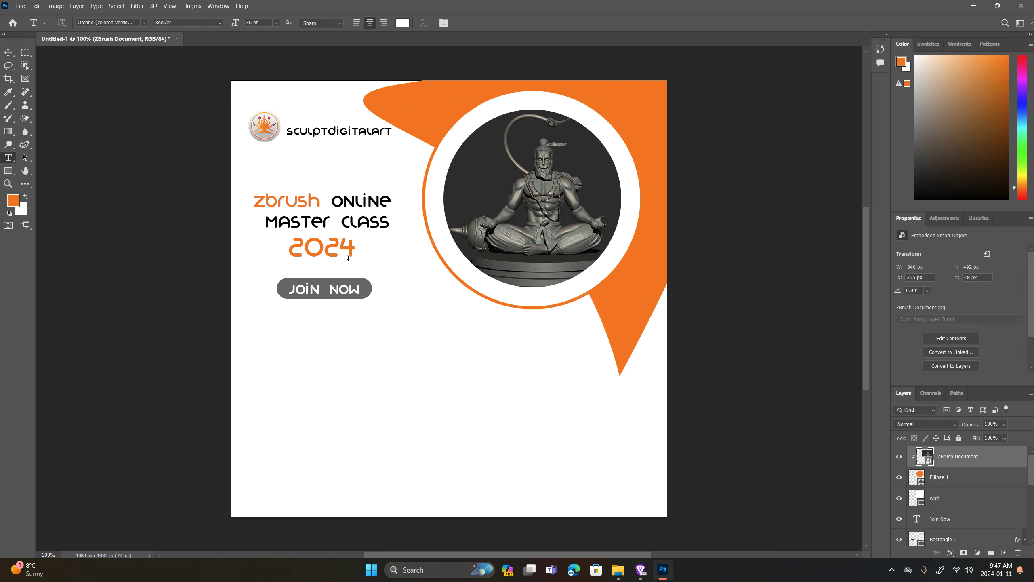
# Stretch the Ellipse 1 circle taller at top and bottom so it encloses more of the statue.
pyautogui.click(951, 484)
pyautogui.hotkey('ctrl', 't')
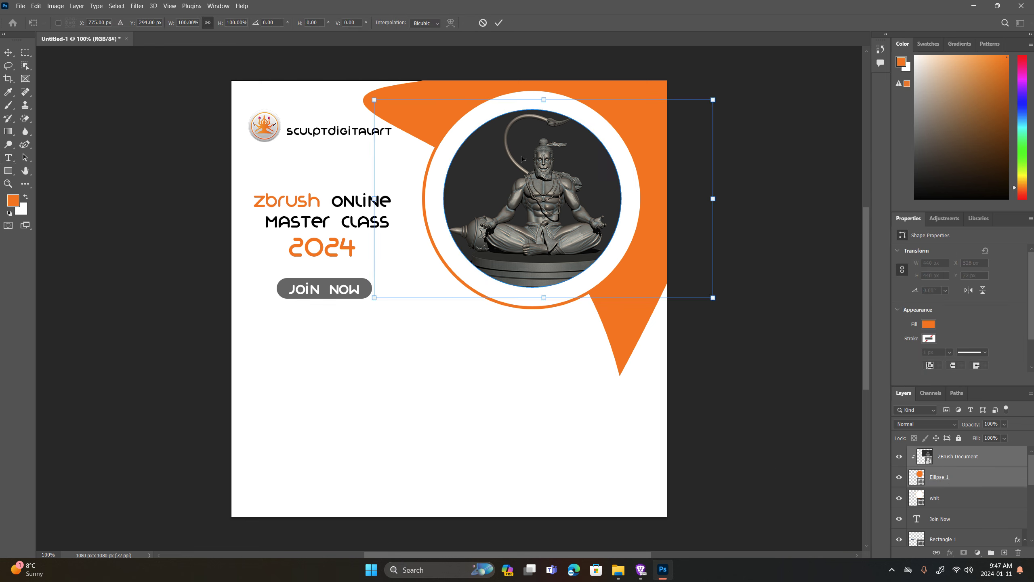
pyautogui.moveTo(544, 100); pyautogui.dragTo(546, 90)
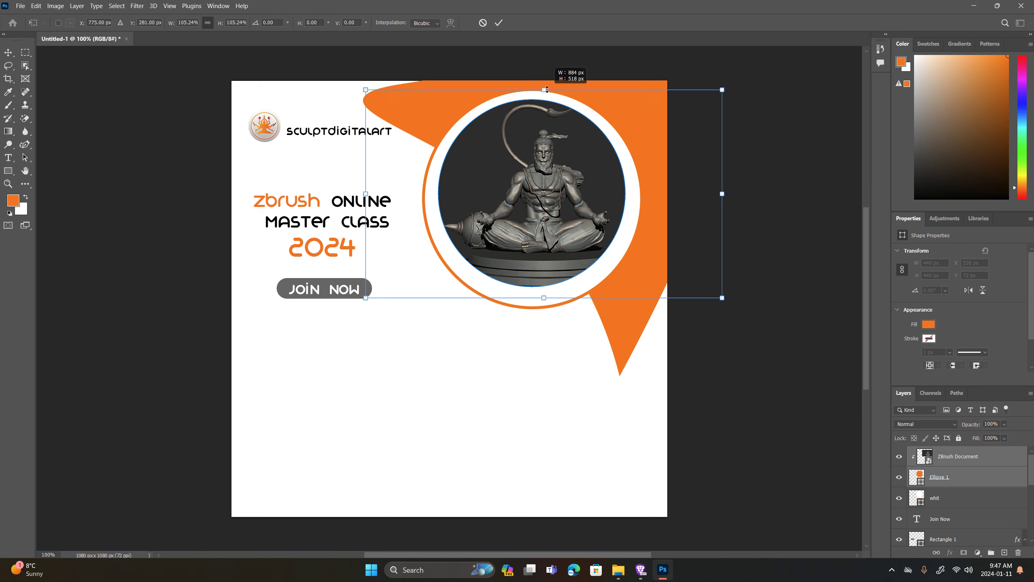
pyautogui.moveTo(545, 298); pyautogui.dragTo(544, 312)
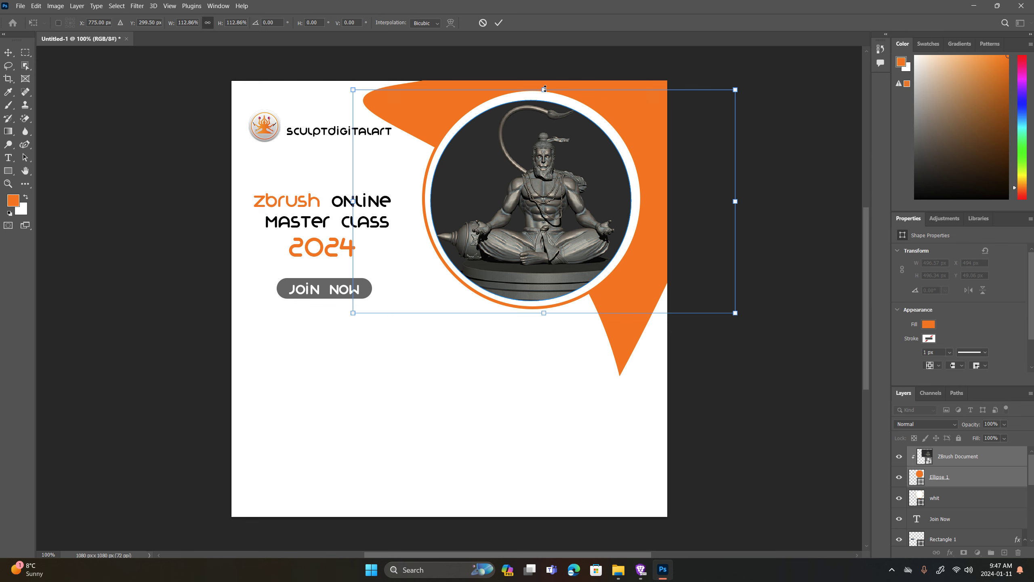
pyautogui.moveTo(544, 88); pyautogui.dragTo(546, 86)
pyautogui.click(498, 22)
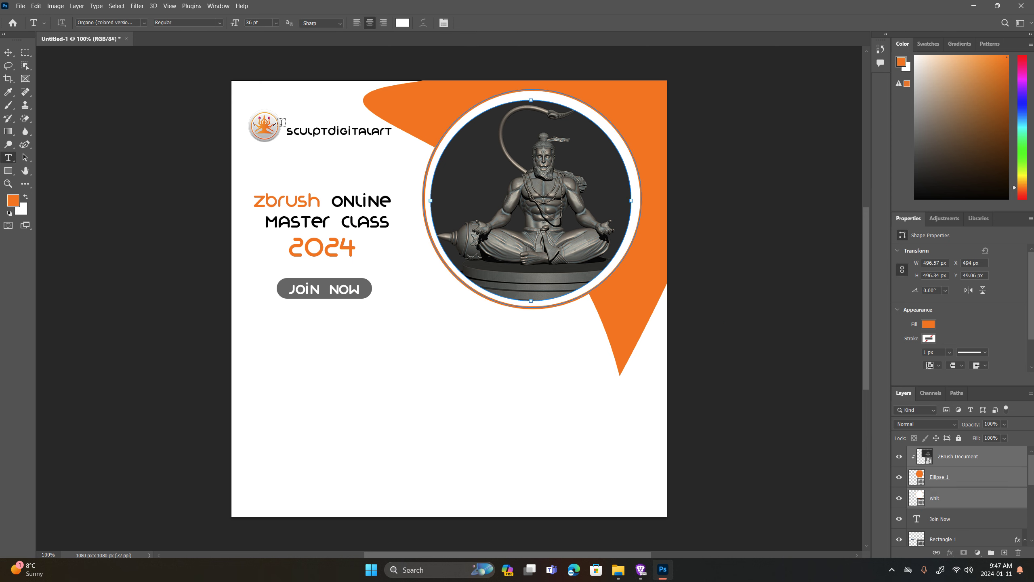
# Align the circle, ring and render horizontally and vertically with each other.
pyautogui.click(8, 53)
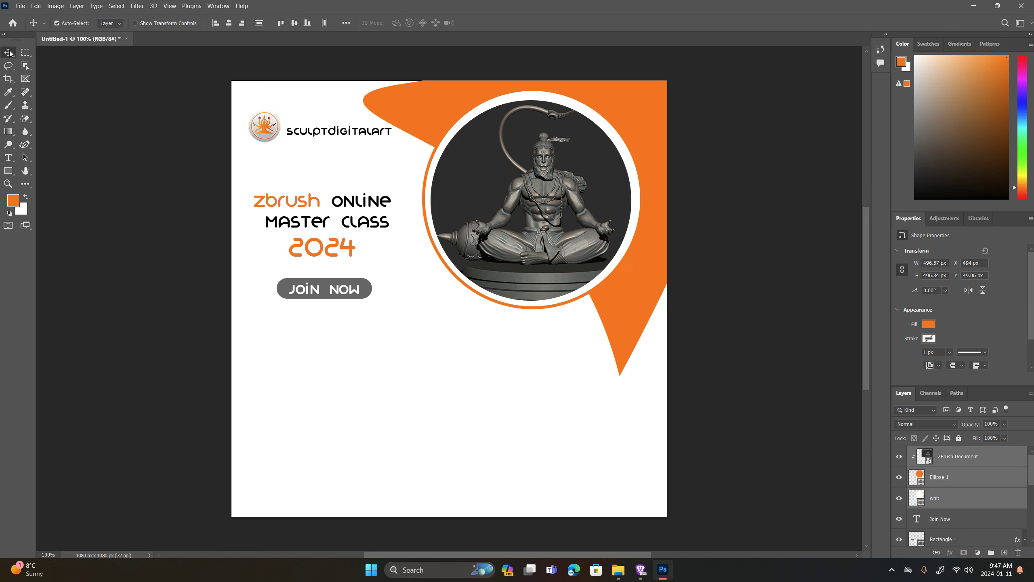
pyautogui.click(228, 22)
pyautogui.click(294, 22)
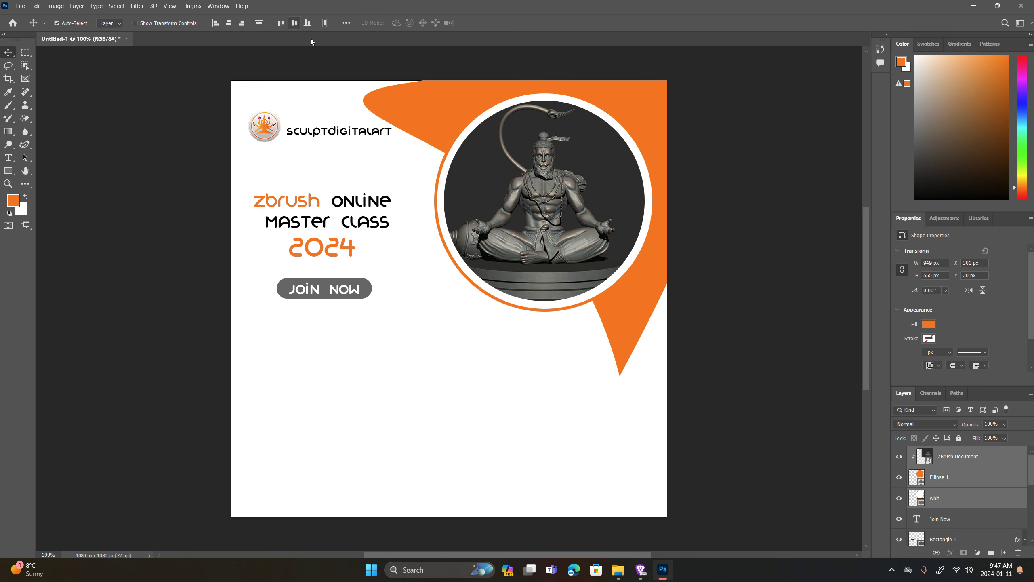
# Nudge the ZBrush Document render 2 px right and 1 px down, to X 316, Y 22.
pyautogui.click(716, 308)
pyautogui.click(962, 465)
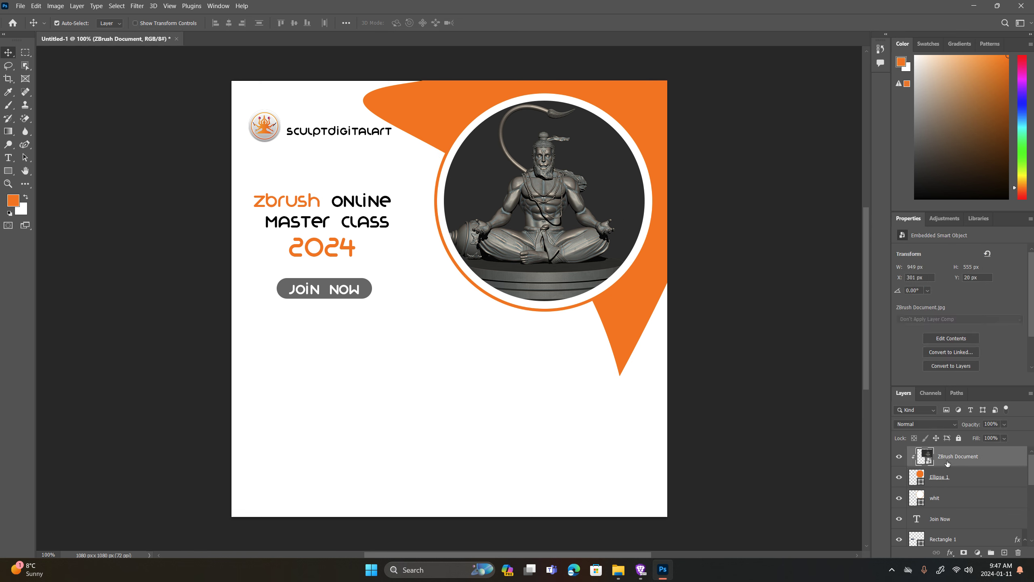
pyautogui.press('Right')
pyautogui.press('Right')
pyautogui.press('Right')
pyautogui.press('Right')
pyautogui.press('Right')
pyautogui.press('Right')
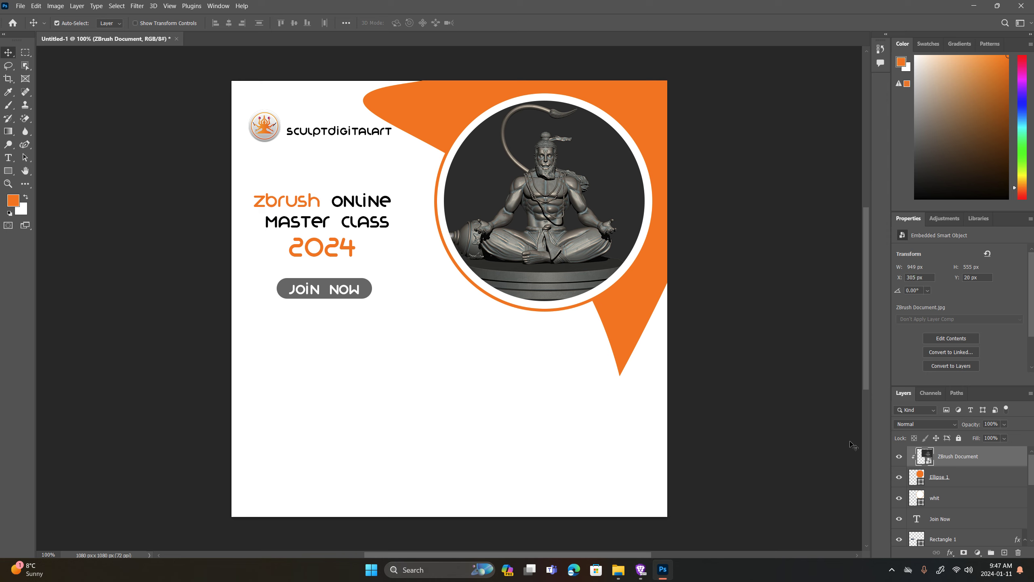
pyautogui.press('Right')
pyautogui.press('Right')
pyautogui.press('Right')
pyautogui.press('Down')
pyautogui.press('Down')
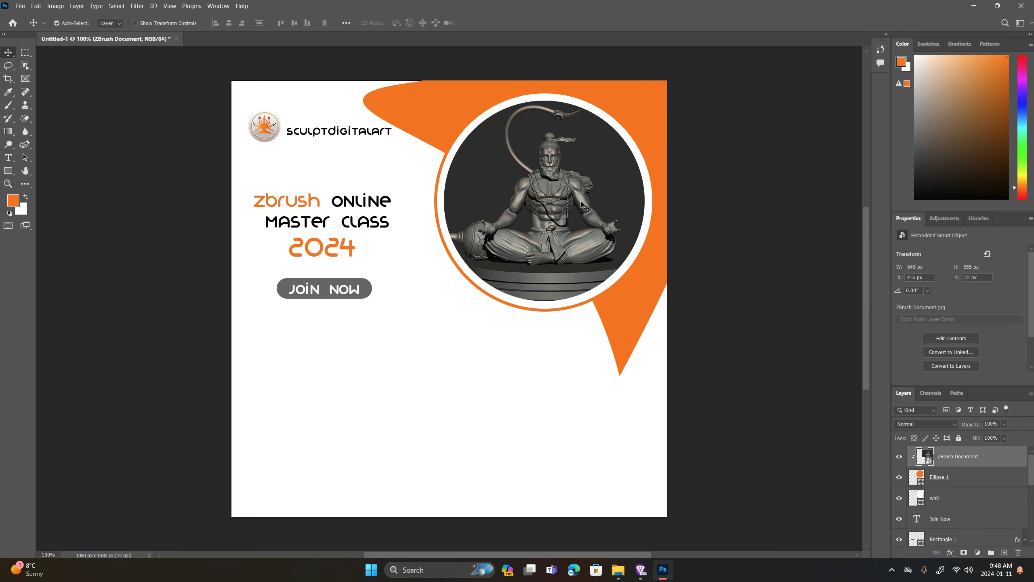
pyautogui.scroll(-3, 419, 306)
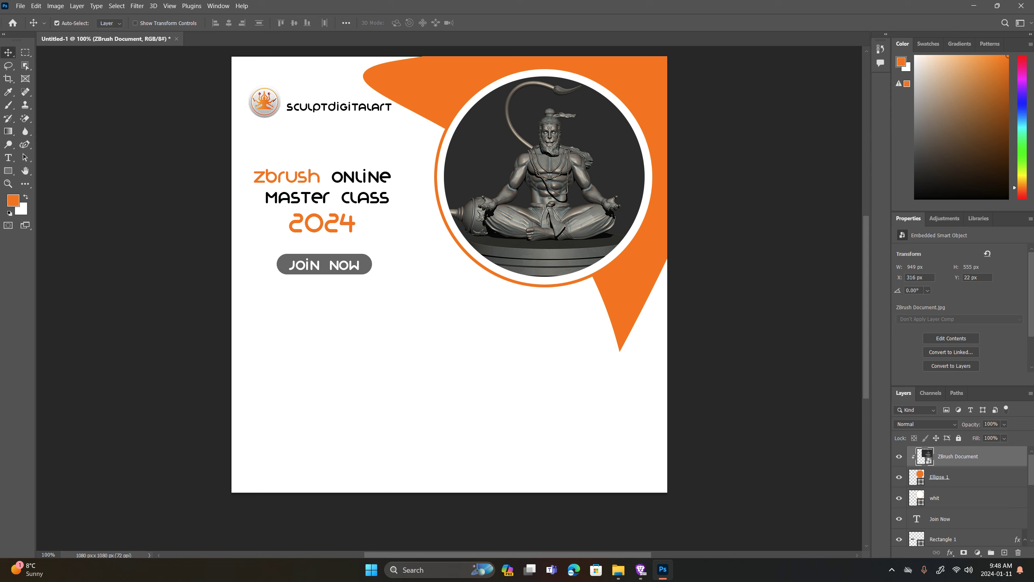
# Begin a new Organo 36 pt type layer, Layer 1, beneath the JOIN NOW button.
pyautogui.click(618, 569)
pyautogui.click(9, 162)
pyautogui.click(8, 158)
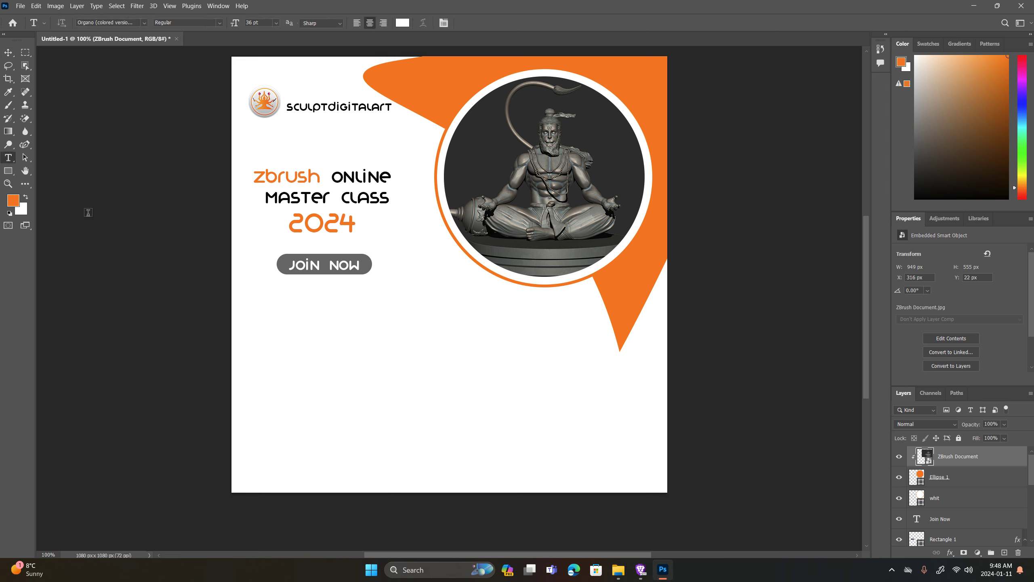
pyautogui.click(300, 309)
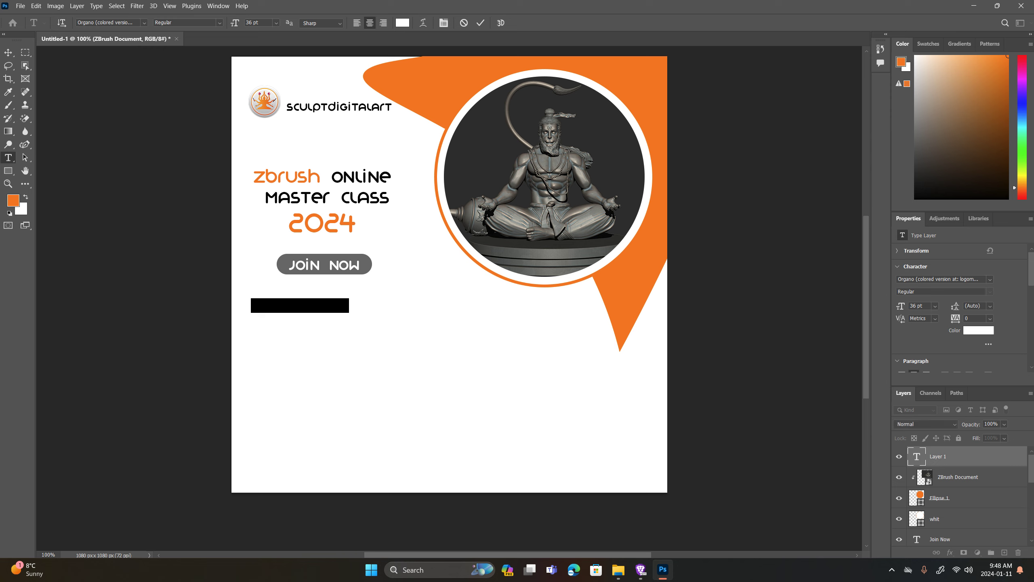
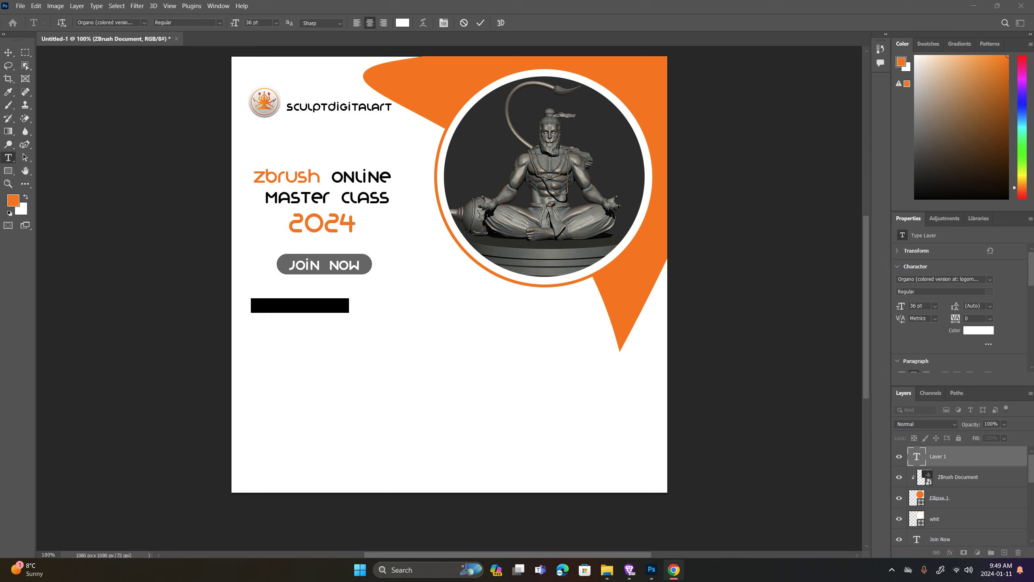
# Paste the course description into the text line and colour it black (#000000).
pyautogui.click(319, 311)
pyautogui.hotkey('ctrl', 'a')
pyautogui.hotkey('ctrl', 'v')
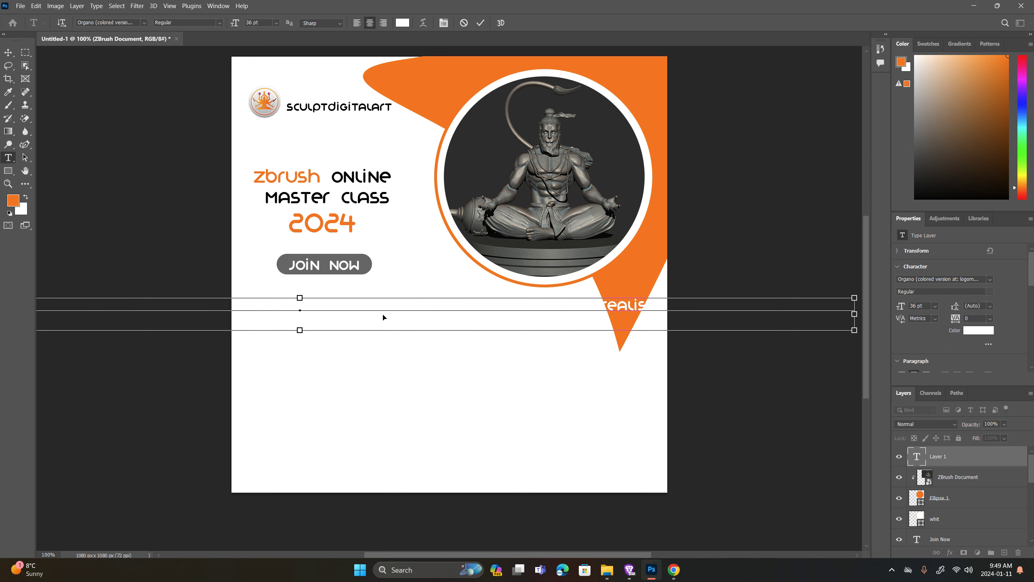
pyautogui.hotkey('ctrl', 'a')
pyautogui.click(403, 23)
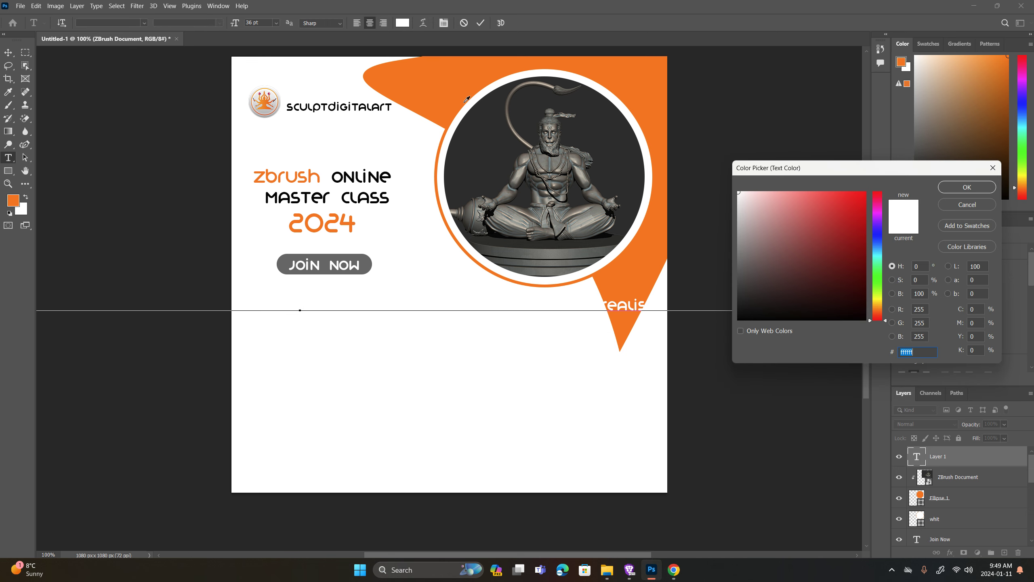
pyautogui.write('000000')
pyautogui.click(967, 187)
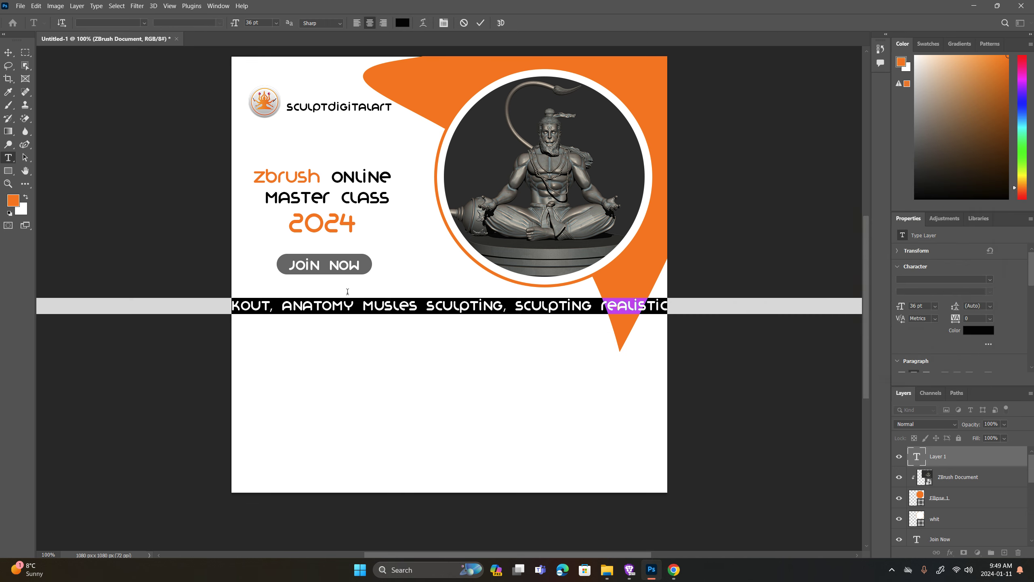
# Delete all the text on the line and commit the now-empty text layer.
pyautogui.click(375, 306)
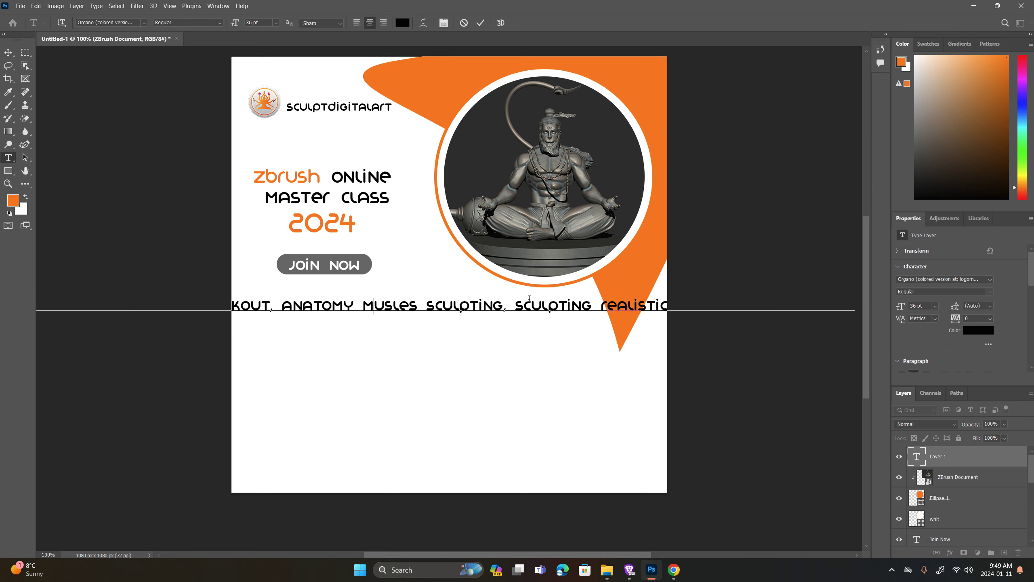
pyautogui.hotkey('ctrl', 'a')
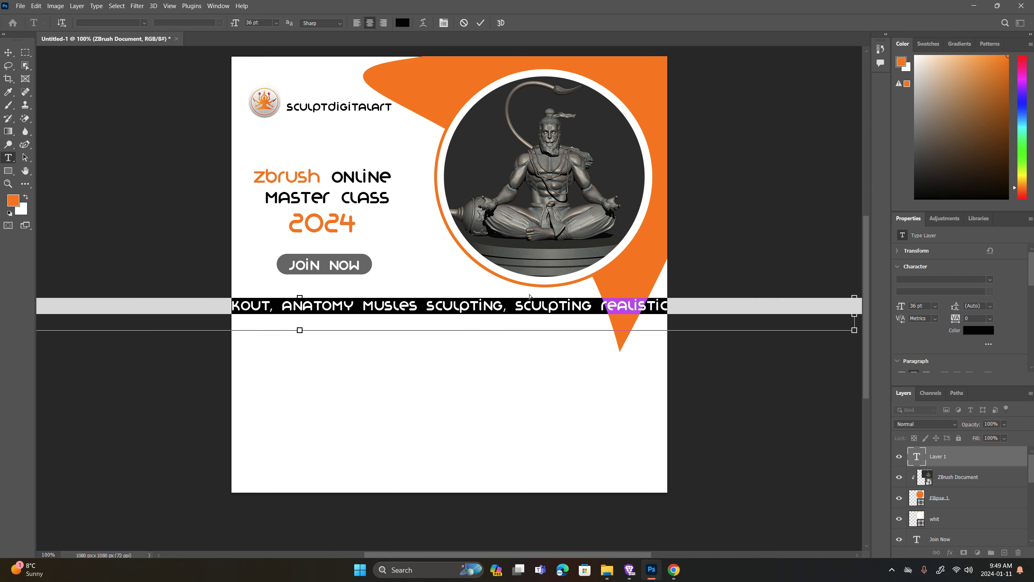
pyautogui.press('BackSpace')
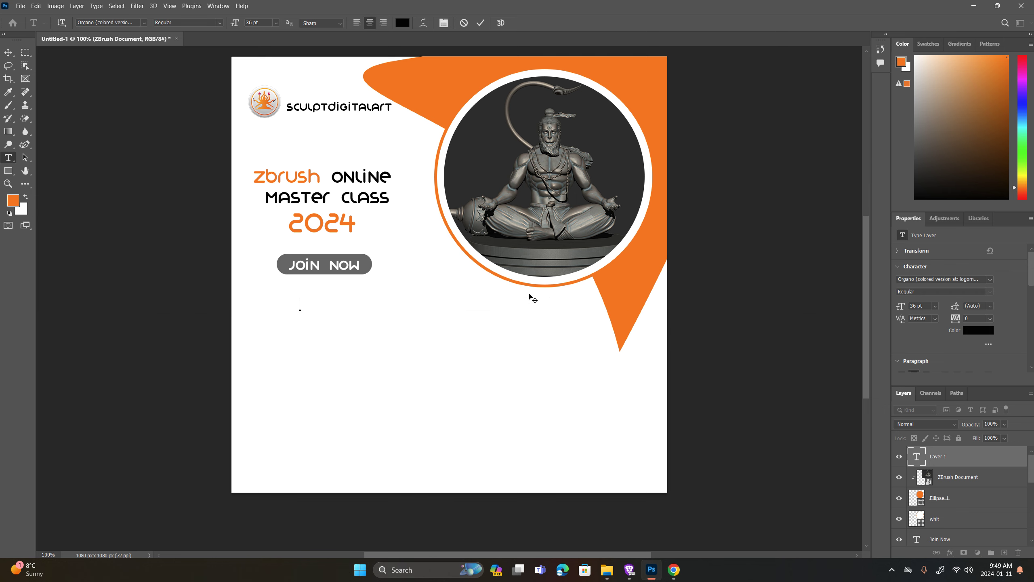
pyautogui.click(517, 208)
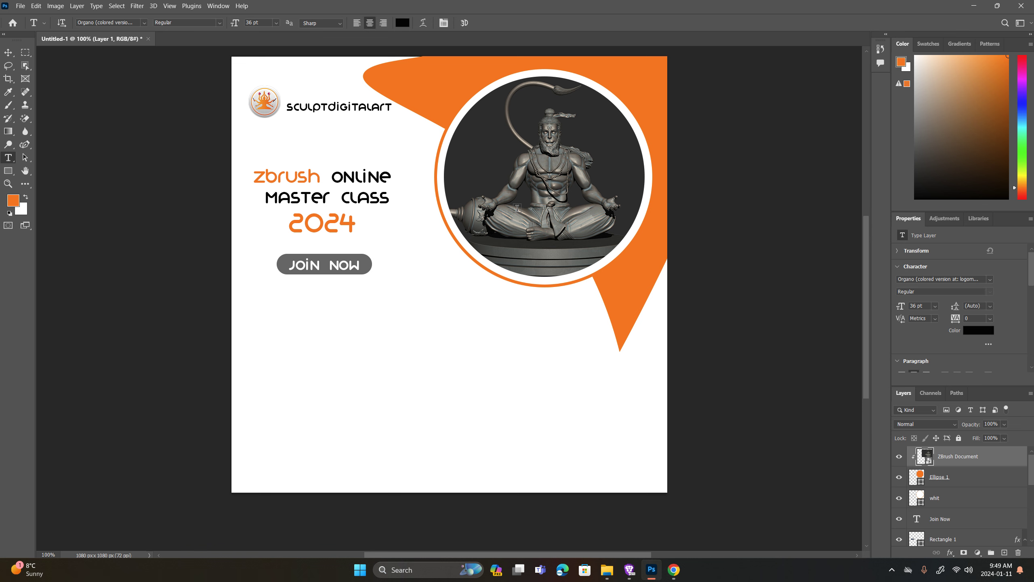
# Draw a wide paragraph box below JOIN NOW and paste in the course description at 24 pt.
pyautogui.moveTo(298, 324); pyautogui.dragTo(607, 384)
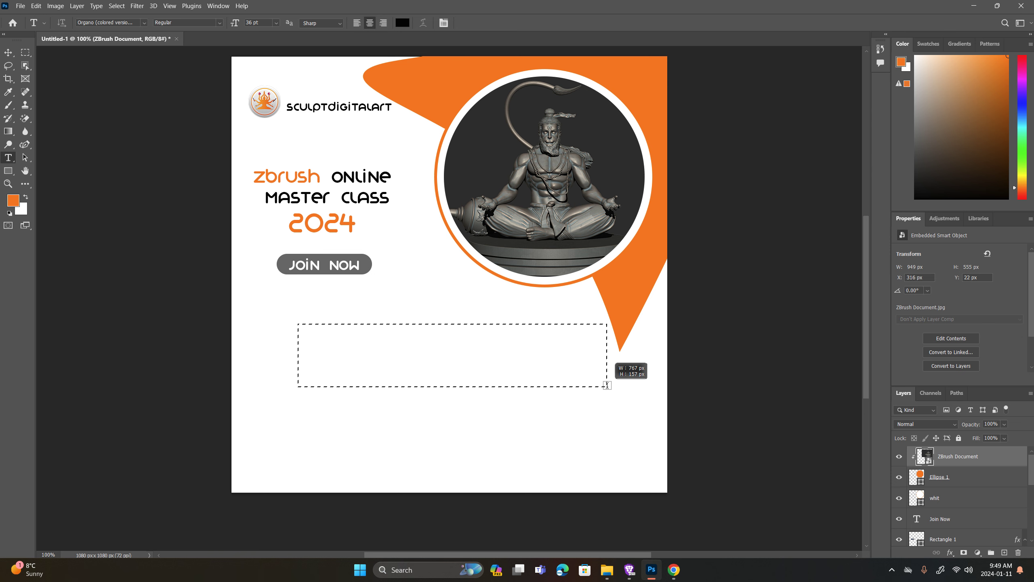
pyautogui.moveTo(607, 384); pyautogui.dragTo(639, 381)
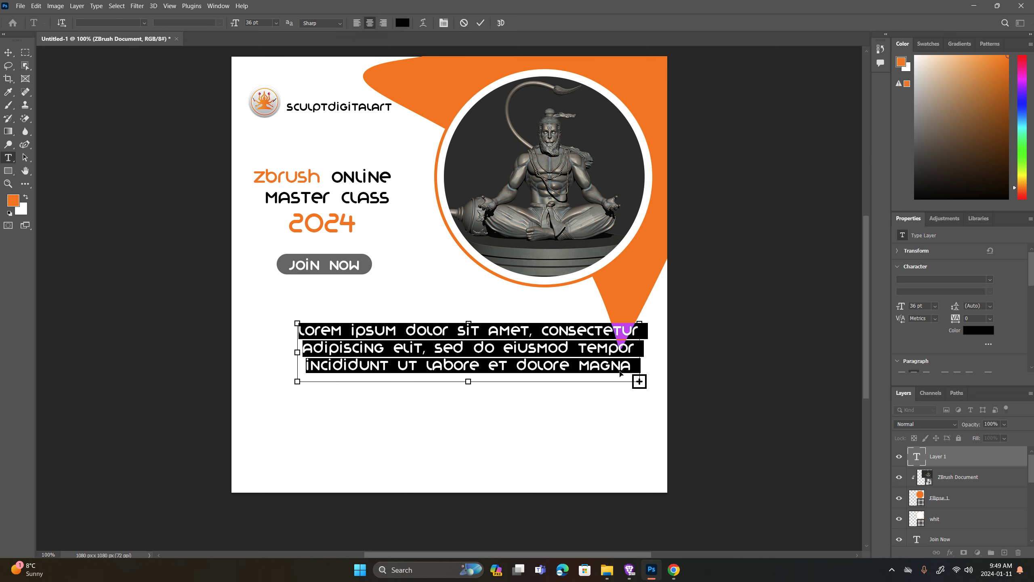
pyautogui.hotkey('ctrl', 'v')
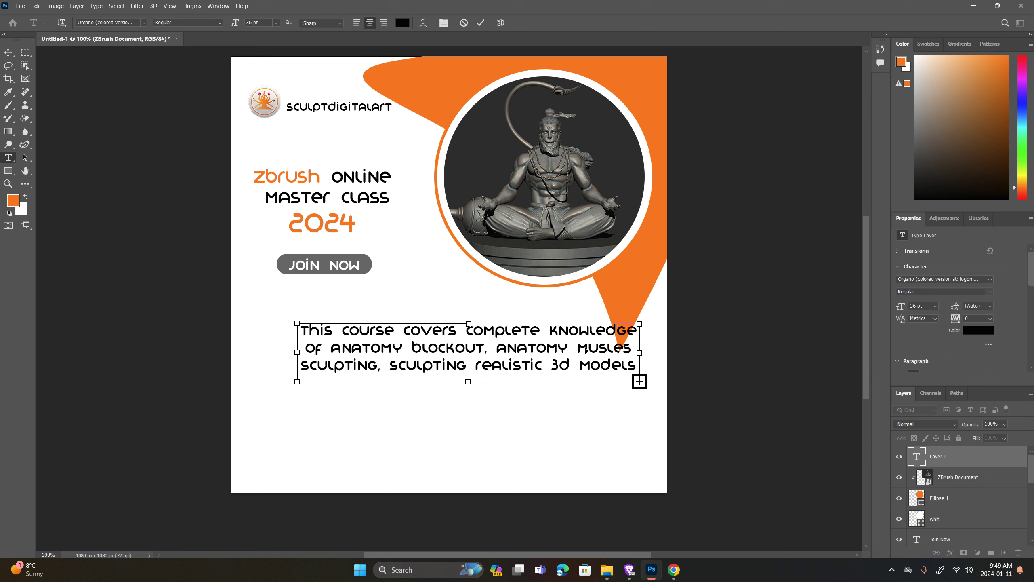
pyautogui.hotkey('ctrl', 'a')
pyautogui.click(275, 24)
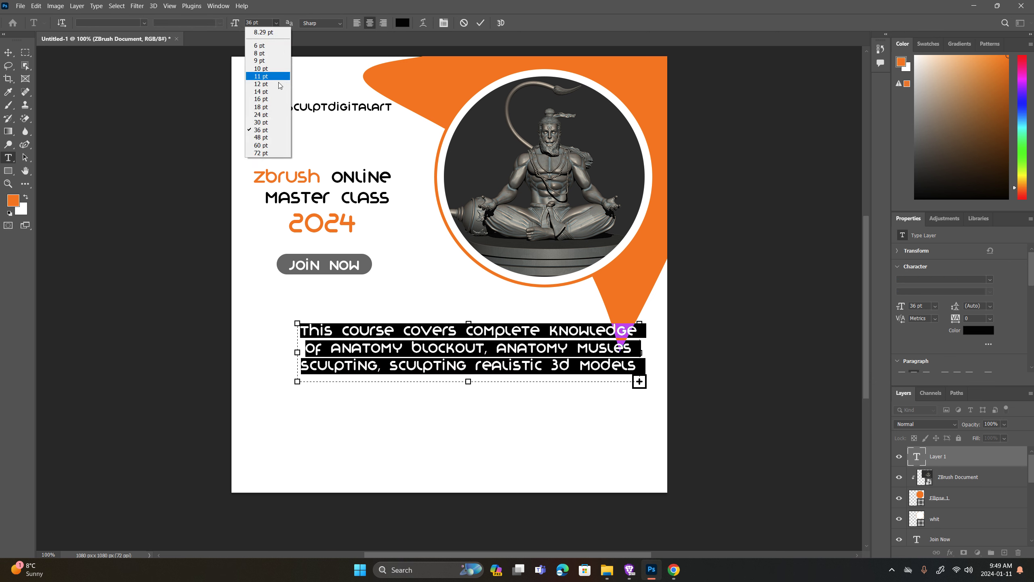
pyautogui.click(270, 116)
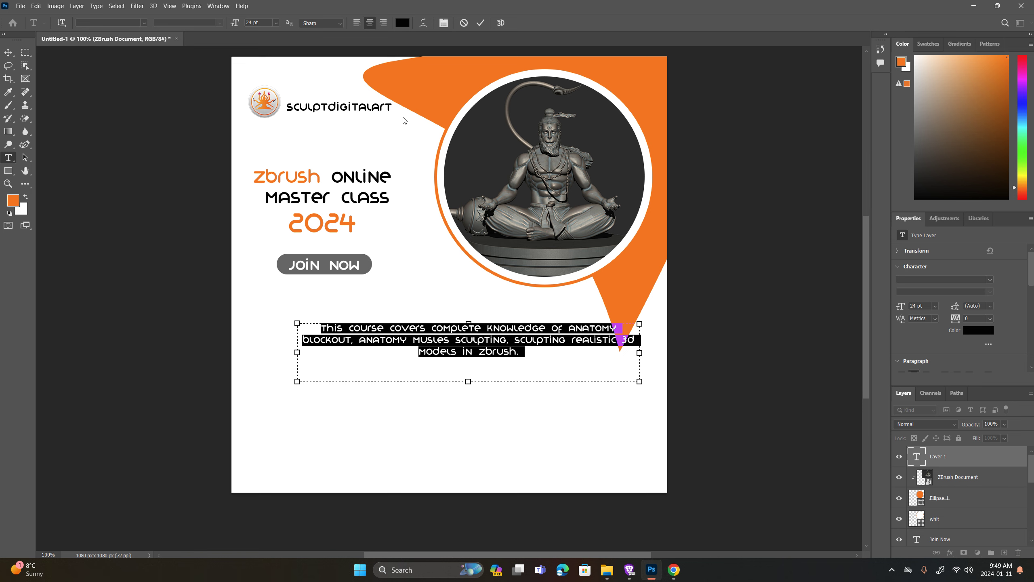
pyautogui.click(480, 22)
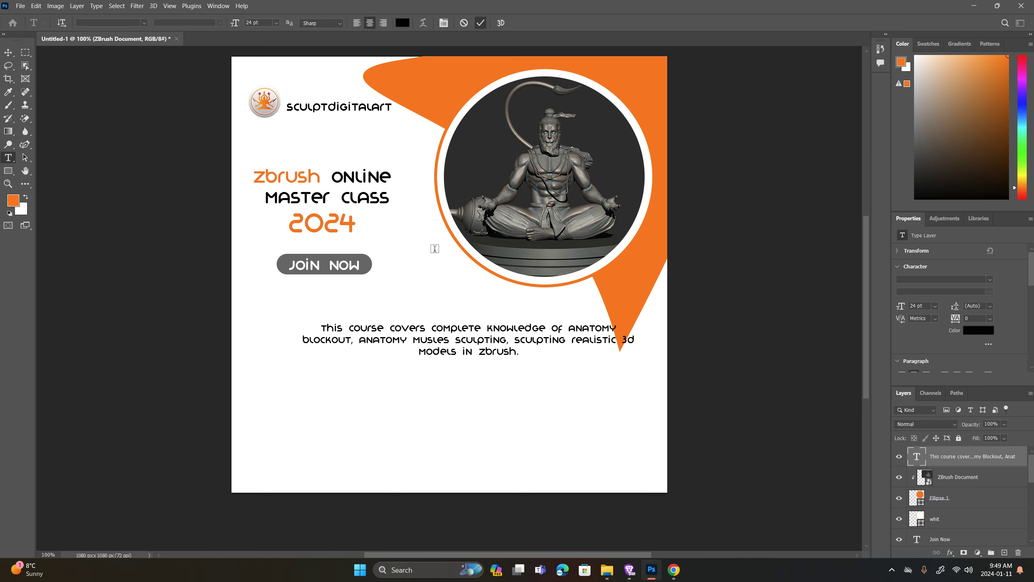
# Move the paragraph up under JOIN NOW and shrink its box height to fit the text.
pyautogui.click(8, 52)
pyautogui.moveTo(441, 339); pyautogui.dragTo(387, 331)
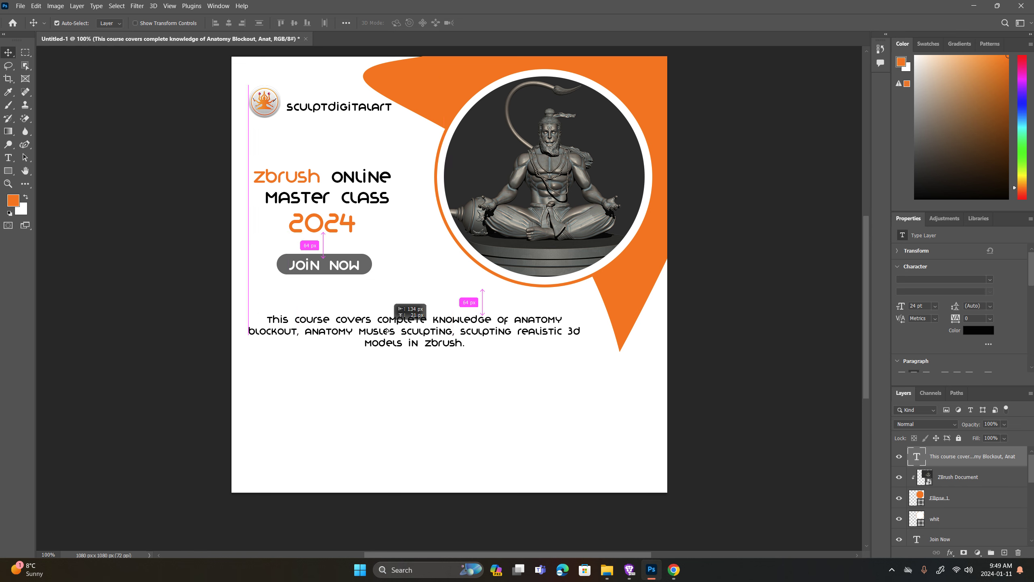
pyautogui.moveTo(386, 331); pyautogui.dragTo(397, 316)
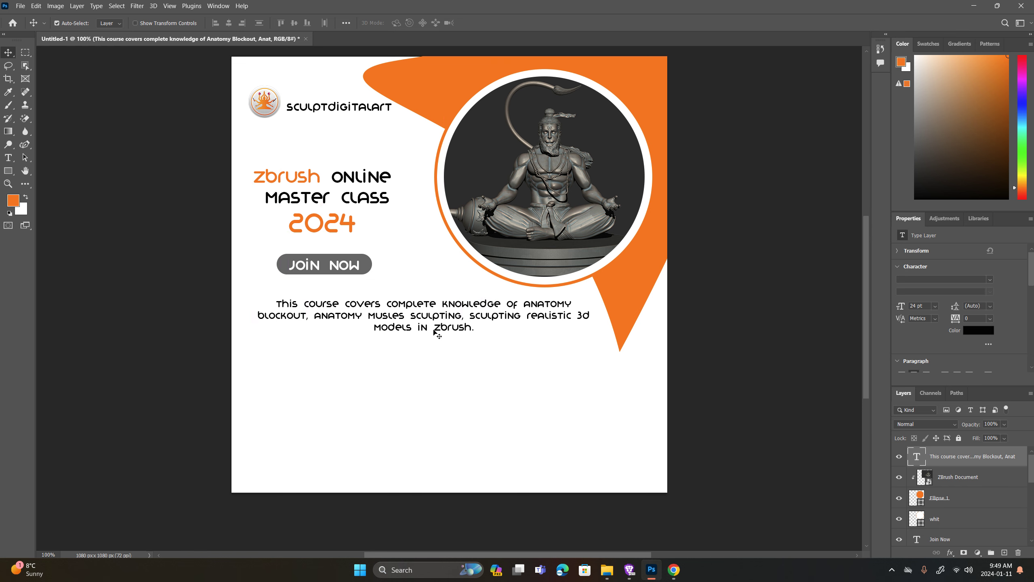
pyautogui.click(5, 160)
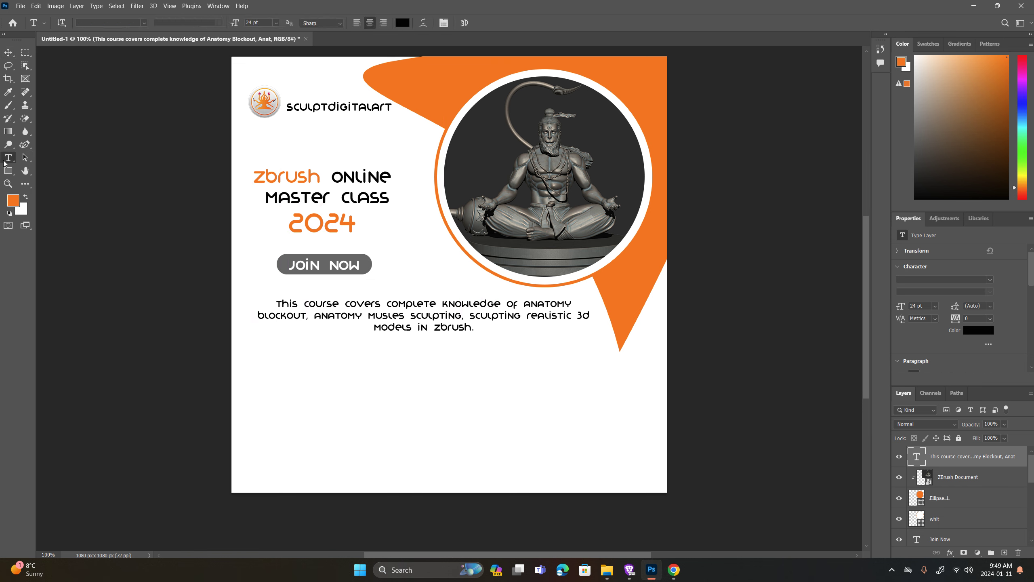
pyautogui.click(420, 346)
pyautogui.moveTo(423, 357); pyautogui.dragTo(427, 340)
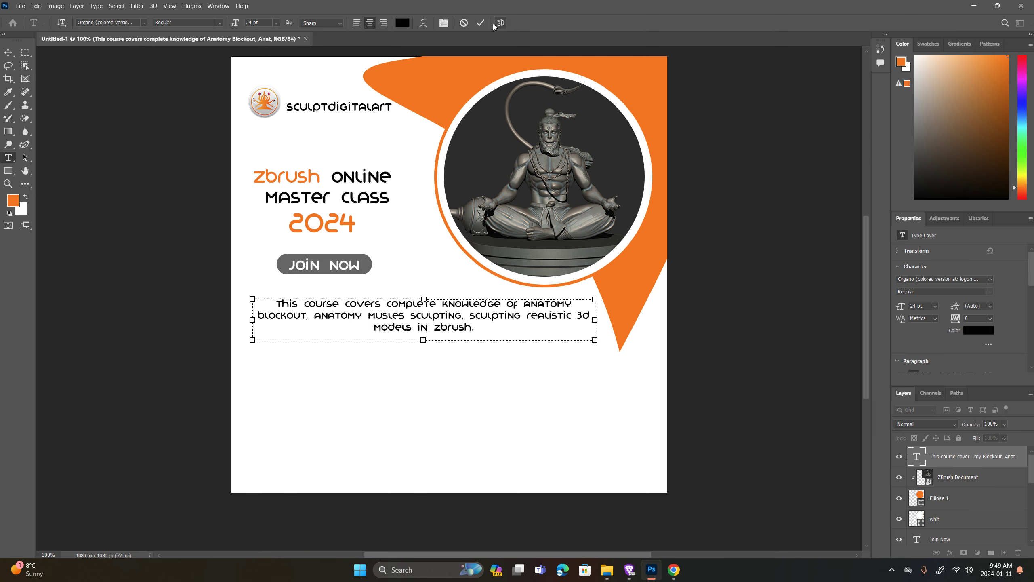
# Recolour the whole course description paragraph dark grey #404040 and commit it.
pyautogui.click(481, 23)
pyautogui.click(322, 304)
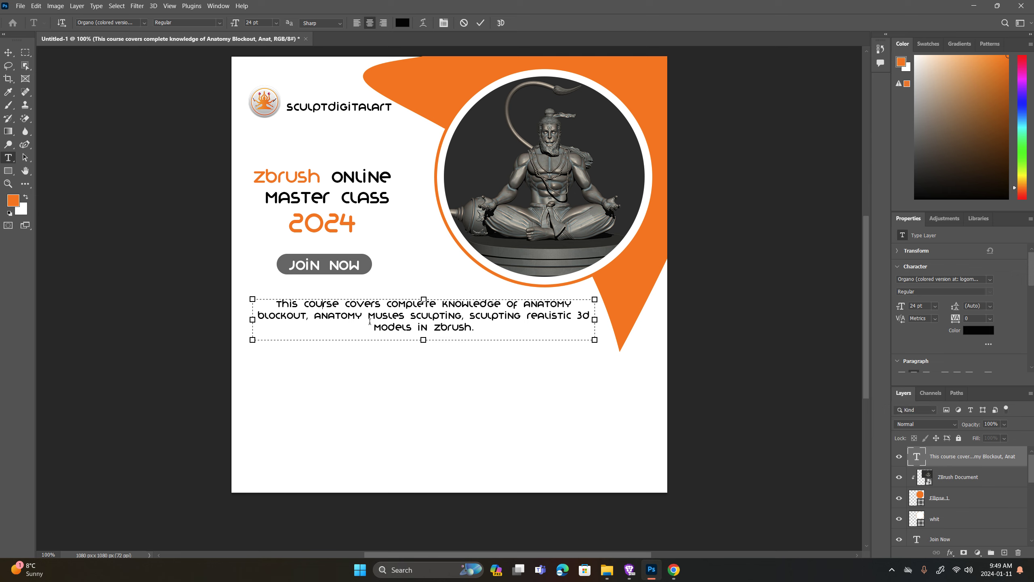
pyautogui.hotkey('ctrl', 'a')
pyautogui.click(401, 23)
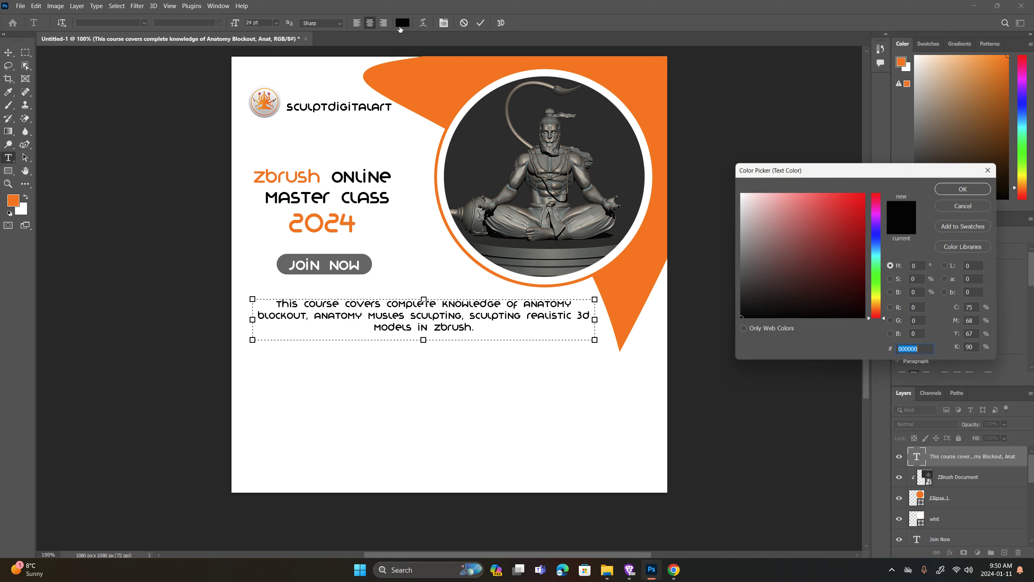
pyautogui.click(328, 259)
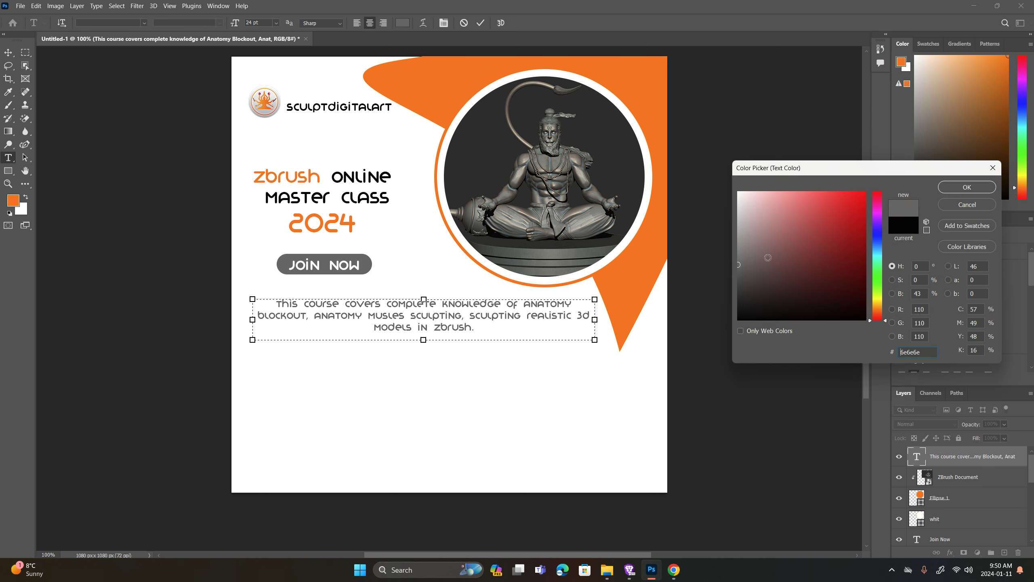
pyautogui.click(773, 273)
pyautogui.click(738, 287)
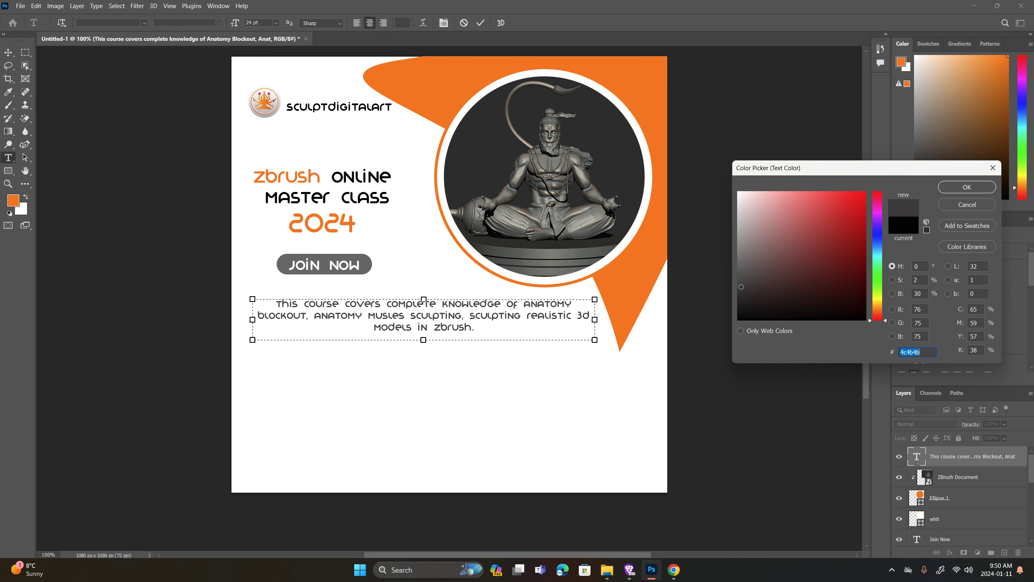
pyautogui.click(943, 194)
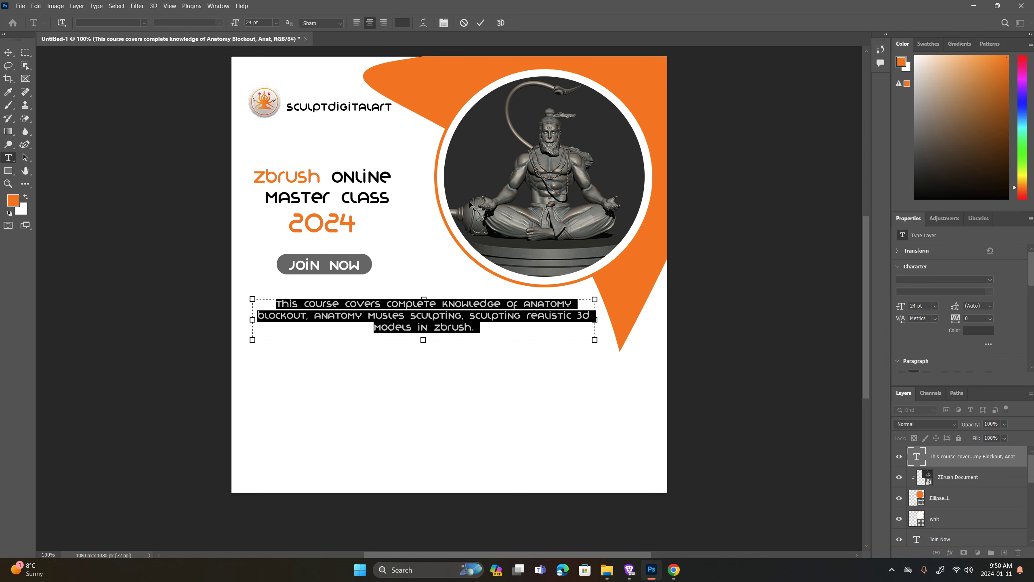
pyautogui.click(480, 23)
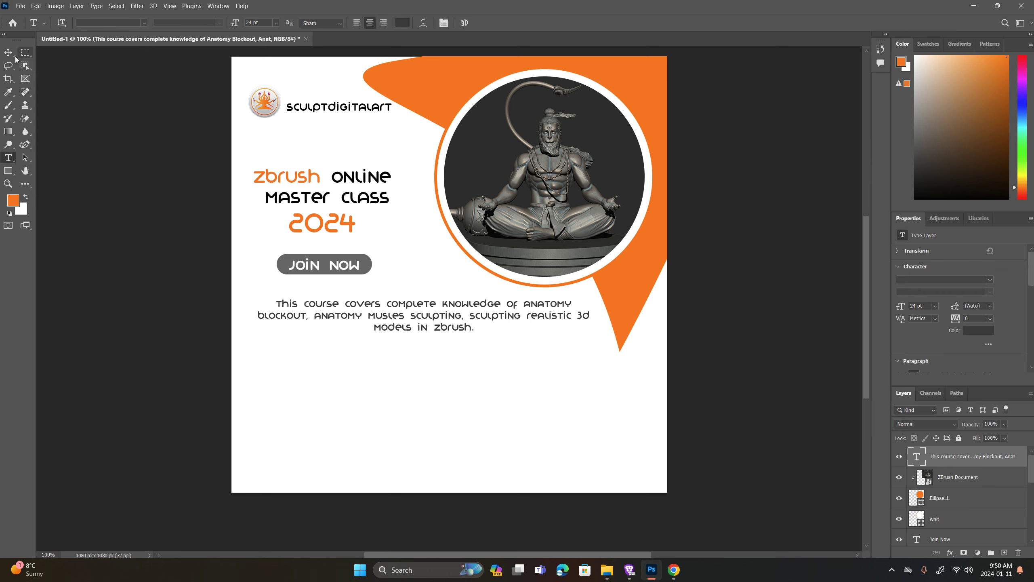
pyautogui.click(11, 55)
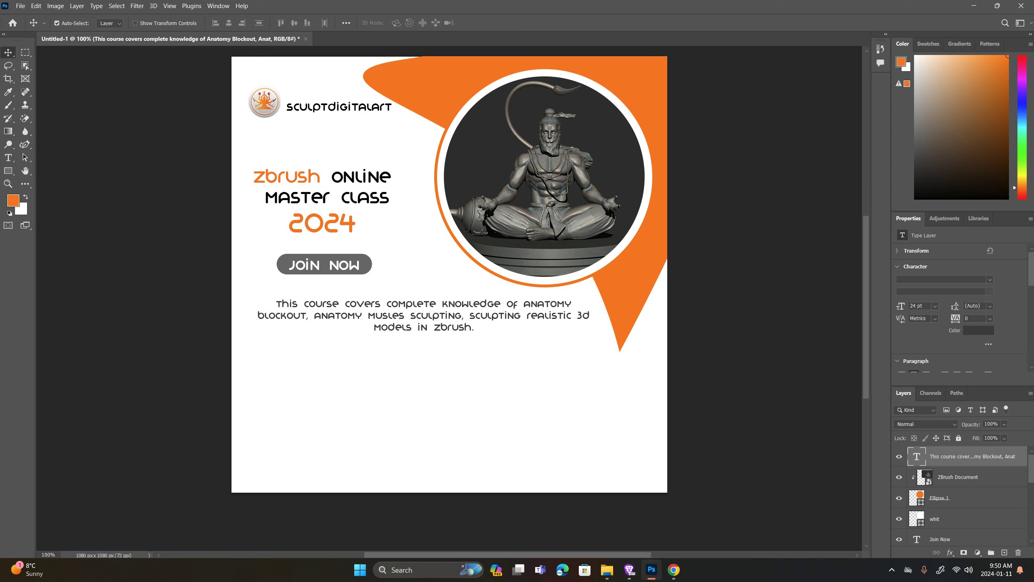
pyautogui.click(673, 569)
# Paste the contact phone number into a new text layer and enlarge its font size.
pyautogui.click(14, 166)
pyautogui.press('t')
pyautogui.hotkey('ctrl', 'v')
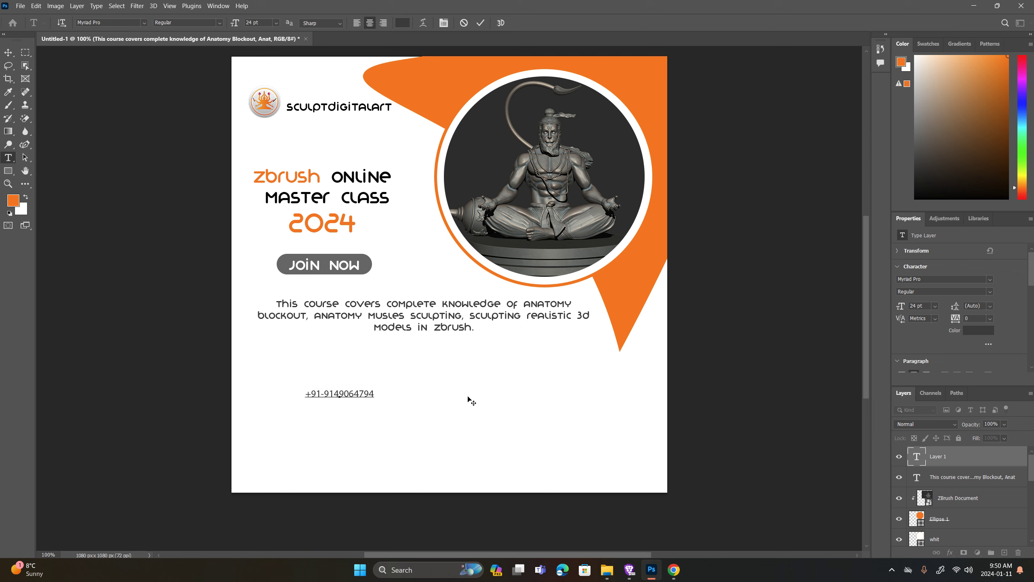
pyautogui.hotkey('ctrl', 'a')
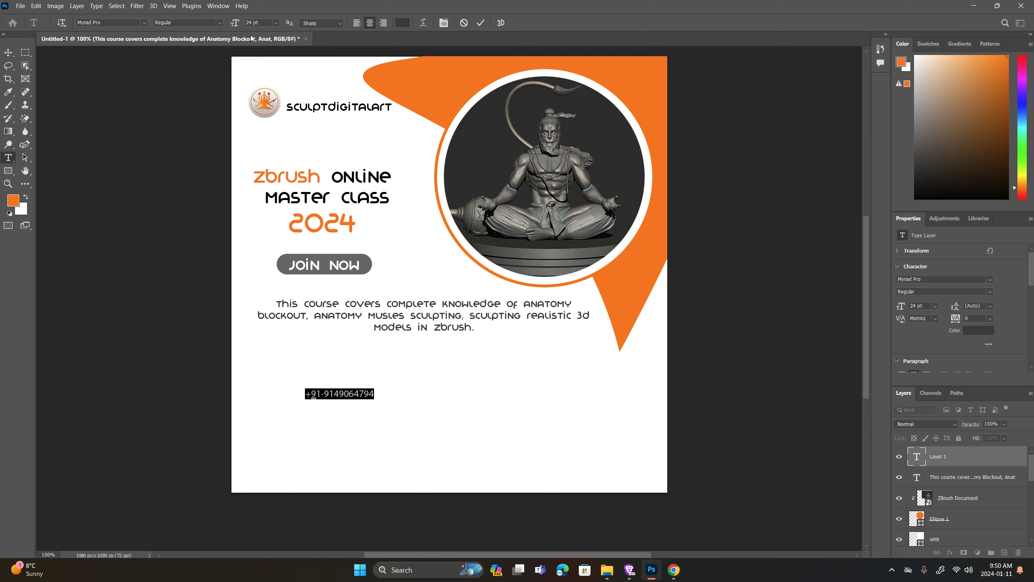
pyautogui.click(275, 23)
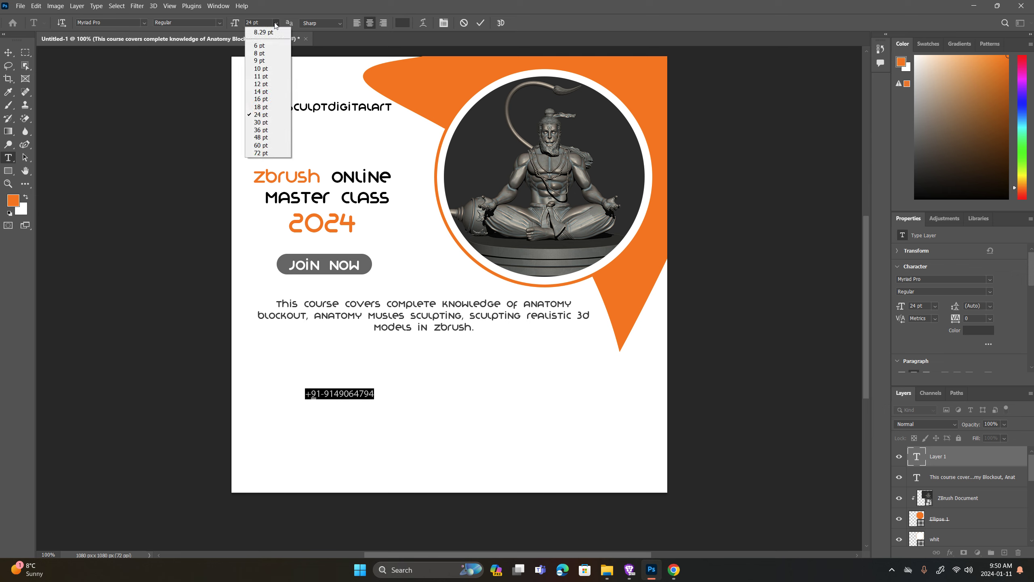
pyautogui.click(256, 131)
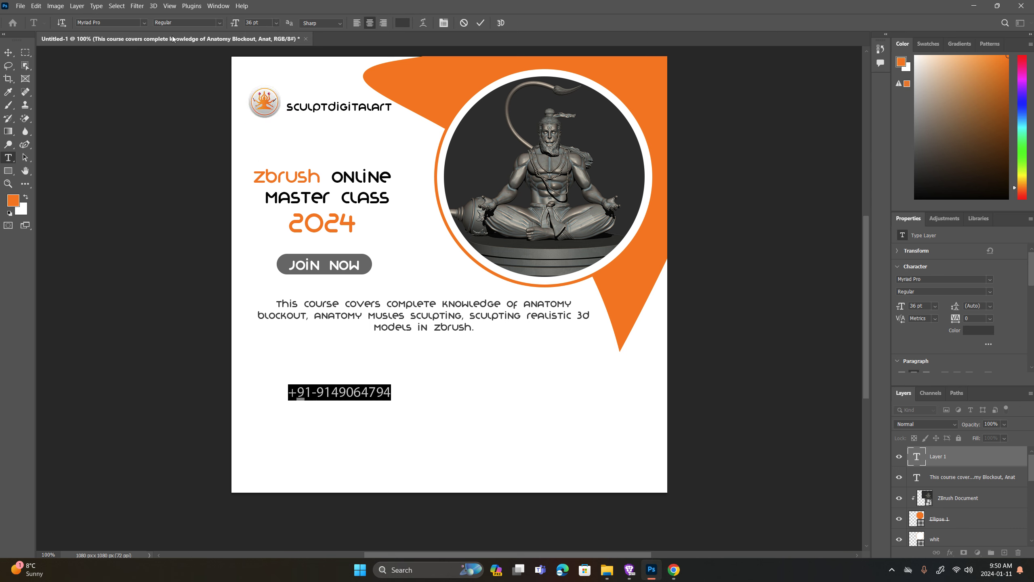
# Make the phone number Bold and move it beneath the paragraph's right side.
pyautogui.click(218, 23)
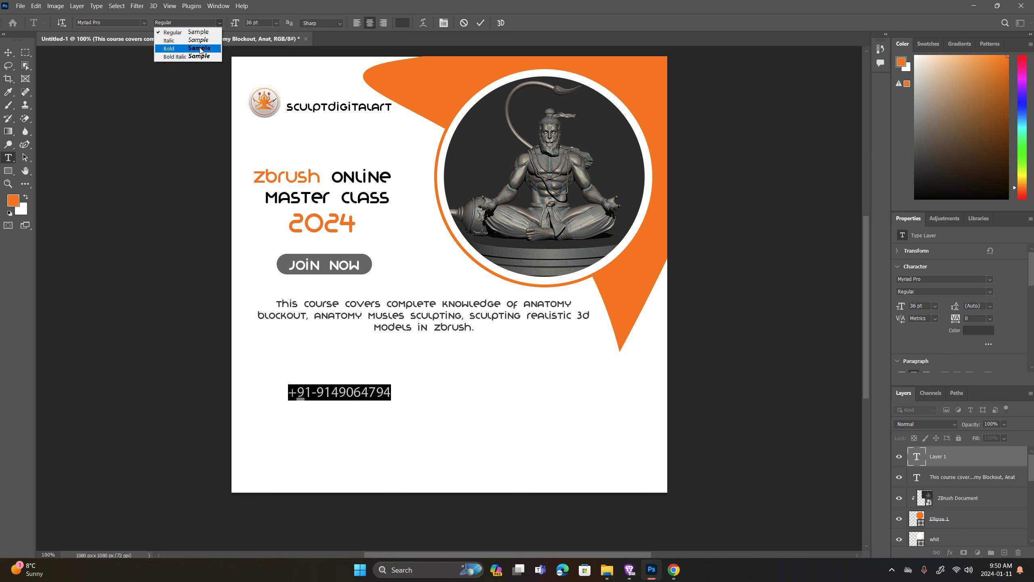
pyautogui.click(200, 50)
pyautogui.click(8, 52)
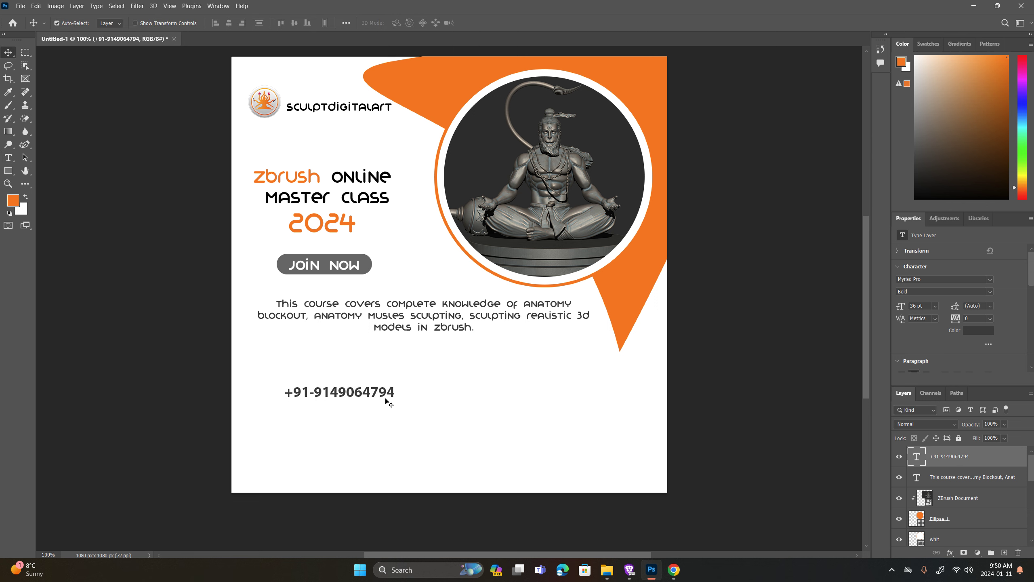
pyautogui.moveTo(386, 393); pyautogui.dragTo(557, 356)
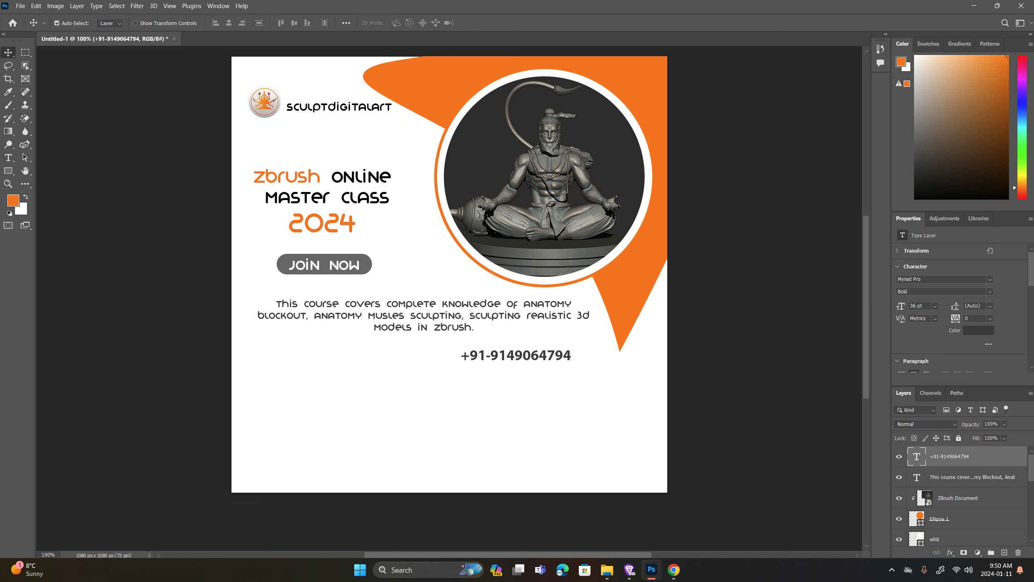
pyautogui.hotkey('alt', 'Tab')
# Place a small WhatsApp logo in the bottom-right corner with the phone number beside it.
pyautogui.moveTo(874, 295); pyautogui.dragTo(474, 353)
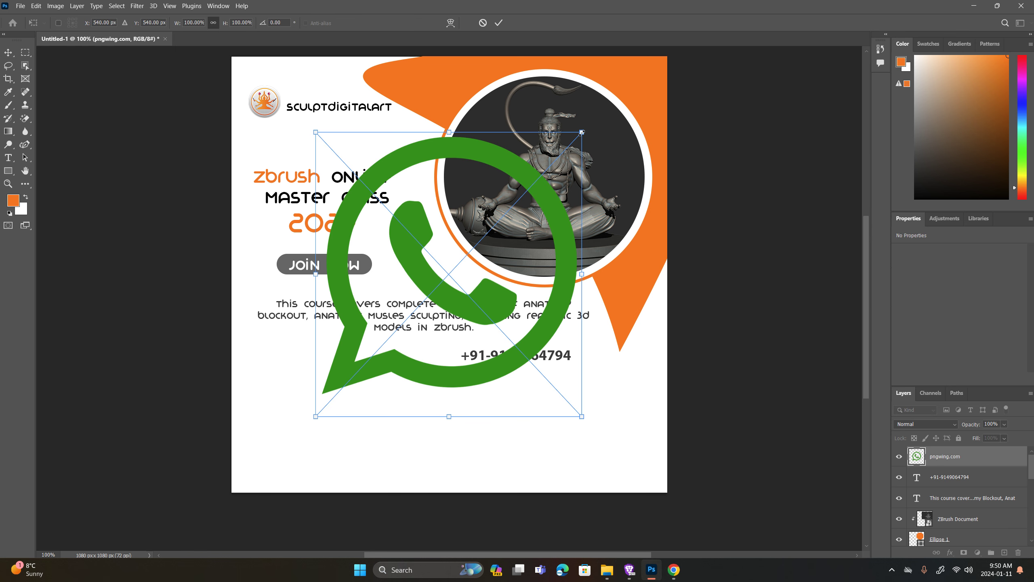
pyautogui.moveTo(582, 132); pyautogui.dragTo(339, 393)
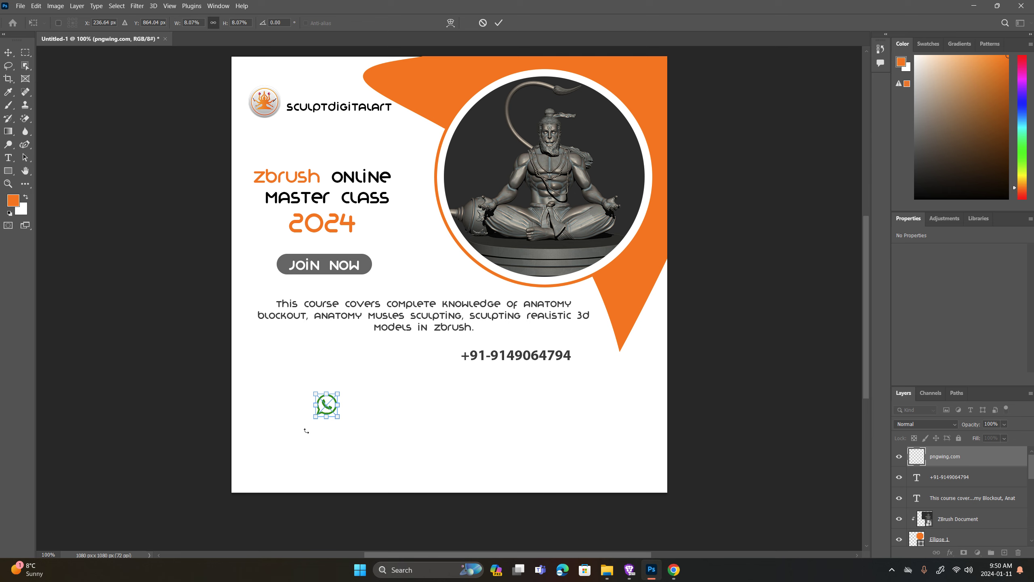
pyautogui.moveTo(326, 407); pyautogui.dragTo(403, 357)
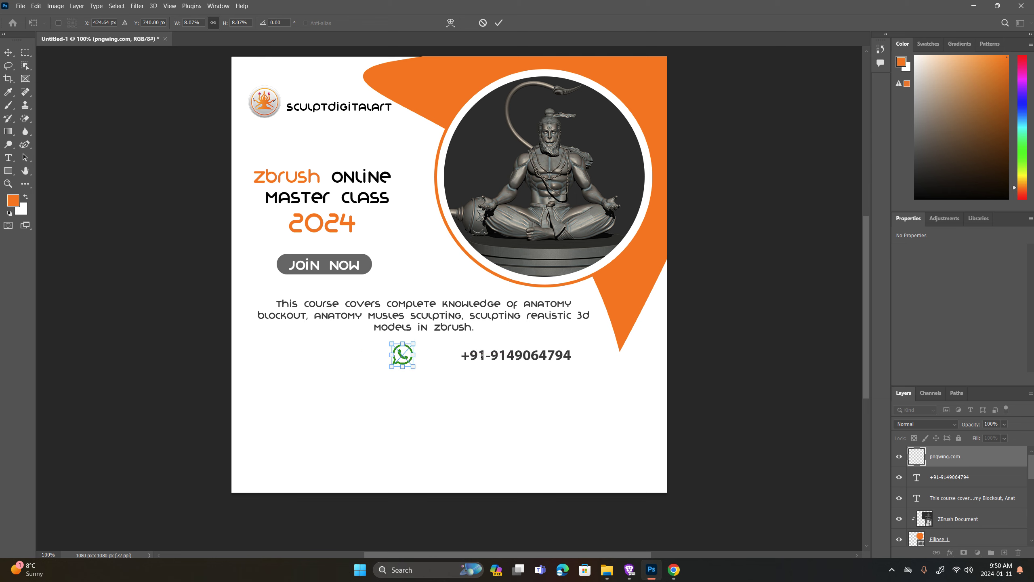
pyautogui.moveTo(399, 353); pyautogui.dragTo(523, 465)
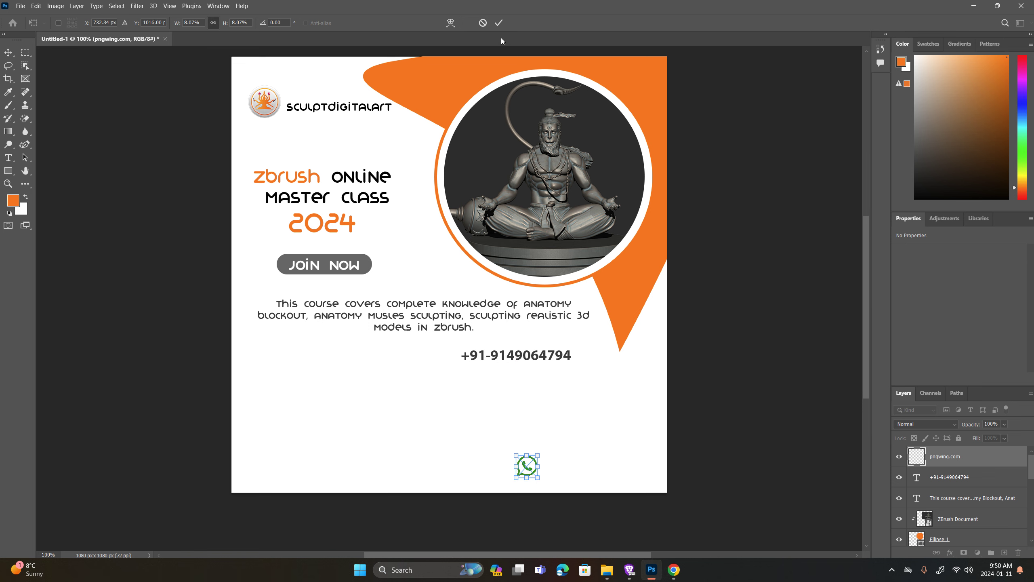
pyautogui.press('Return')
pyautogui.moveTo(552, 356); pyautogui.dragTo(630, 468)
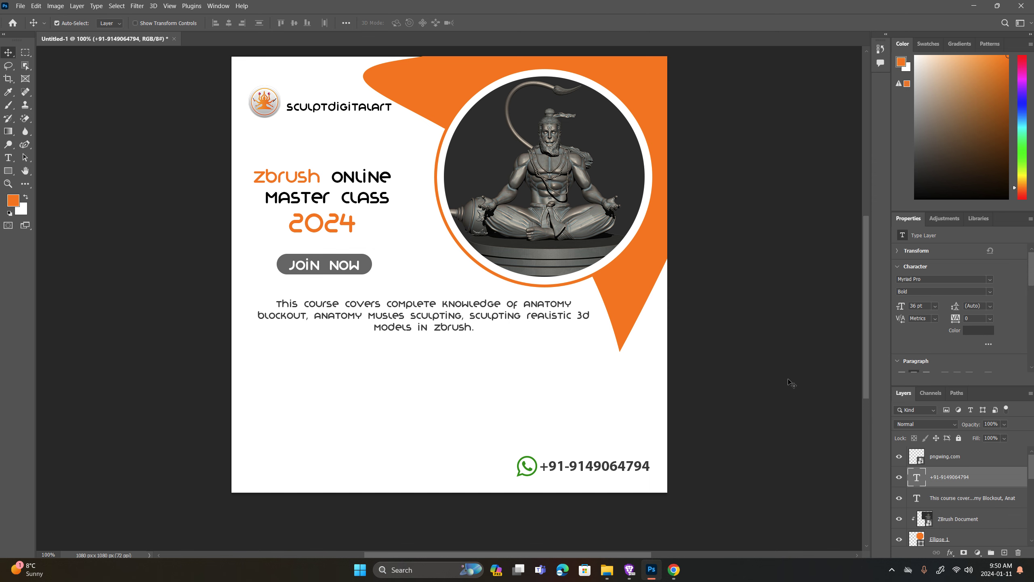
pyautogui.click(767, 415)
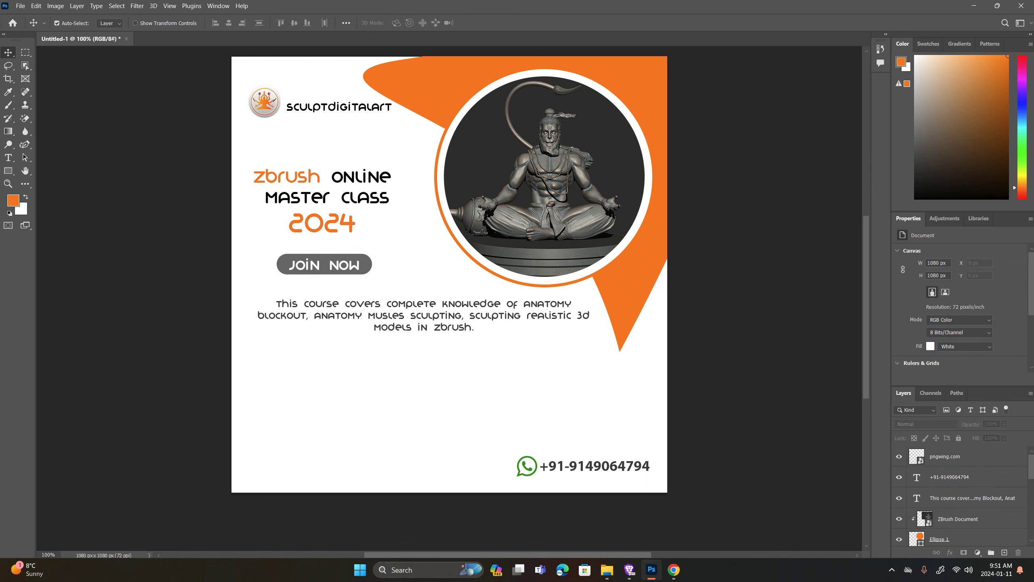
pyautogui.hotkey('alt', 'Tab')
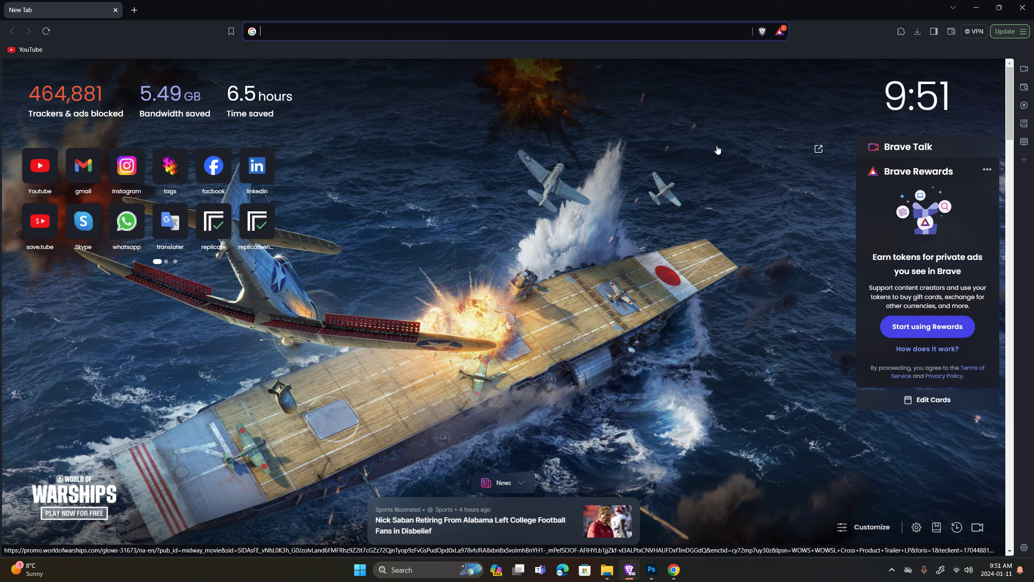
# Search the web for 'free social media icons'.
pyautogui.write('free')
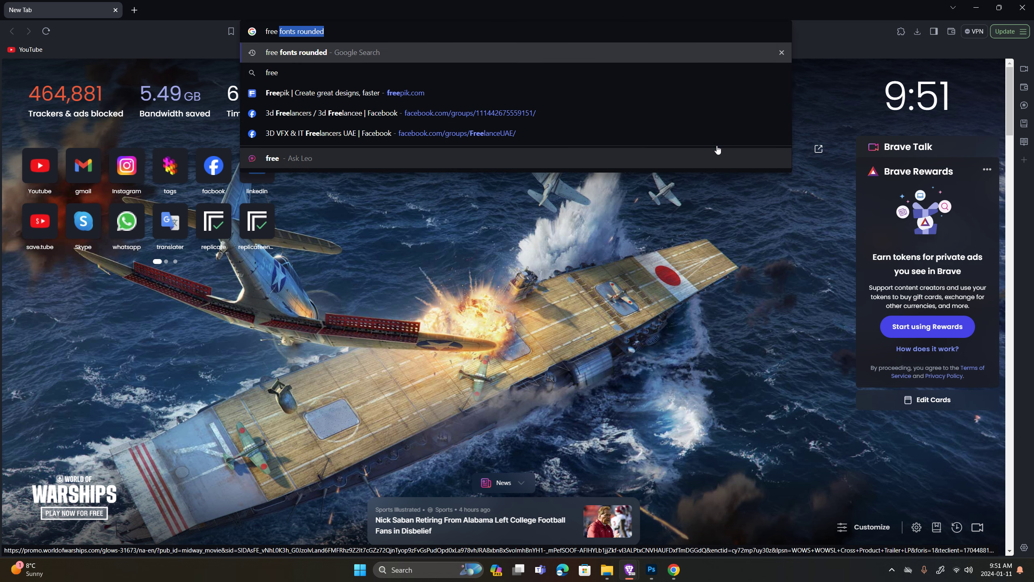
pyautogui.write(' icon')
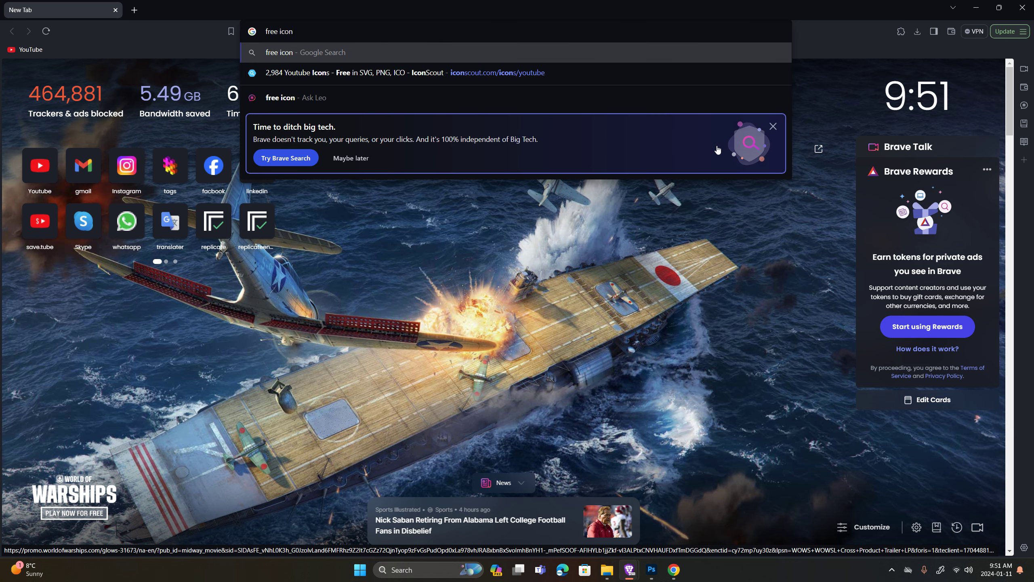
pyautogui.write('s')
pyautogui.hotkey('ctrl', 'Left')
pyautogui.write('socia lmedia')
pyautogui.press('Return')
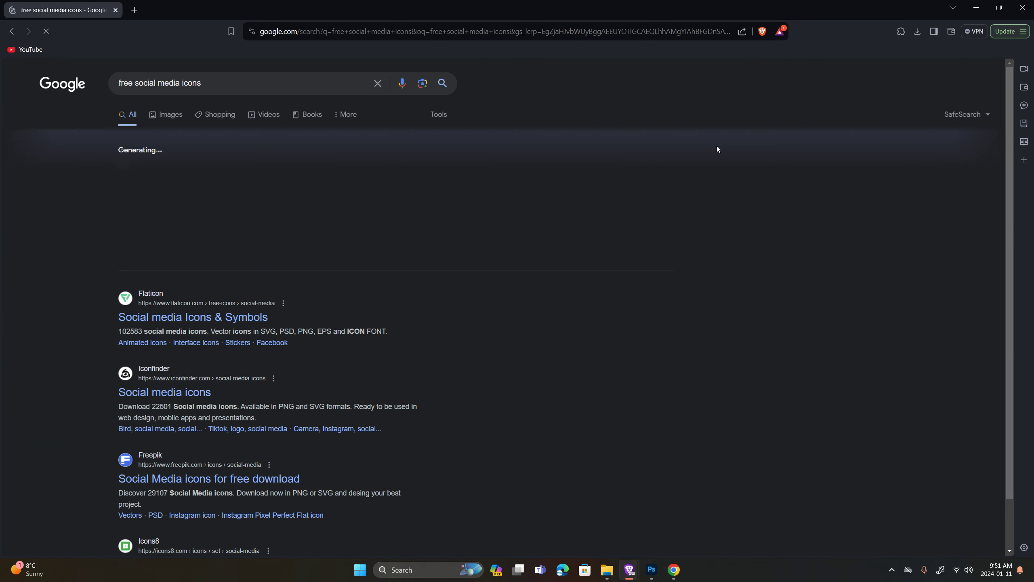
# Open the Flaticon and Iconfinder results in new tabs.
pyautogui.rightClick(243, 315)
pyautogui.click(282, 320)
pyautogui.rightClick(177, 388)
pyautogui.click(210, 400)
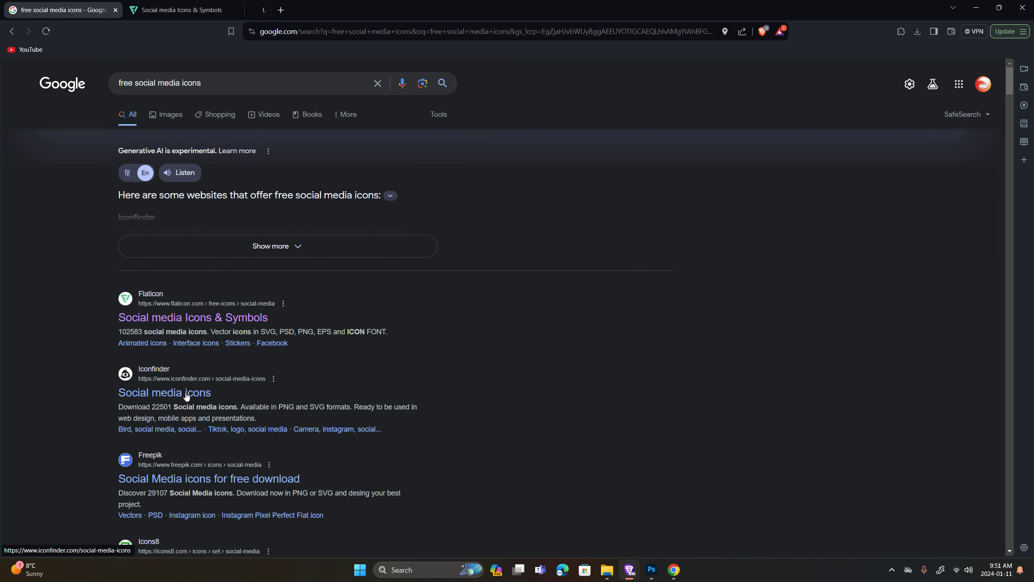
pyautogui.hotkey('ctrl', 'Tab')
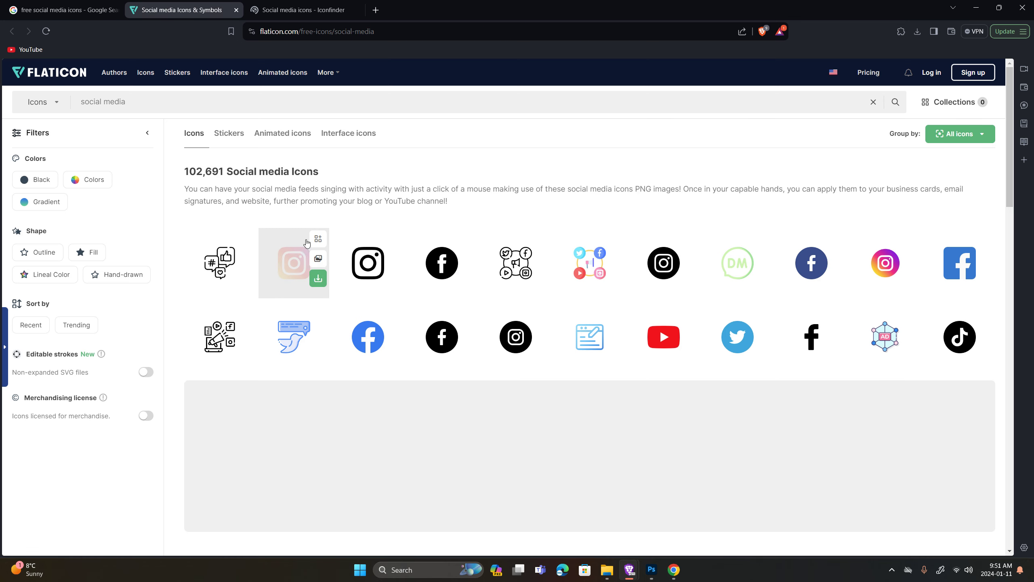
pyautogui.moveTo(317, 279)
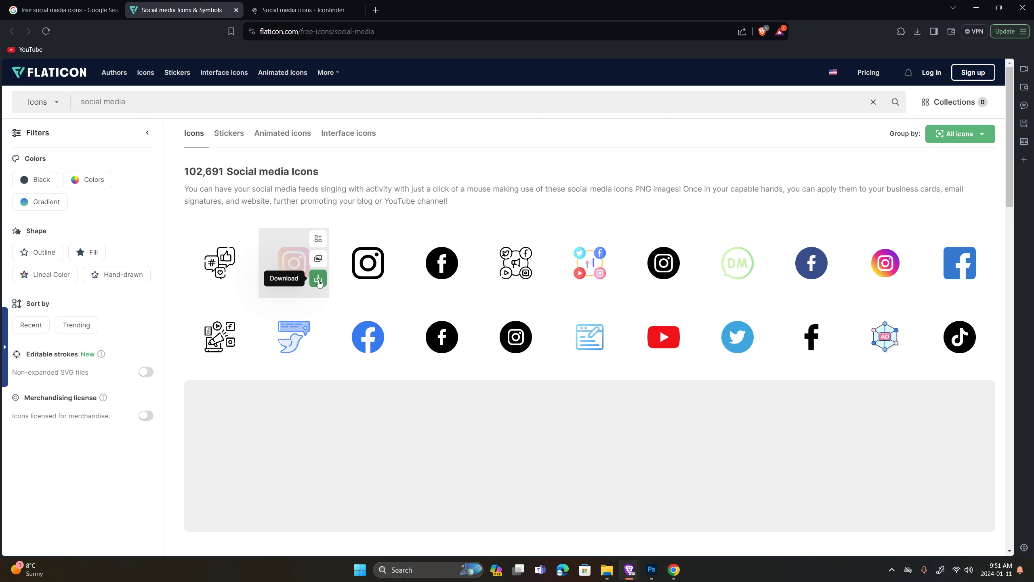
# Download the Instagram icon as a PNG into the AdobeAi folder.
pyautogui.click(318, 279)
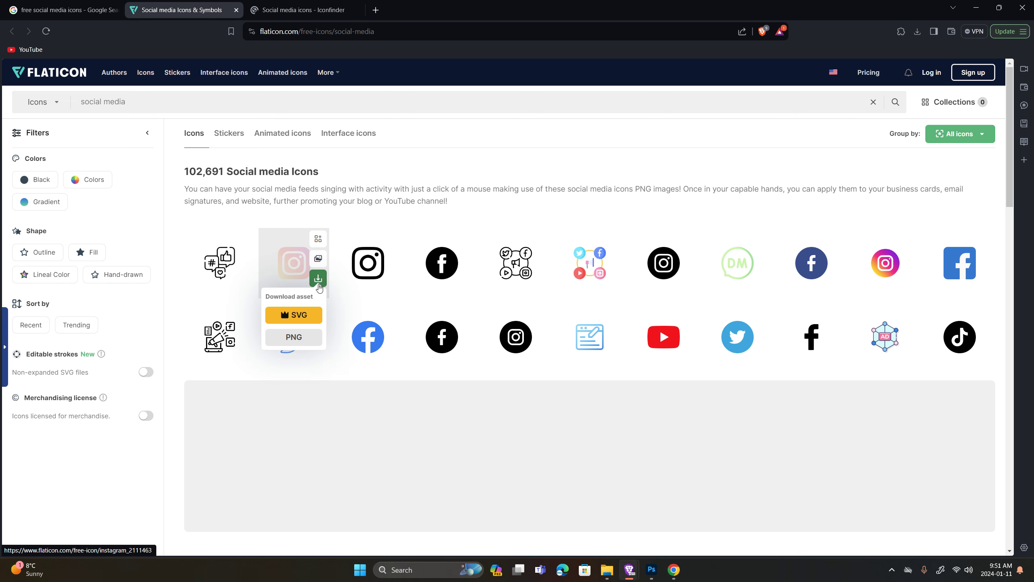
pyautogui.click(293, 332)
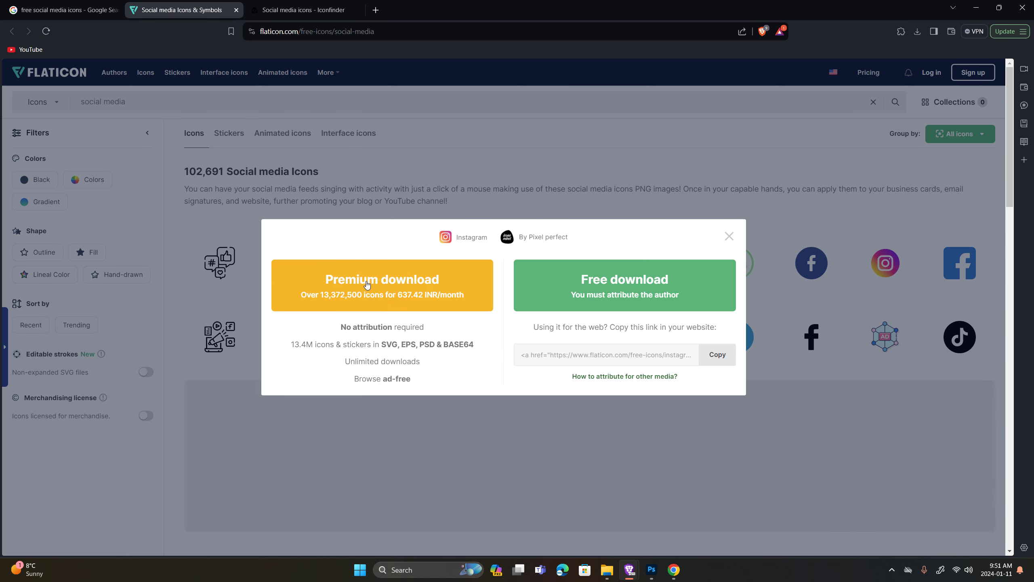
pyautogui.click(607, 295)
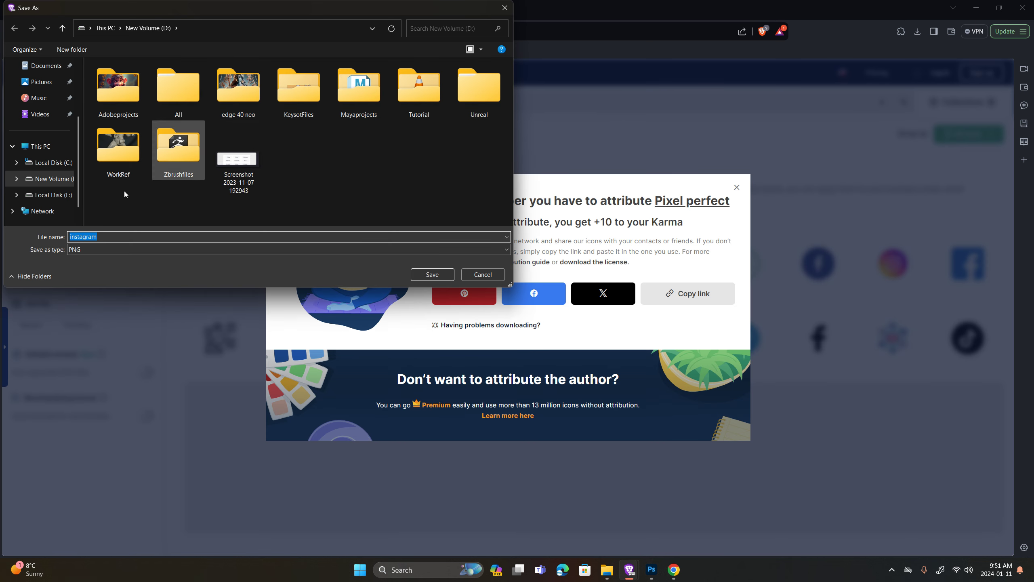
pyautogui.doubleClick(117, 99)
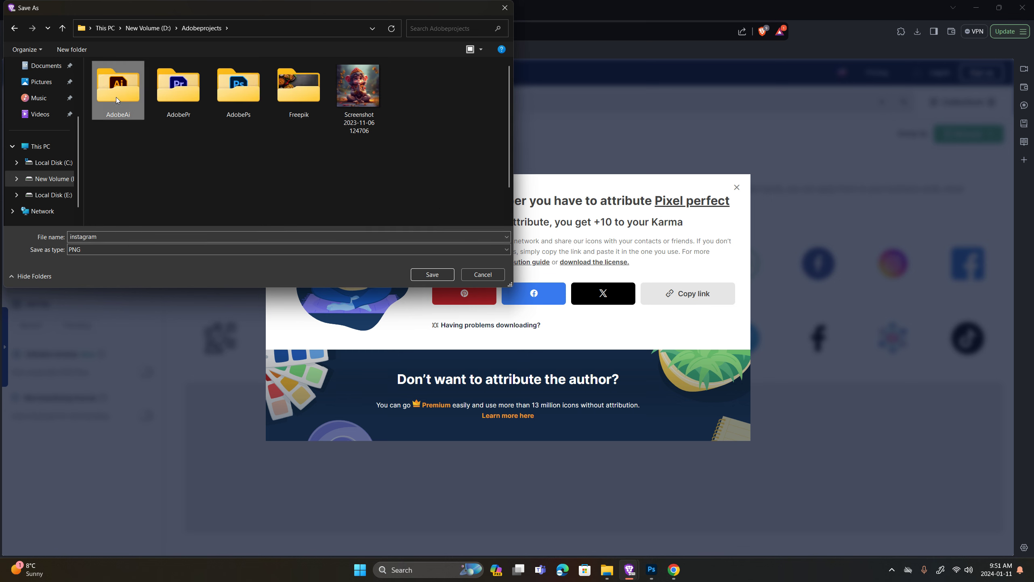
pyautogui.doubleClick(116, 97)
pyautogui.click(446, 279)
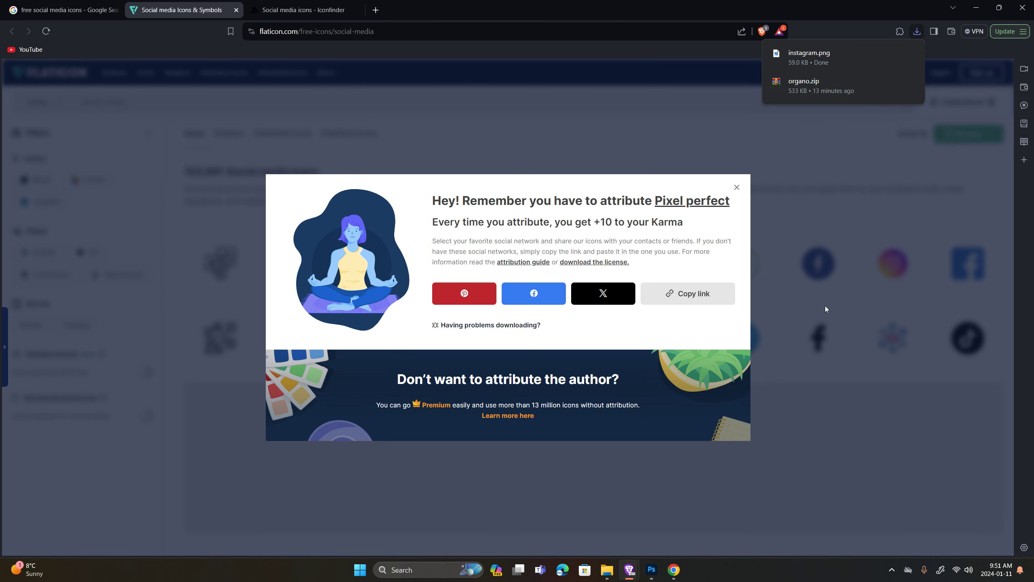
pyautogui.click(737, 187)
pyautogui.moveTo(885, 263)
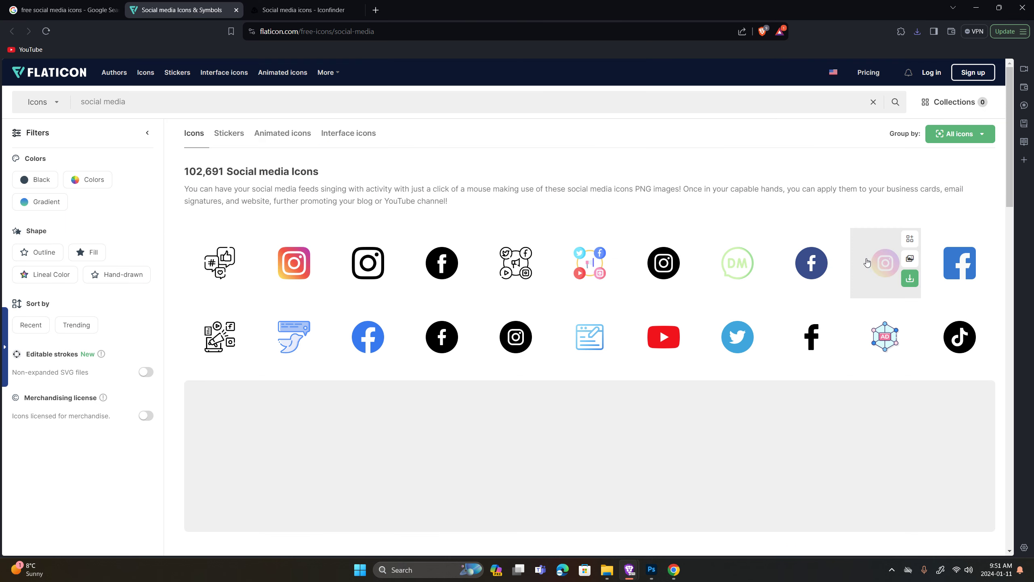
# Download the Facebook and YouTube PNG icons, saved as facebook and youtube.
pyautogui.click(952, 270)
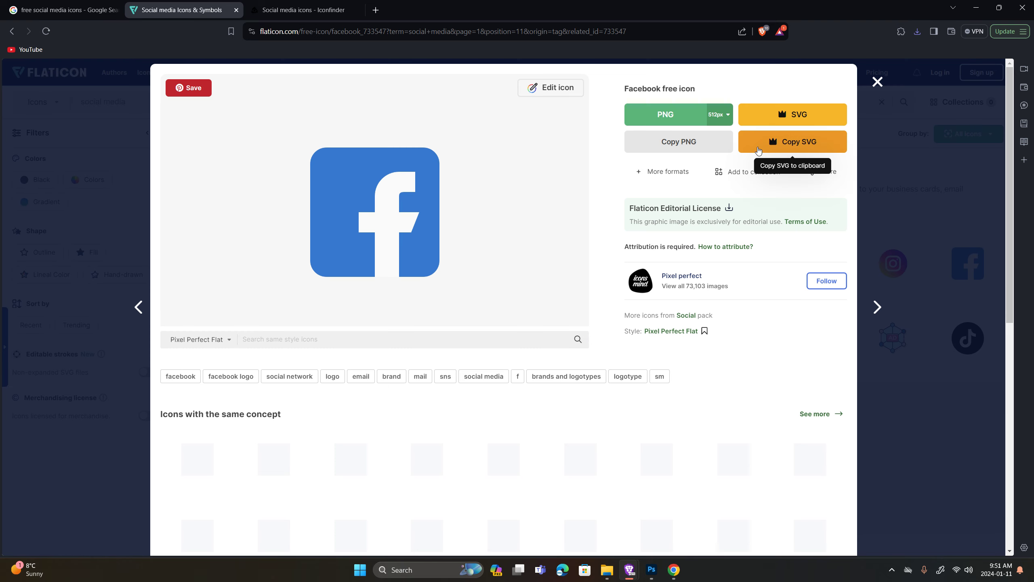
pyautogui.click(685, 116)
pyautogui.click(737, 260)
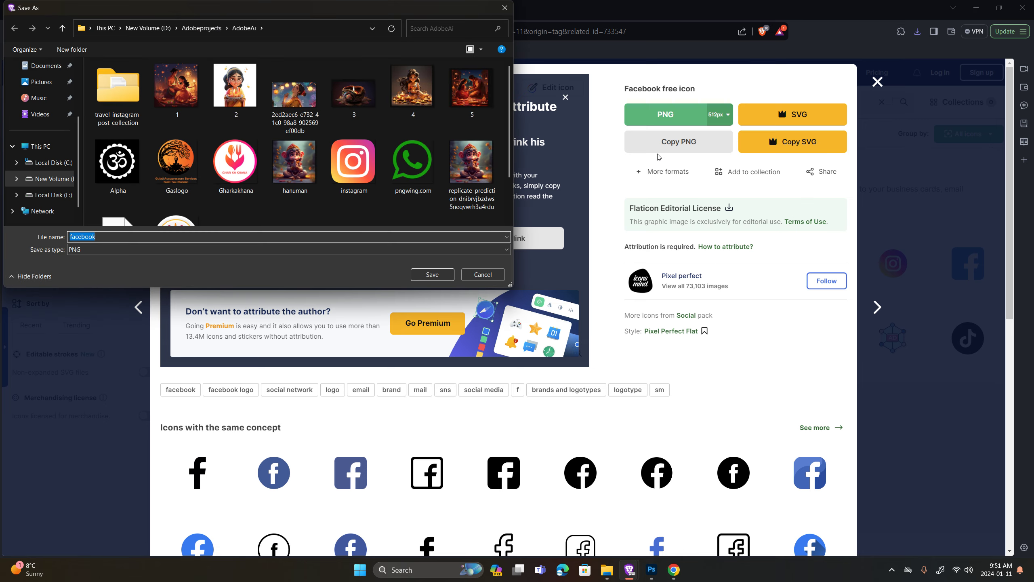
pyautogui.click(432, 274)
pyautogui.press('Escape')
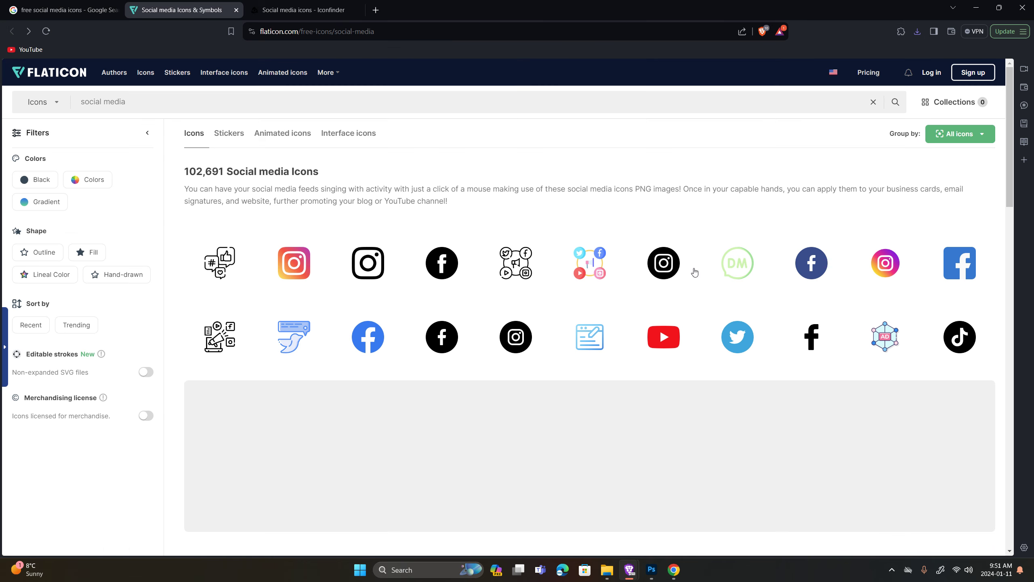
pyautogui.click(664, 337)
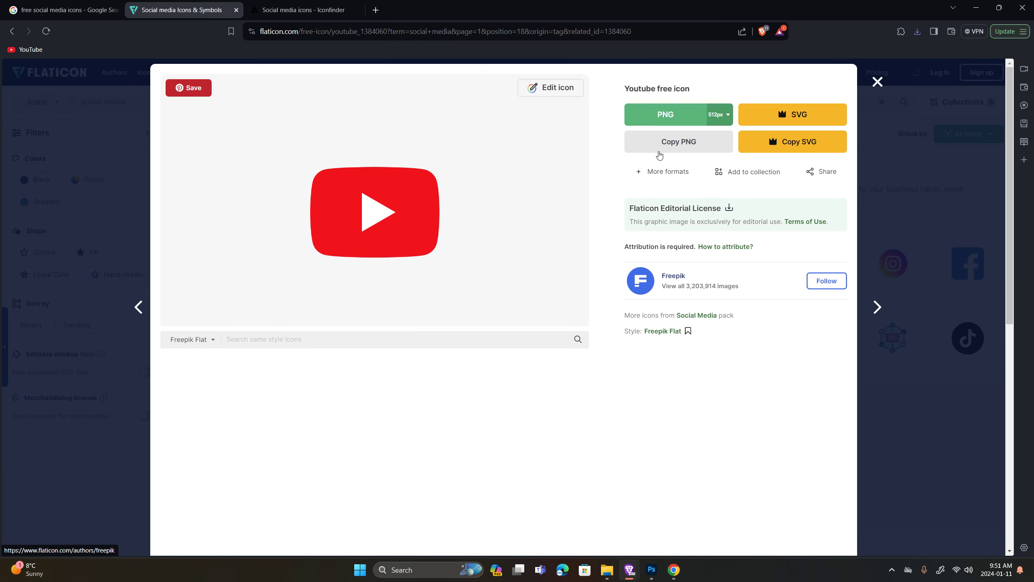
pyautogui.click(667, 115)
pyautogui.click(702, 271)
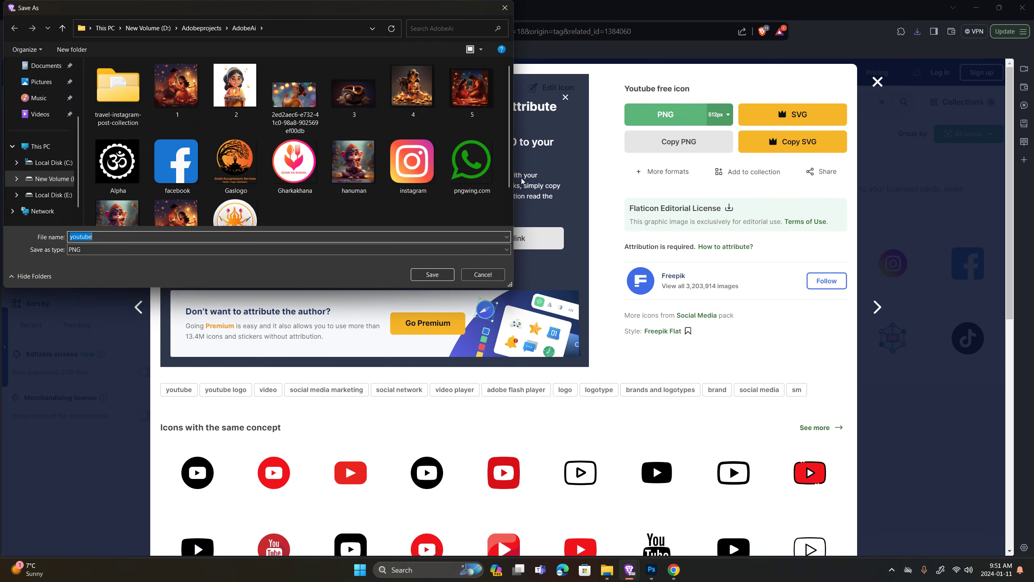
pyautogui.click(432, 274)
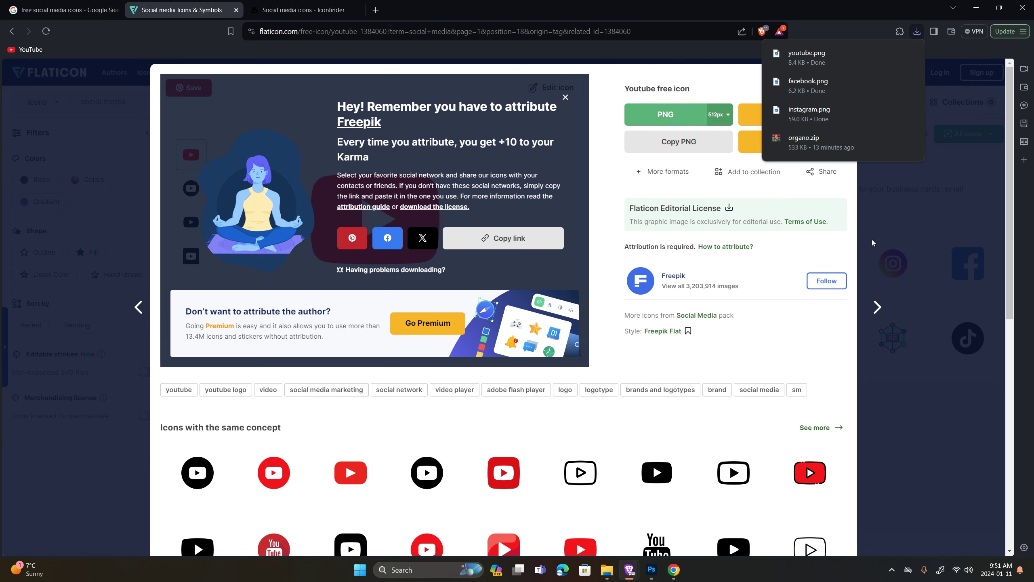
pyautogui.click(870, 246)
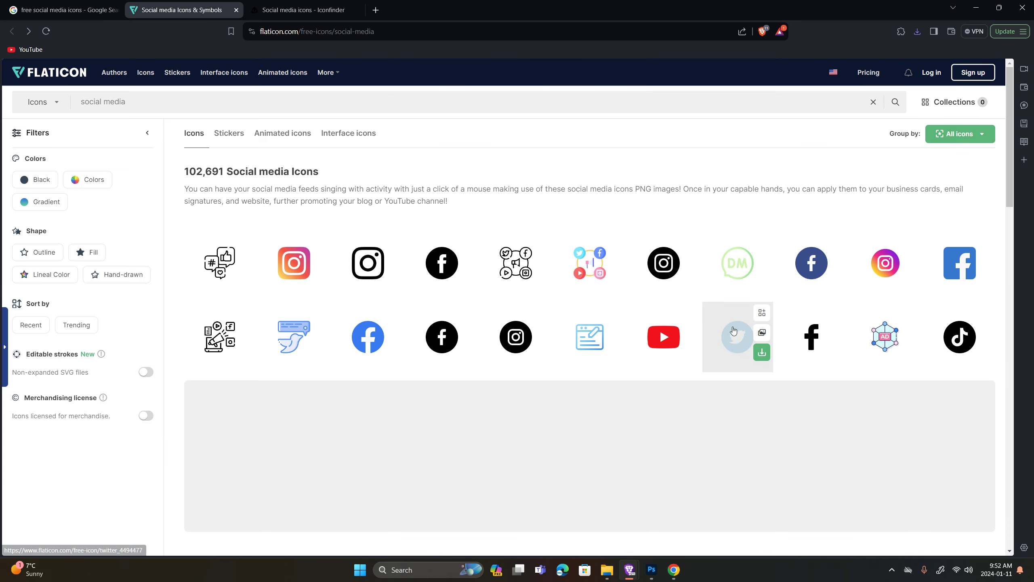
# Copy the blue round Twitter icon as PNG and save it as twitter.png.
pyautogui.click(732, 330)
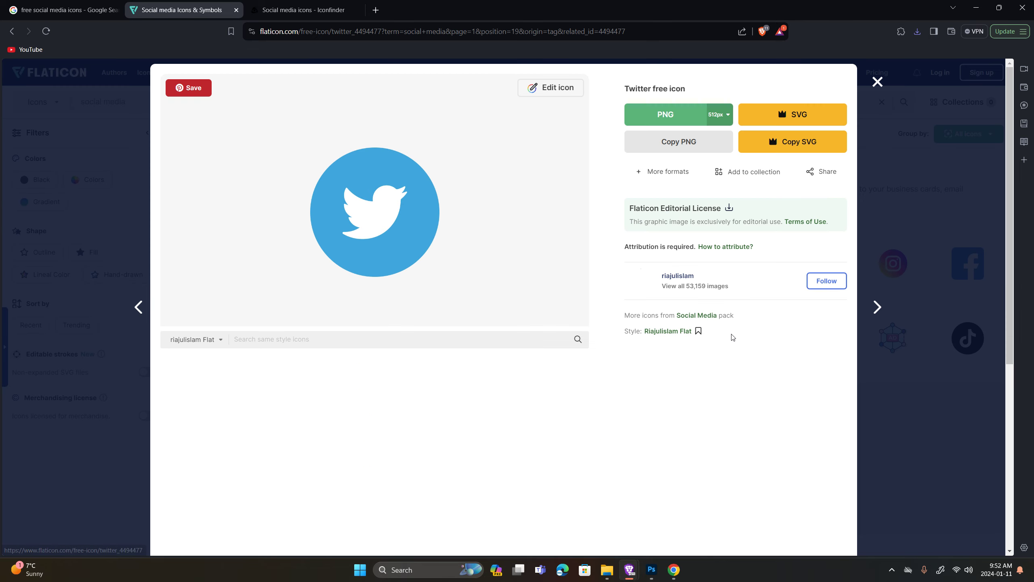
pyautogui.click(690, 145)
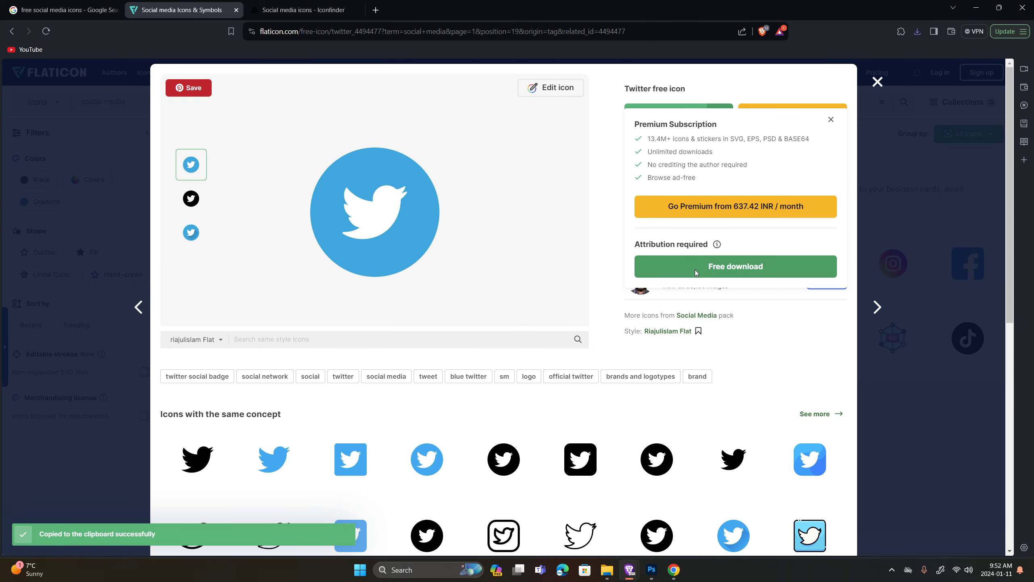
pyautogui.click(696, 273)
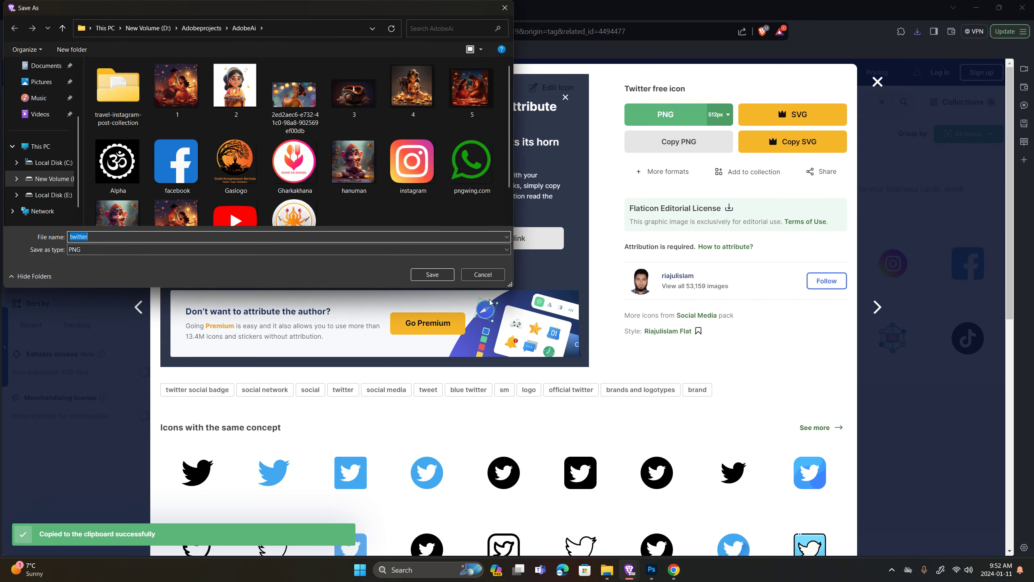
pyautogui.click(432, 275)
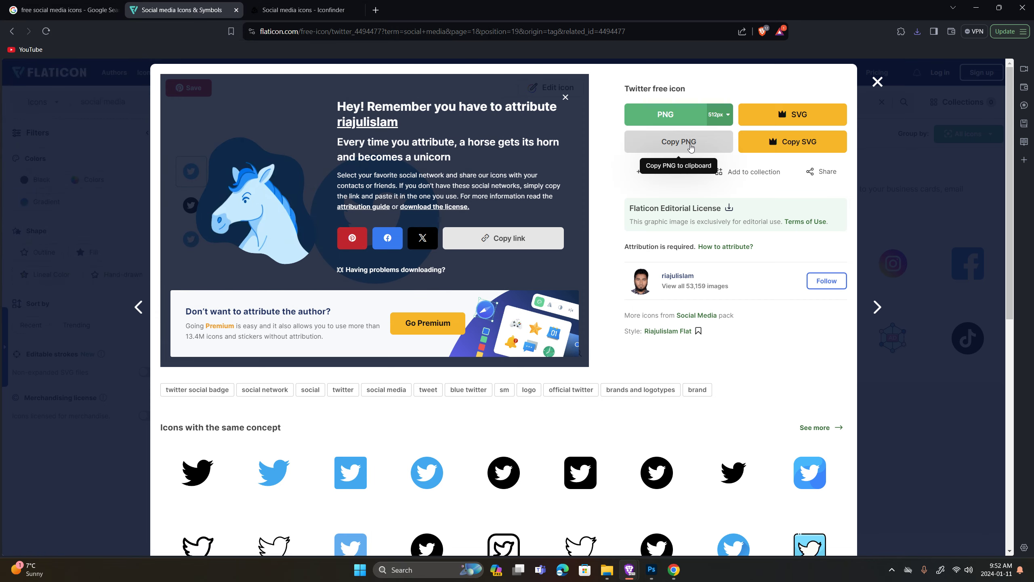
pyautogui.hotkey('alt', 'Tab')
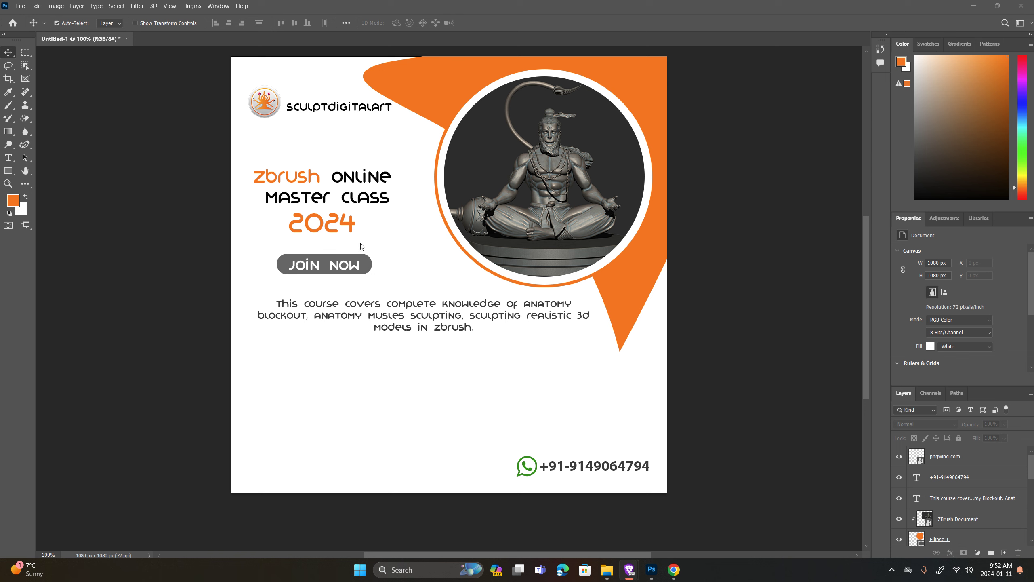
# Place the YouTube, Twitter, Instagram and Facebook PNGs as separate layers and select all four.
pyautogui.hotkey('ctrl', 'v')
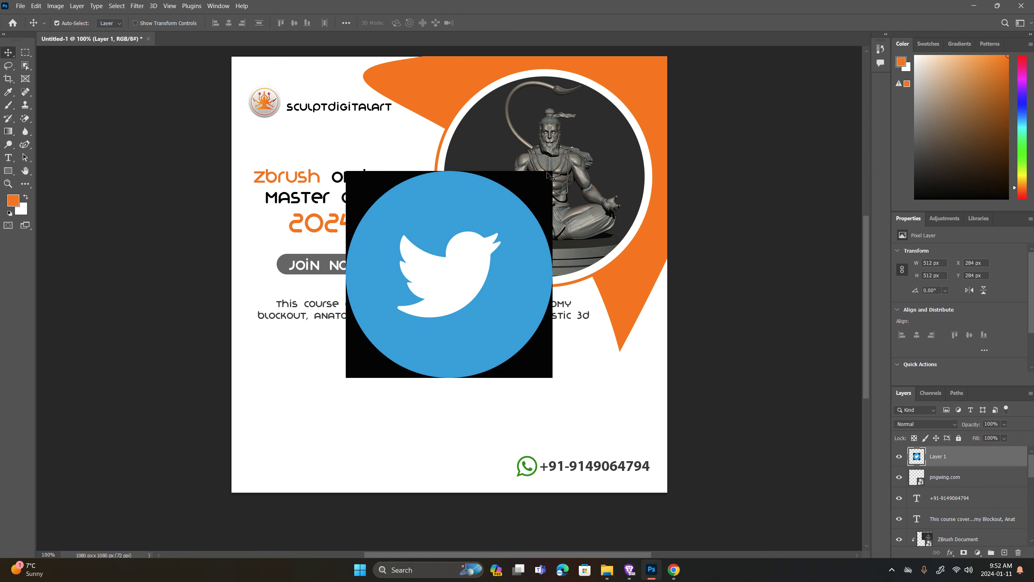
pyautogui.hotkey('ctrl', 'z')
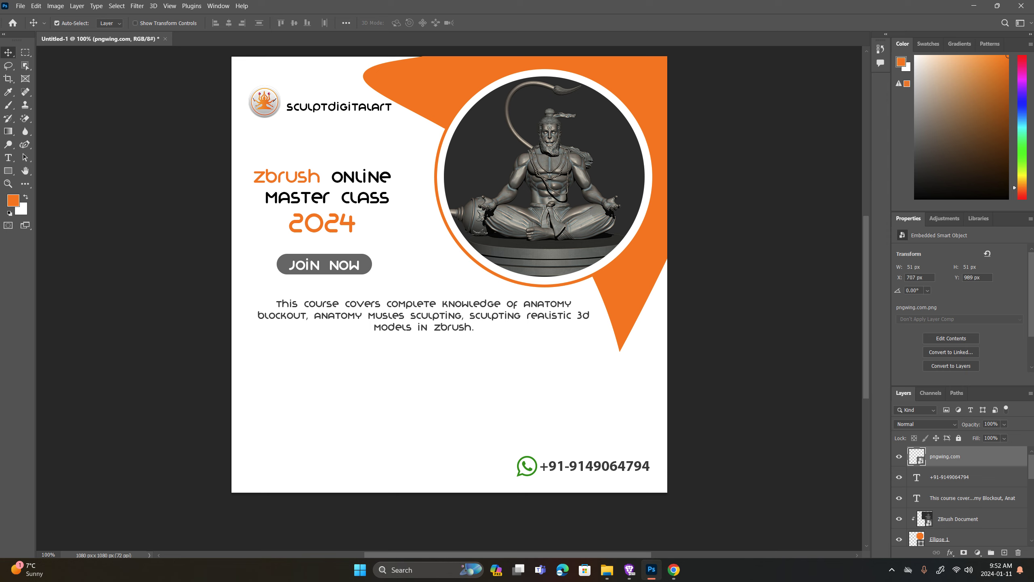
pyautogui.press('super+e')
pyautogui.moveTo(265, 306); pyautogui.dragTo(469, 247)
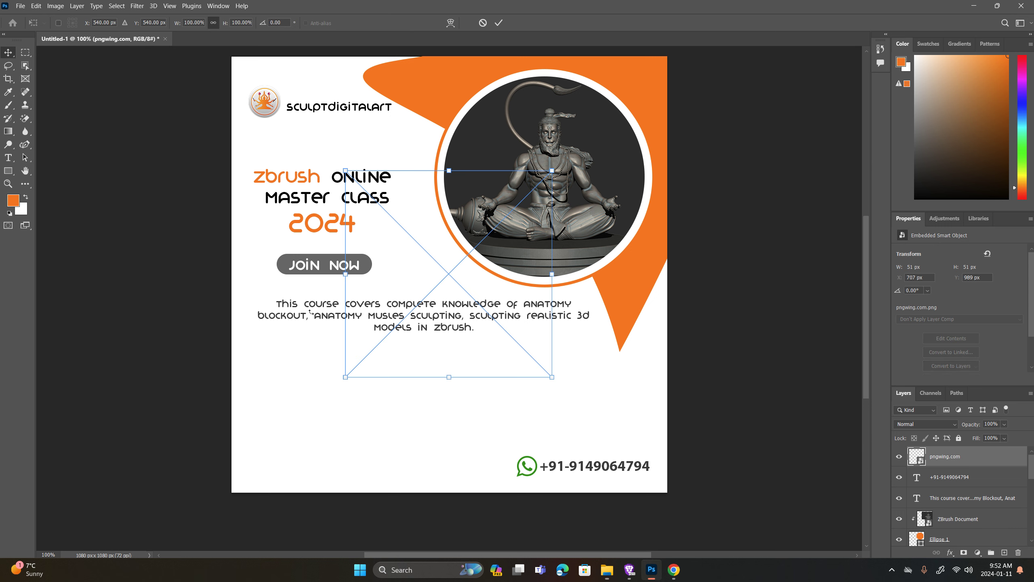
pyautogui.click(498, 23)
pyautogui.click(499, 23)
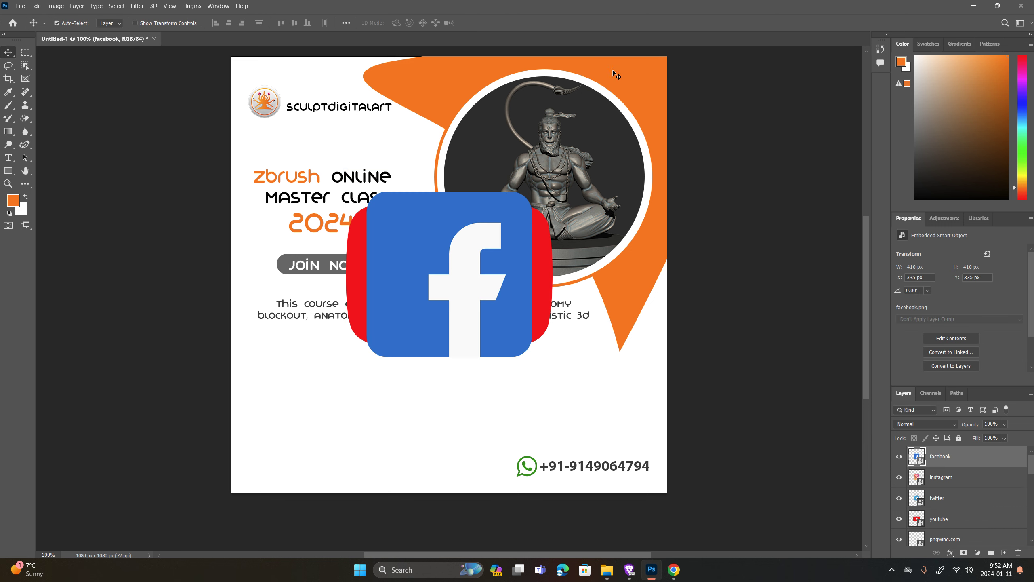
pyautogui.scroll(-1, 953, 499)
pyautogui.keyDown('shift'); pyautogui.click(951, 505); pyautogui.keyUp('shift')
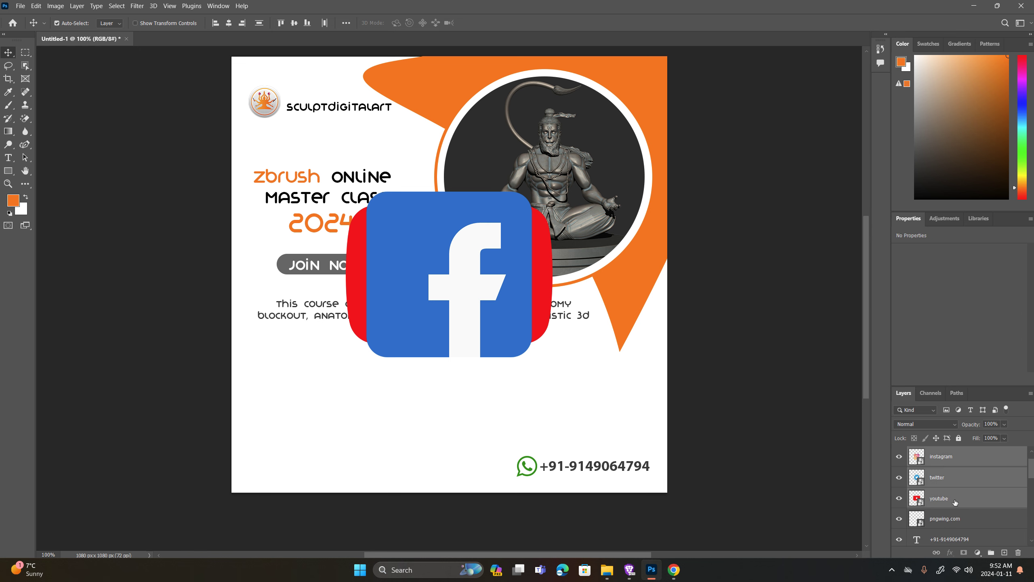
pyautogui.hotkey('ctrl', 't')
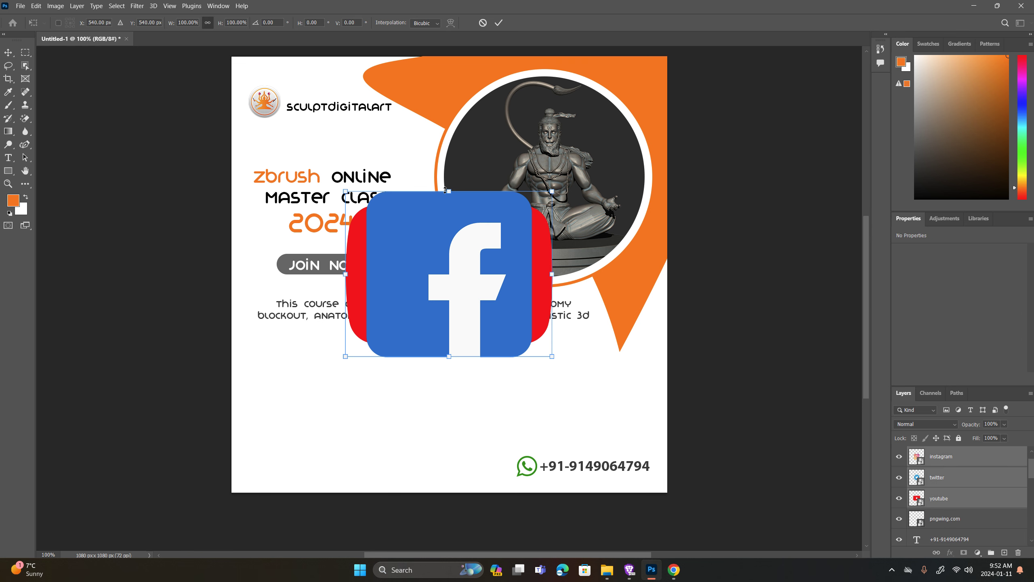
# Scale the four logos to about 16% and move them to the bottom-left corner.
pyautogui.moveTo(444, 190); pyautogui.dragTo(449, 330)
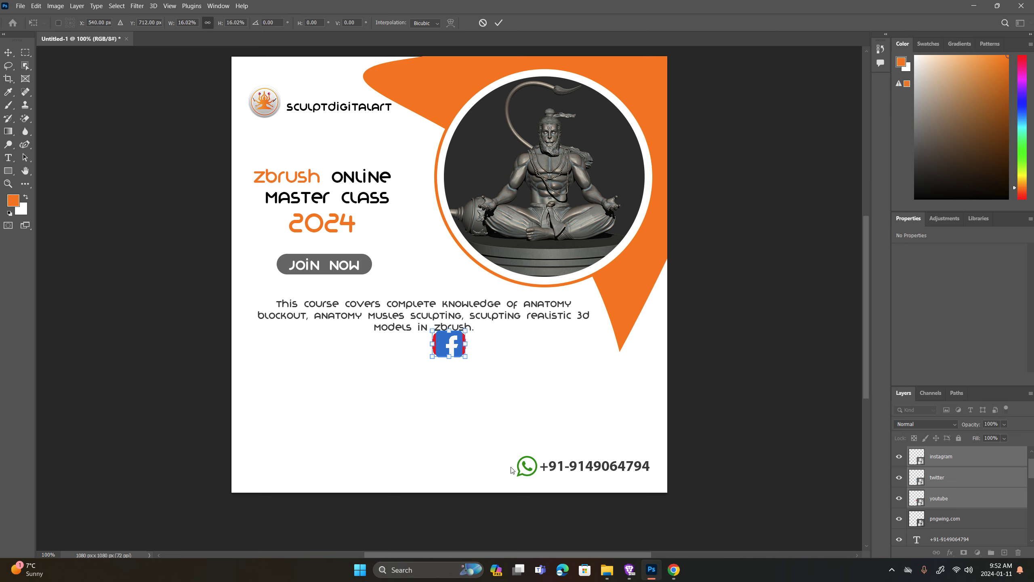
pyautogui.moveTo(453, 347)
pyautogui.mouseDown()
pyautogui.moveTo(281, 454)
pyautogui.moveTo(280, 466)
pyautogui.mouseUp()
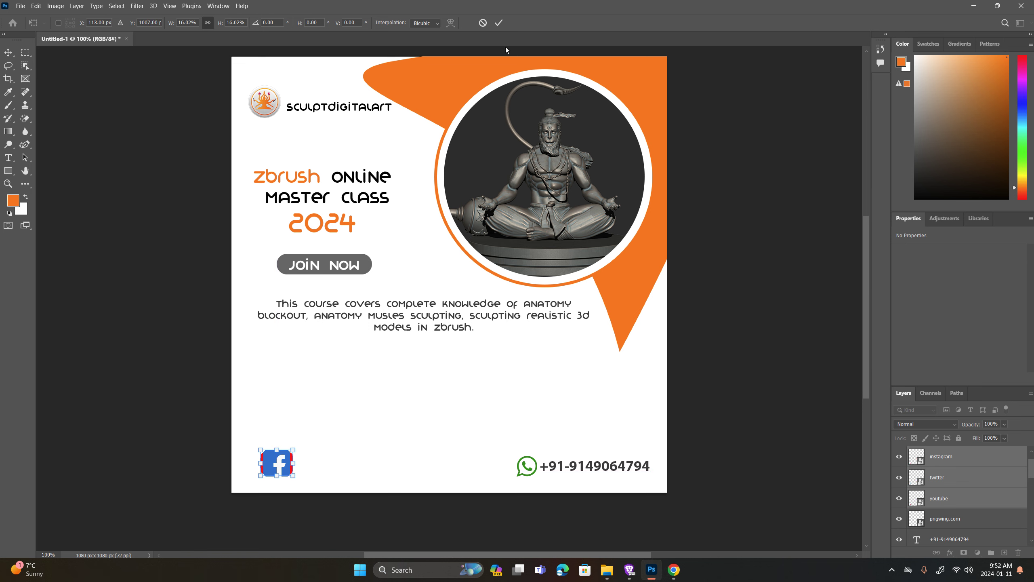
pyautogui.click(498, 23)
pyautogui.scroll(1, 977, 473)
# Spread the Facebook, Instagram and Twitter logos out into a row right of YouTube.
pyautogui.click(948, 456)
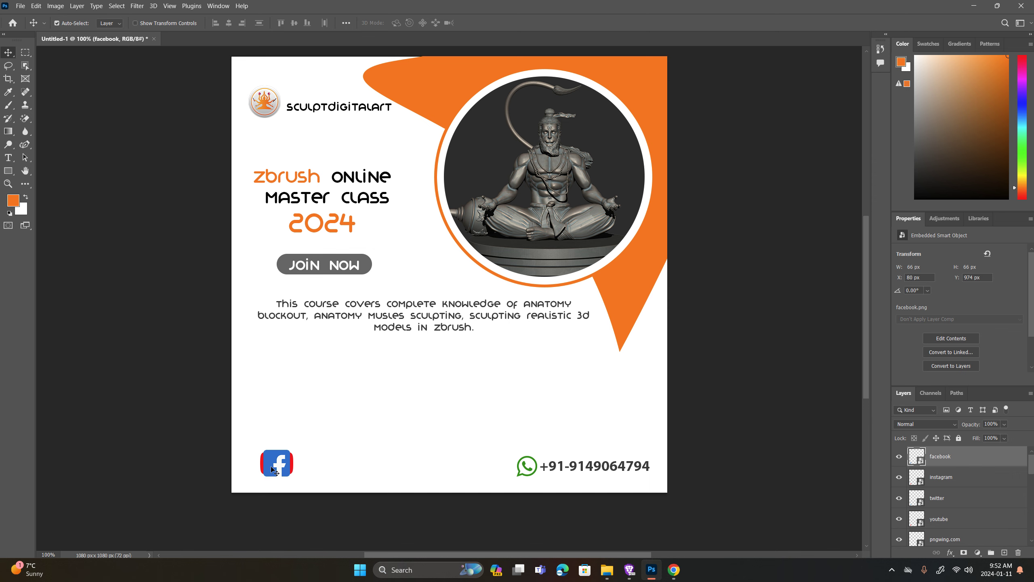
pyautogui.moveTo(273, 469); pyautogui.dragTo(427, 471)
pyautogui.hotkey('alt', '[')
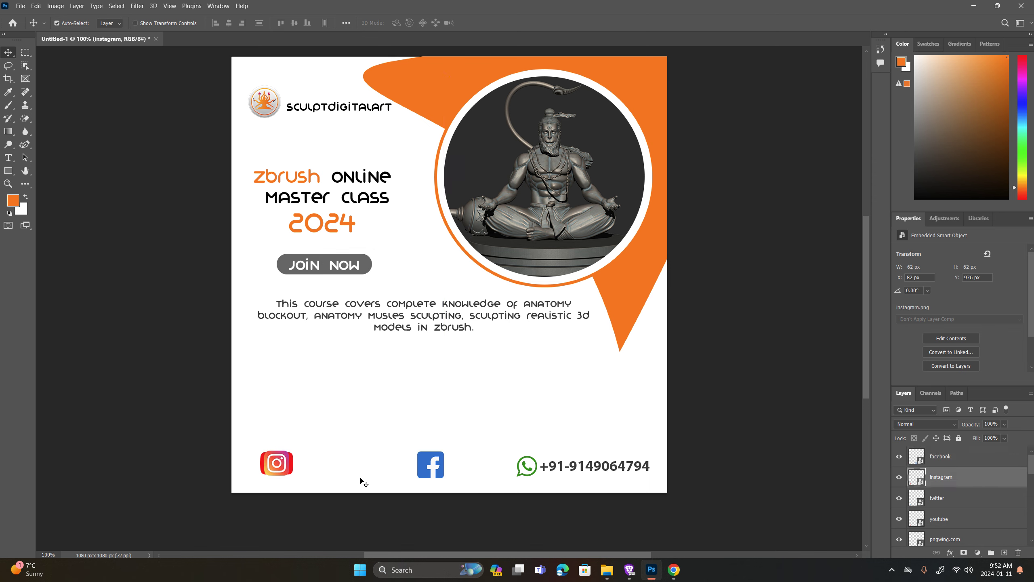
pyautogui.moveTo(276, 464); pyautogui.dragTo(386, 467)
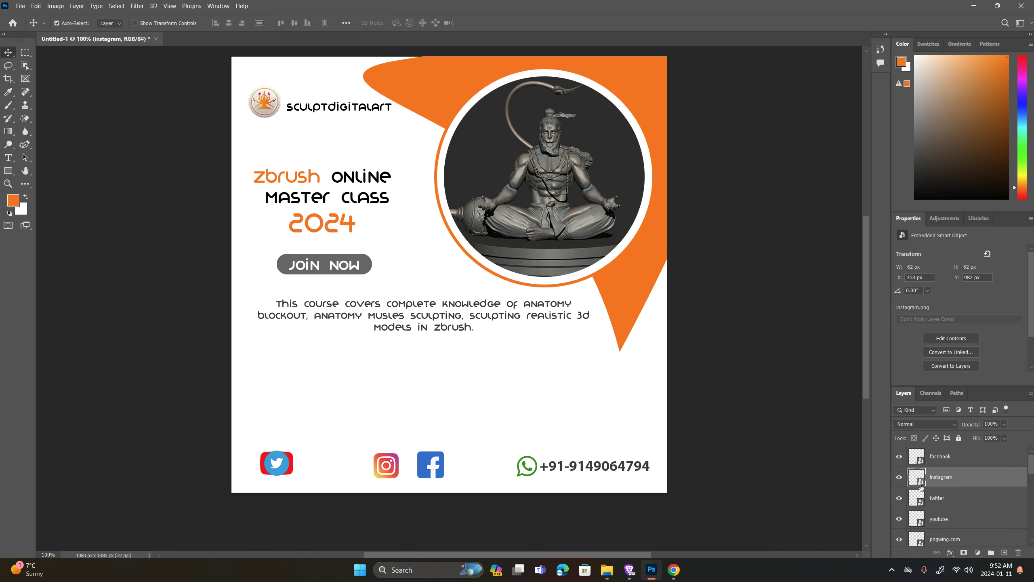
pyautogui.click(932, 496)
pyautogui.moveTo(280, 470); pyautogui.dragTo(337, 473)
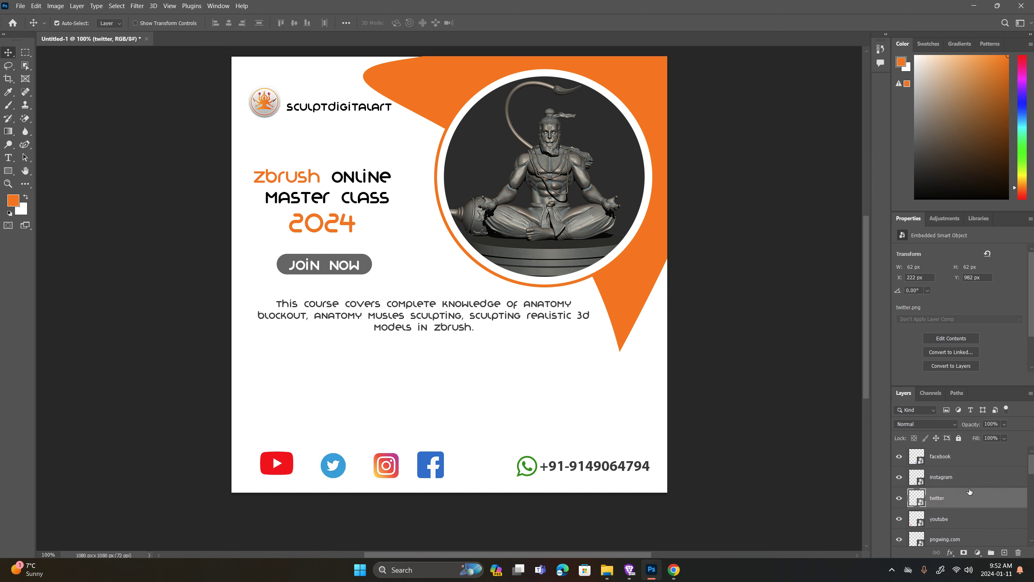
pyautogui.click(957, 517)
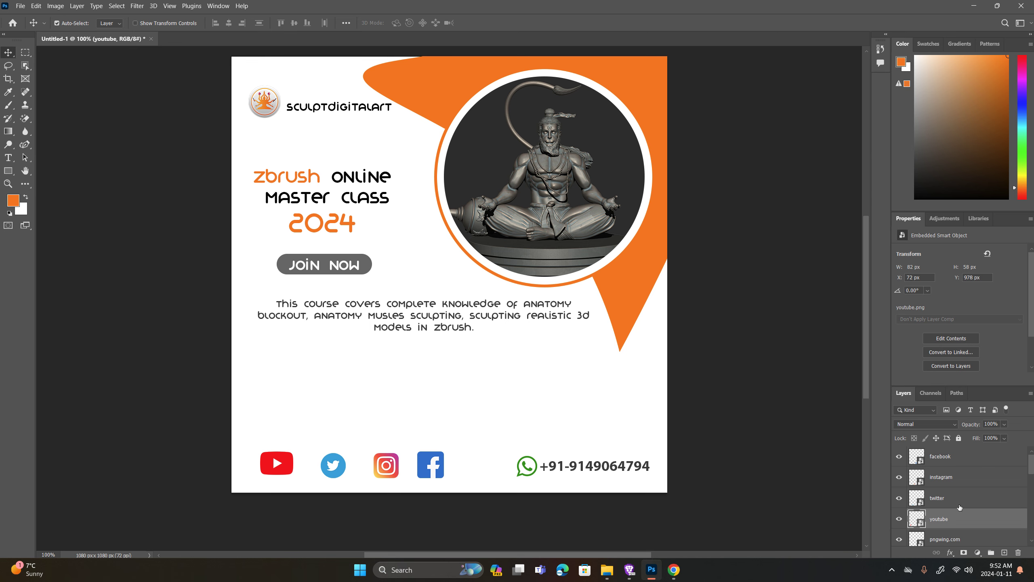
# Align the four logos on vertical centres, distribute them evenly, and nudge the row into place.
pyautogui.keyDown('shift'); pyautogui.click(954, 458); pyautogui.keyUp('shift')
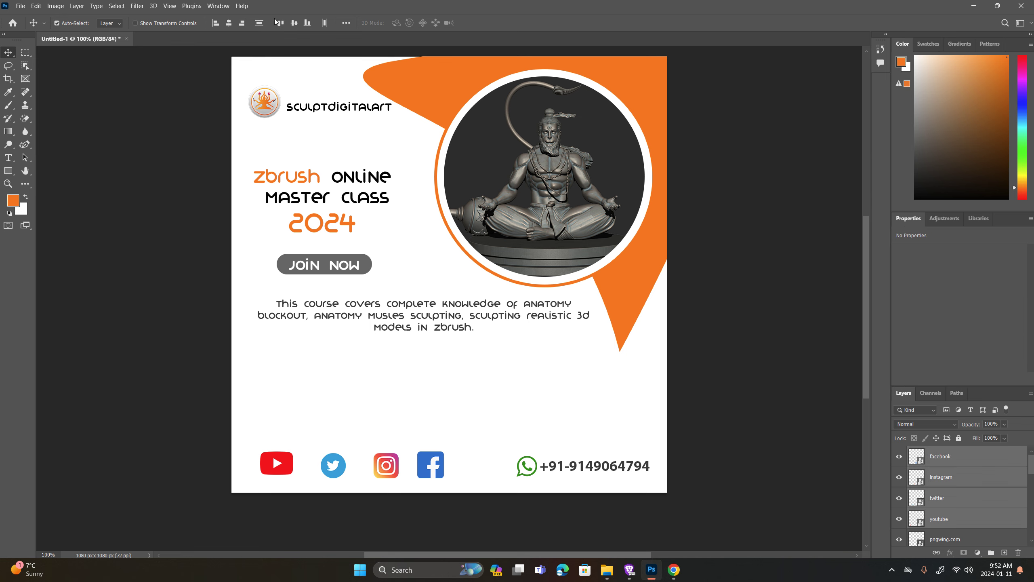
pyautogui.click(294, 23)
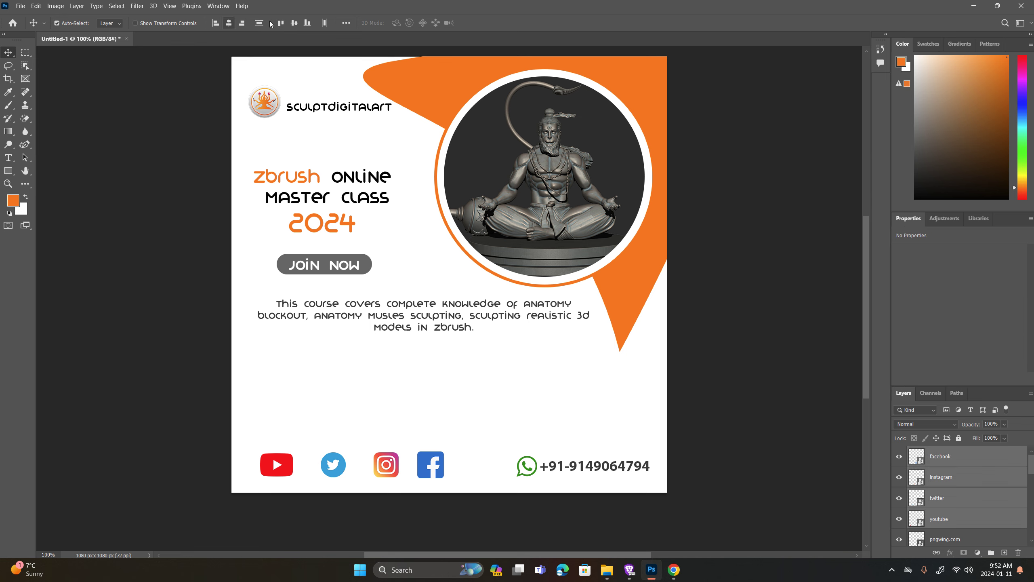
pyautogui.click(324, 23)
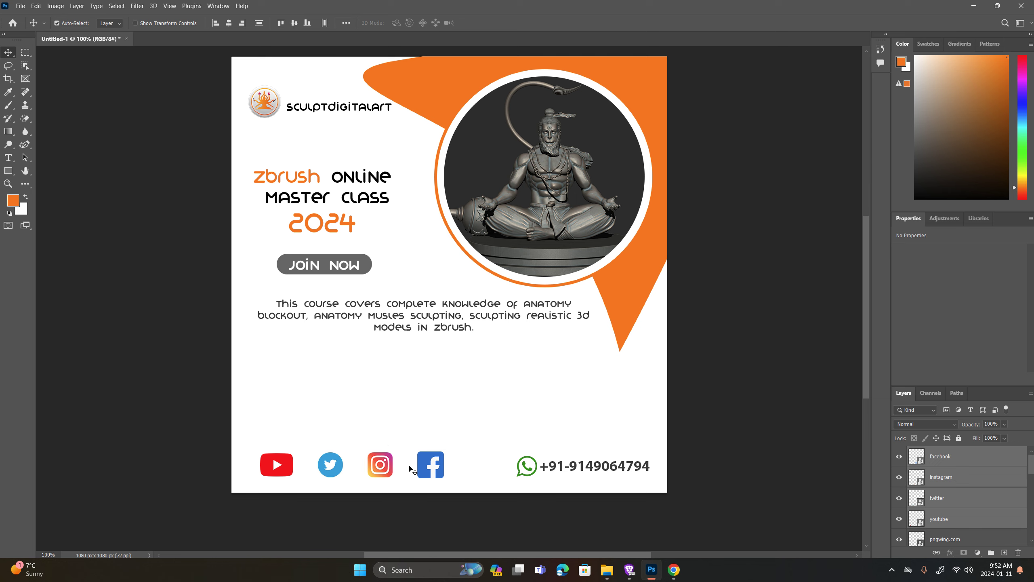
pyautogui.hotkey('ctrl', 't')
pyautogui.moveTo(423, 473); pyautogui.dragTo(432, 470)
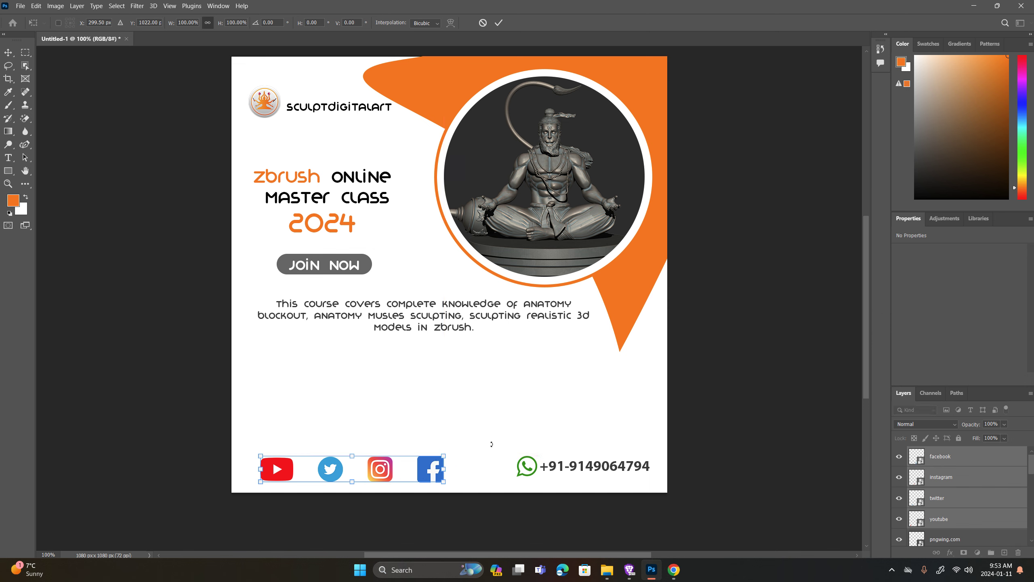
pyautogui.click(499, 22)
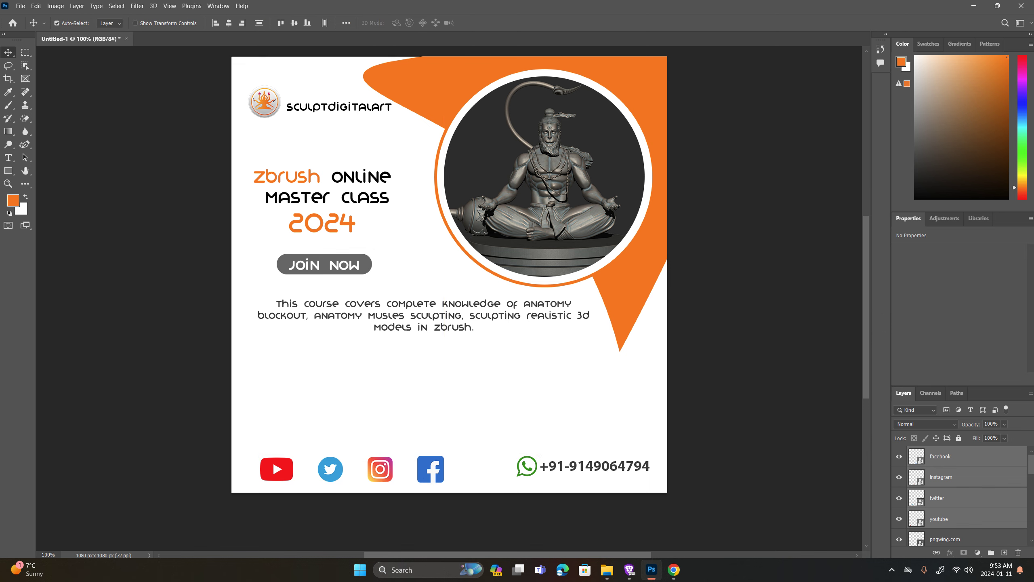
pyautogui.hotkey('alt', 'Tab')
pyautogui.hotkey('alt', 'Tab')
# Type the category line 'Game / VFX / Animation / CAD / CAM' below the paragraph.
pyautogui.click(8, 158)
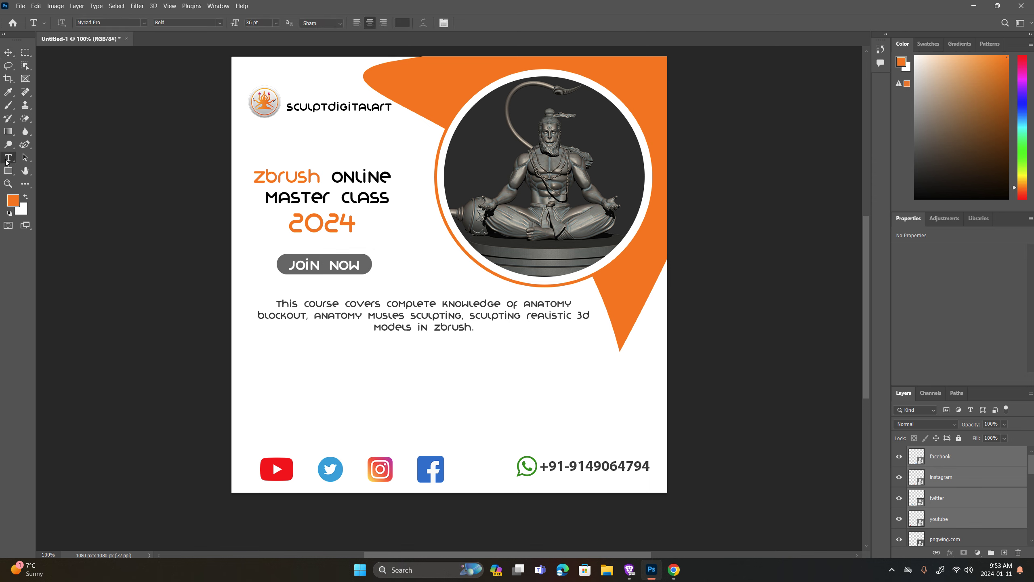
pyautogui.click(285, 388)
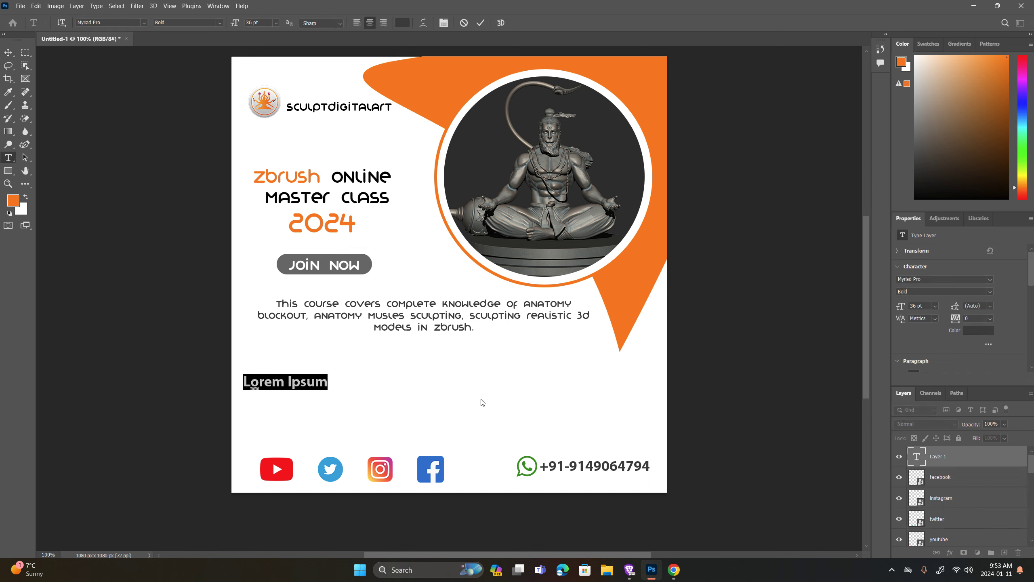
pyautogui.write('Game / V')
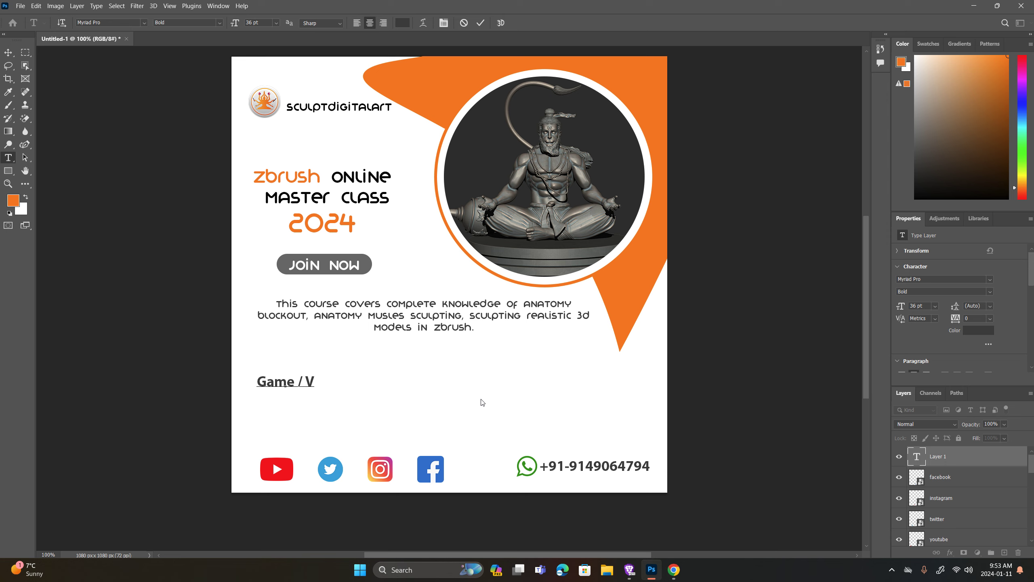
pyautogui.write('fx')
pyautogui.press('BackSpace')
pyautogui.press('BackSpace')
pyautogui.write('FX')
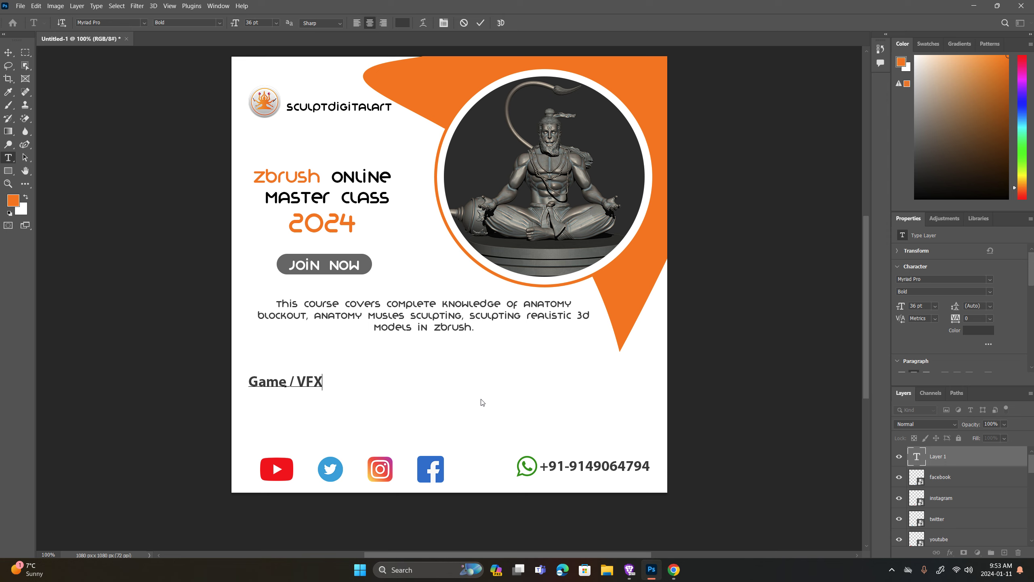
pyautogui.write('/')
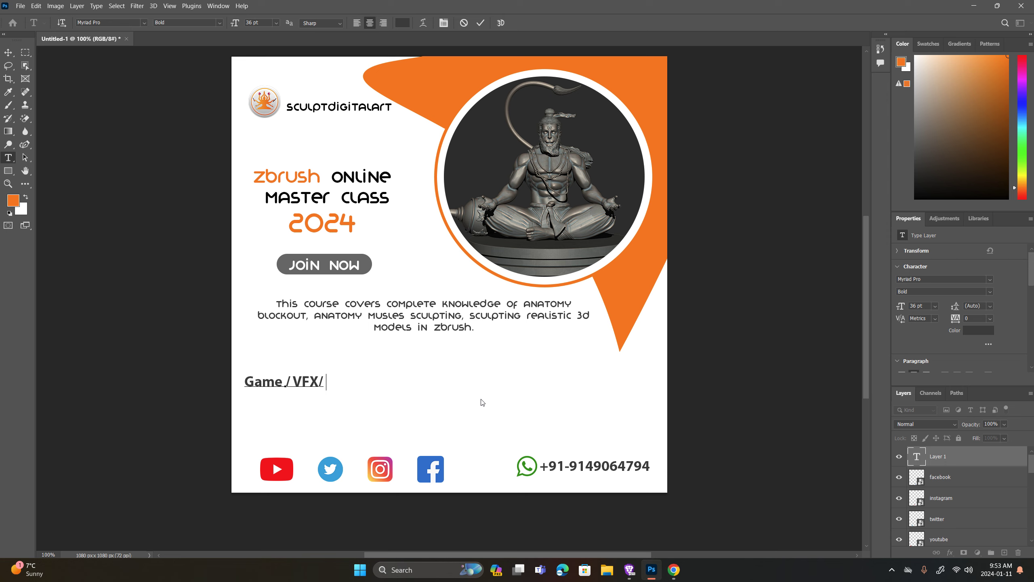
pyautogui.press('Left')
pyautogui.write('/')
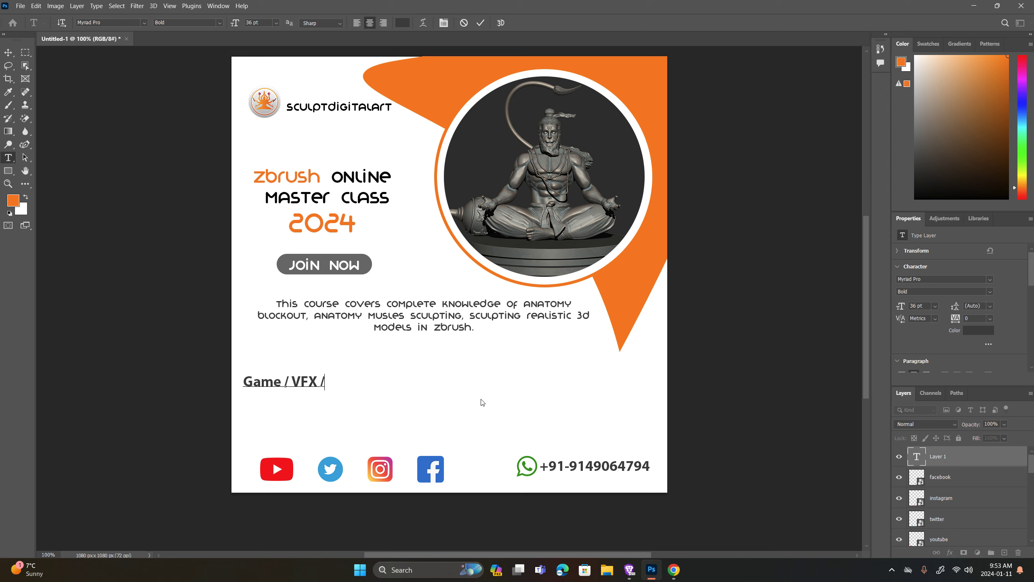
pyautogui.write(' Animation')
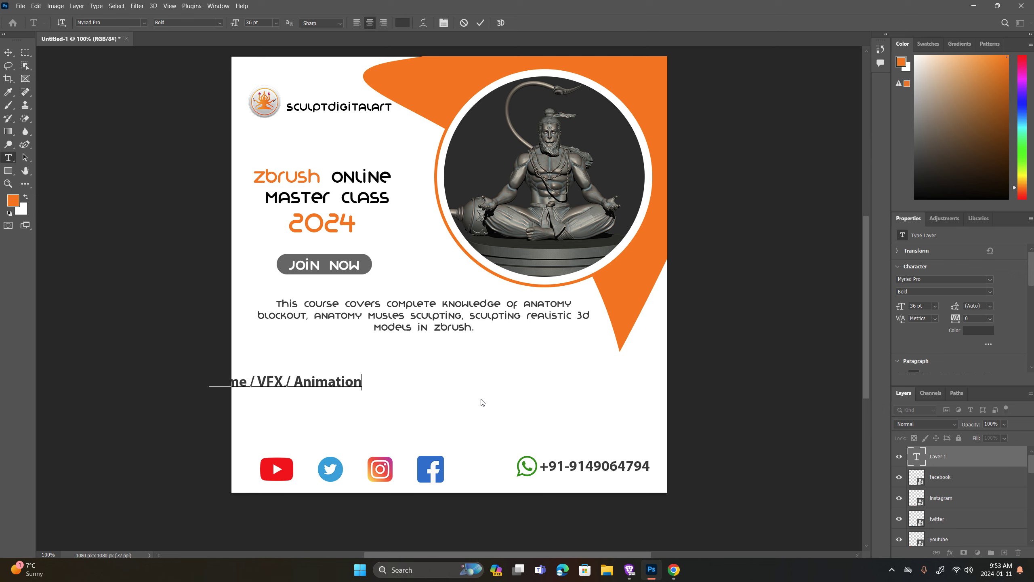
pyautogui.write(' /')
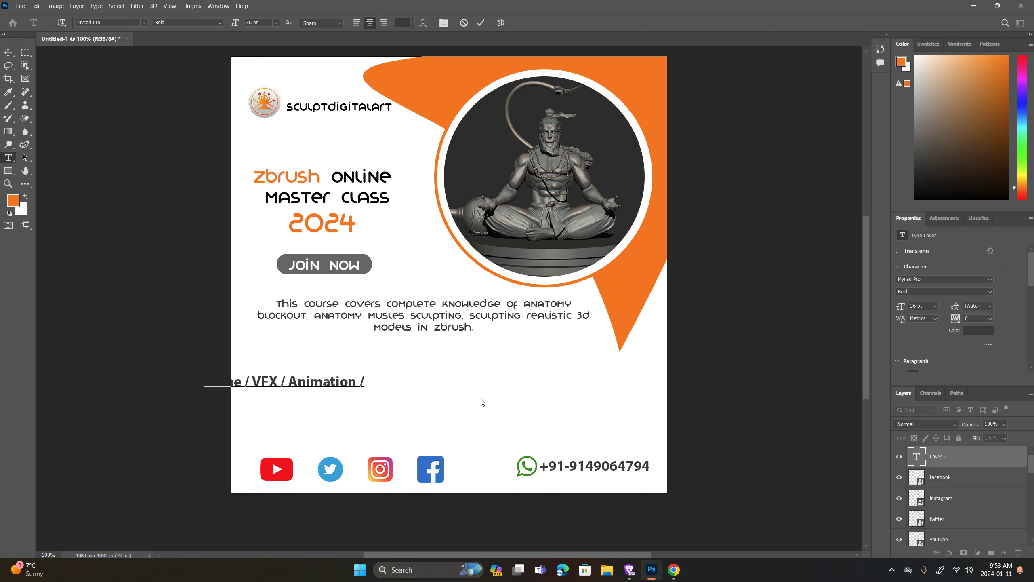
pyautogui.write(' Cad')
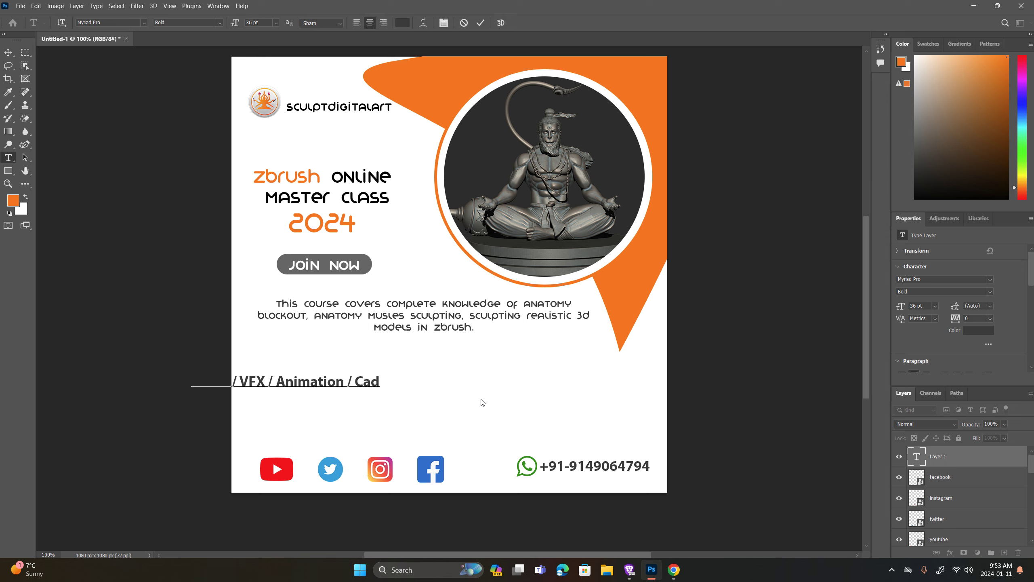
pyautogui.press('BackSpace')
pyautogui.press('BackSpace')
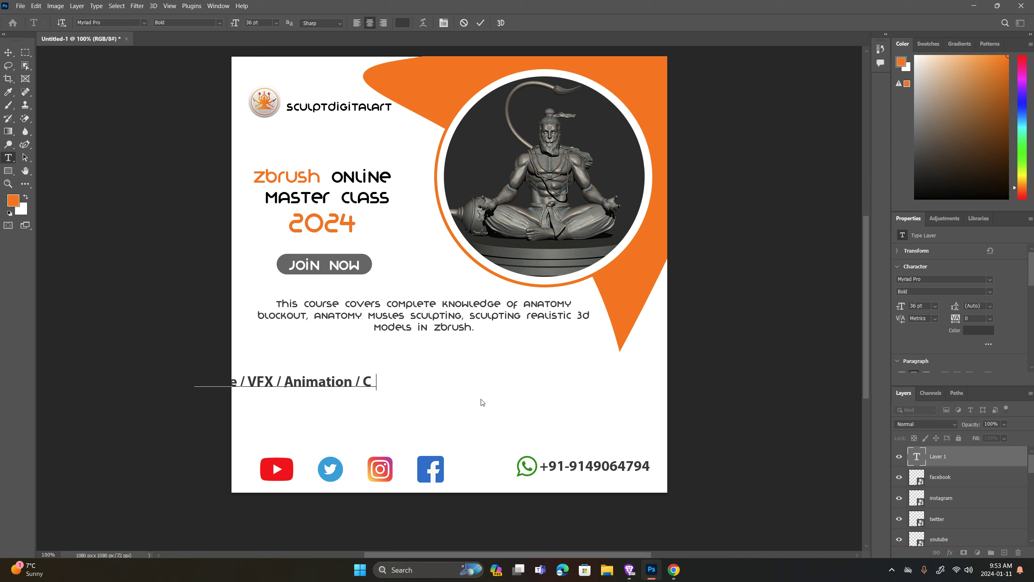
pyautogui.write('AD')
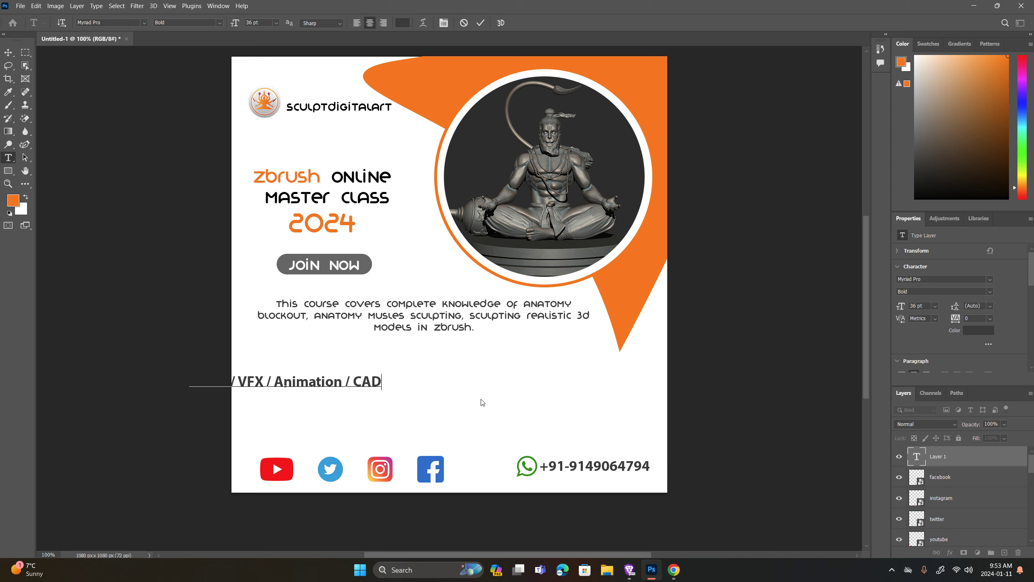
pyautogui.write(' / Ca')
pyautogui.press('BackSpace')
pyautogui.write('AM')
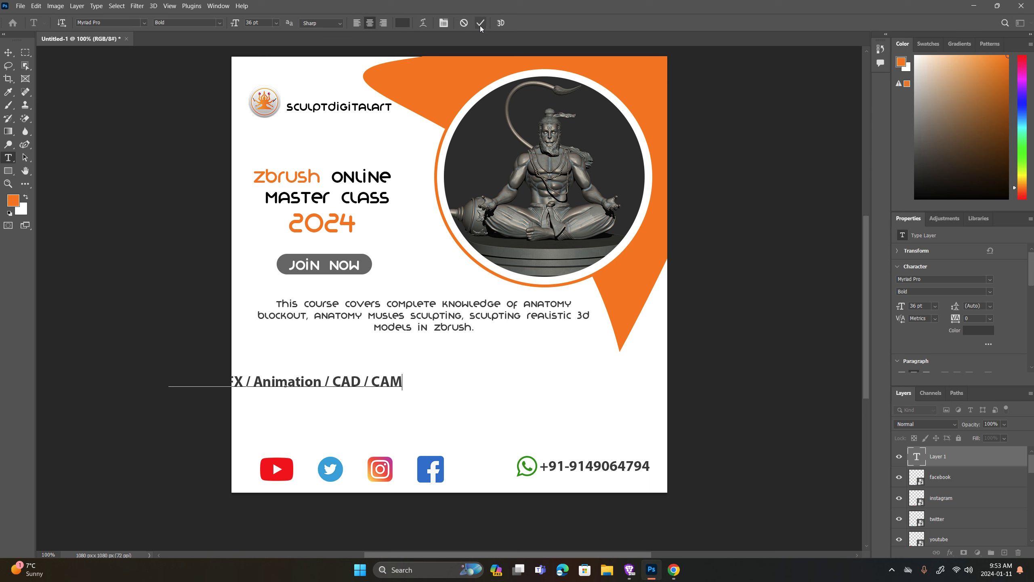
pyautogui.click(480, 24)
# Enlarge the category line slightly and centre it just above the social icons.
pyautogui.press('v')
pyautogui.hotkey('ctrl', 't')
pyautogui.moveTo(350, 388); pyautogui.dragTo(476, 393)
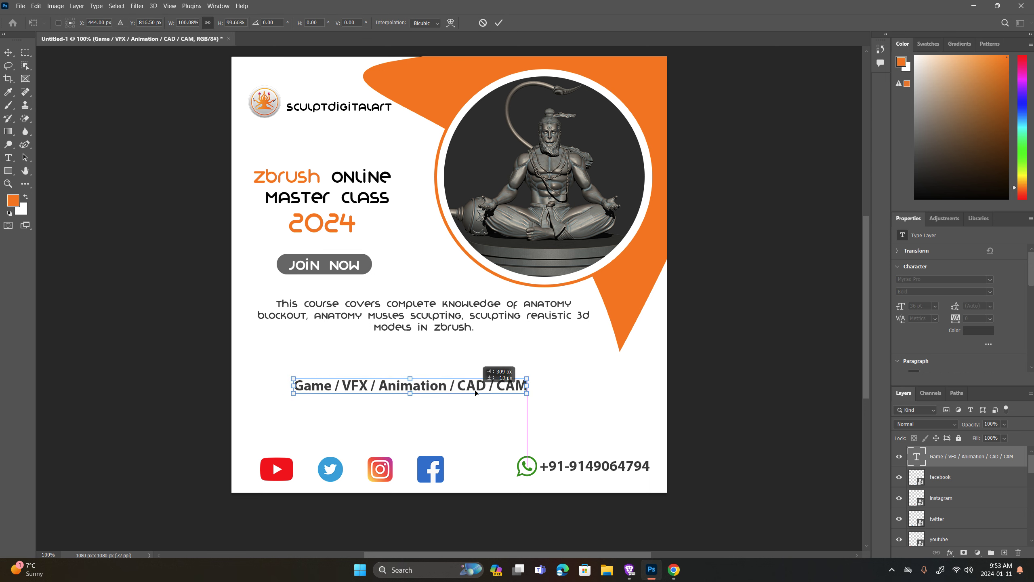
pyautogui.moveTo(413, 379); pyautogui.dragTo(412, 373)
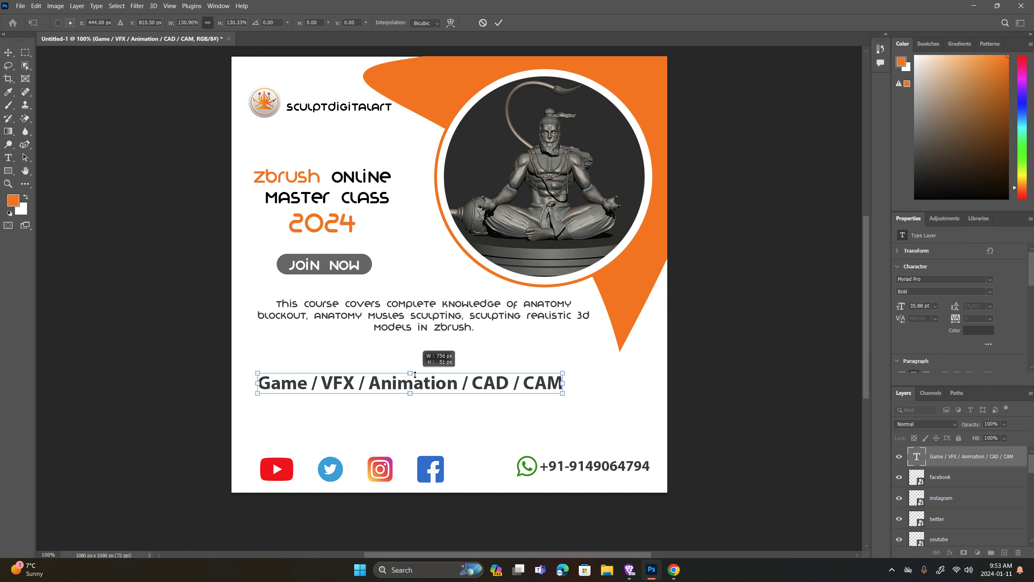
pyautogui.moveTo(485, 385)
pyautogui.mouseDown()
pyautogui.moveTo(504, 385)
pyautogui.moveTo(502, 416)
pyautogui.mouseUp()
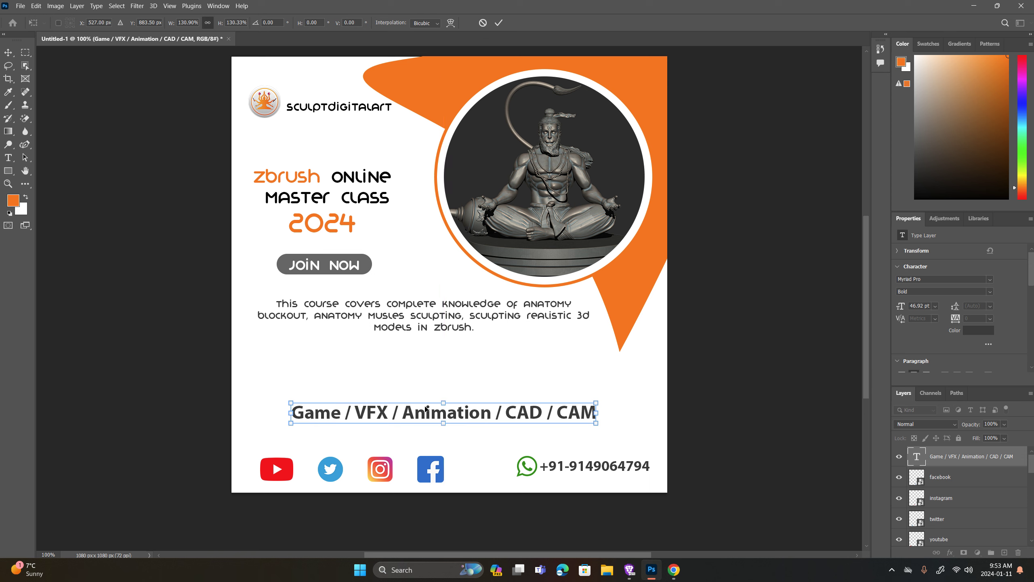
pyautogui.moveTo(444, 402); pyautogui.dragTo(443, 407)
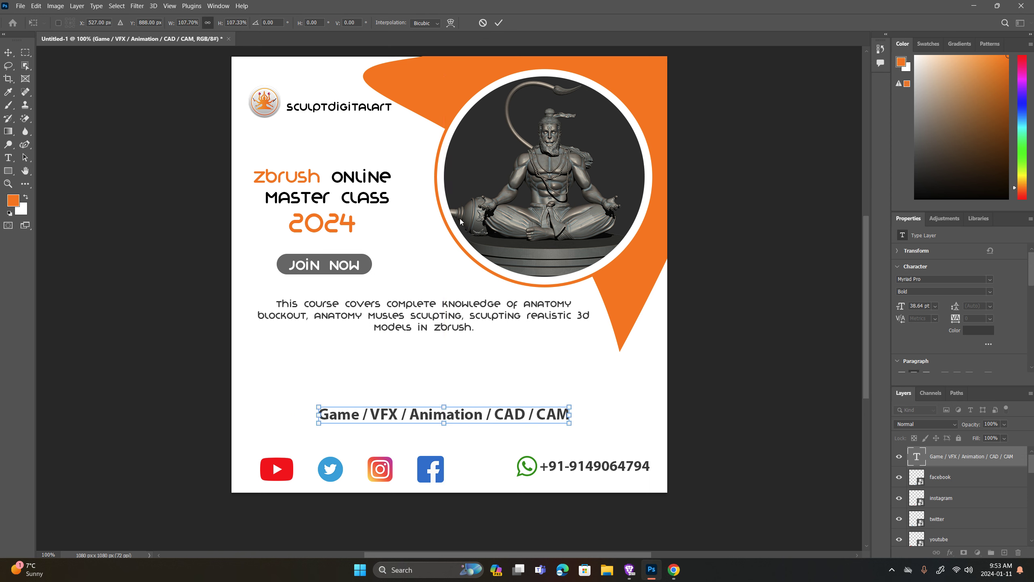
pyautogui.click(499, 22)
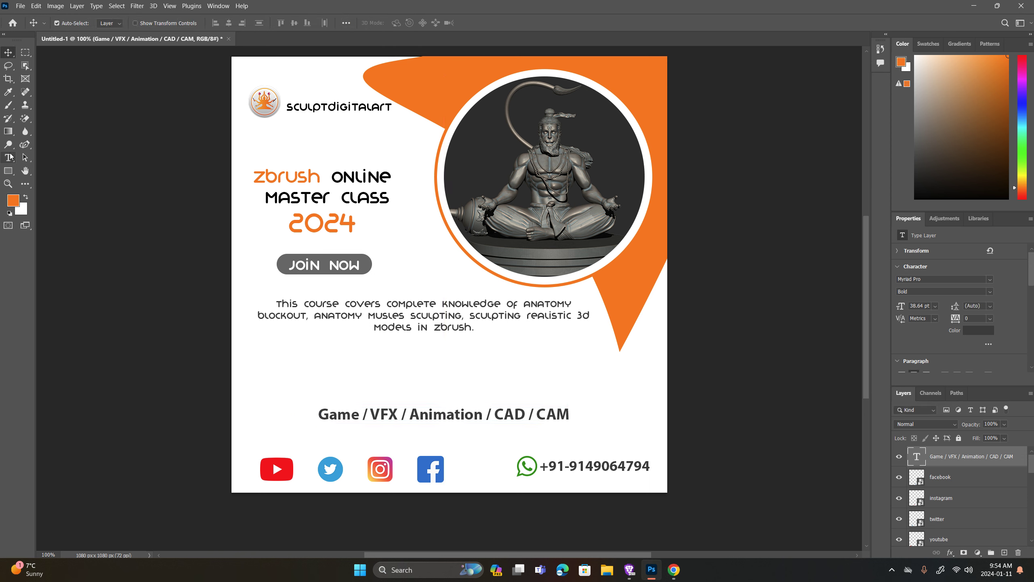
pyautogui.click(10, 157)
pyautogui.click(329, 374)
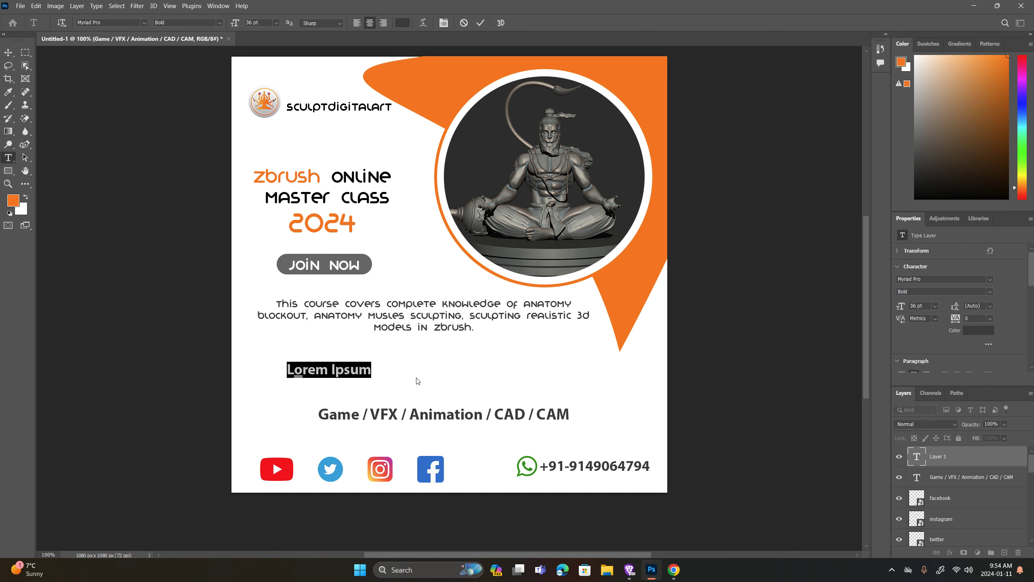
# Type the new text line 'Adobe Ps / Ai / Pr / Ae', fixing the letter case along the way.
pyautogui.write('Adobe PS')
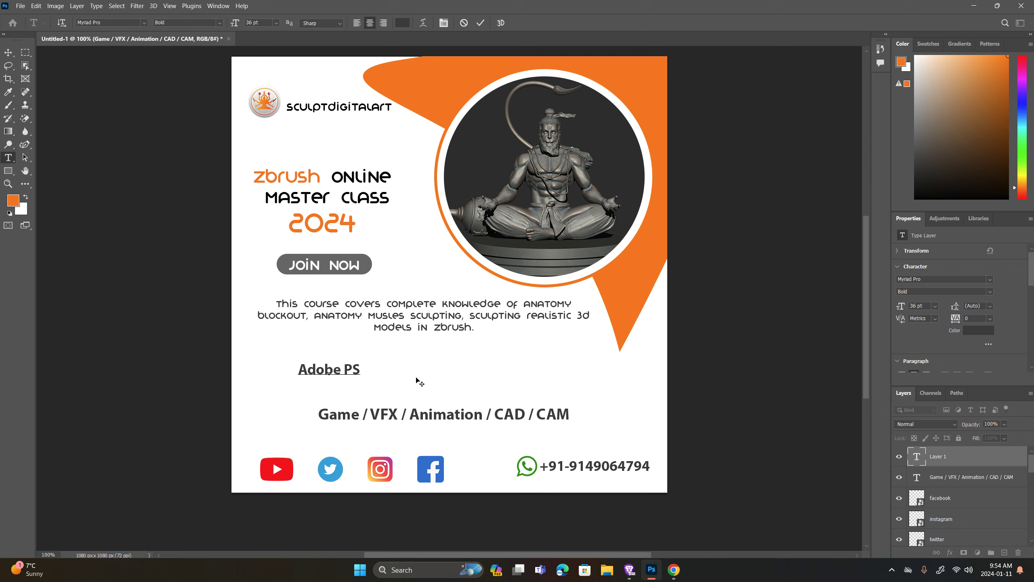
pyautogui.write(' /')
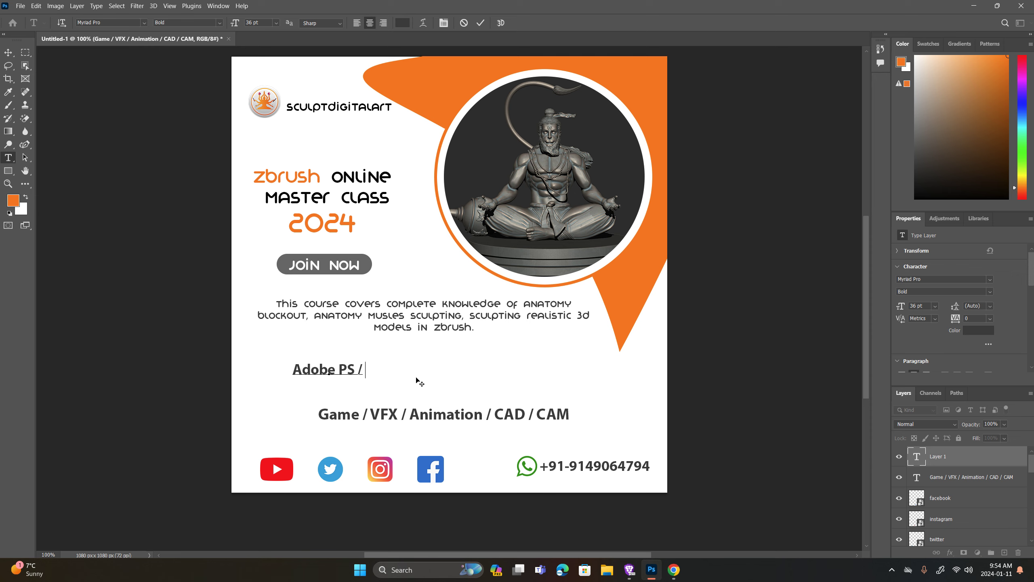
pyautogui.write('a')
pyautogui.press('BackSpace')
pyautogui.write('AI')
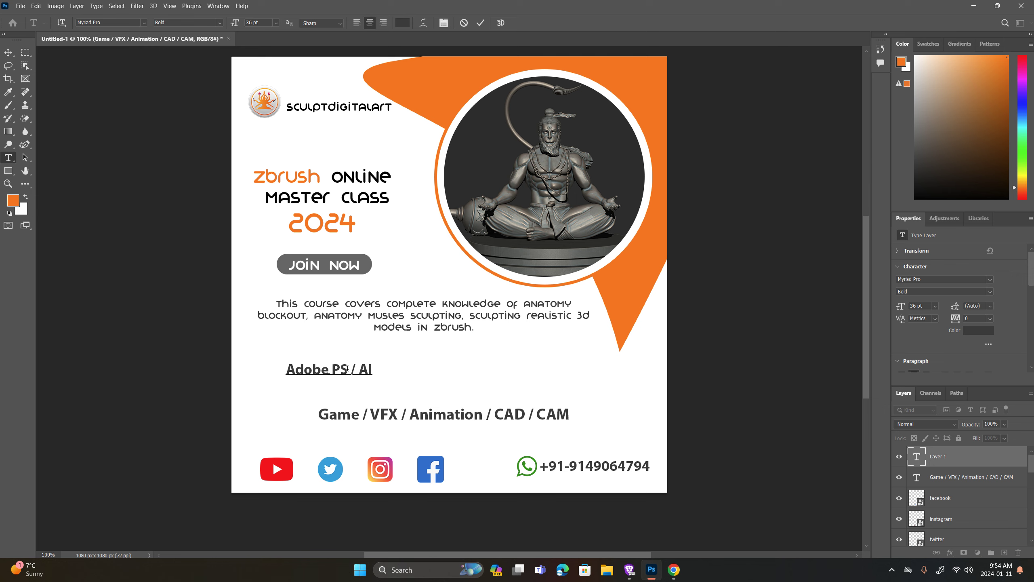
pyautogui.moveTo(343, 368); pyautogui.dragTo(350, 369)
pyautogui.write('s')
pyautogui.moveTo(373, 368); pyautogui.dragTo(366, 369)
pyautogui.write('i')
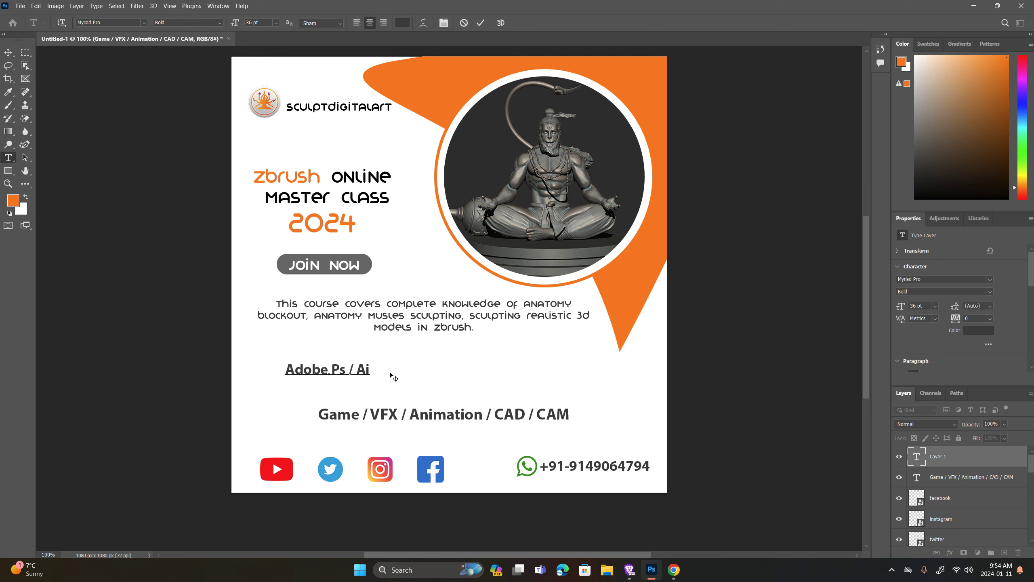
pyautogui.write(' /')
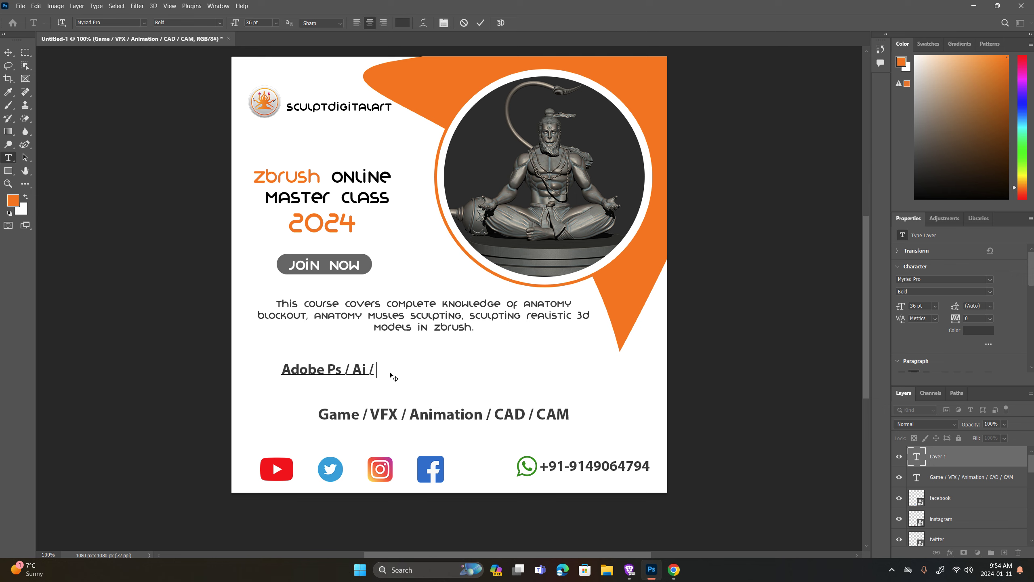
pyautogui.write('Pr')
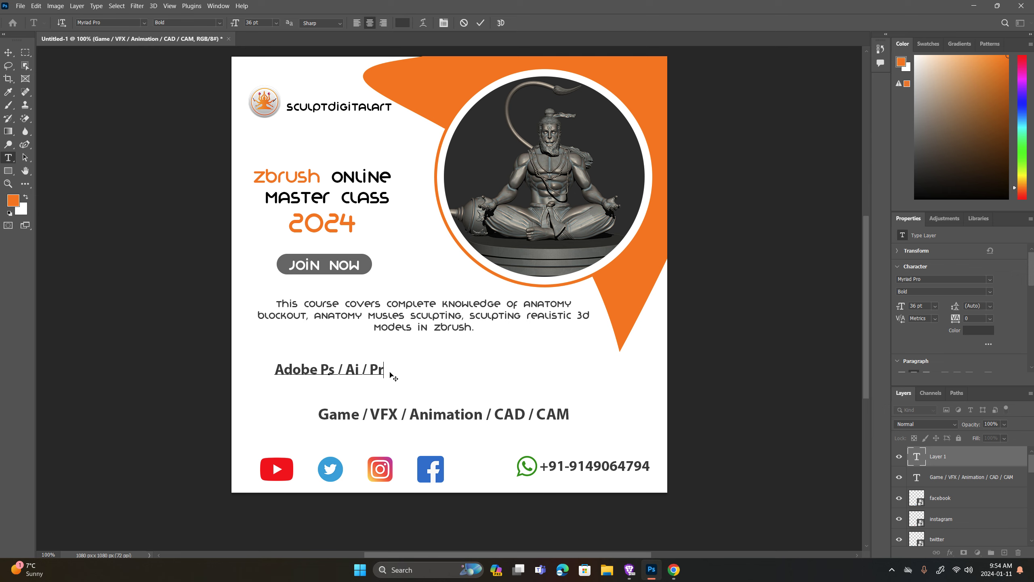
pyautogui.write(' /')
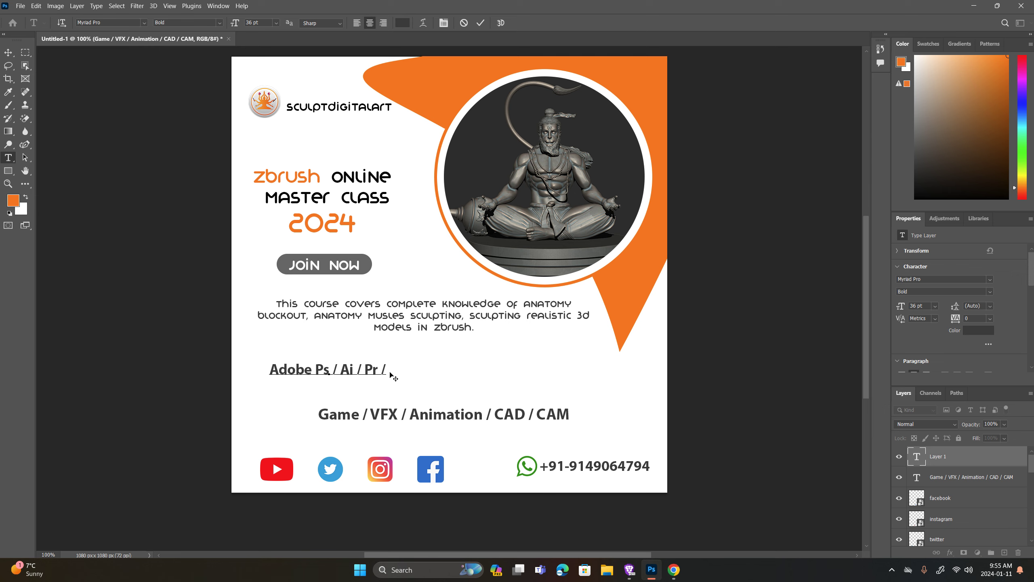
pyautogui.write('Ae')
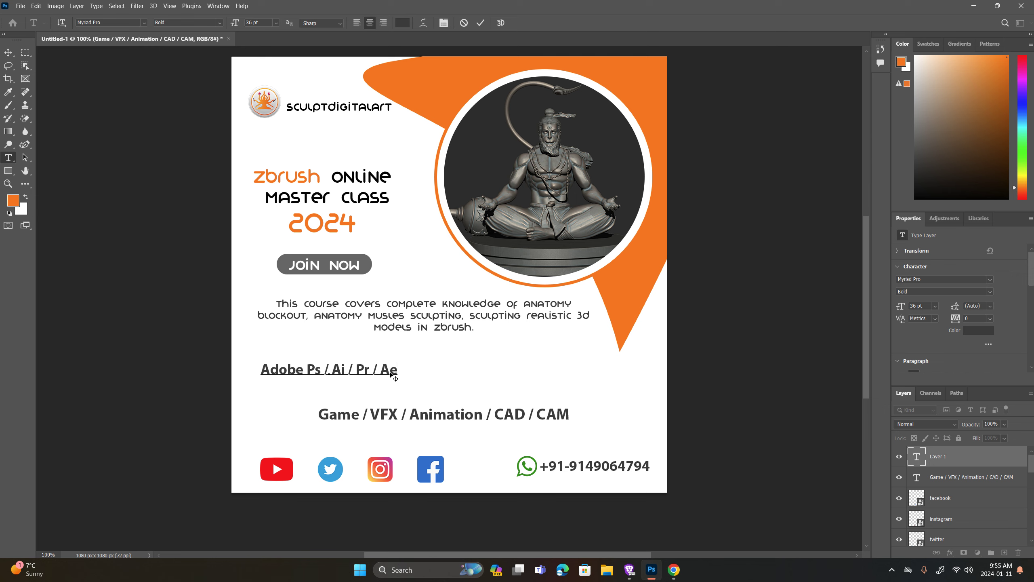
# Commit the Adobe software line and centre it just above the Game / VFX line.
pyautogui.click(481, 23)
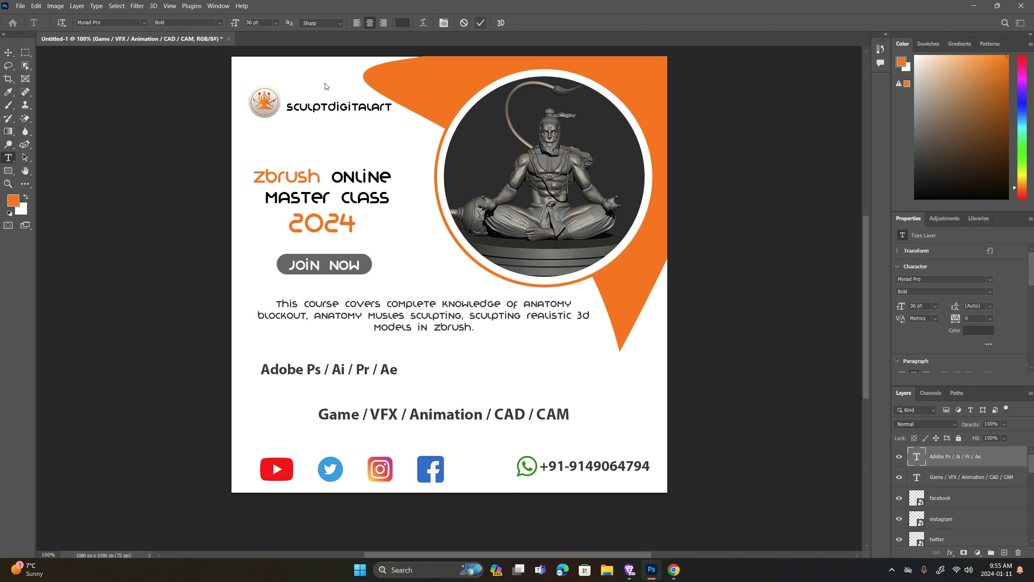
pyautogui.click(8, 52)
pyautogui.moveTo(401, 372)
pyautogui.mouseDown()
pyautogui.moveTo(508, 394)
pyautogui.moveTo(472, 397)
pyautogui.mouseUp()
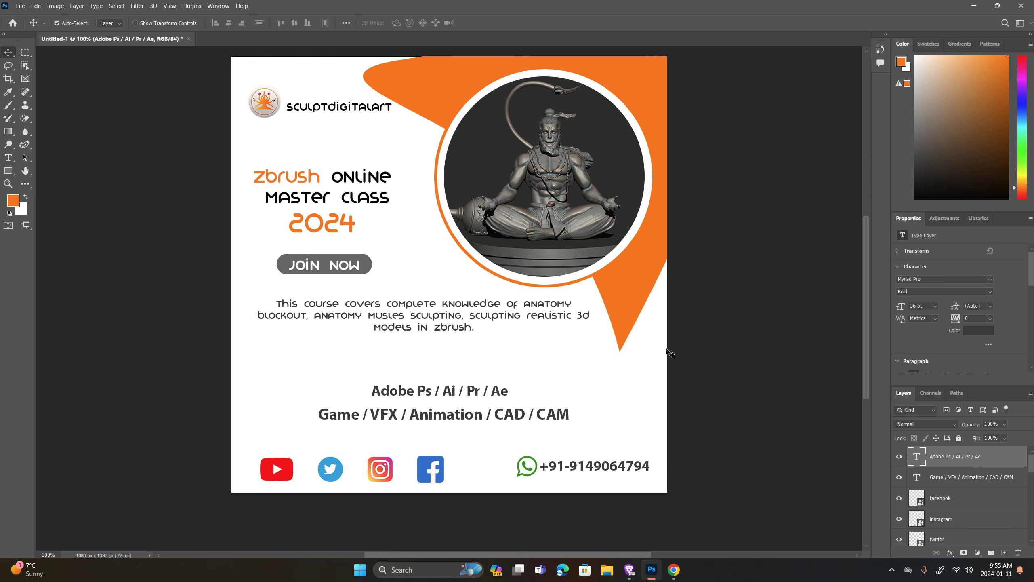
pyautogui.click(9, 174)
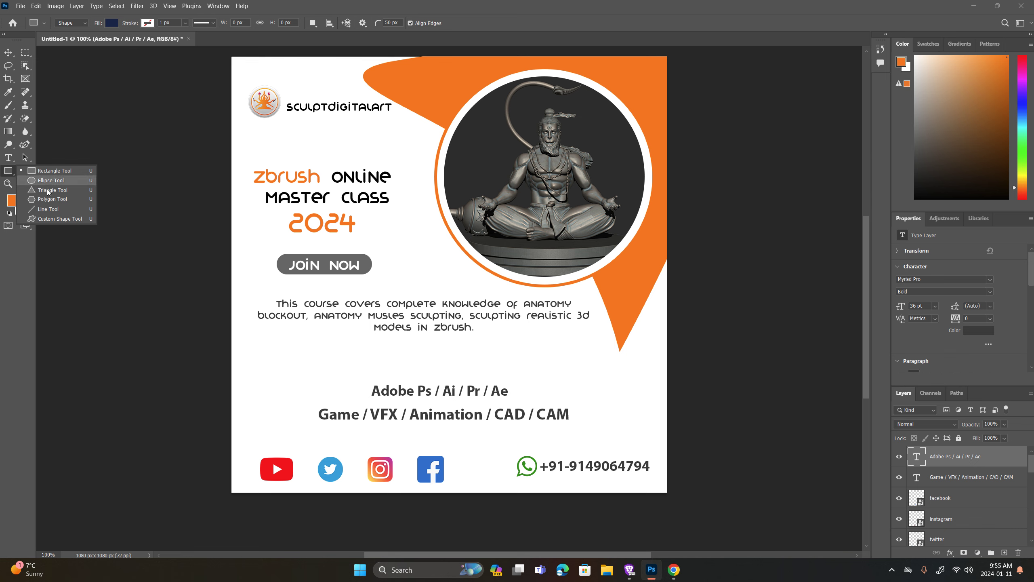
# Draw a thin rectangle bar as a divider above the Adobe software line.
pyautogui.click(48, 208)
pyautogui.rightClick(12, 171)
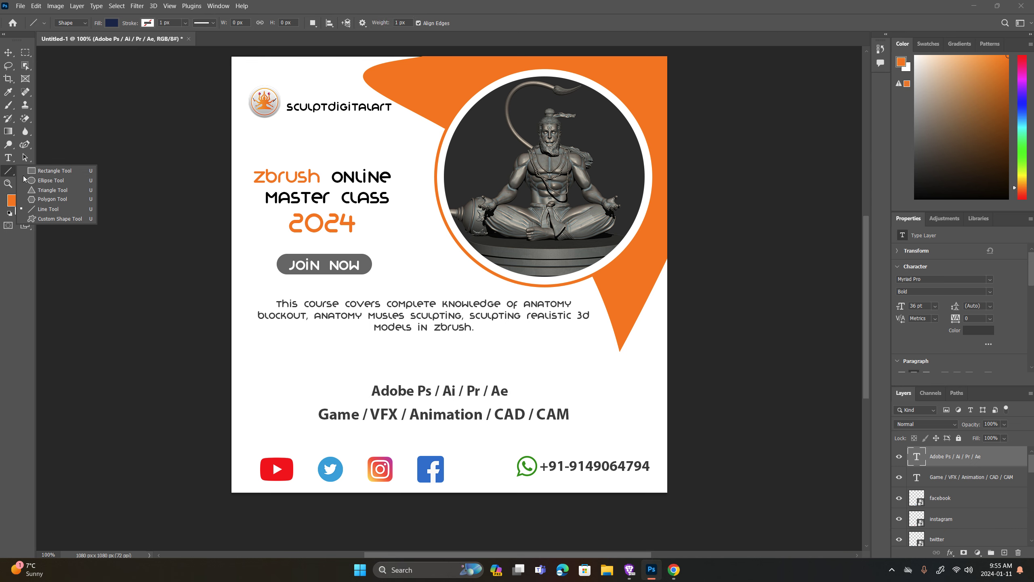
pyautogui.click(44, 170)
pyautogui.moveTo(304, 368); pyautogui.dragTo(573, 370)
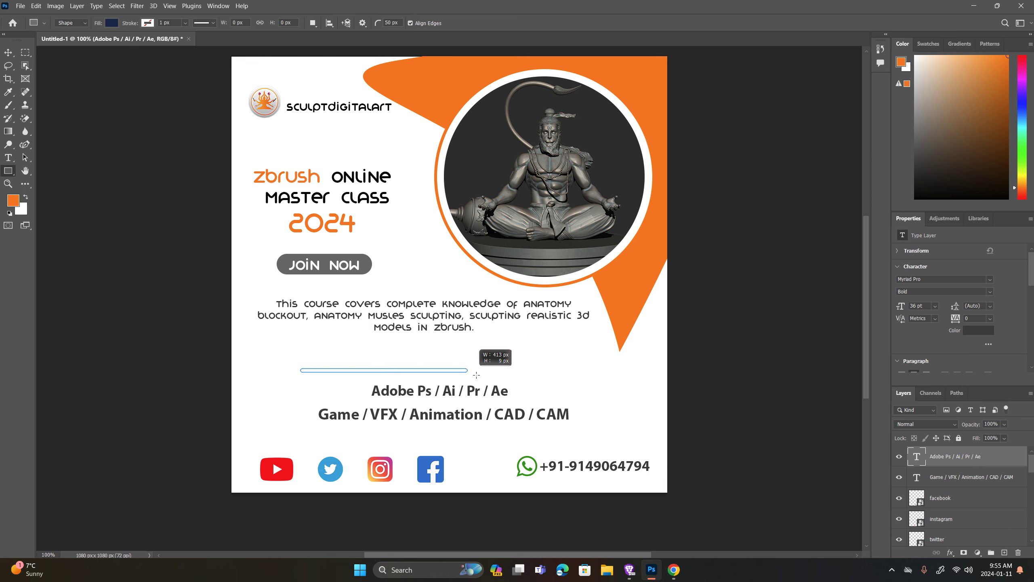
pyautogui.moveTo(572, 370); pyautogui.dragTo(577, 369)
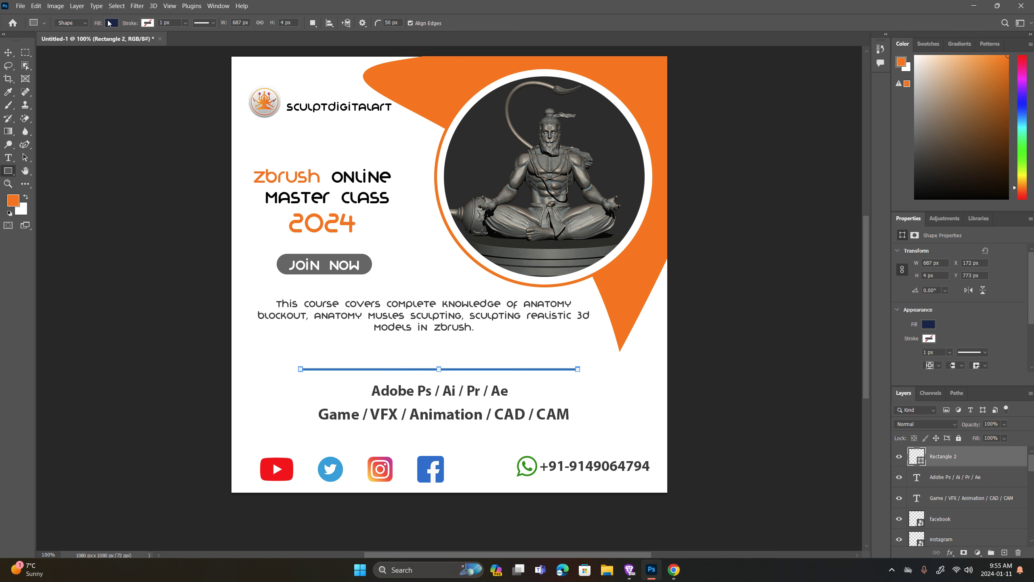
# Fill the divider bar orange, nudge it slightly right, and deselect it.
pyautogui.click(109, 23)
pyautogui.click(57, 76)
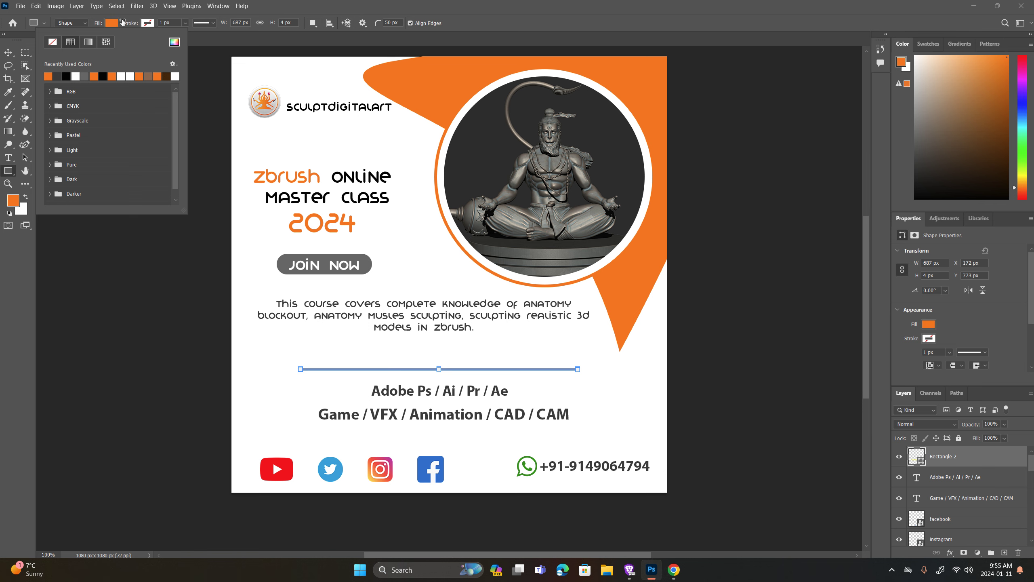
pyautogui.press('Return')
pyautogui.press('v')
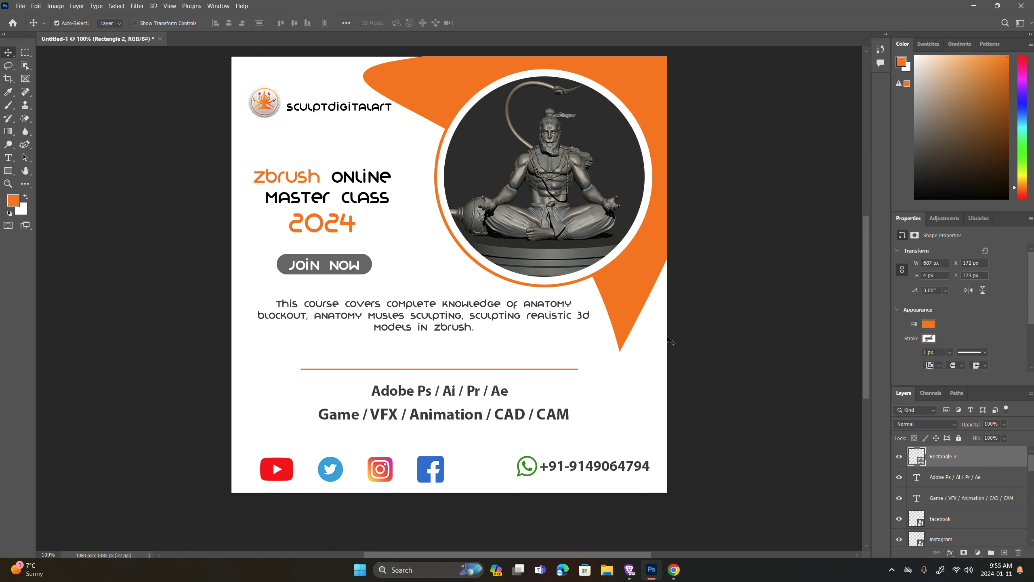
pyautogui.moveTo(569, 371); pyautogui.dragTo(574, 372)
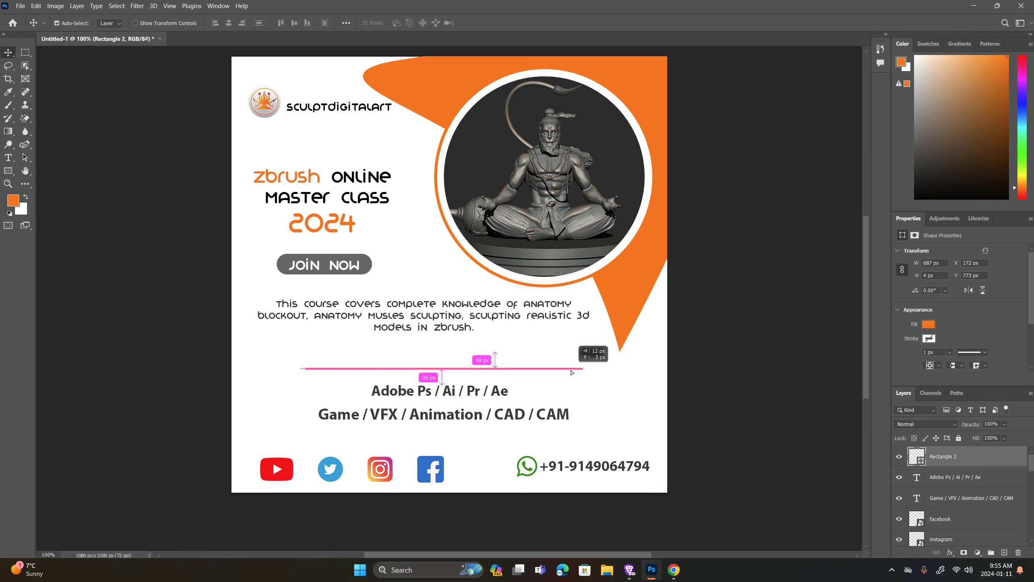
pyautogui.click(709, 311)
pyautogui.scroll(2, 712, 309)
pyautogui.scroll(-1, 713, 310)
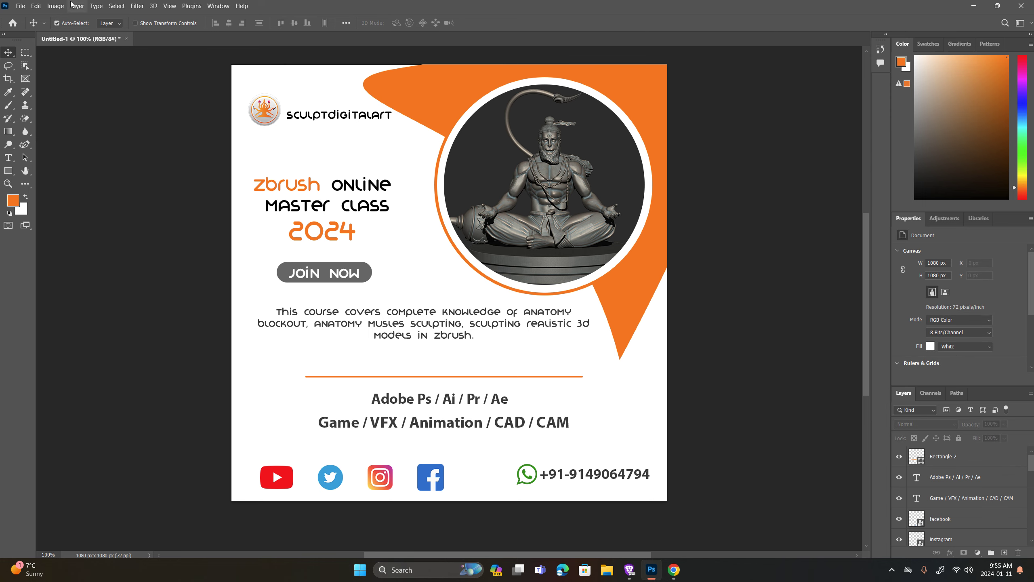
pyautogui.click(16, 7)
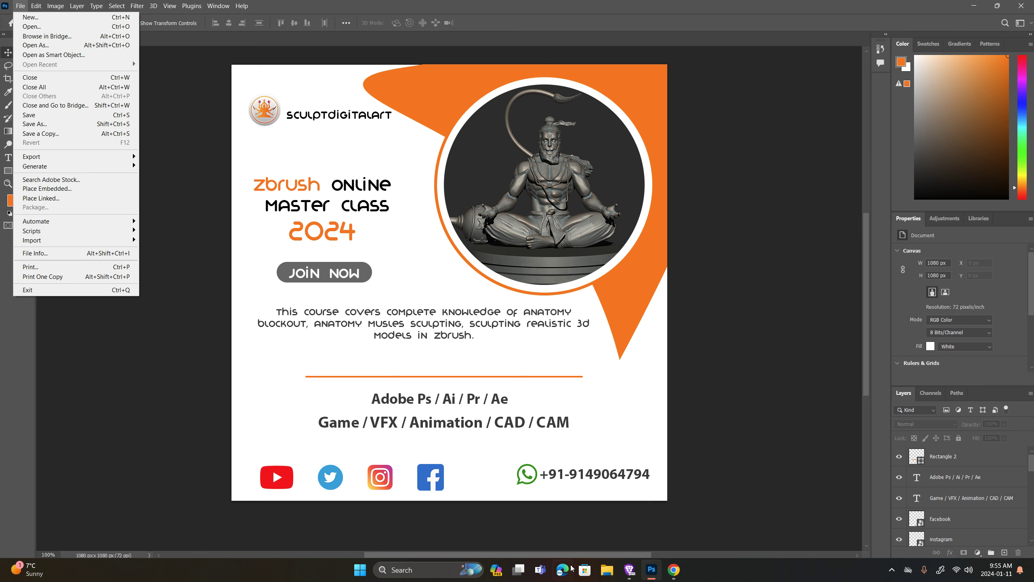
pyautogui.click(629, 569)
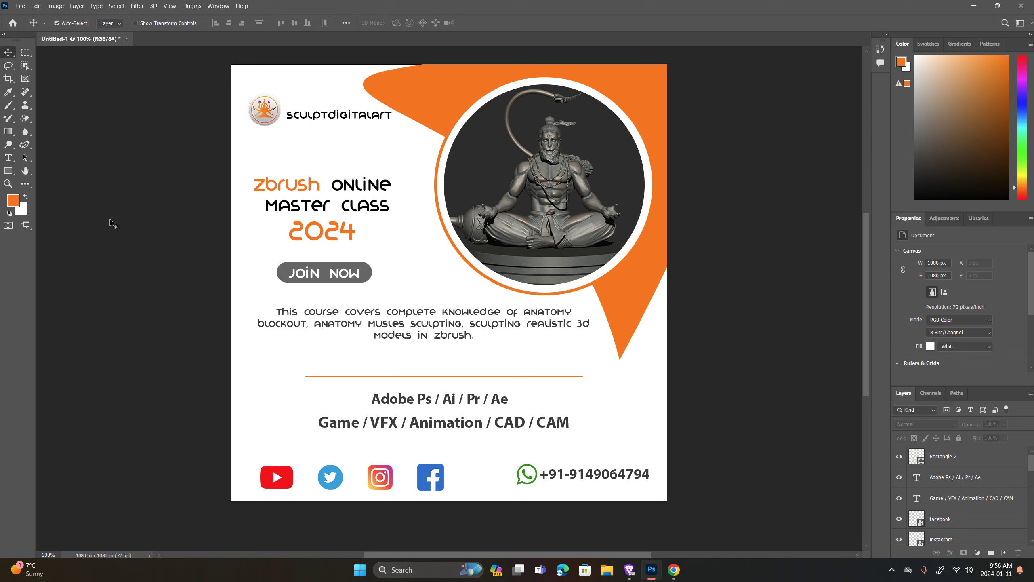
pyautogui.click(7, 162)
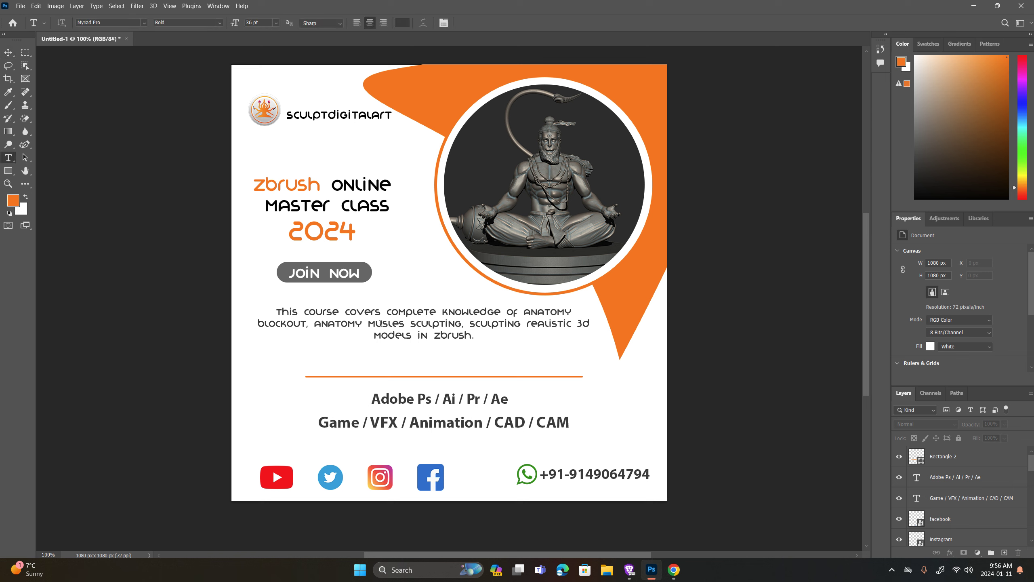
pyautogui.click(357, 366)
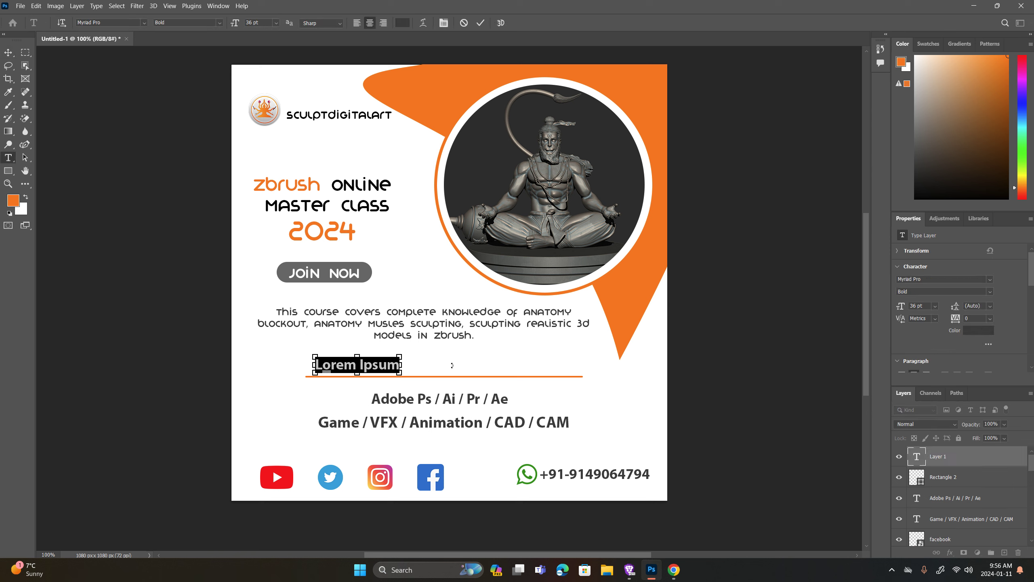
pyautogui.hotkey('ctrl', 'v')
pyautogui.hotkey('ctrl', 'a')
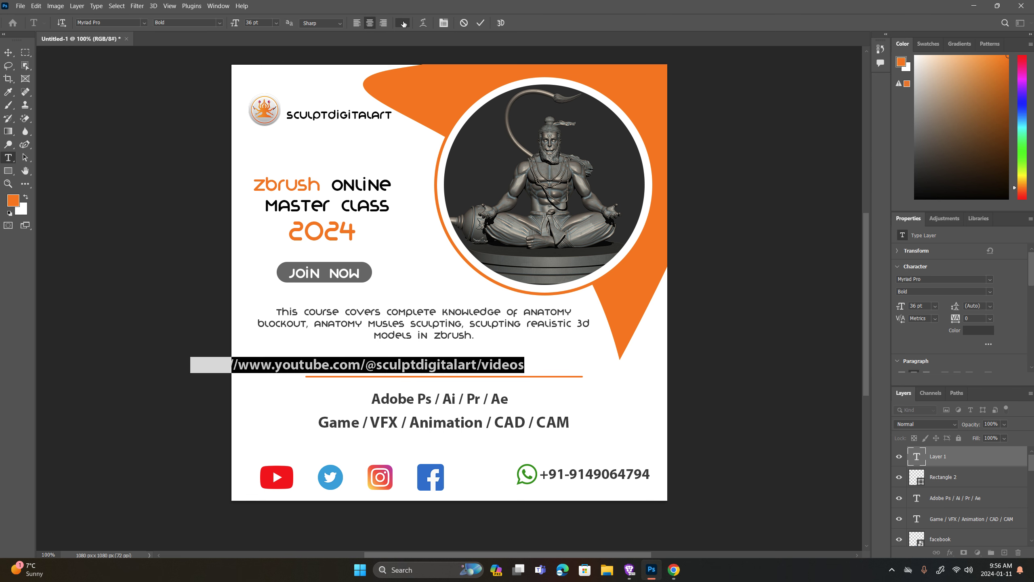
pyautogui.click(403, 23)
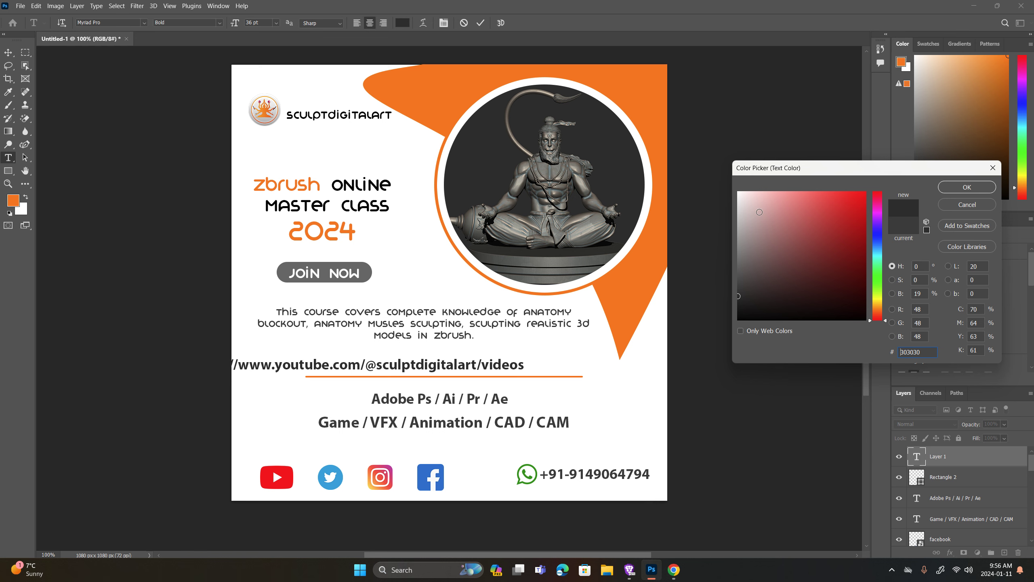
pyautogui.moveTo(738, 289); pyautogui.dragTo(733, 286)
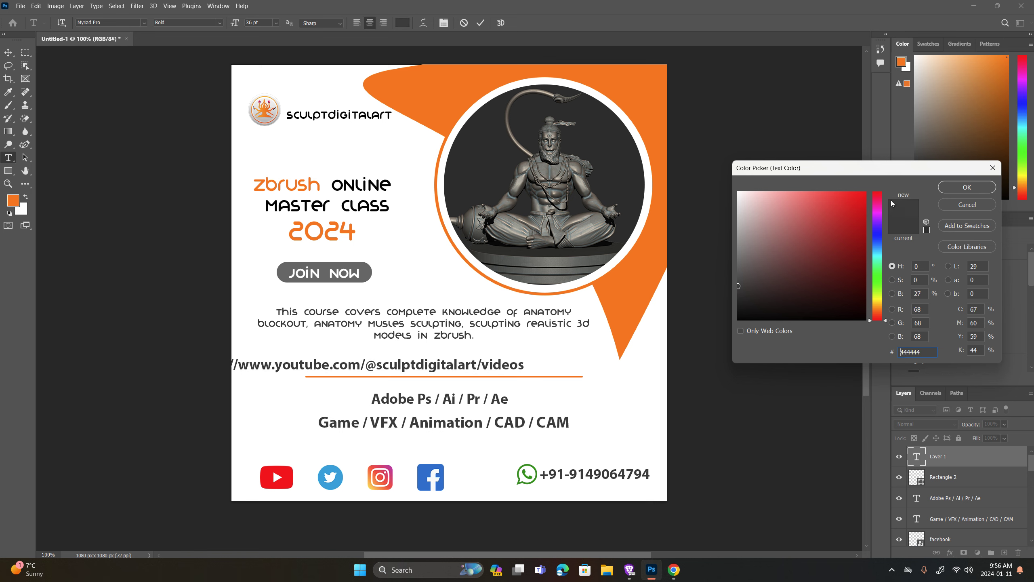
pyautogui.click(947, 189)
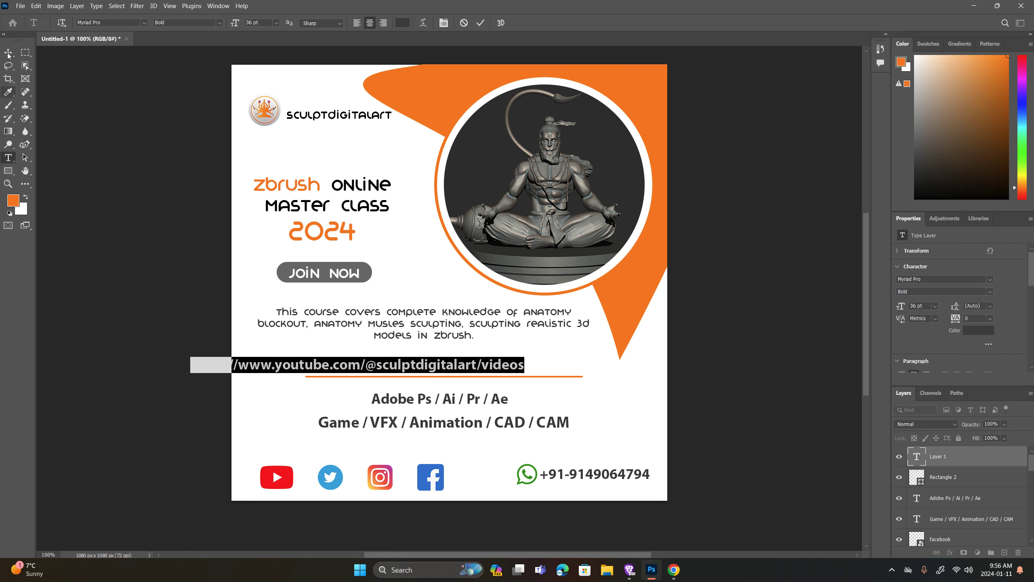
# Commit the URL text and centre it just above the orange divider.
pyautogui.click(480, 23)
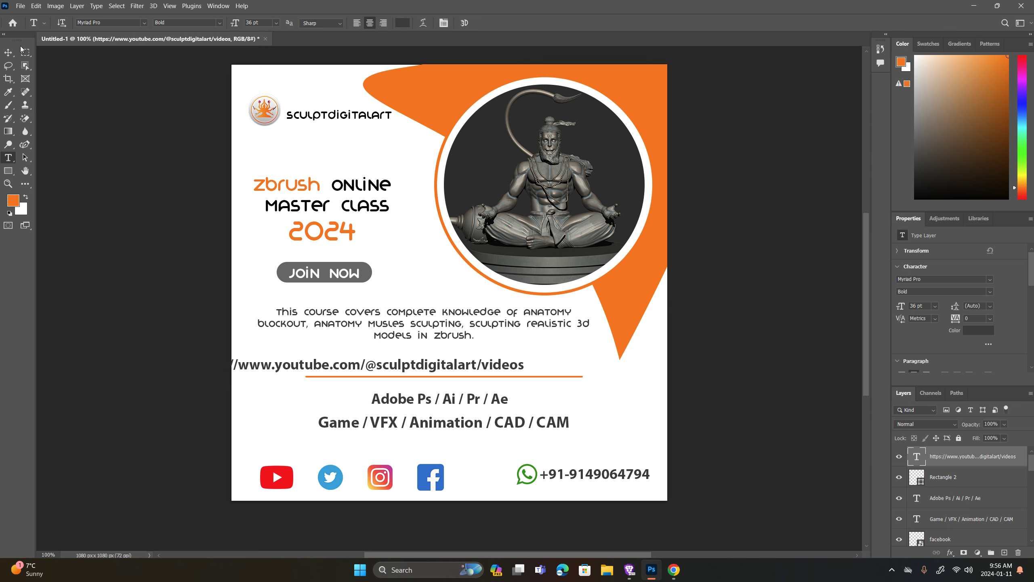
pyautogui.click(9, 53)
pyautogui.moveTo(516, 368); pyautogui.dragTo(606, 369)
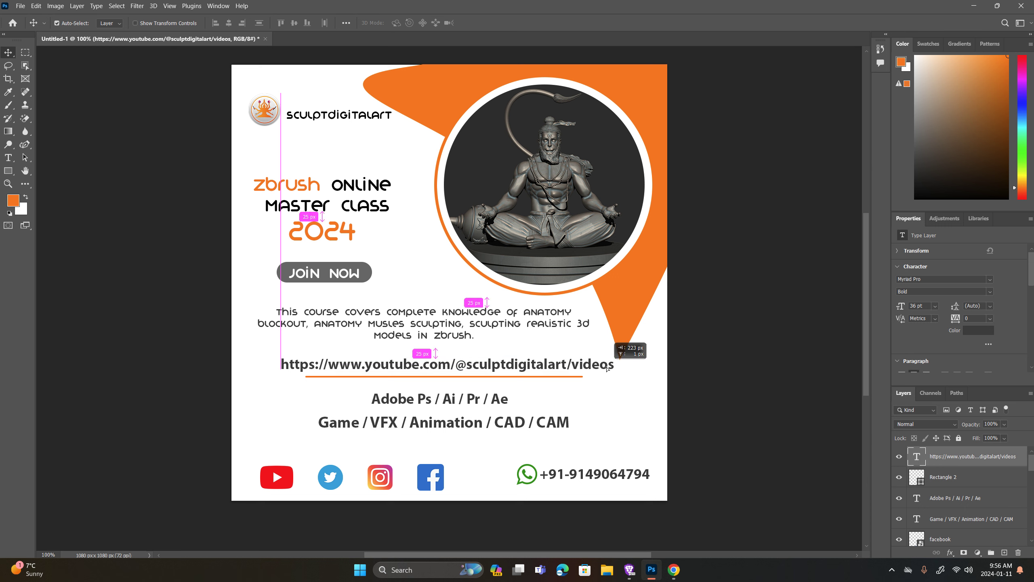
pyautogui.moveTo(606, 369); pyautogui.dragTo(606, 369)
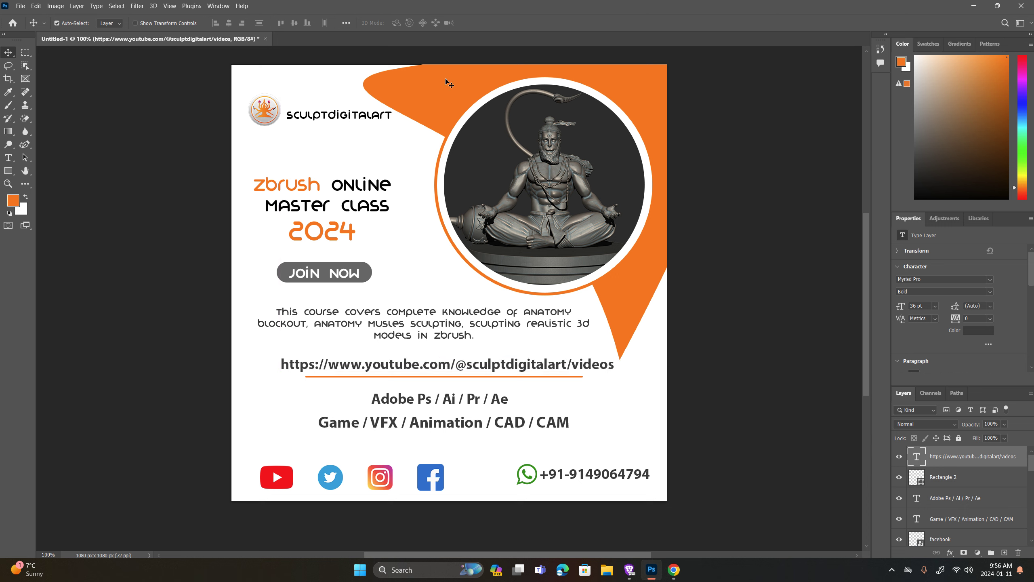
# Save a Photoshop copy named 'graphic' in D:\Adobeprojects\AdobePs.
pyautogui.click(20, 5)
pyautogui.click(53, 133)
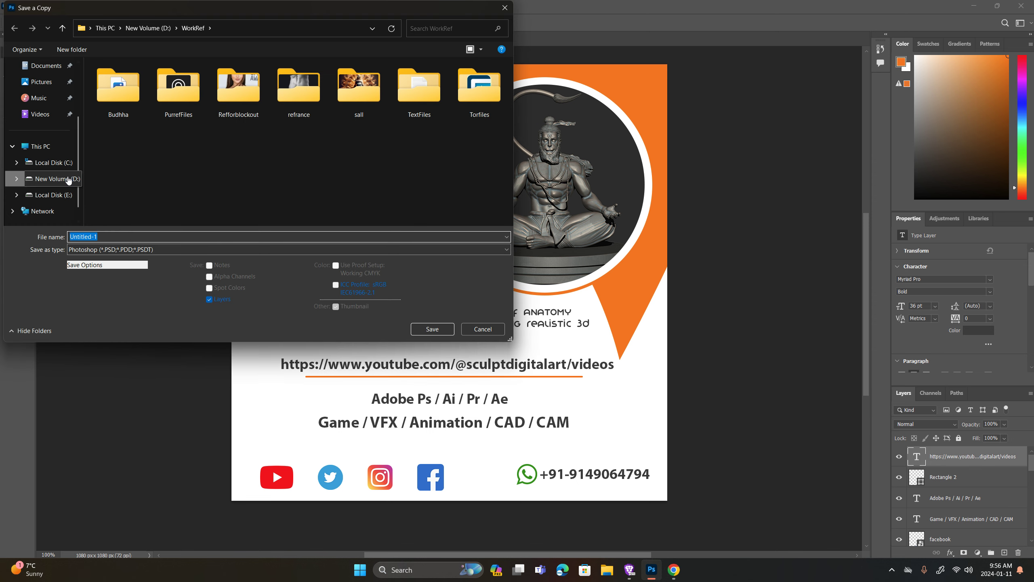
pyautogui.click(49, 178)
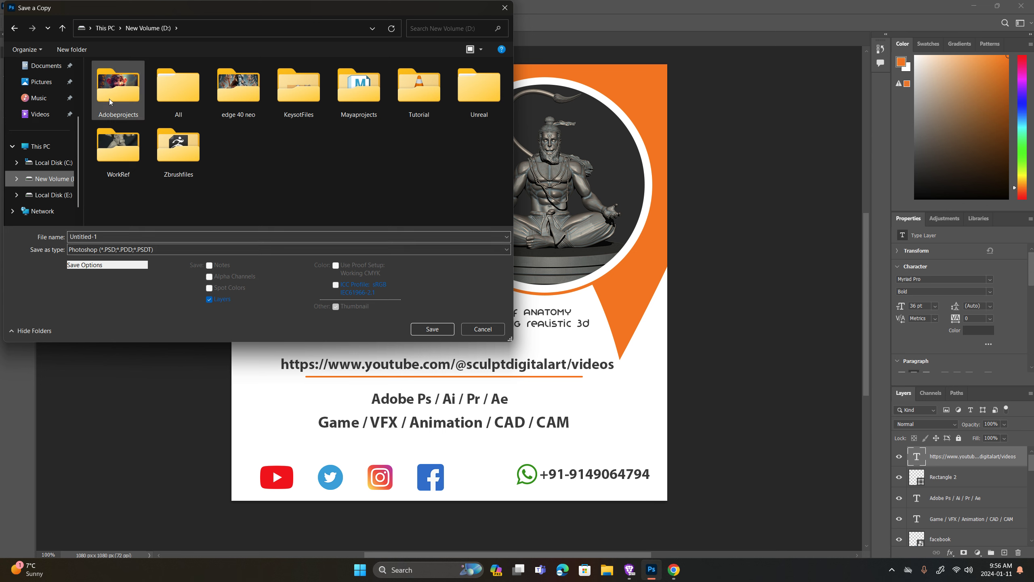
pyautogui.doubleClick(118, 87)
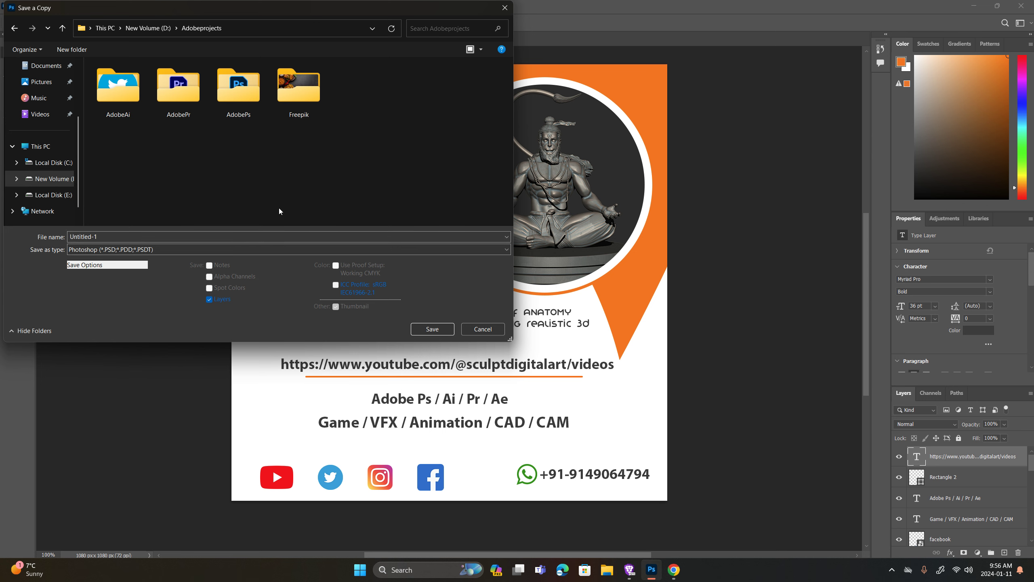
pyautogui.doubleClick(241, 91)
pyautogui.click(140, 233)
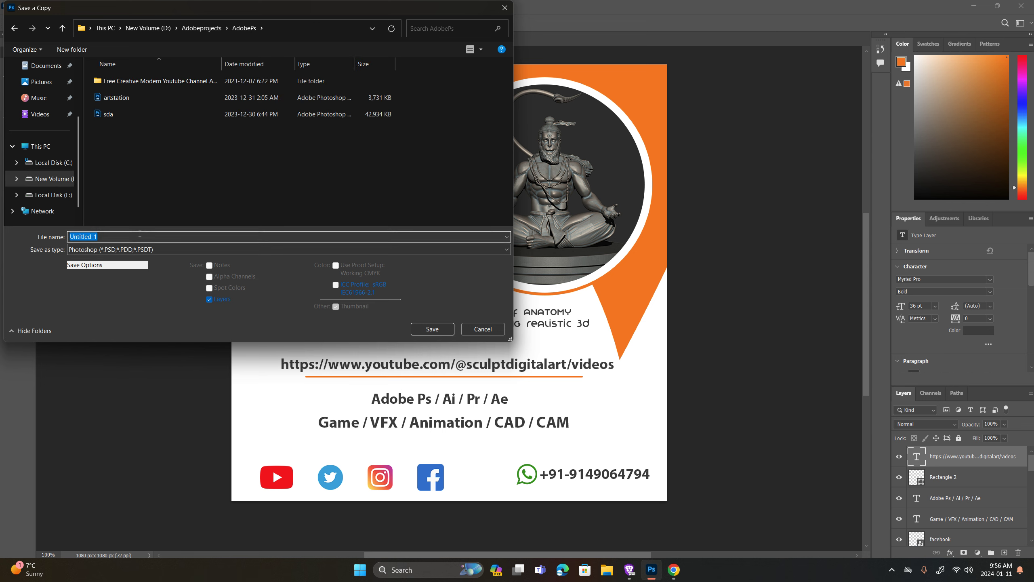
pyautogui.write('graphic')
pyautogui.click(423, 328)
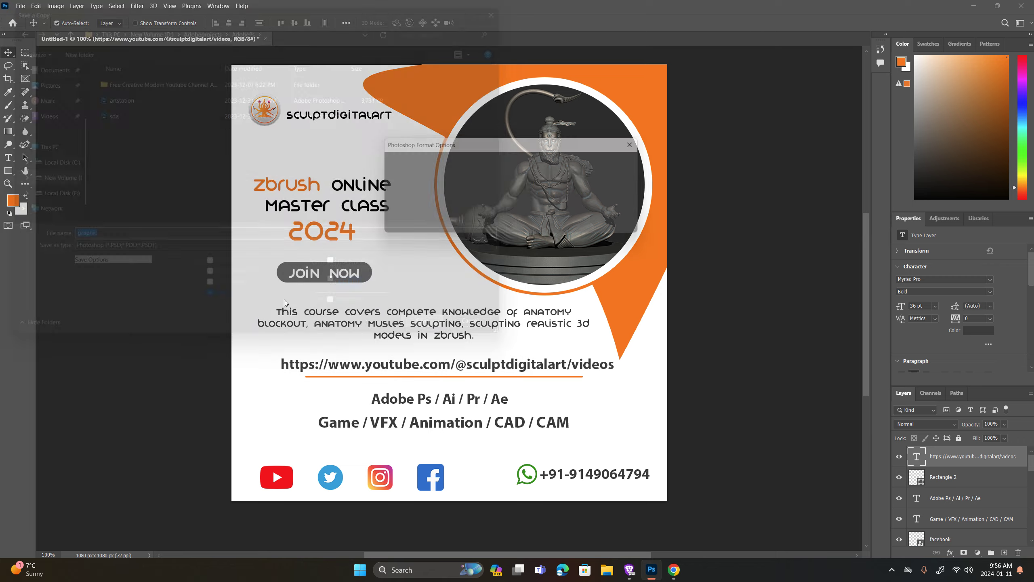
pyautogui.click(627, 163)
# Save a JPEG copy named 'sda4' in the same folder at quality 12.
pyautogui.click(20, 5)
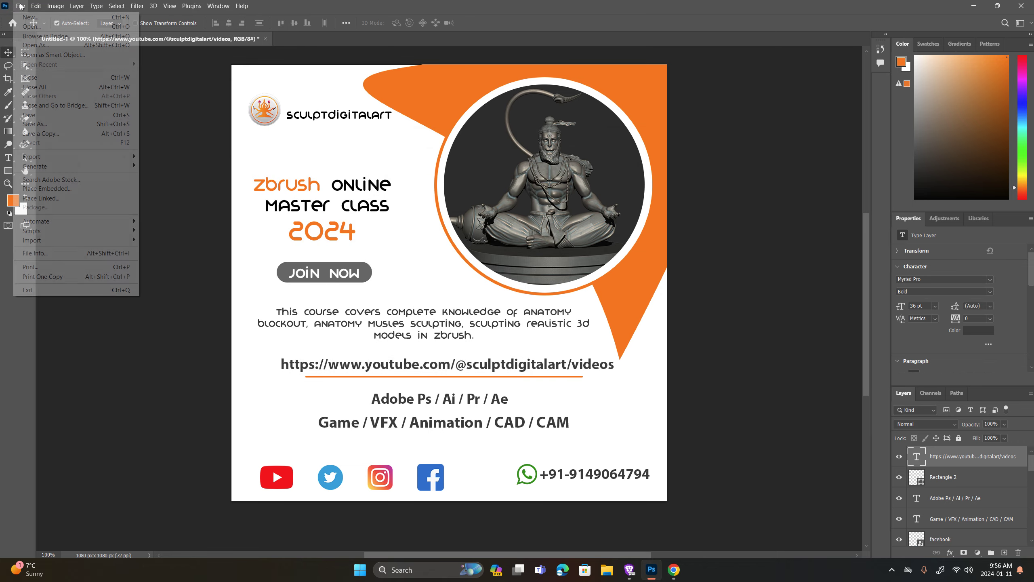
pyautogui.click(30, 136)
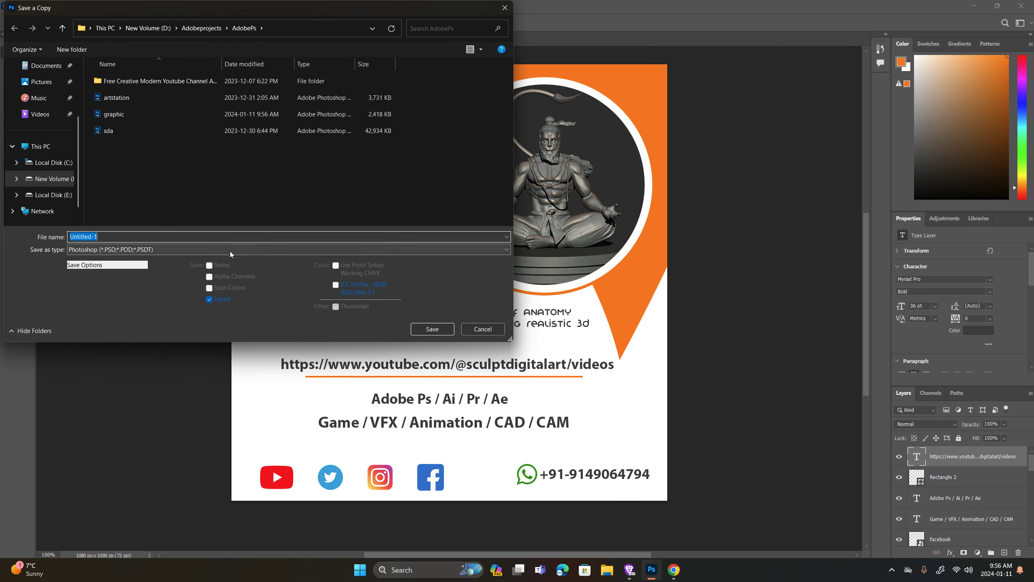
pyautogui.click(230, 249)
pyautogui.click(113, 332)
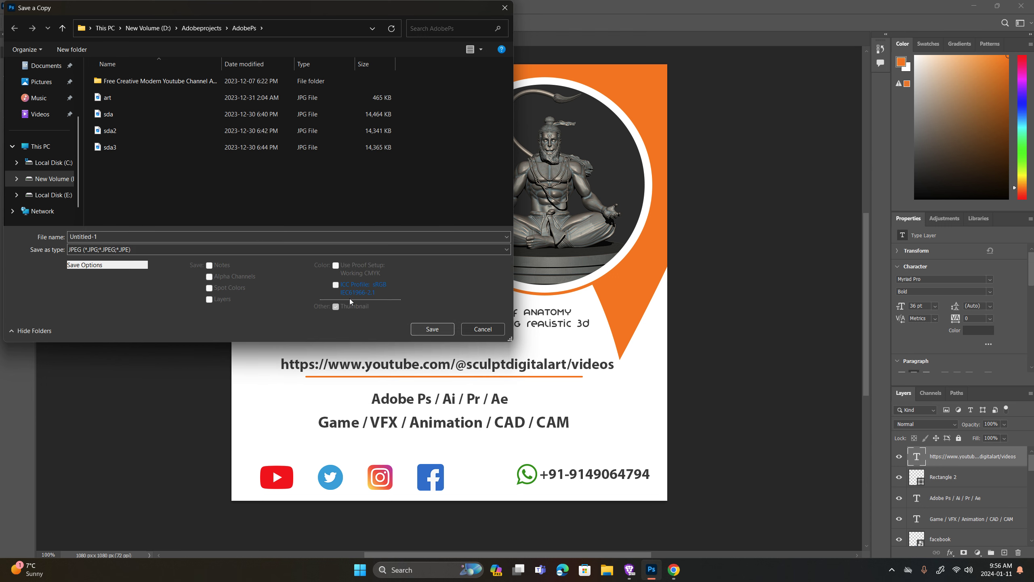
pyautogui.click(171, 237)
pyautogui.click(110, 147)
pyautogui.click(106, 237)
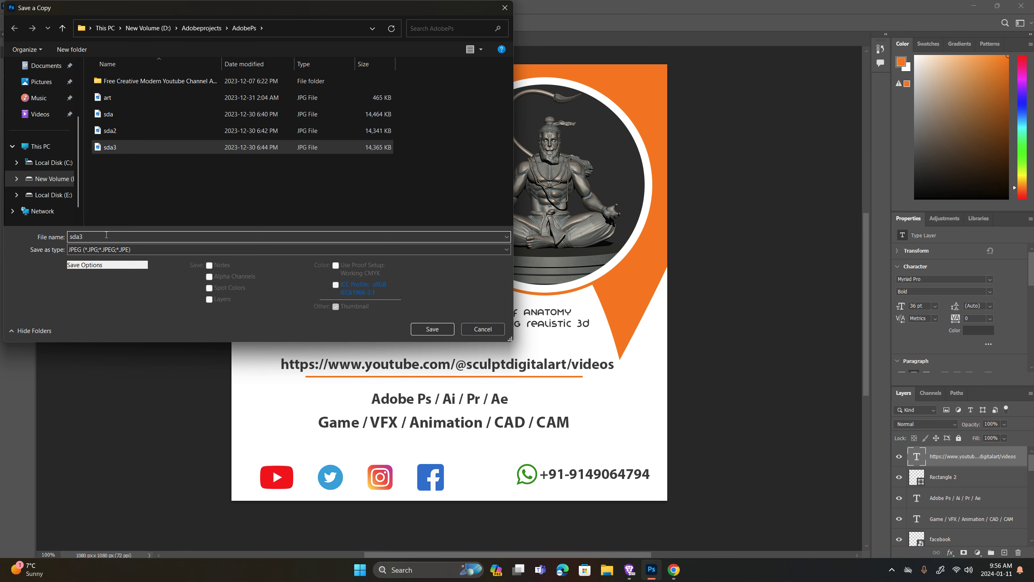
pyautogui.press('BackSpace')
pyautogui.write('4')
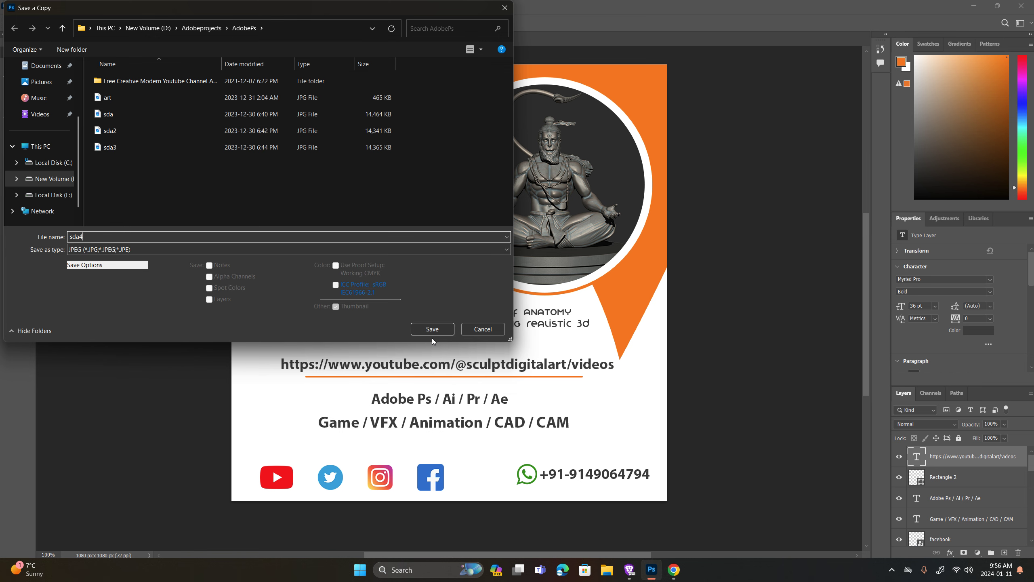
pyautogui.click(432, 328)
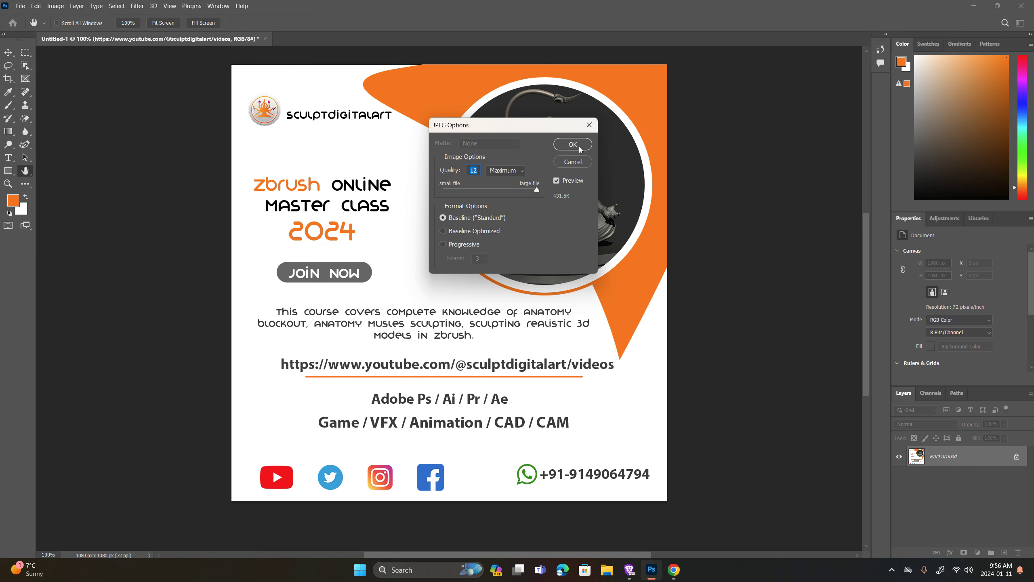
pyautogui.press('Return')
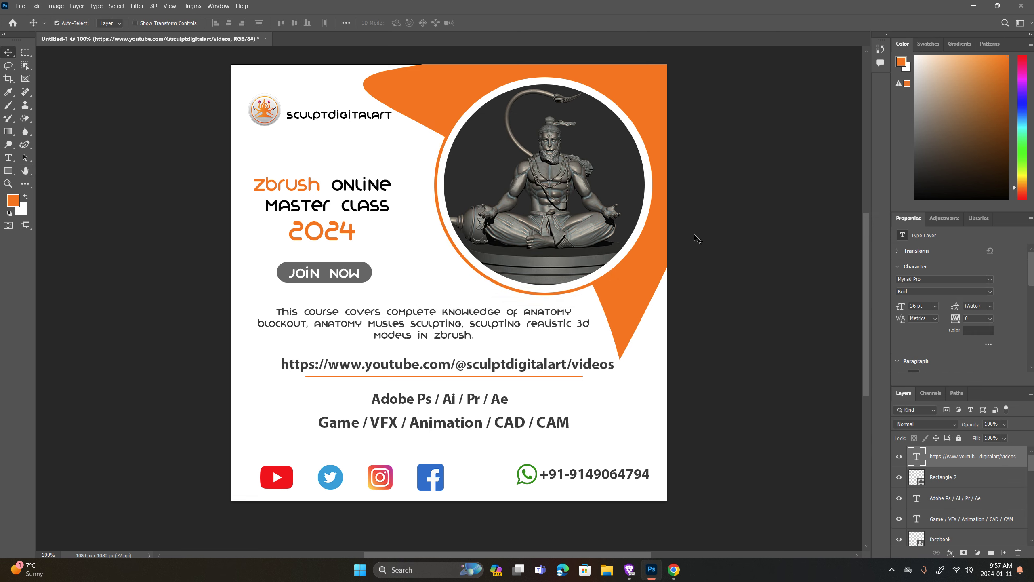